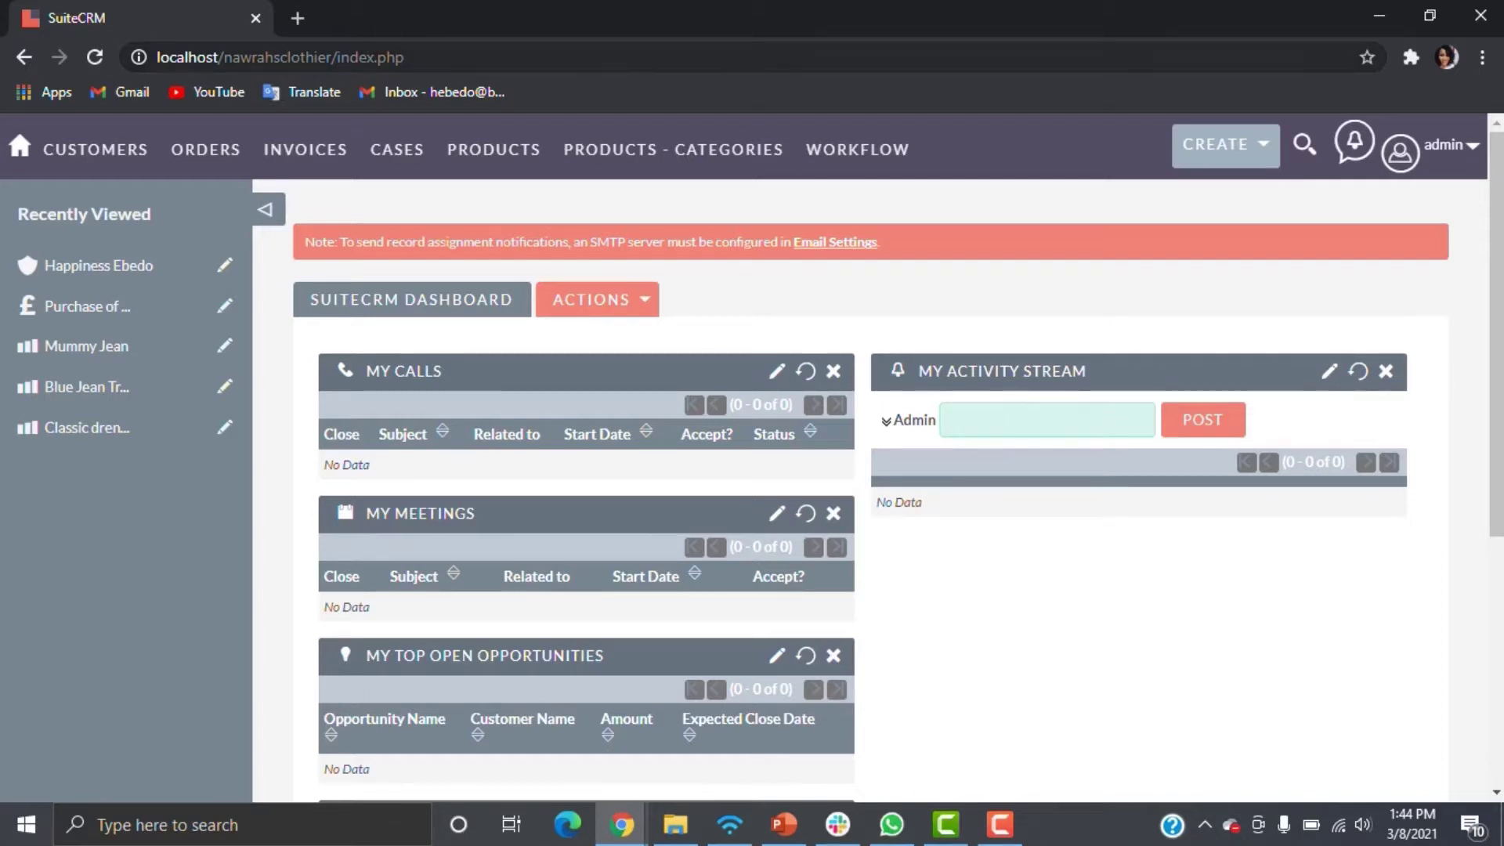
mouse_move(205, 149)
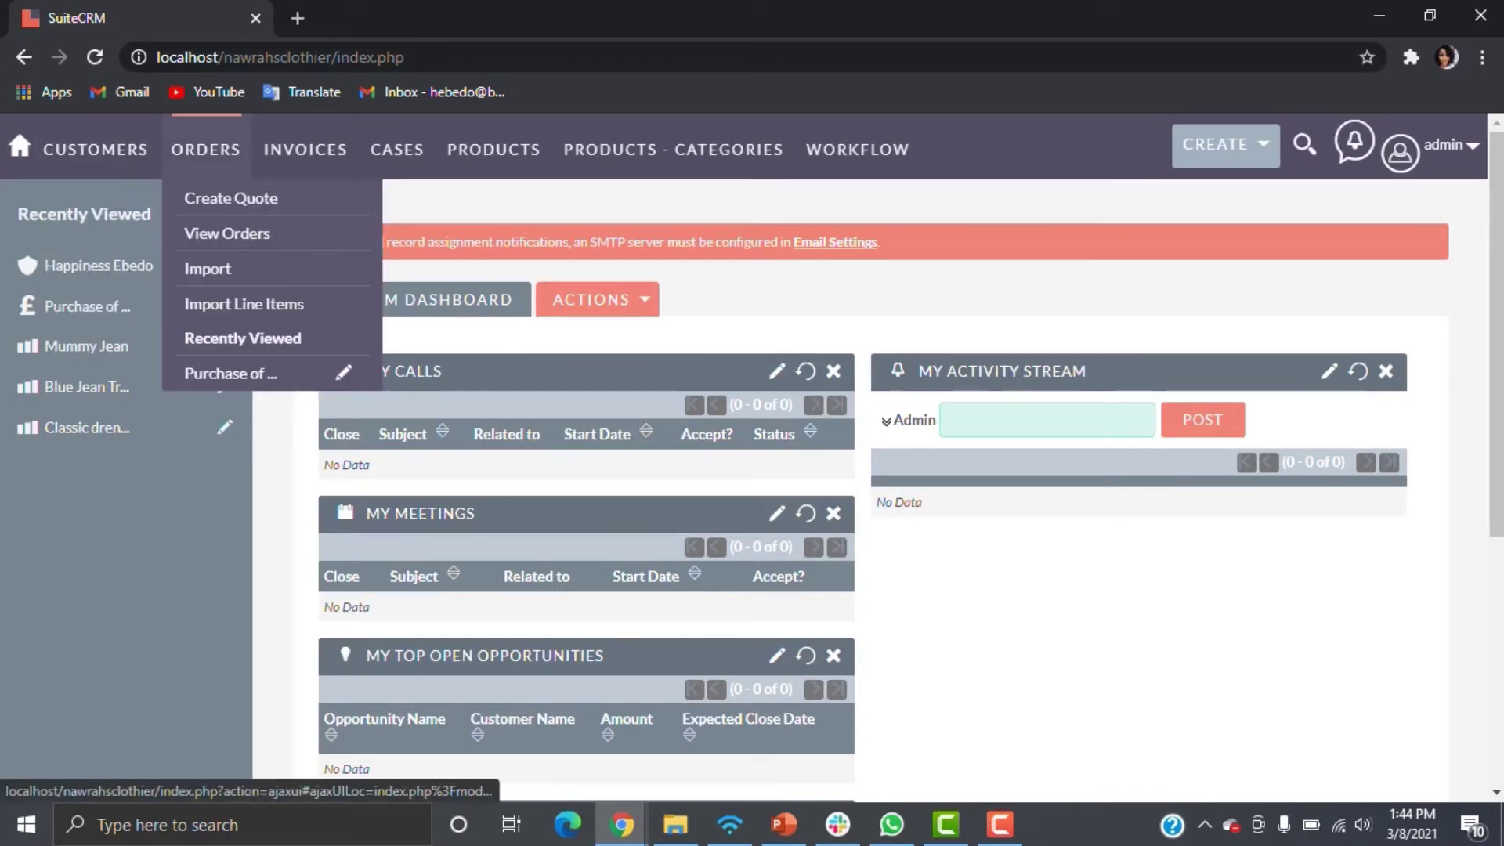
mouse_move(396, 149)
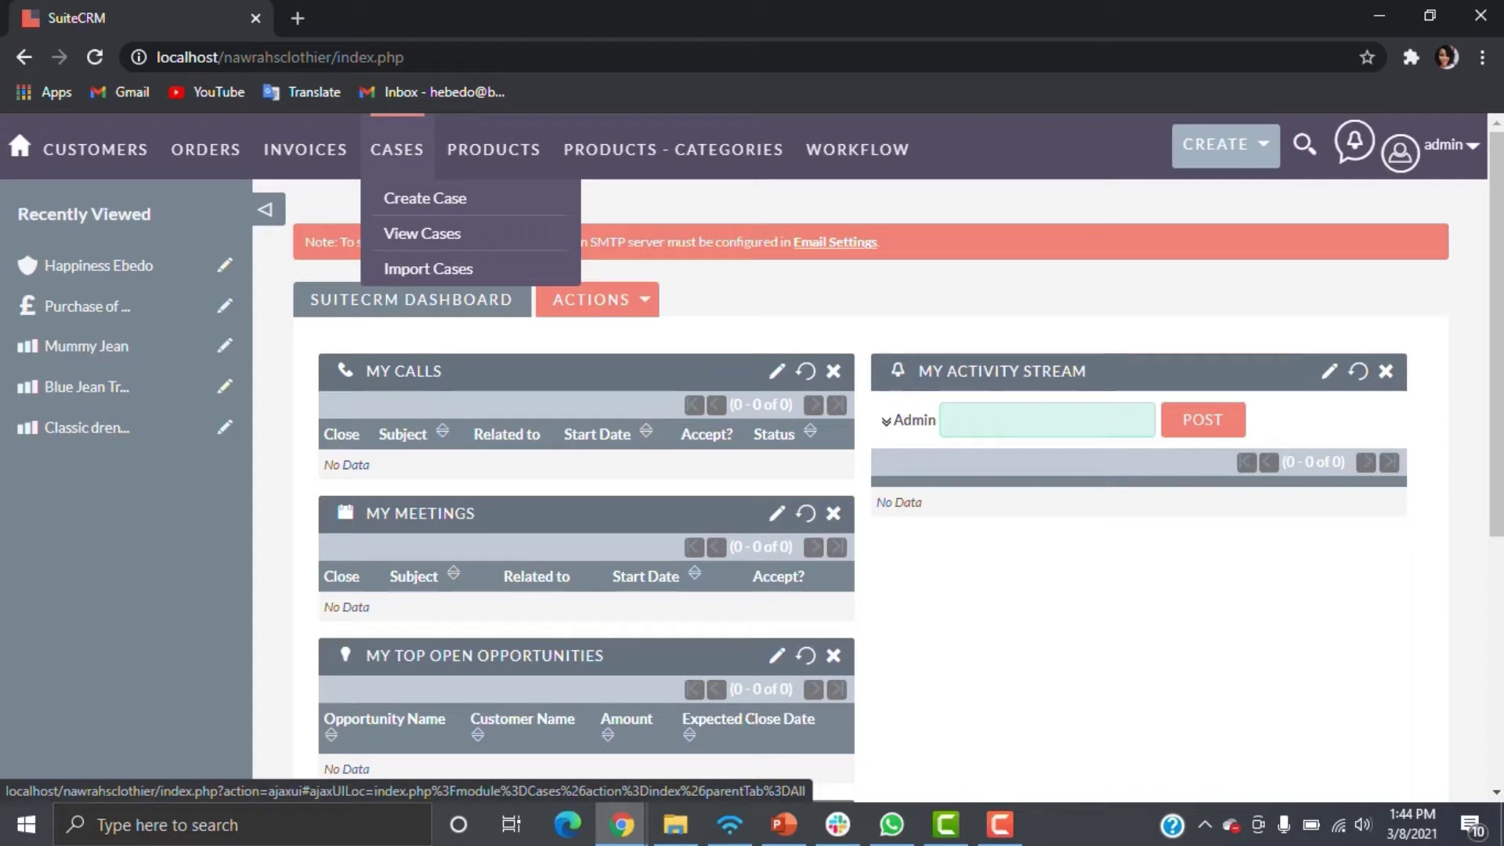
mouse_move(494, 149)
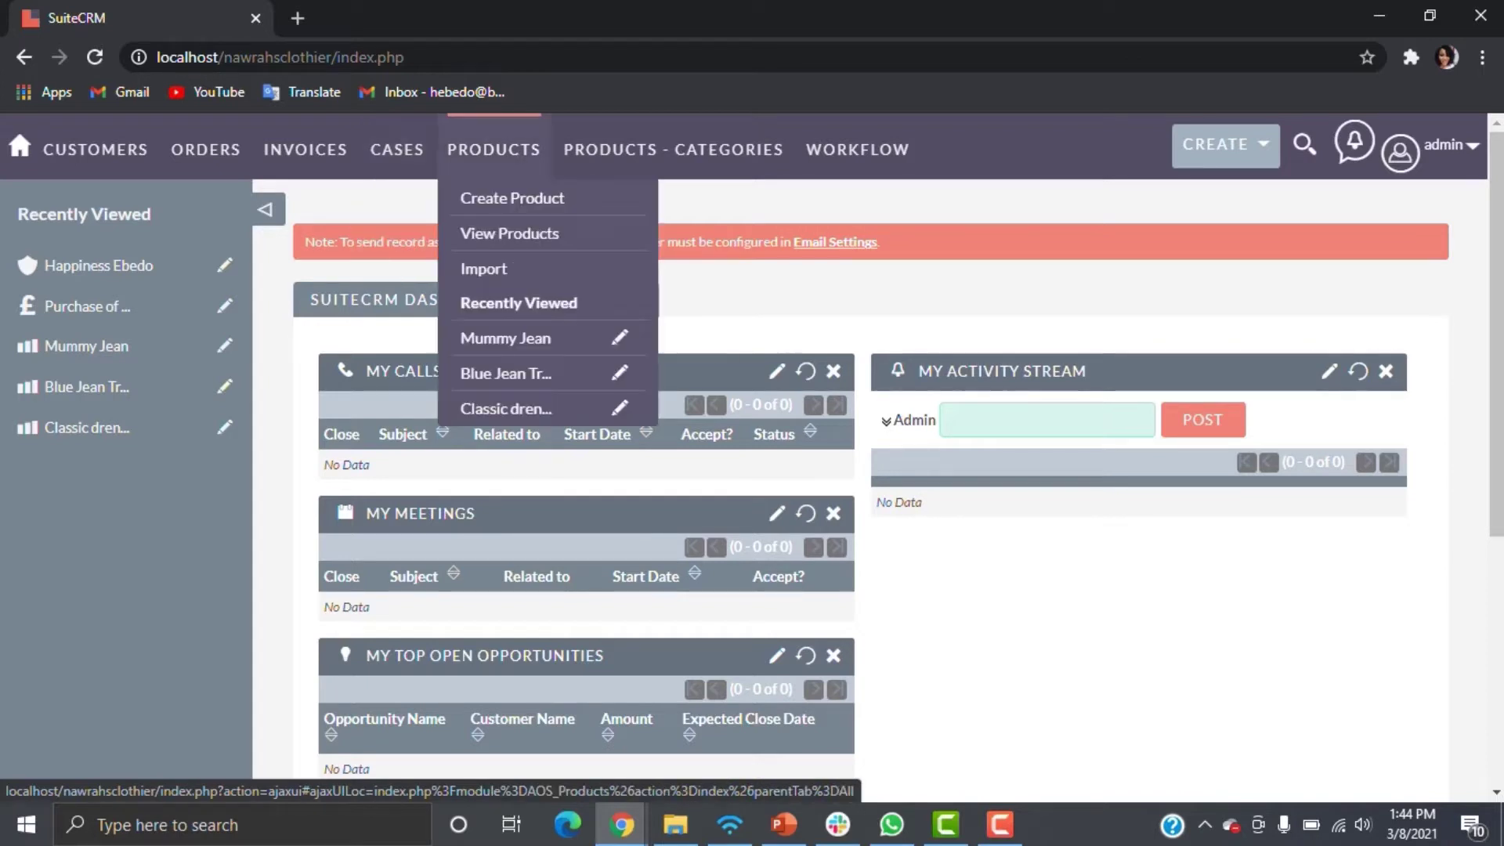
mouse_move(673, 149)
mouse_move(856, 149)
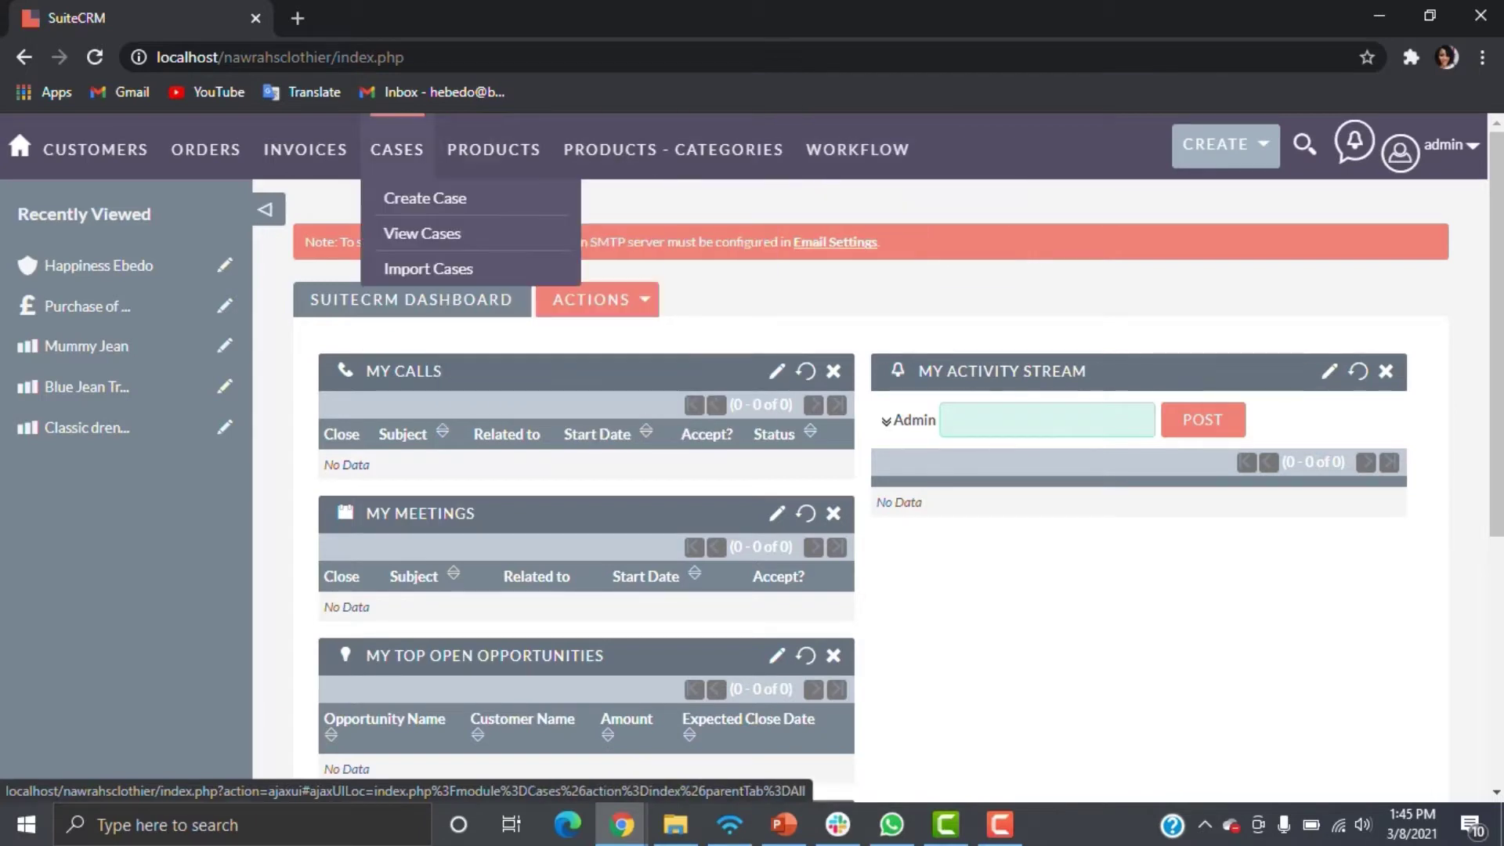
Open a blank case creation form and review its default fields from Overview to Assigned to
left_click(425, 198)
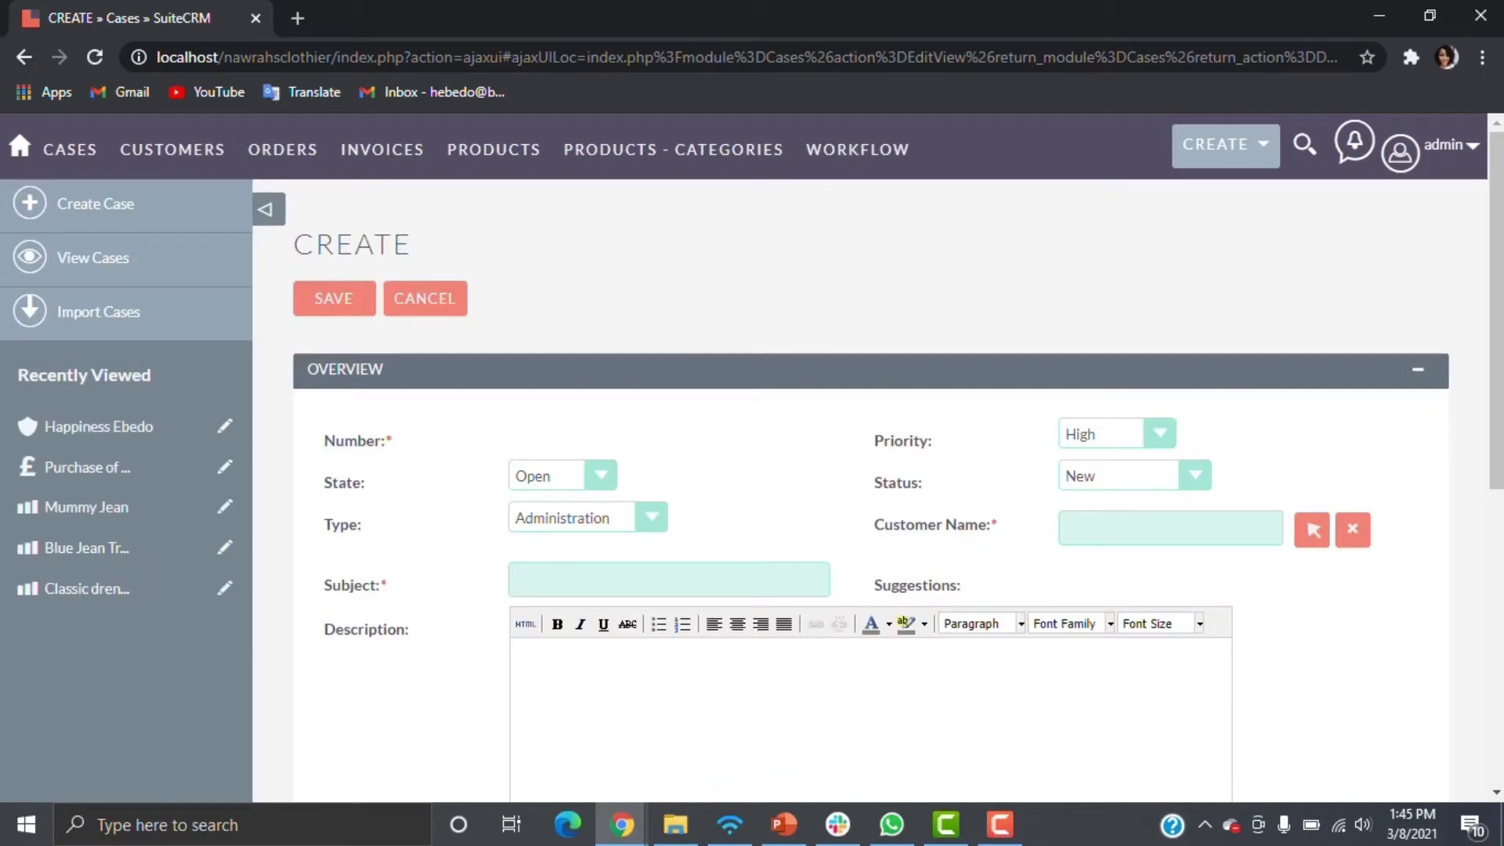
scroll(869, 470, "down", 5)
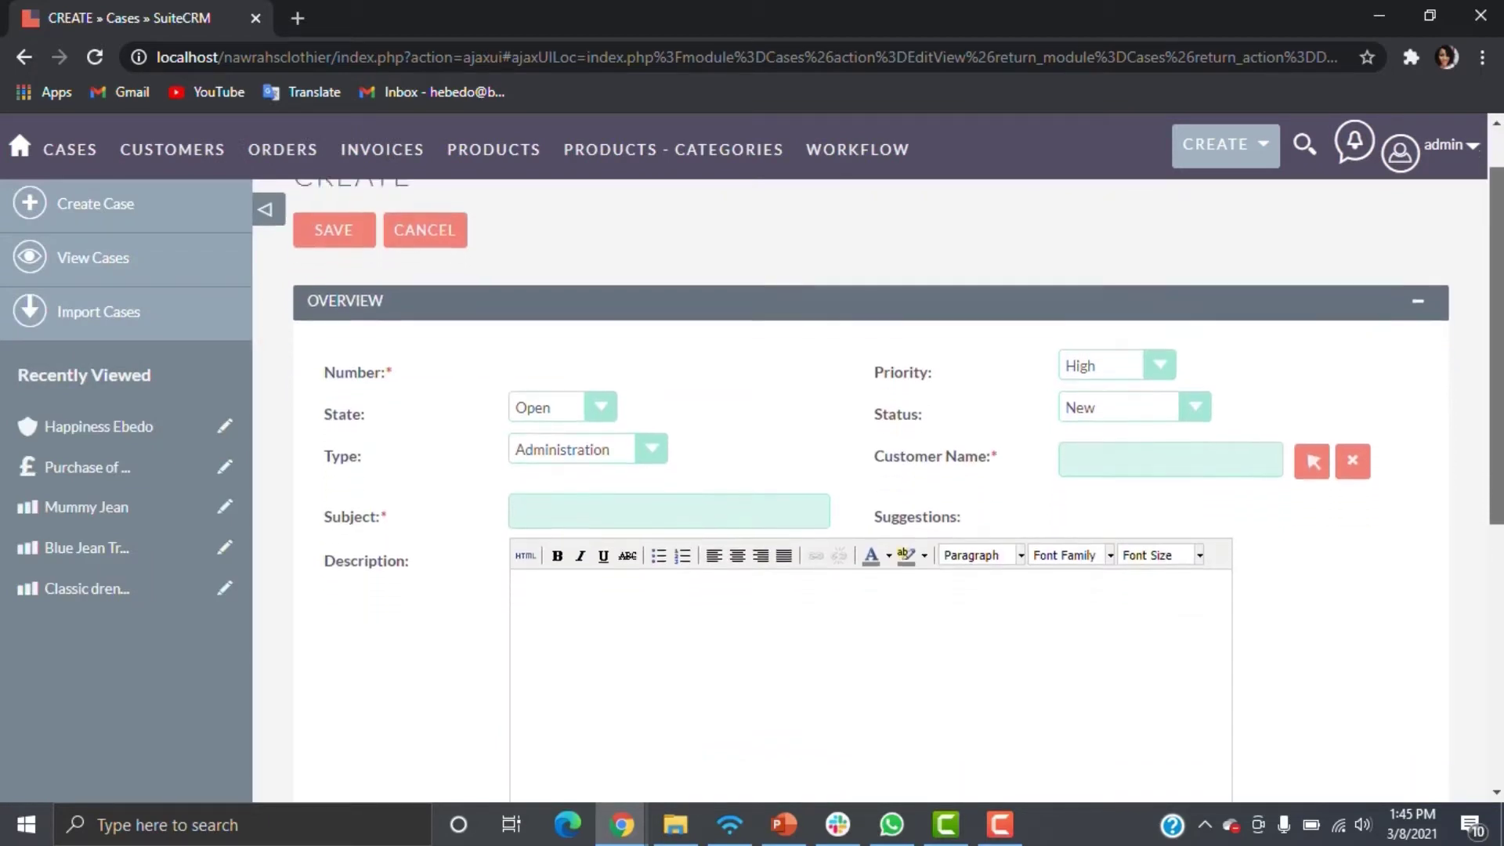
scroll(869, 470, "down", 2)
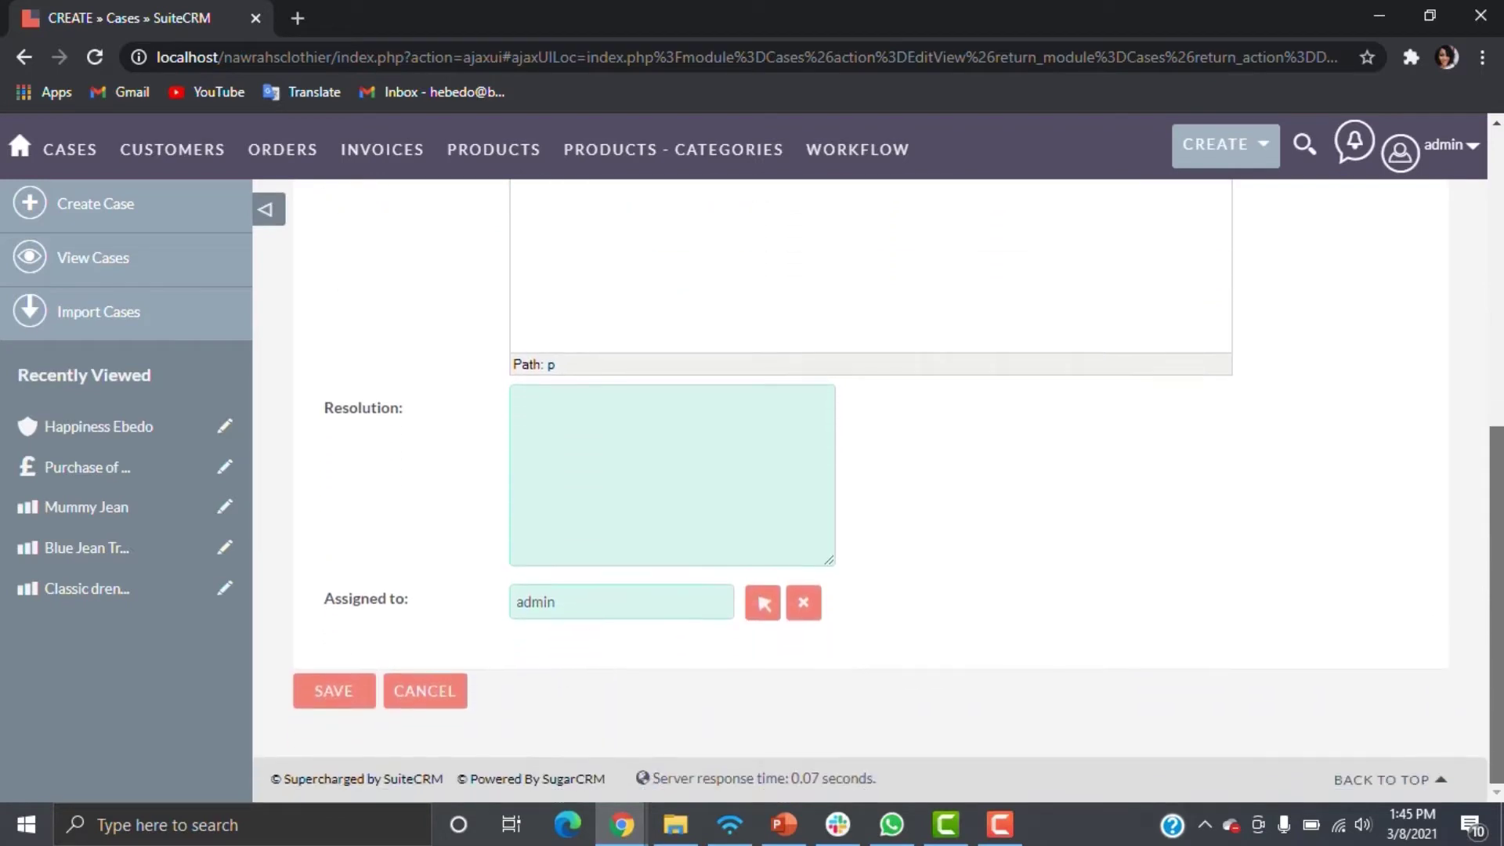
scroll(869, 470, "up", 5)
scroll(869, 470, "up", 3)
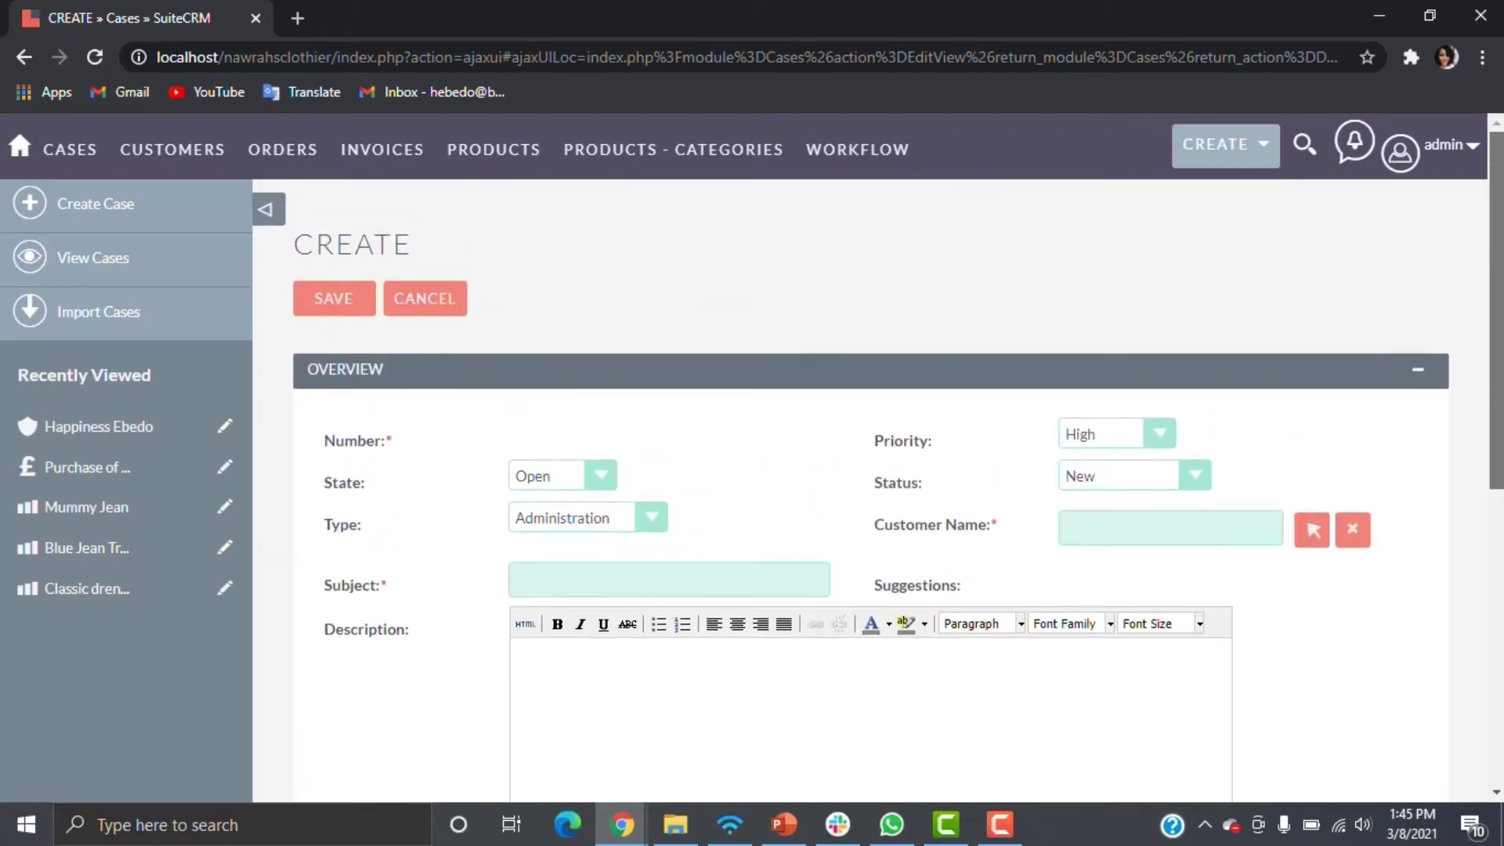
scroll(870, 470, "down", 2)
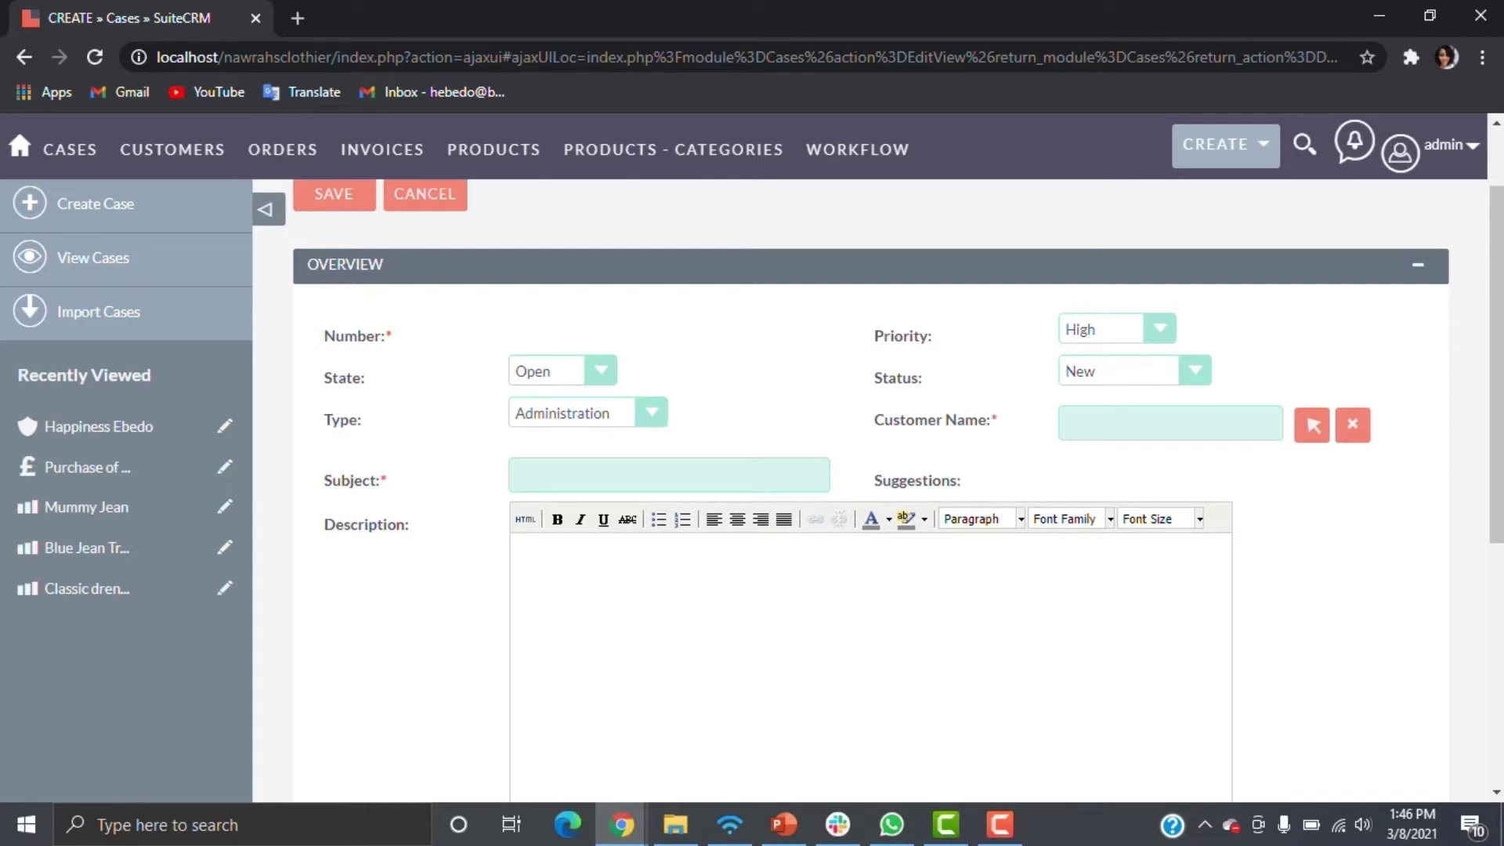
Open Studio from the developer tools section of the administration page
mouse_move(1451, 146)
left_click(1354, 266)
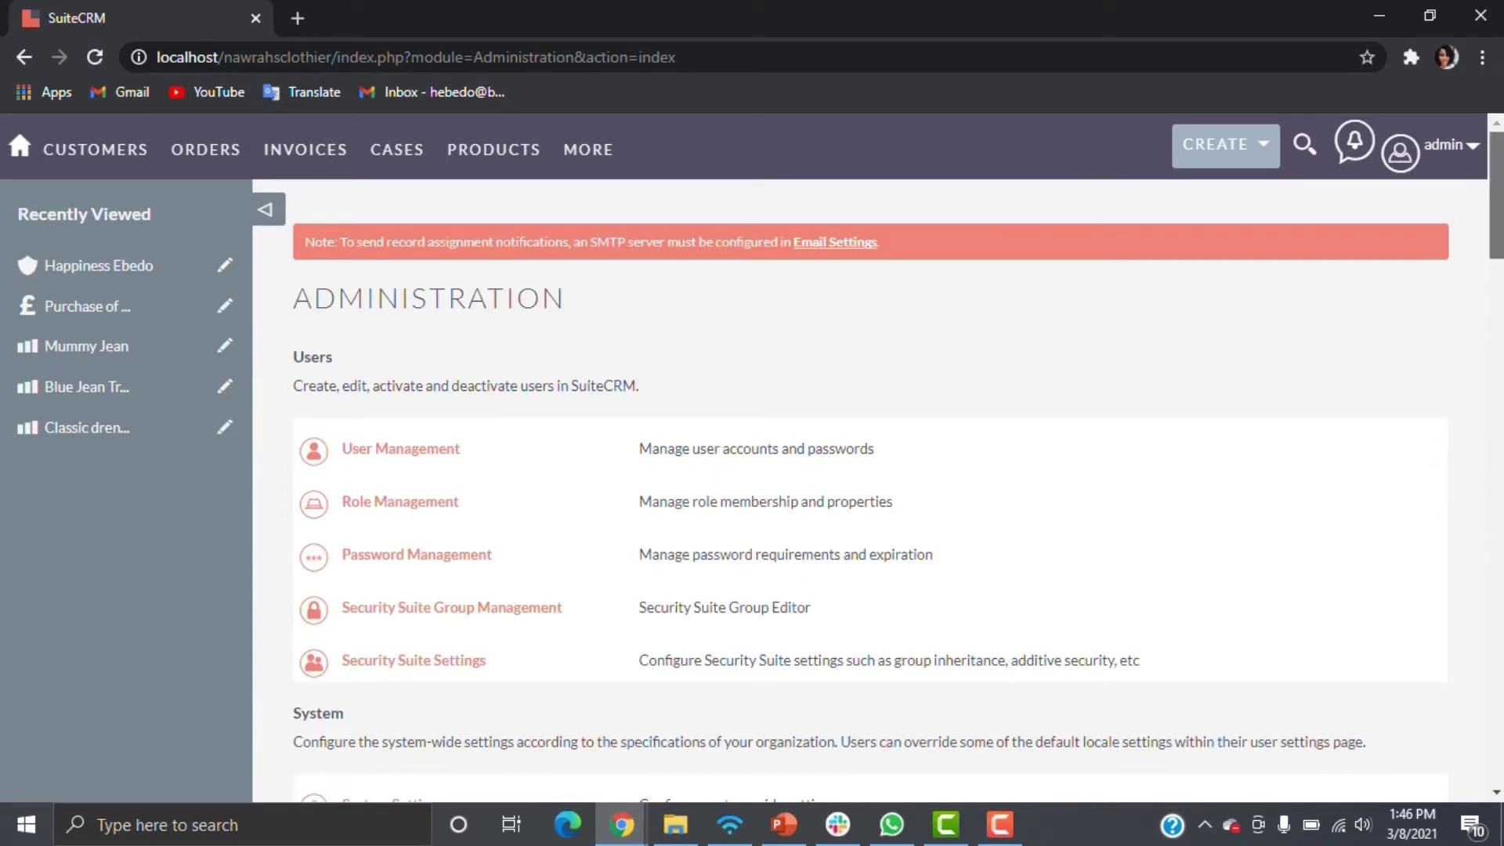
scroll(870, 470, "down", 3)
scroll(869, 470, "down", 3)
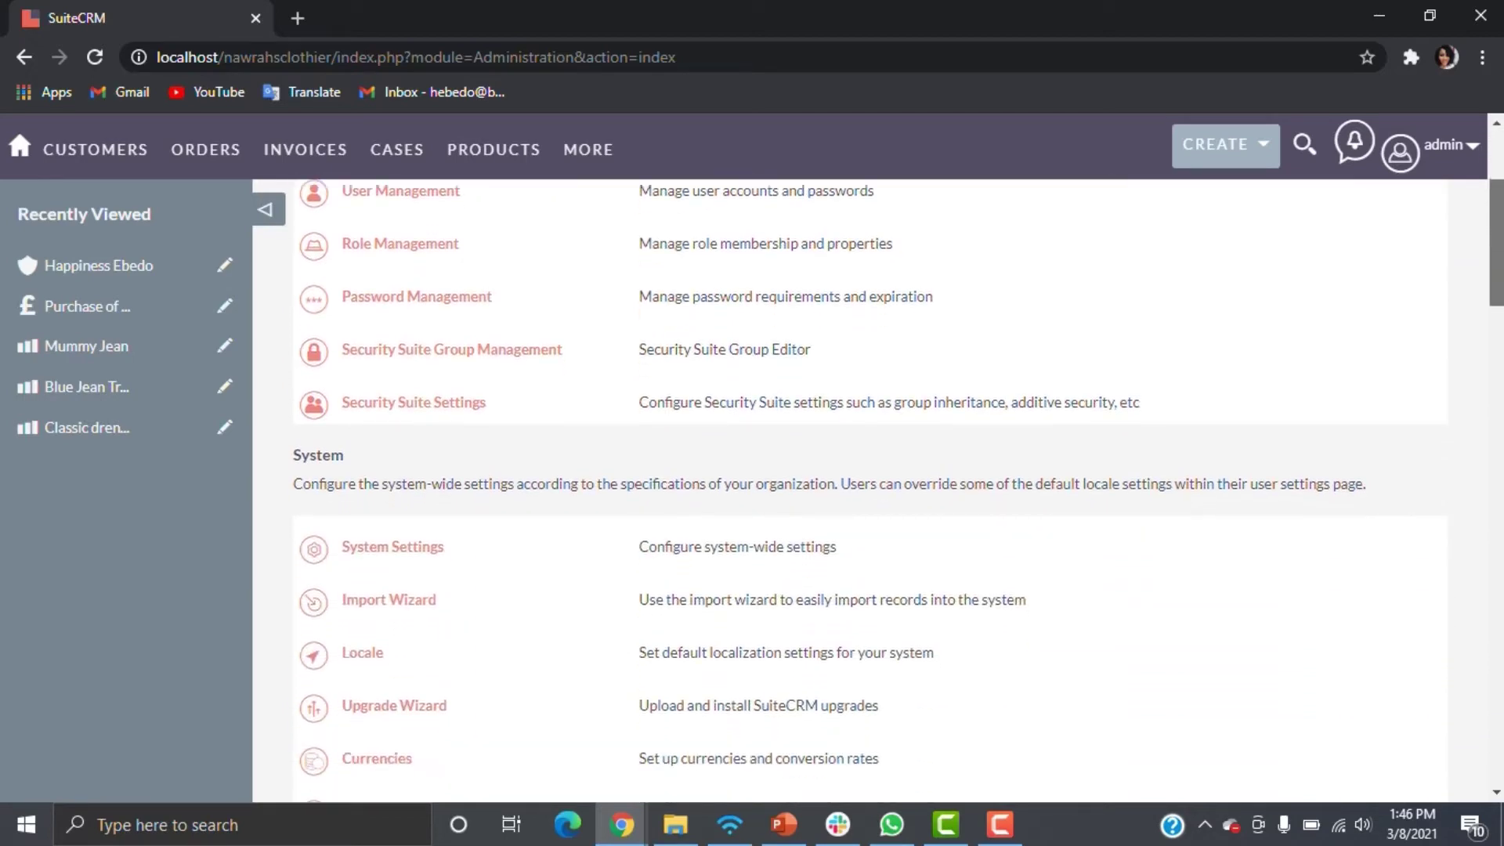
scroll(870, 470, "down", 11)
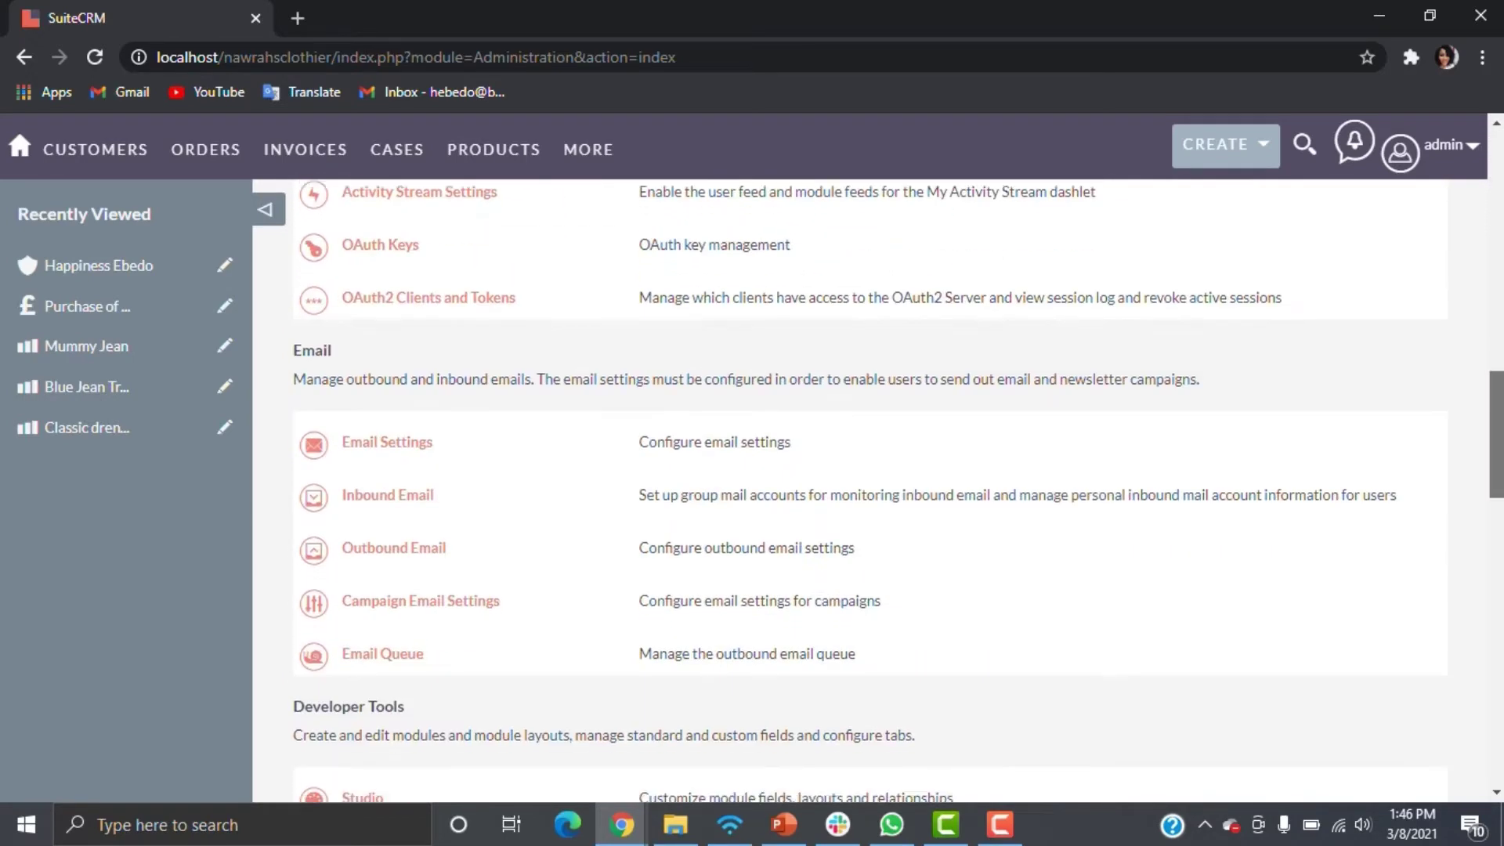
scroll(870, 470, "up", 1)
scroll(870, 470, "down", 6)
left_click(362, 380)
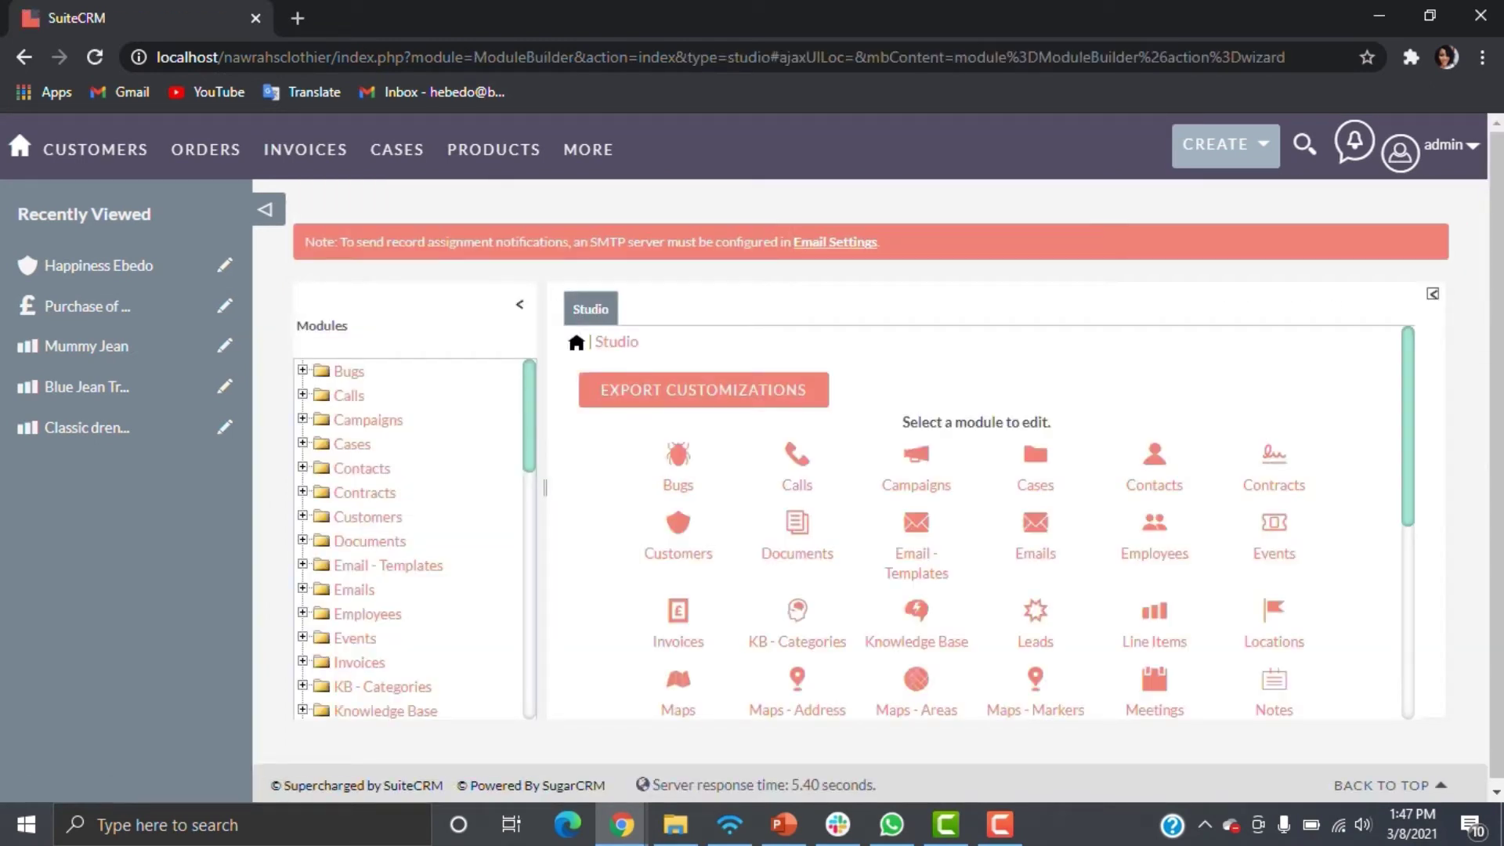
Open the list of fields for the Cases module in Studio
scroll(990, 520, "down", 1)
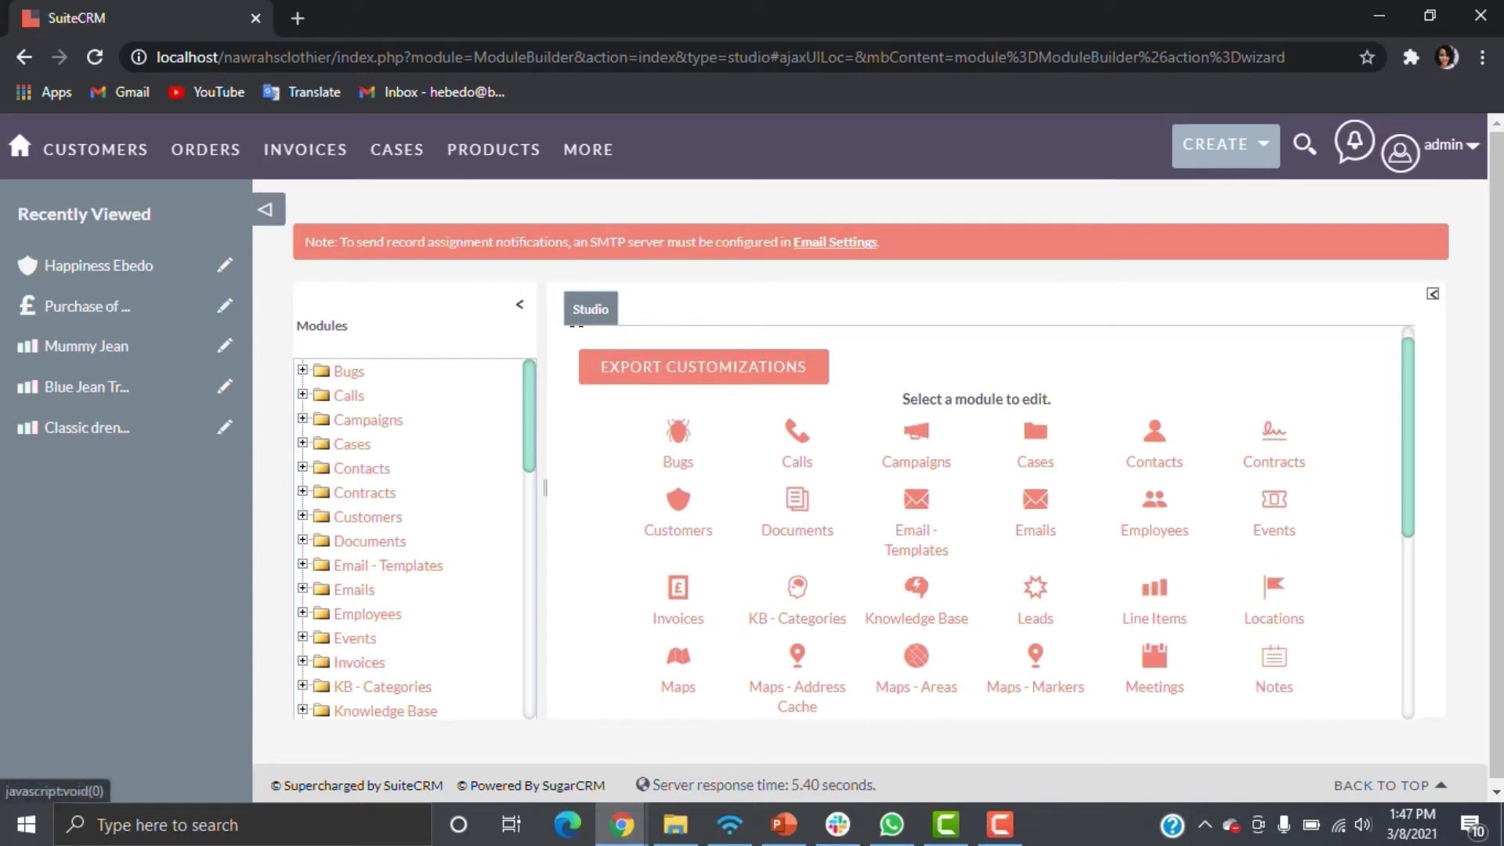
left_click(1035, 460)
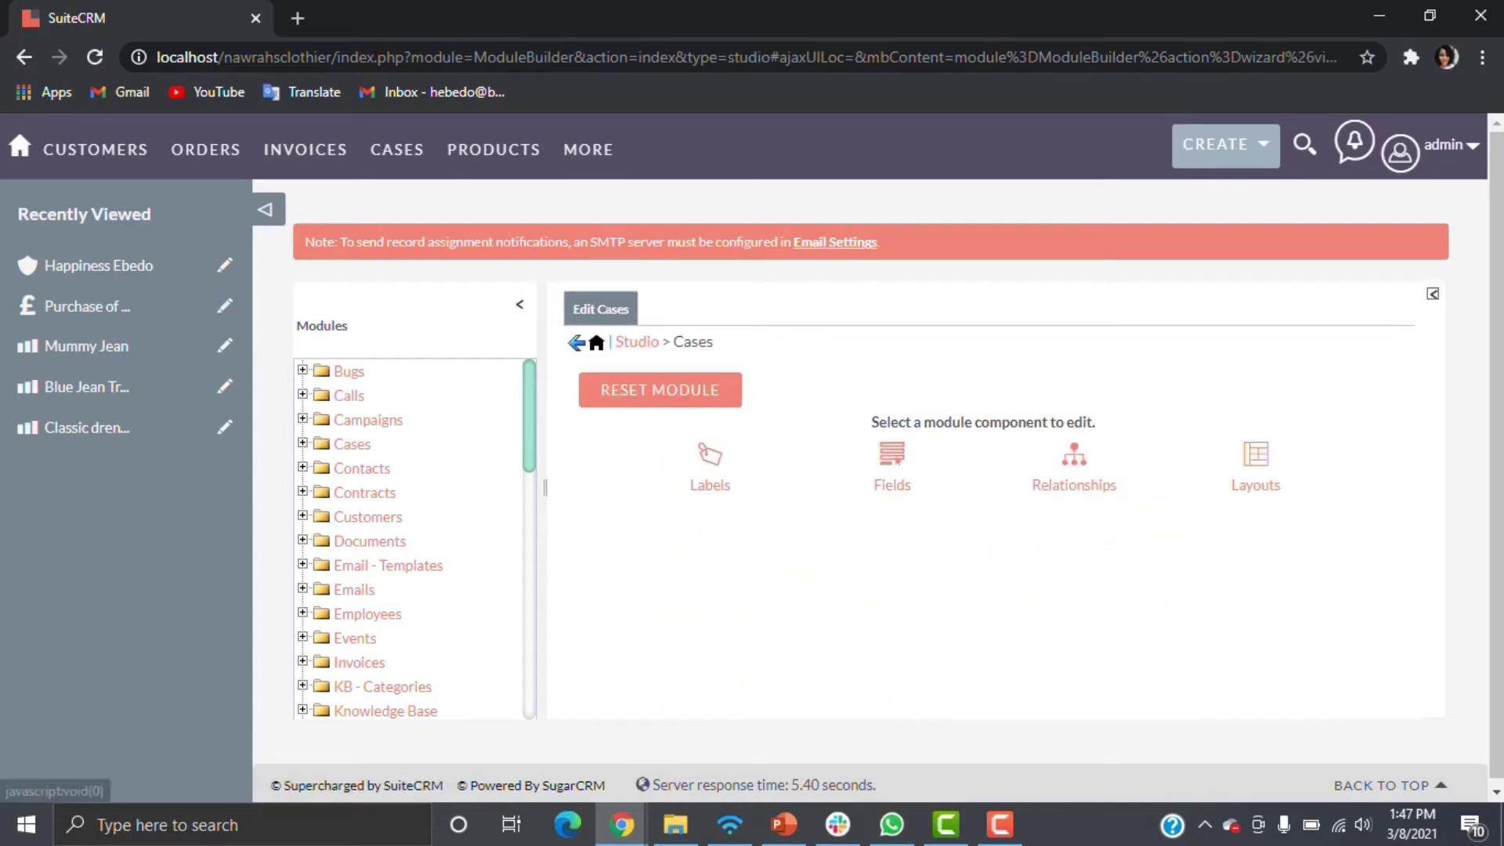
left_click(892, 462)
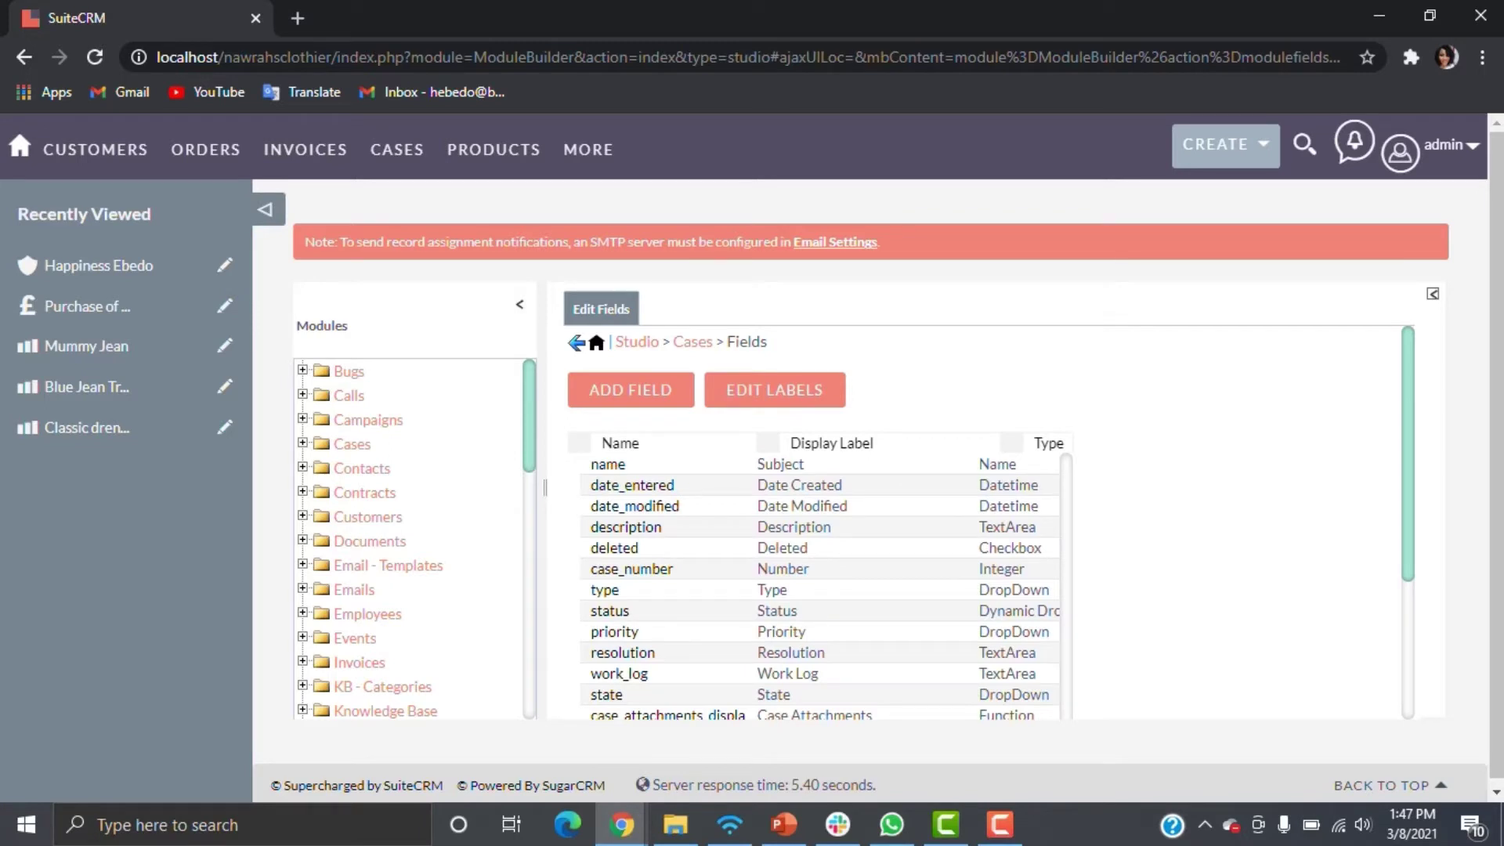
Change the name field's display label to "Case Subject:", set its maximum size to 50 and save it
scroll(987, 522, "down", 2)
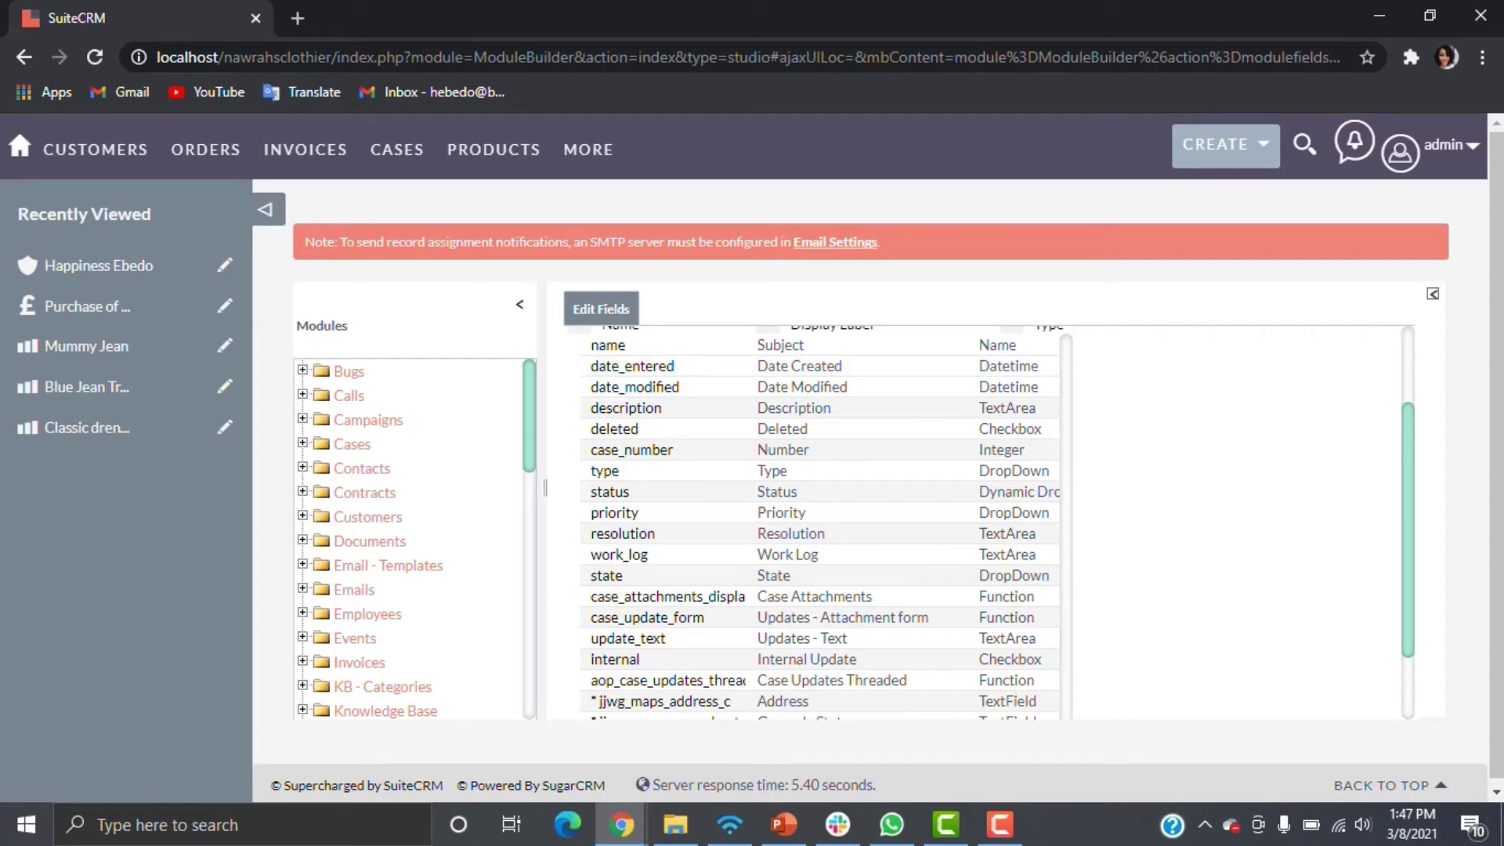
left_click(784, 492)
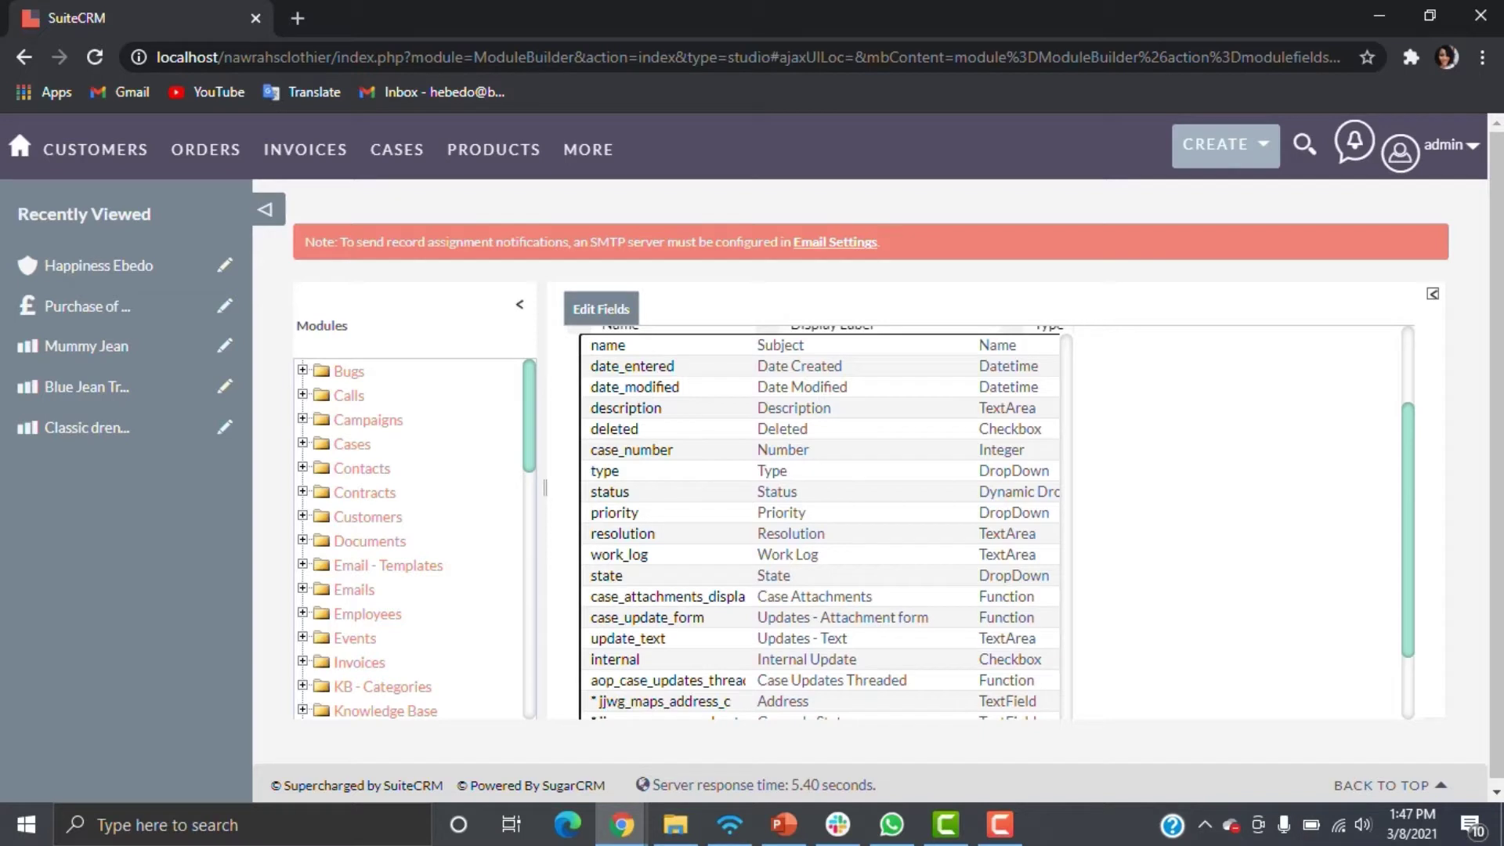
left_click(693, 371)
type("Case")
left_click(720, 591)
key("BackSpace")
key("BackSpace")
key("BackSpace")
type("50")
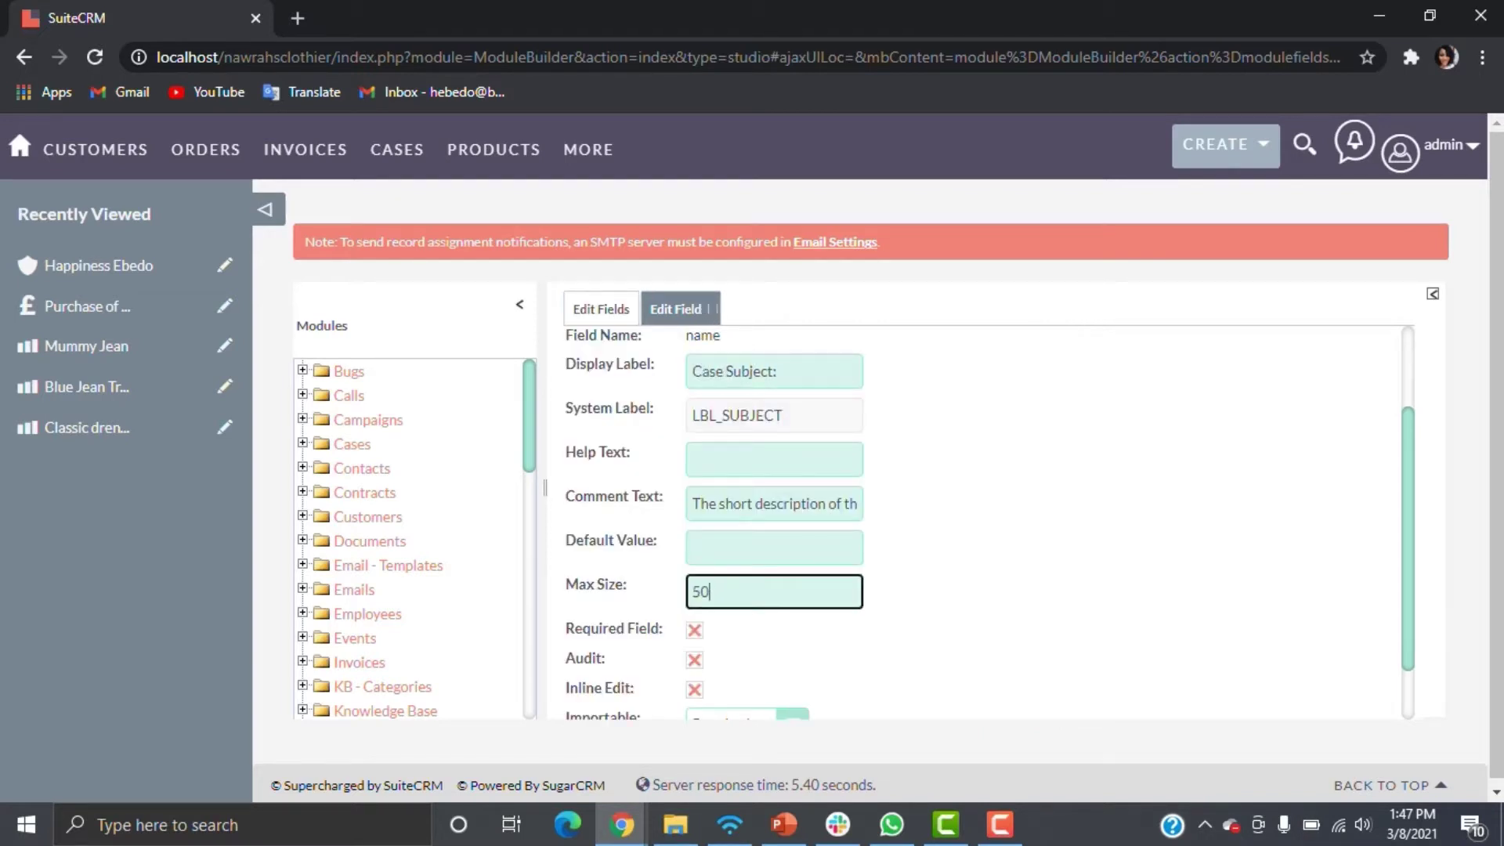
key("Return")
key("Return")
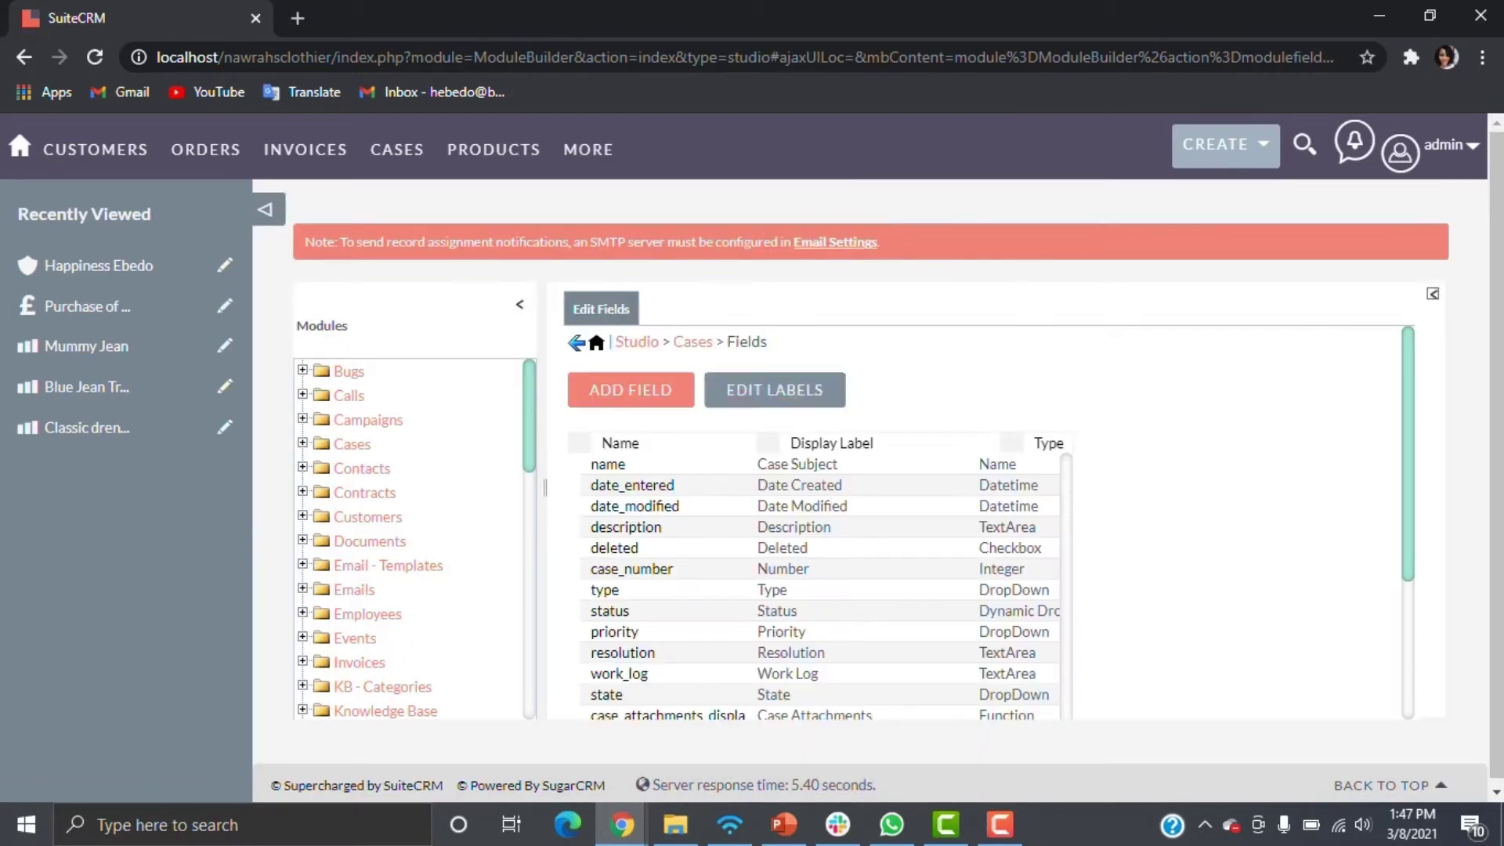
Open the Cases status field for editing and clear its parent dropdown value
left_click(772, 611)
scroll(772, 611, "down", 2)
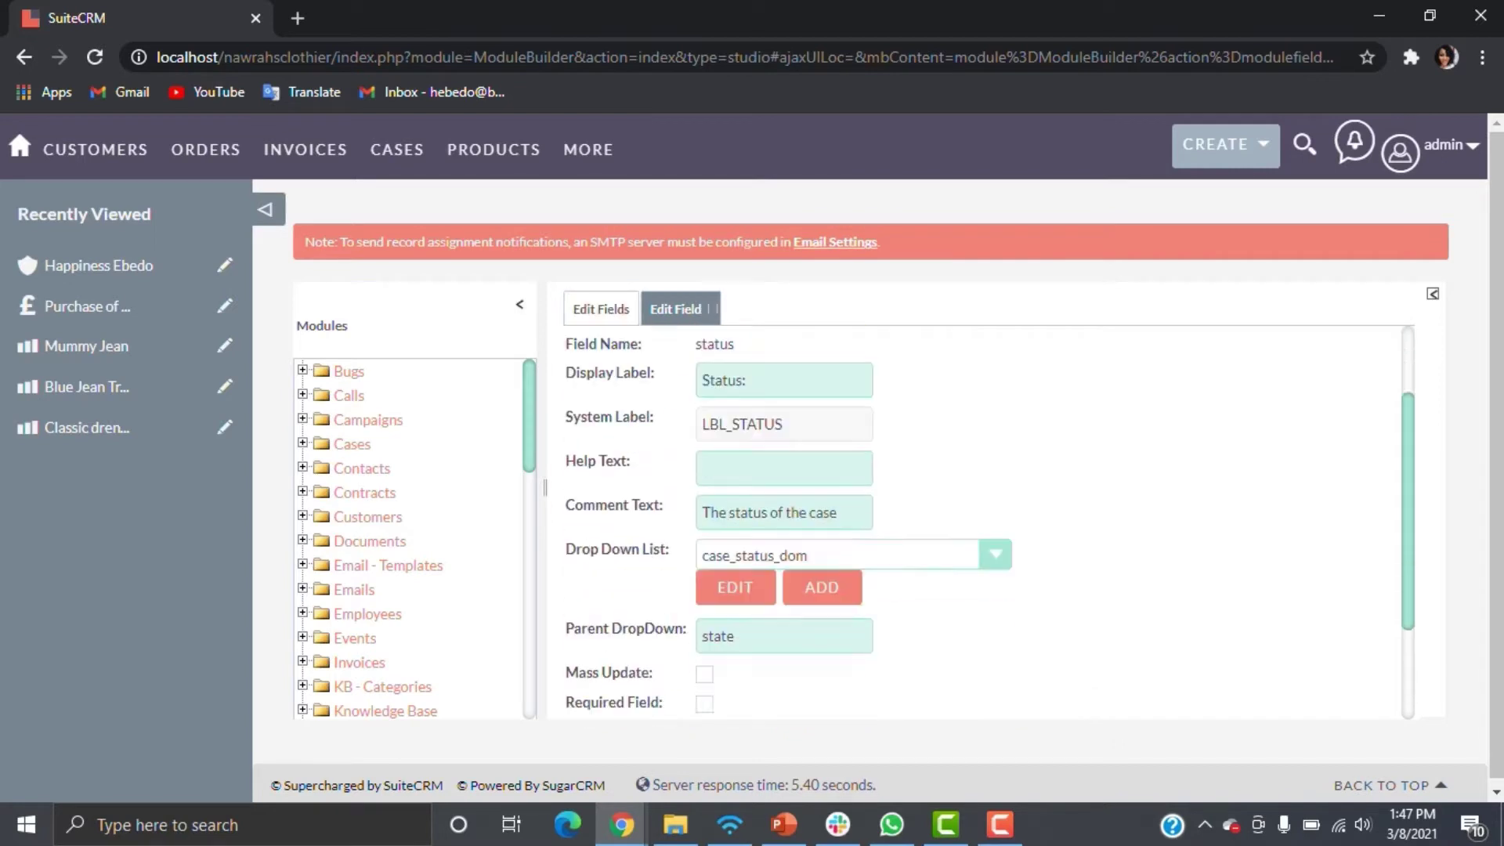
scroll(784, 549, "down", 1)
left_click(783, 548)
key("BackSpace")
key("BackSpace")
key("BackSpace")
key("BackSpace")
key("BackSpace")
Edit the case_status_dom list and mark the Open_Assigned and Closed_Duplicate items for deletion
scroll(783, 549, "up", 1)
left_click(735, 581)
scroll(735, 581, "down", 1)
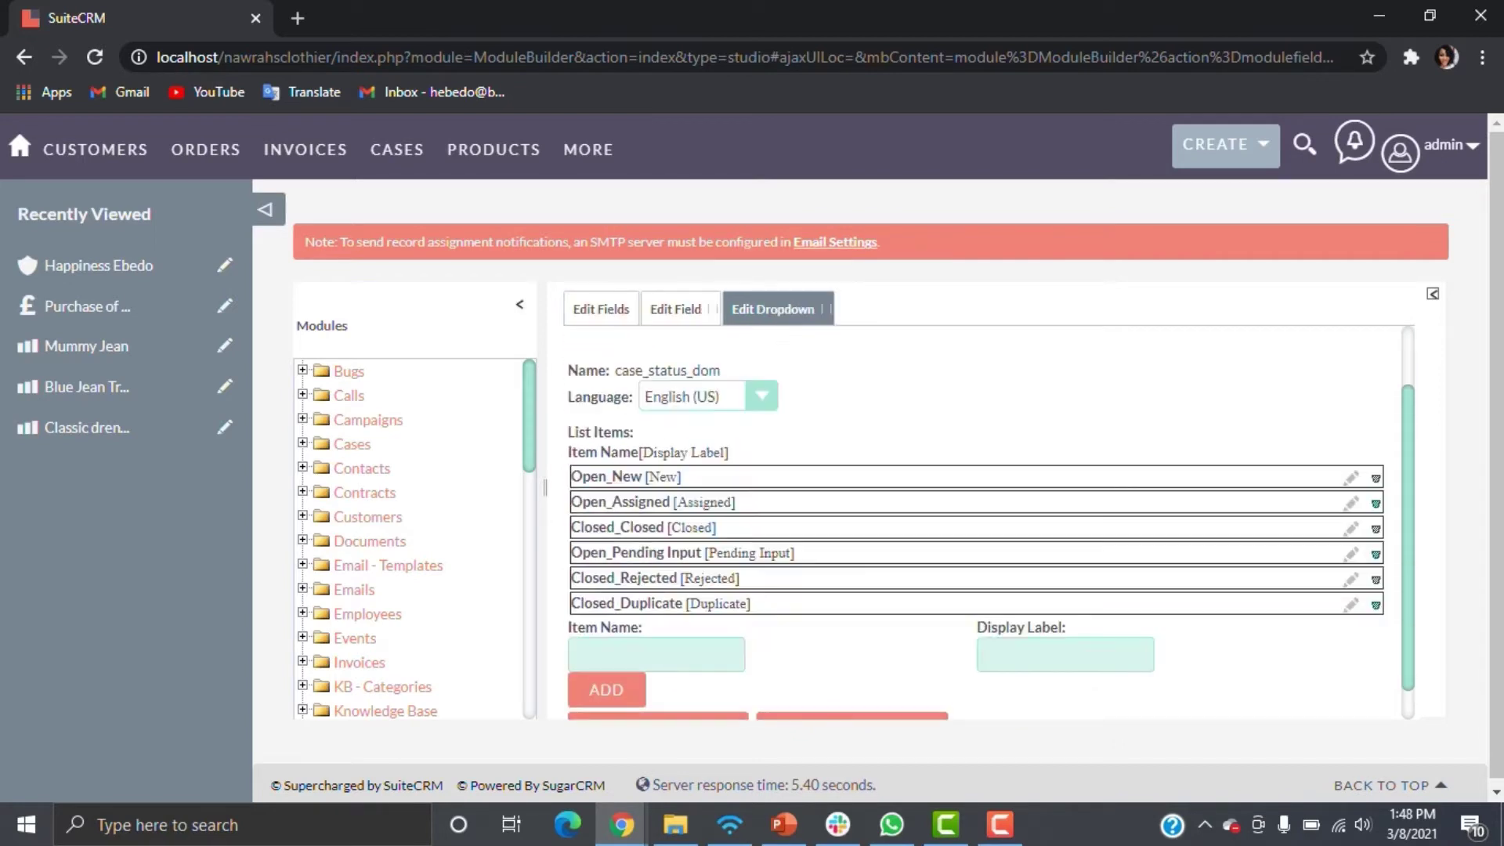
left_click(1375, 503)
left_click(1375, 606)
left_click(1375, 580)
left_click(1376, 580)
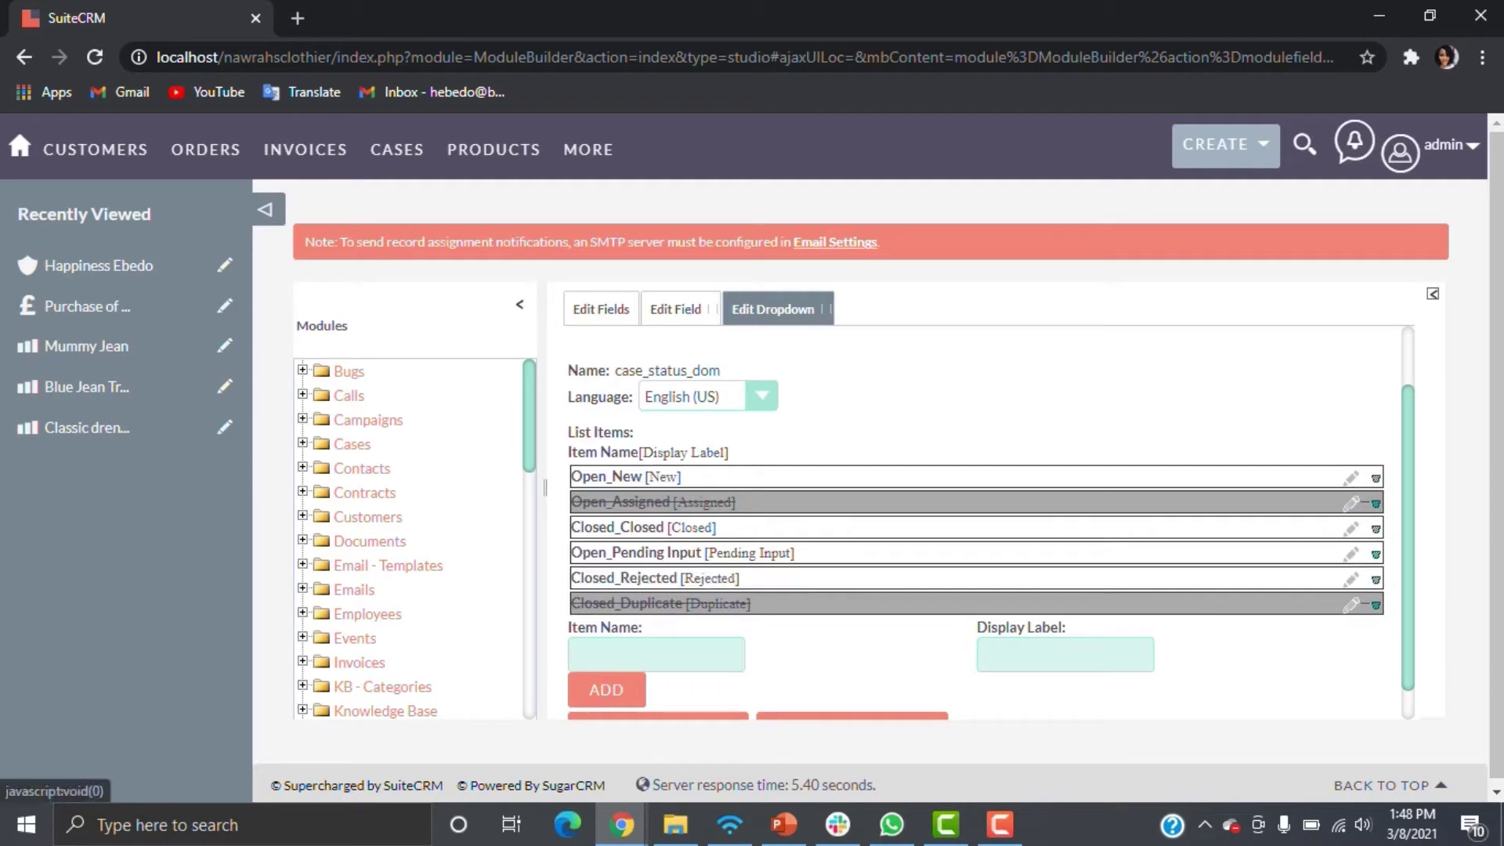
Change the display label of the Closed_Rejected item to "Escalated"
left_click(1350, 580)
key("BackSpace")
key("BackSpace")
key("BackSpace")
key("BackSpace")
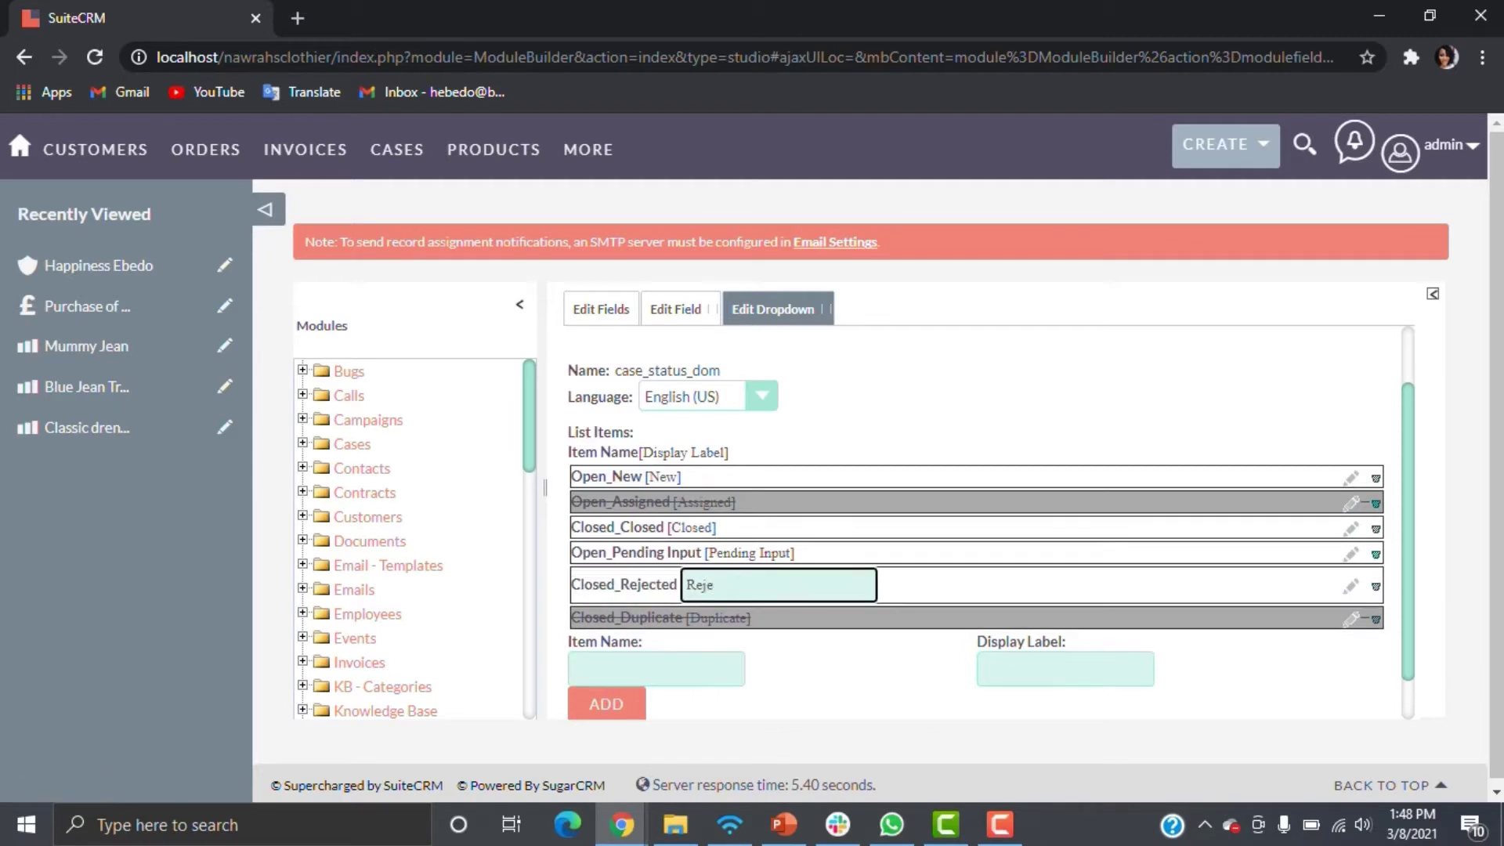
key("BackSpace")
key("BackSpace")
key("BackSpace")
key("BackSpace")
type("Escalated")
key("Return")
Reorder the status items so that Open_Pending Input follows Open_New and Closed_Rejected sits directly above Closed_Closed
scroll(784, 553, "up", 1)
left_click_drag(784, 582, 766, 530)
left_click_drag(766, 609, 774, 592)
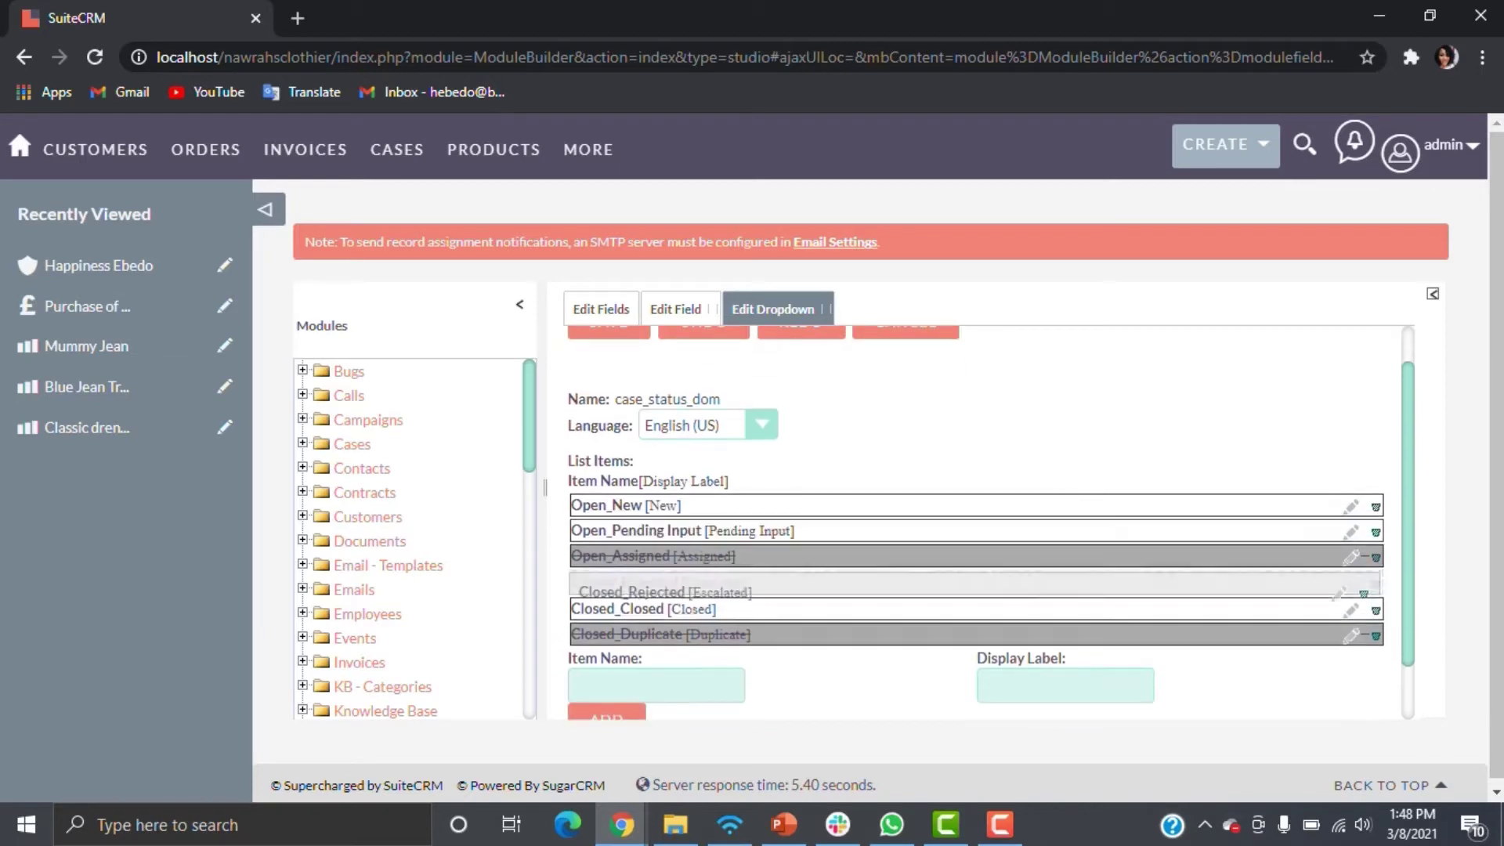
Change the Closed_Closed display label to "Closed Resolved" and save both the dropdown list and the status field
left_click(1350, 611)
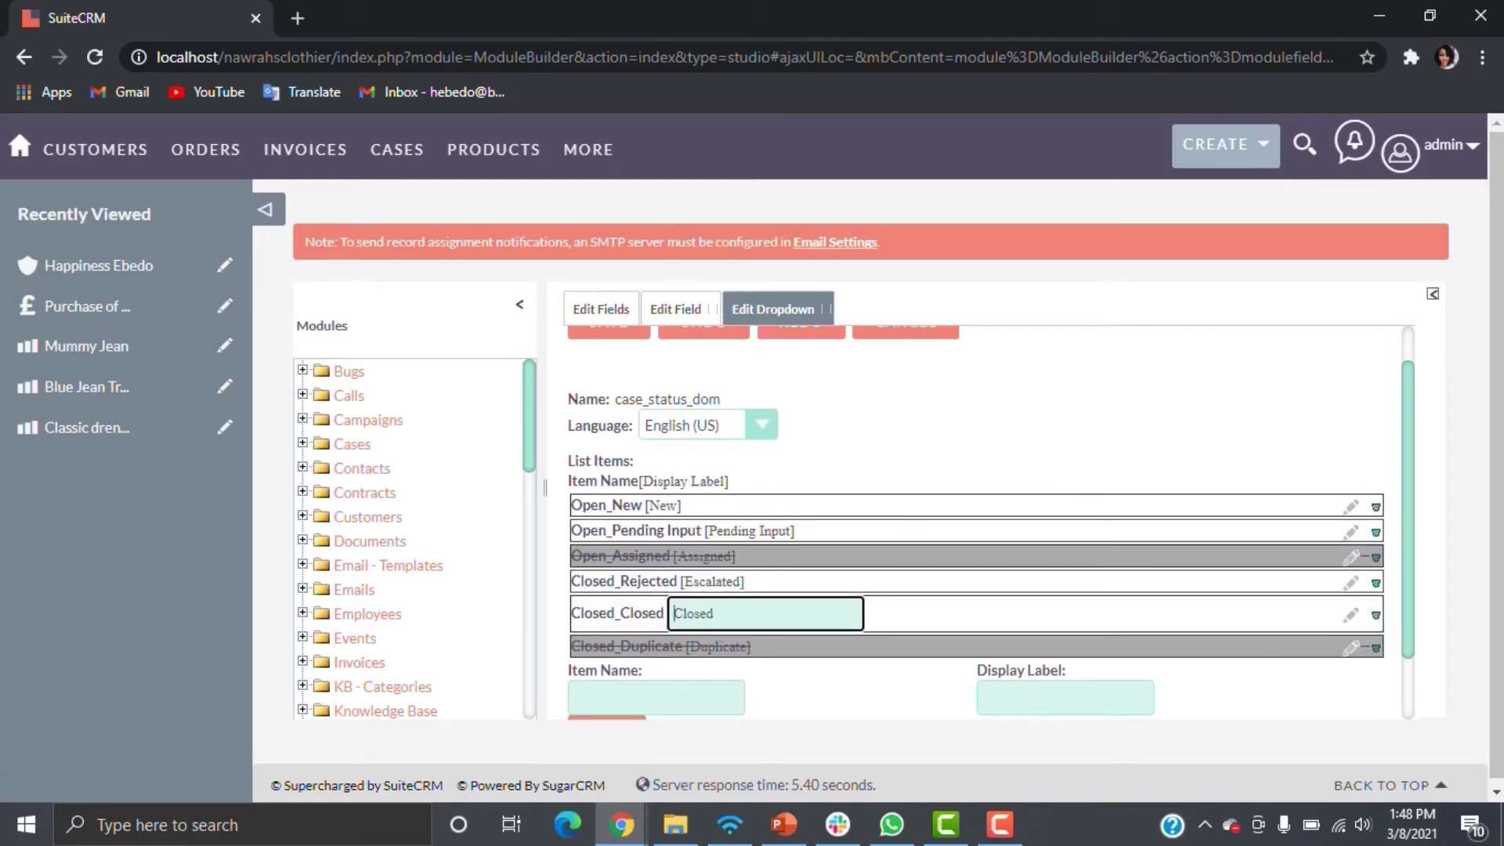
type("Resolved")
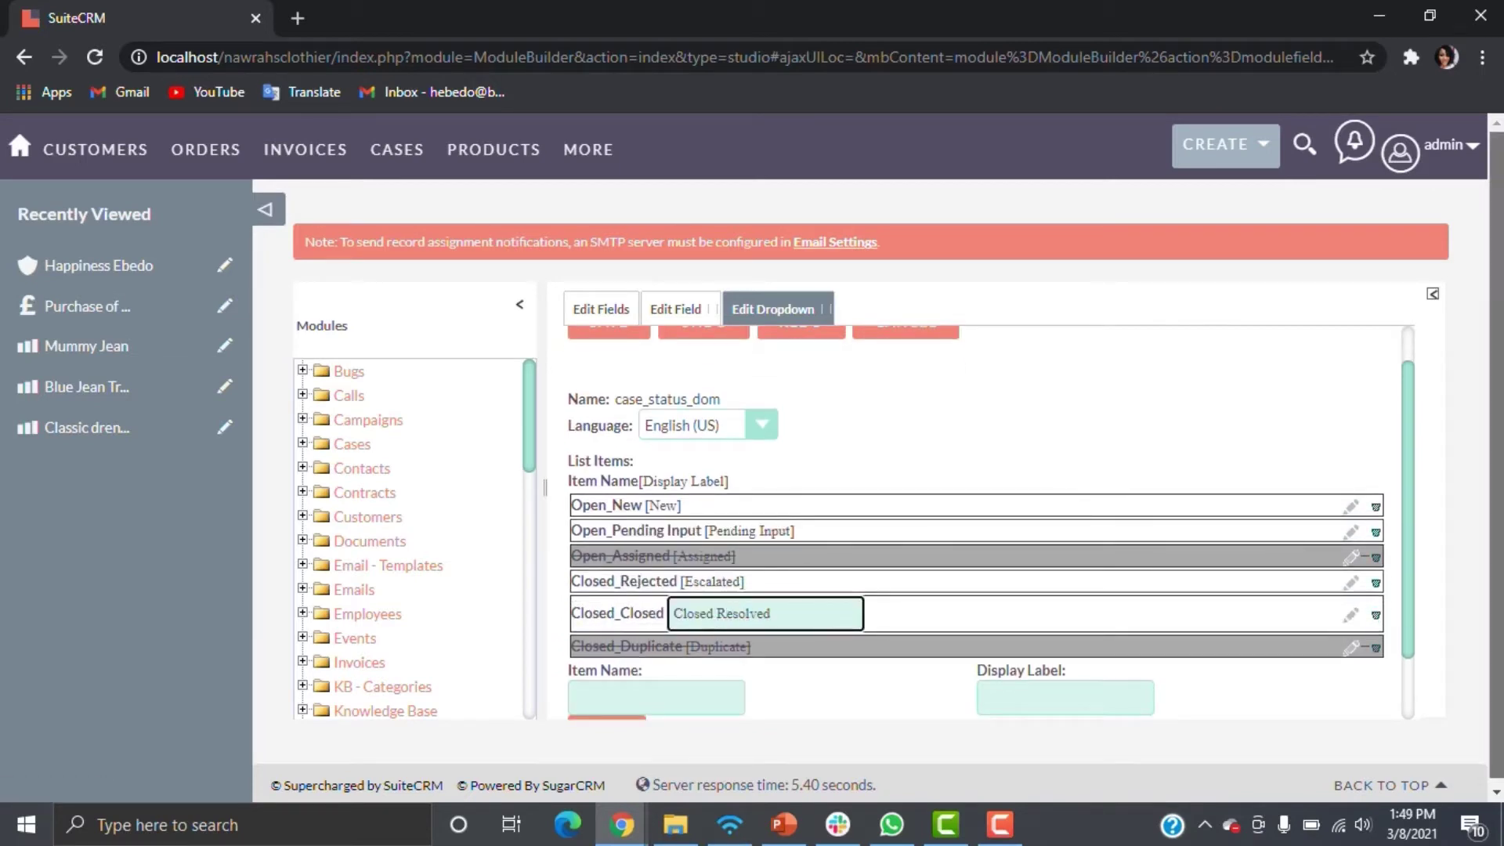
scroll(987, 522, "up", 1)
left_click(604, 366)
left_click(859, 268)
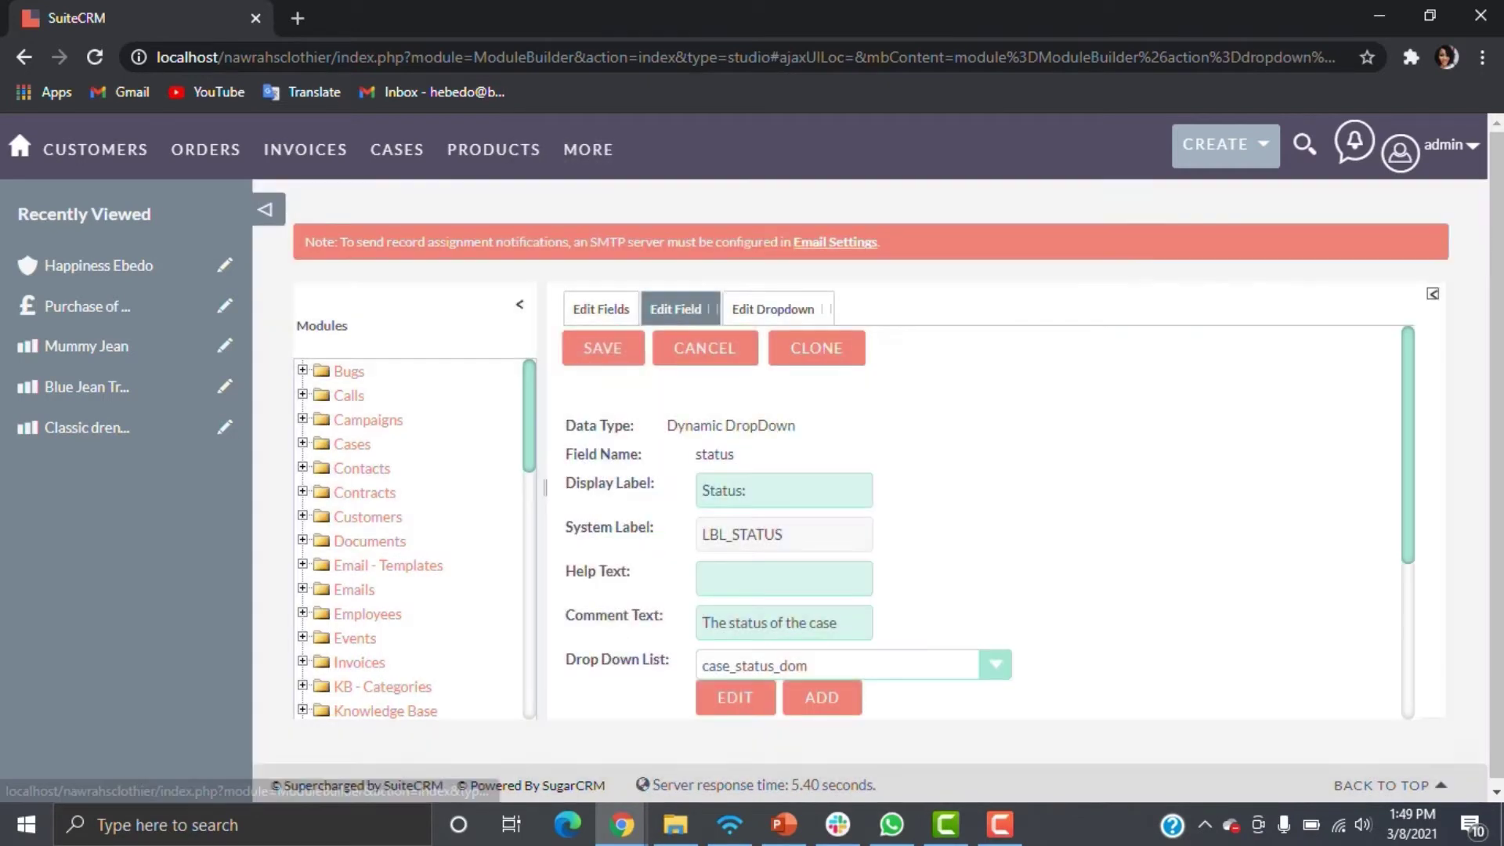
left_click(602, 348)
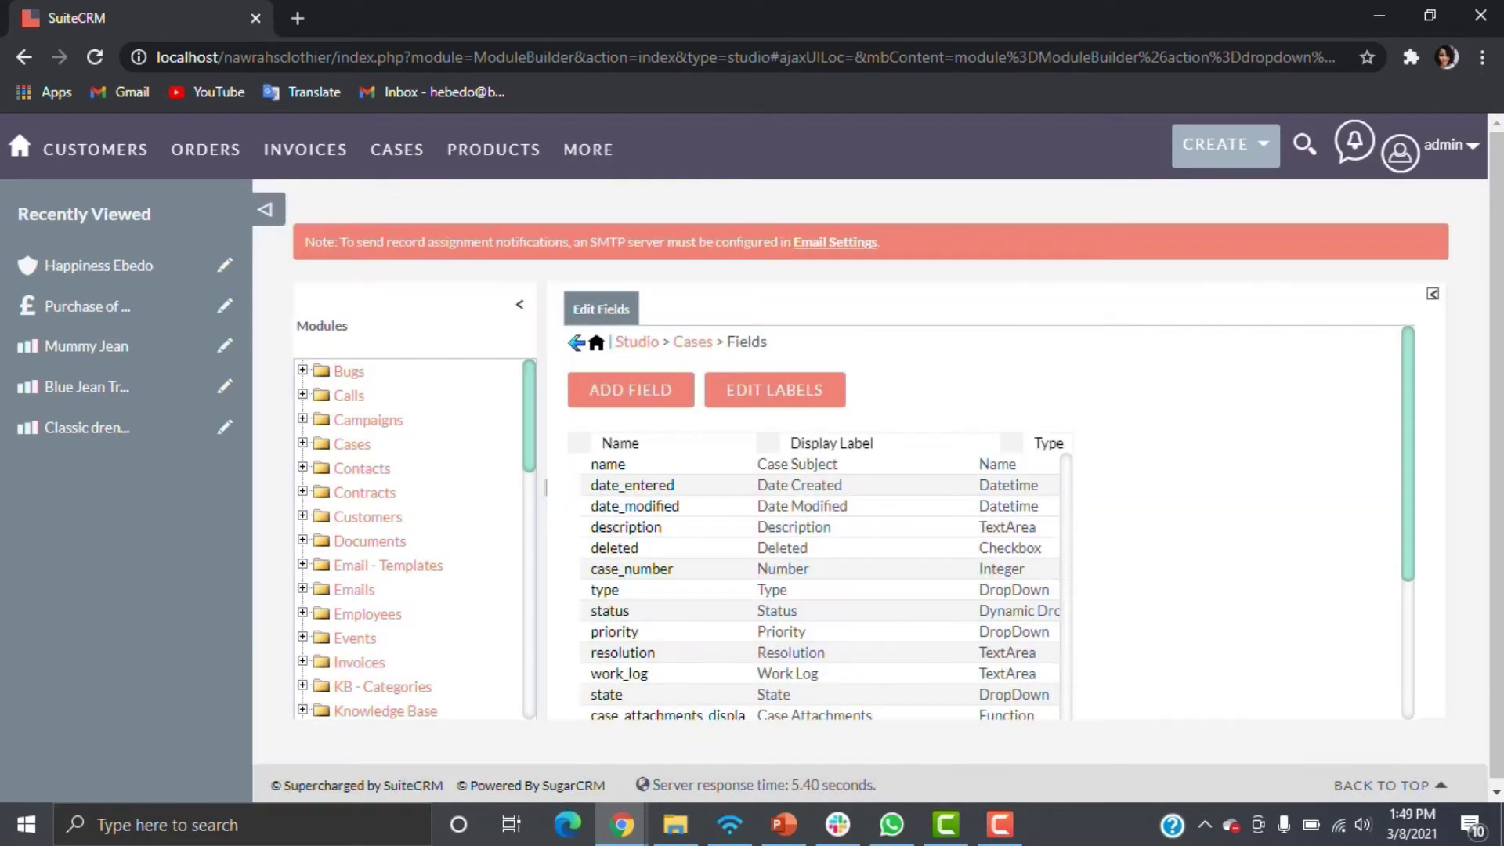
Append 2 to the description field's display label and save the field
left_click(626, 527)
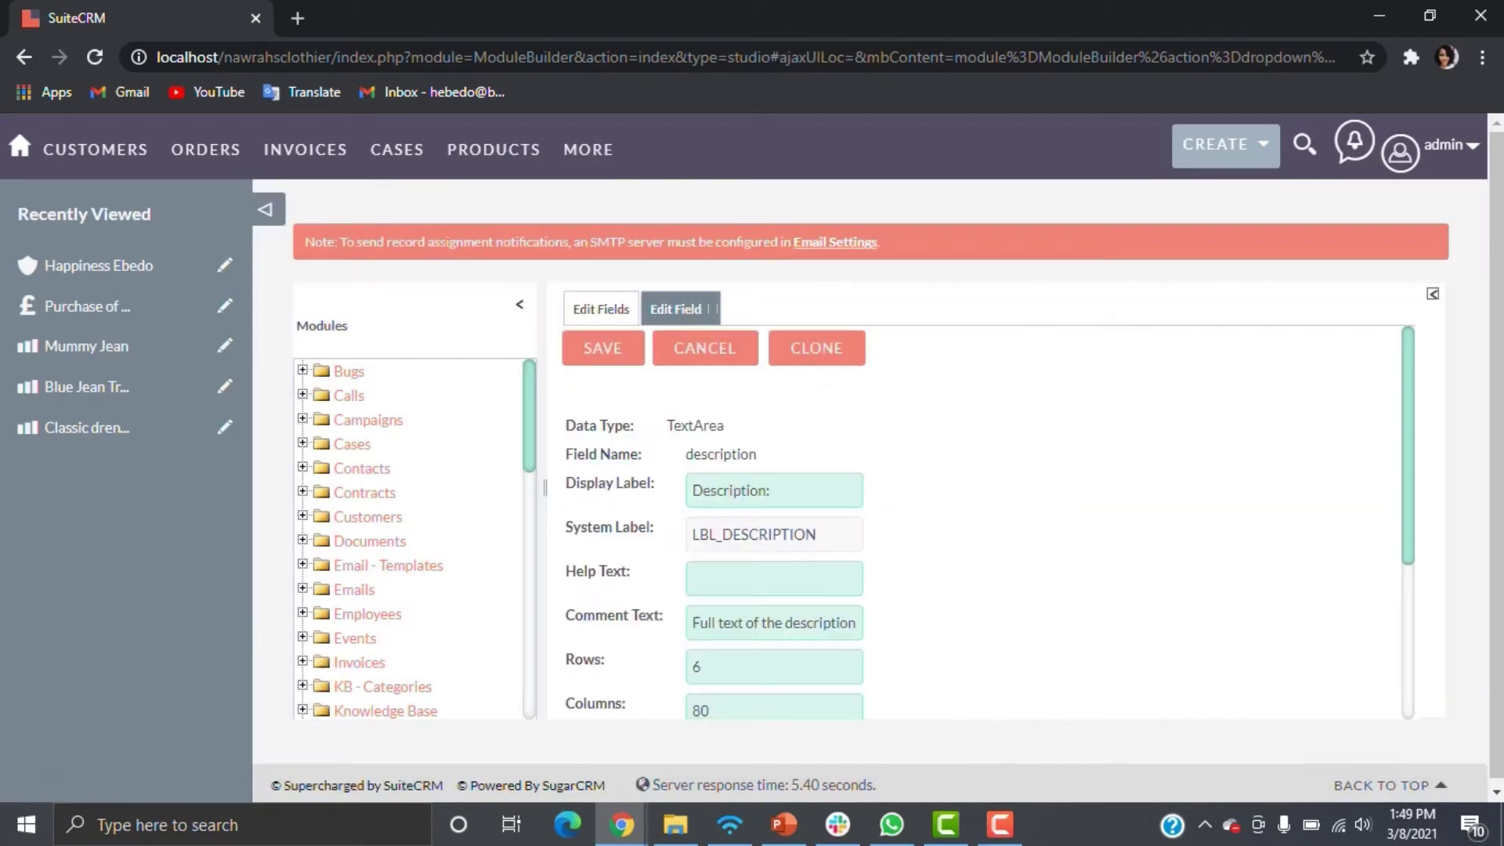
left_click(783, 491)
type("2")
left_click(603, 349)
Add a Relate field to Cases with the field name "order" and the display label "Order"
left_click(630, 390)
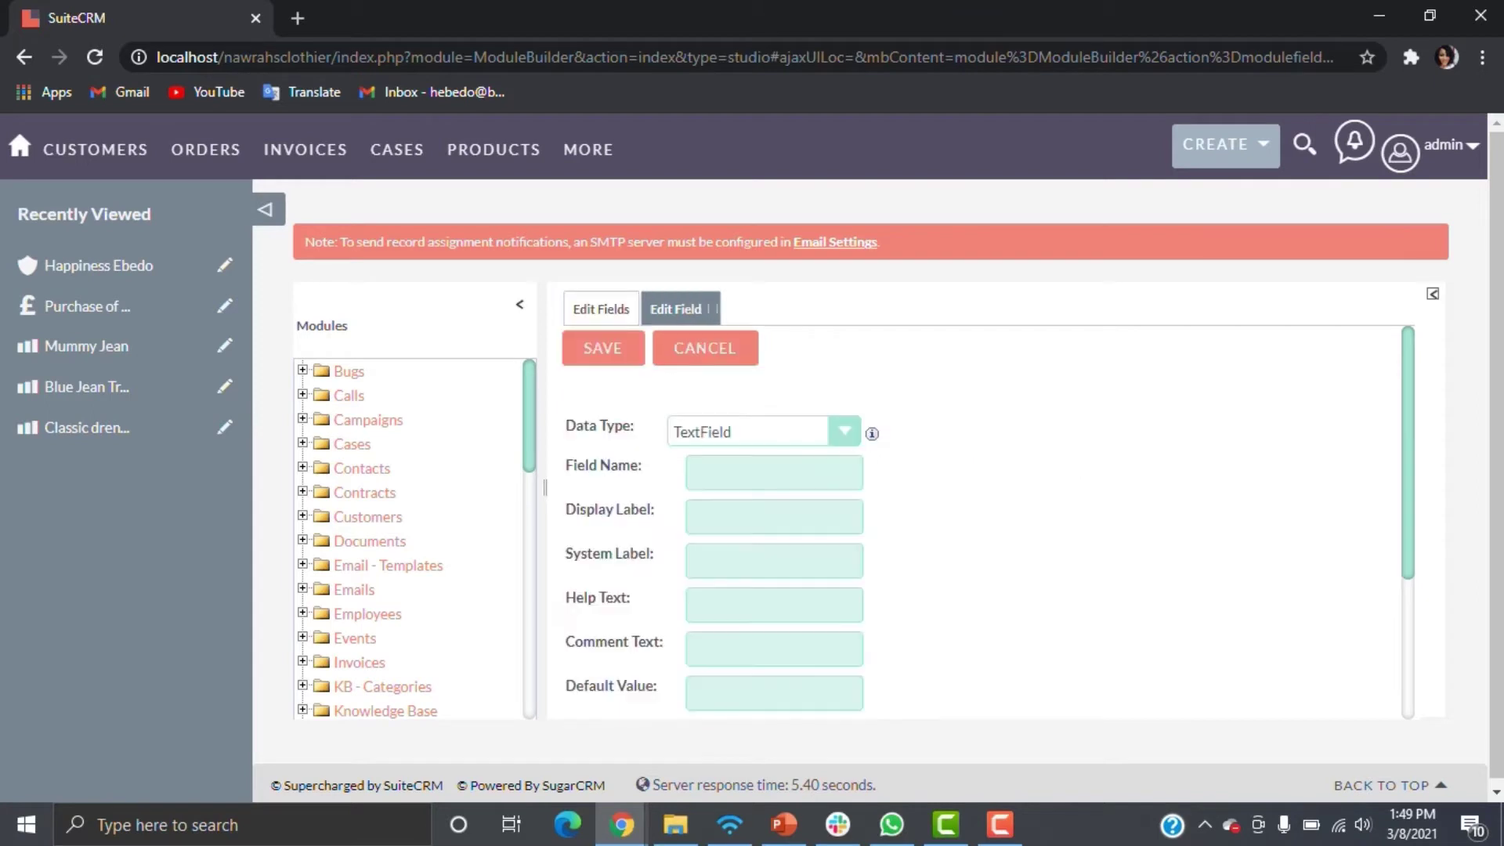
left_click(763, 432)
left_click(696, 330)
left_click(773, 472)
type("order")
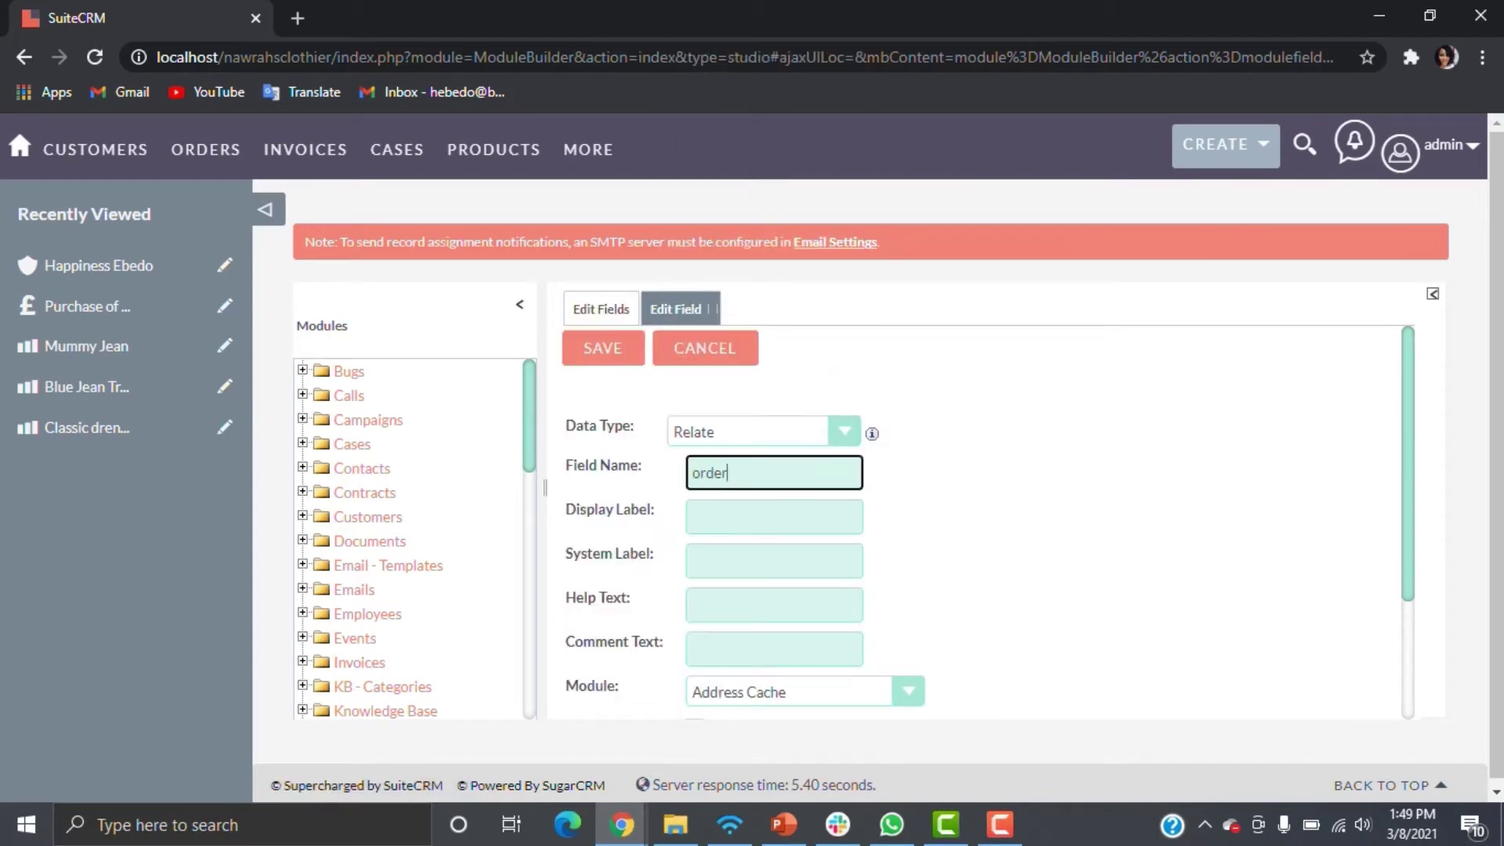
left_click(699, 517)
key("BackSpace")
type("Order")
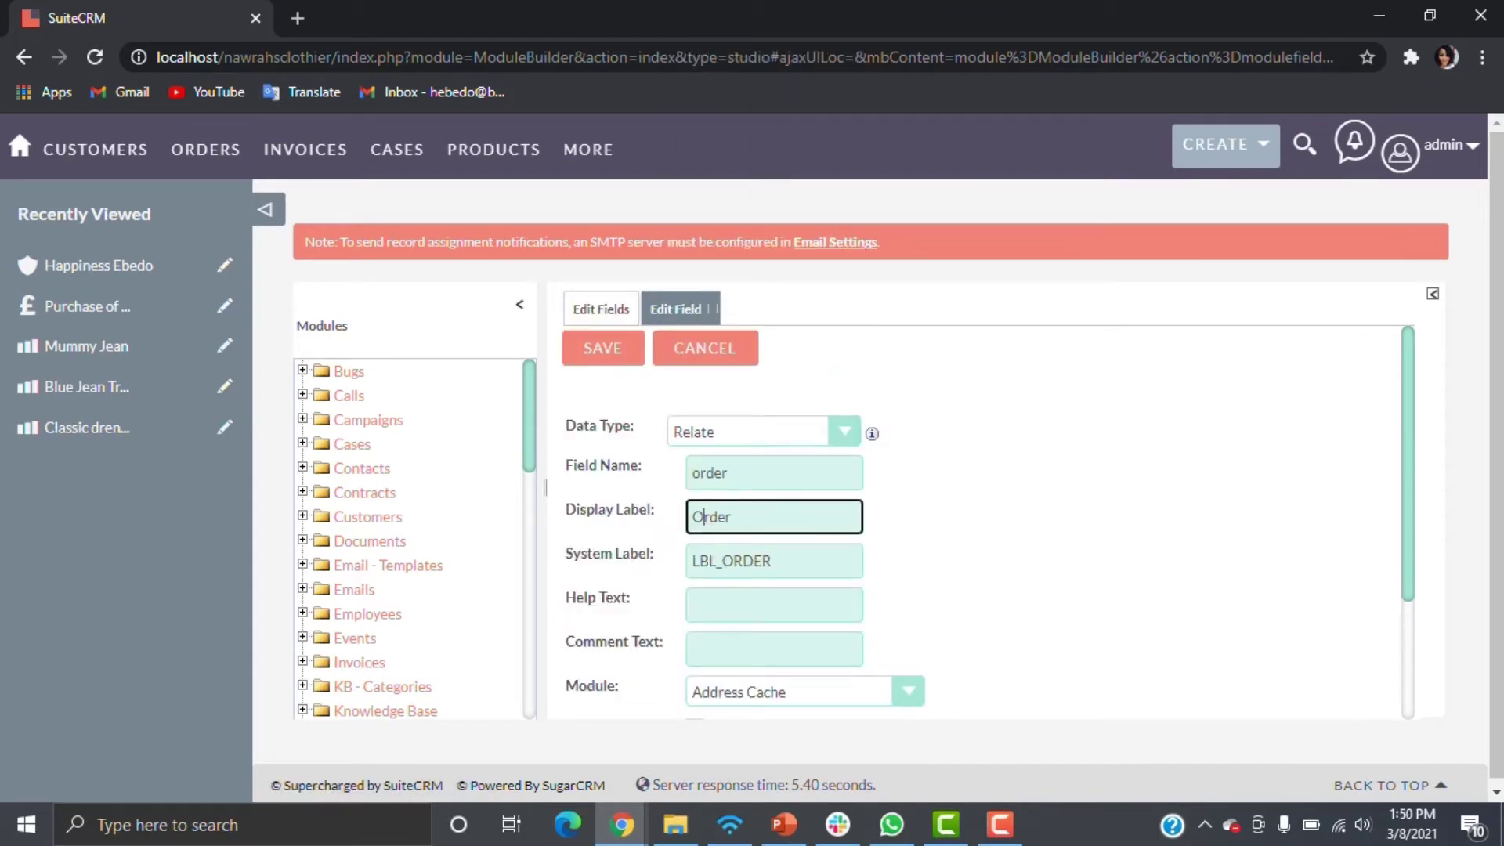
Relate the new order field to the Quotes module and make it a required field
scroll(988, 521, "down", 1)
left_click(805, 594)
key("o")
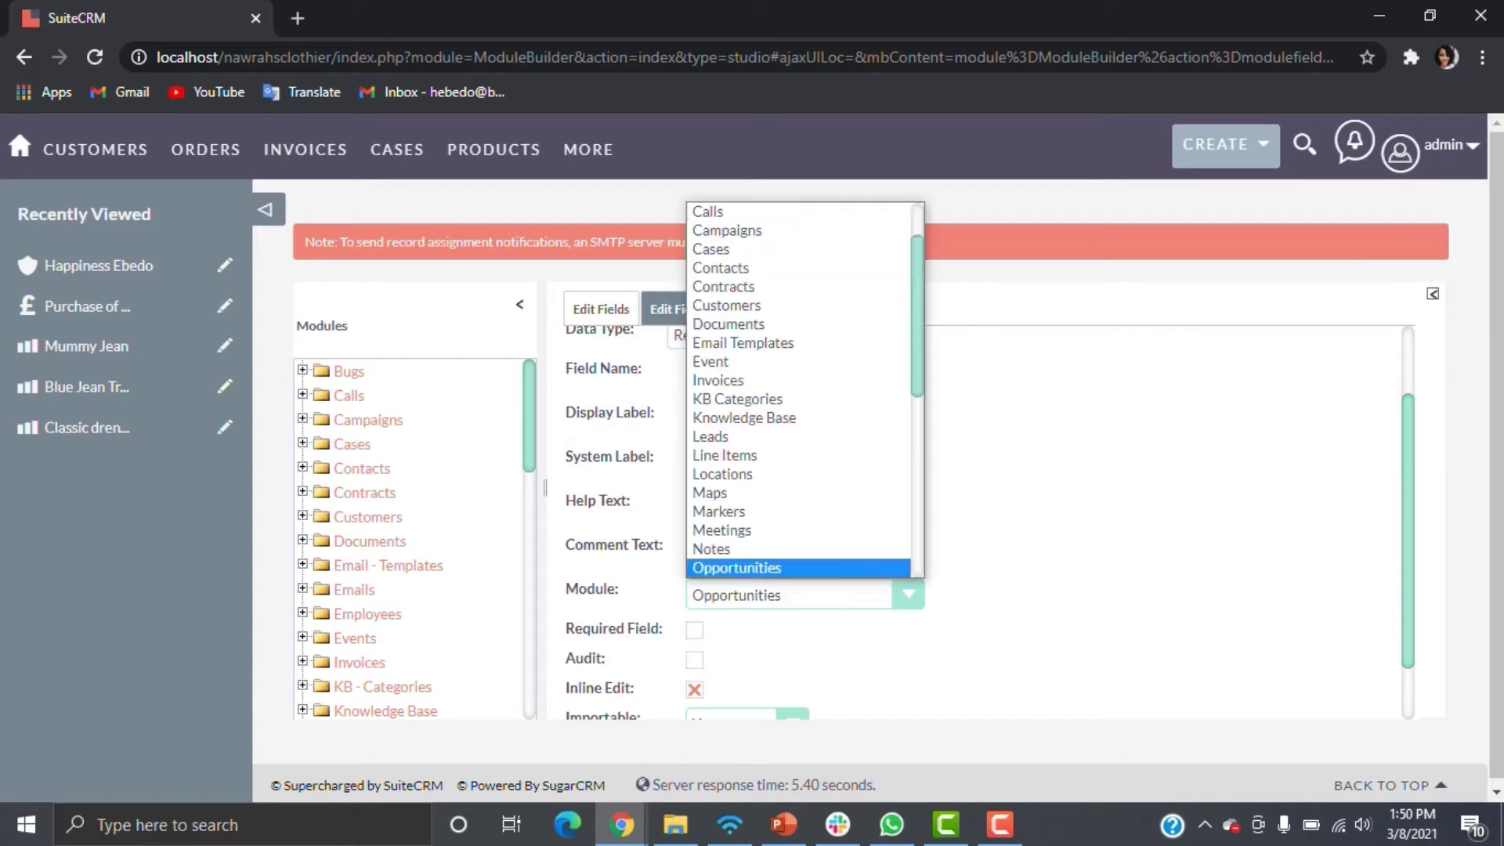
scroll(799, 423, "down", 3)
left_click(733, 511)
scroll(799, 548, "down", 1)
left_click(695, 559)
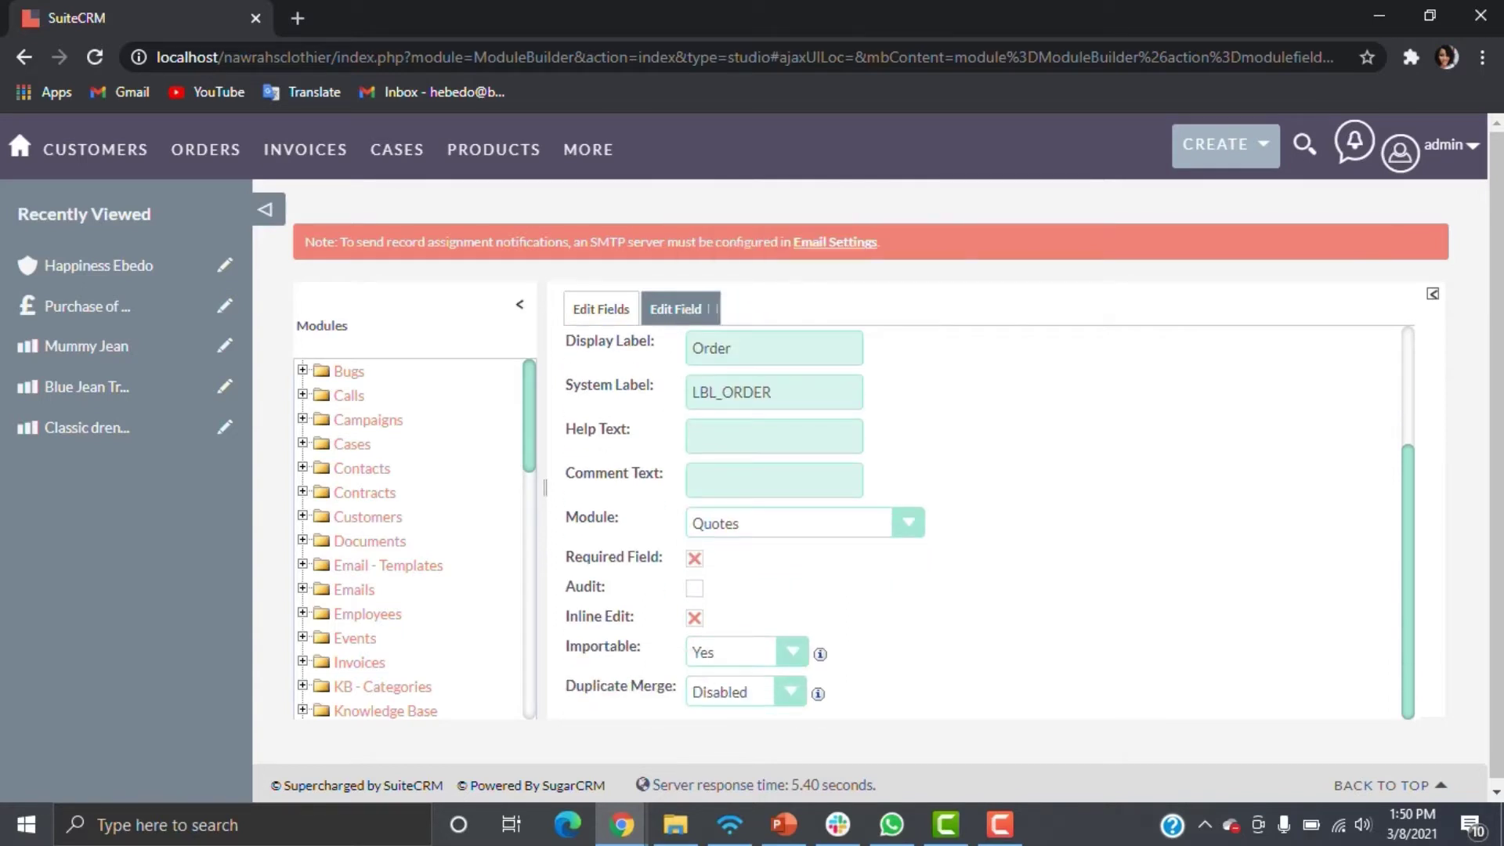
Change the relate field's name to ordermodule, keep the display label "Order" and save the field
scroll(695, 548, "up", 3)
left_click(603, 348)
left_click(737, 473)
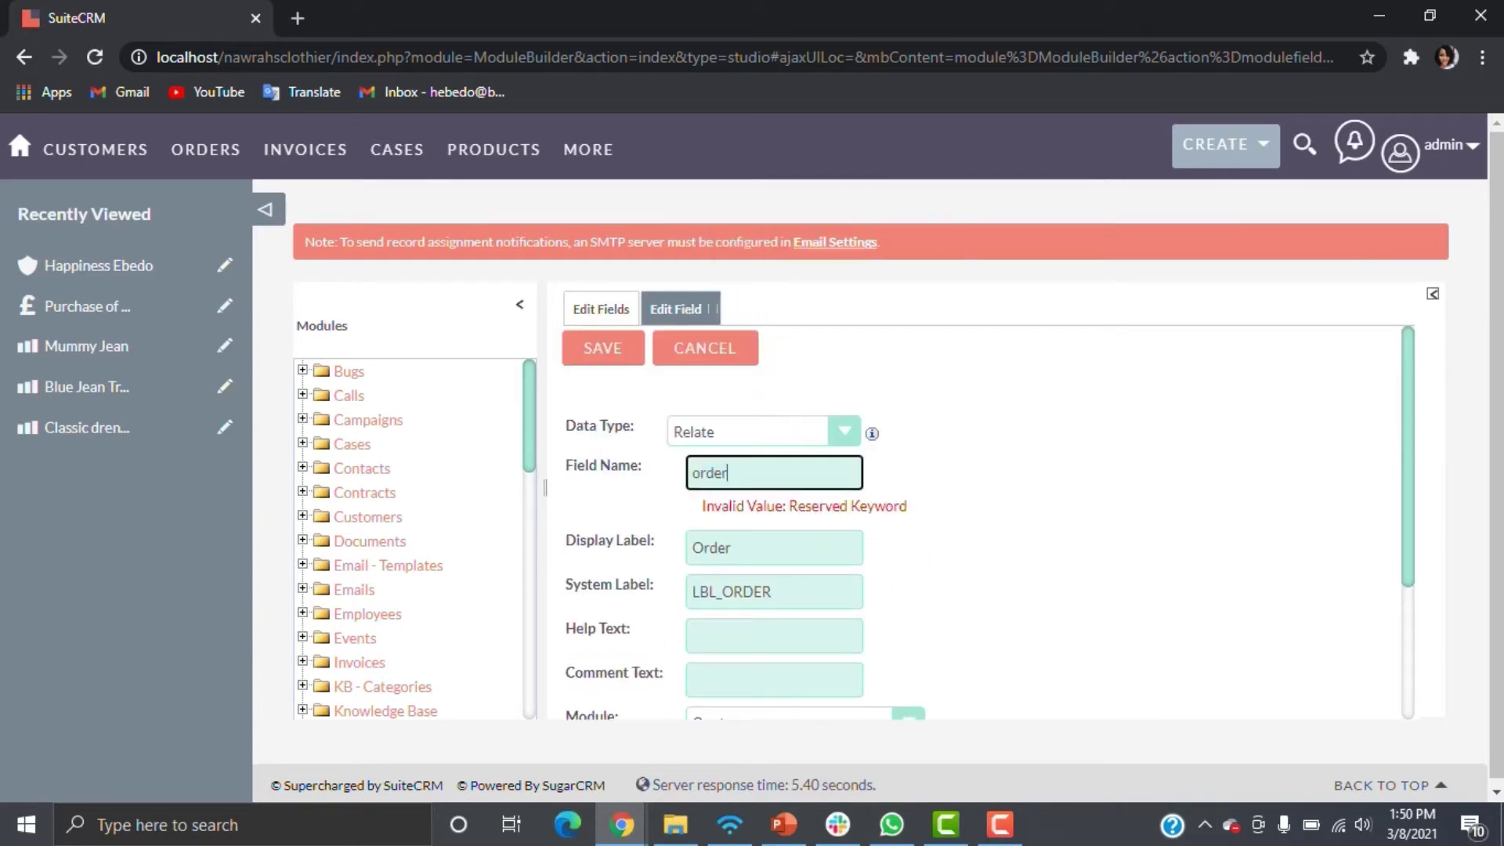
type("module")
key("Tab")
type("Order")
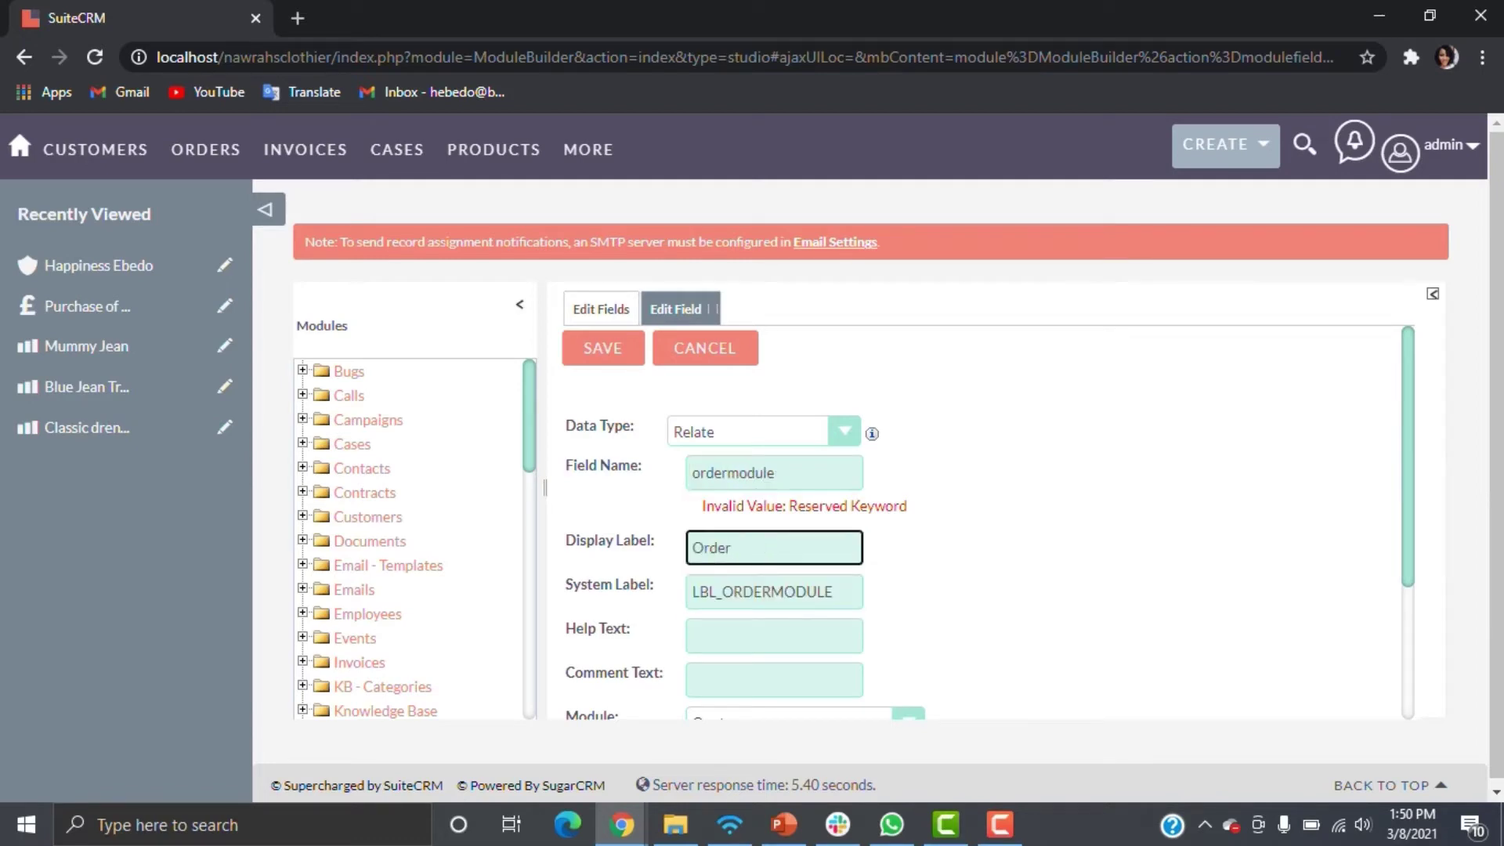
left_click(603, 348)
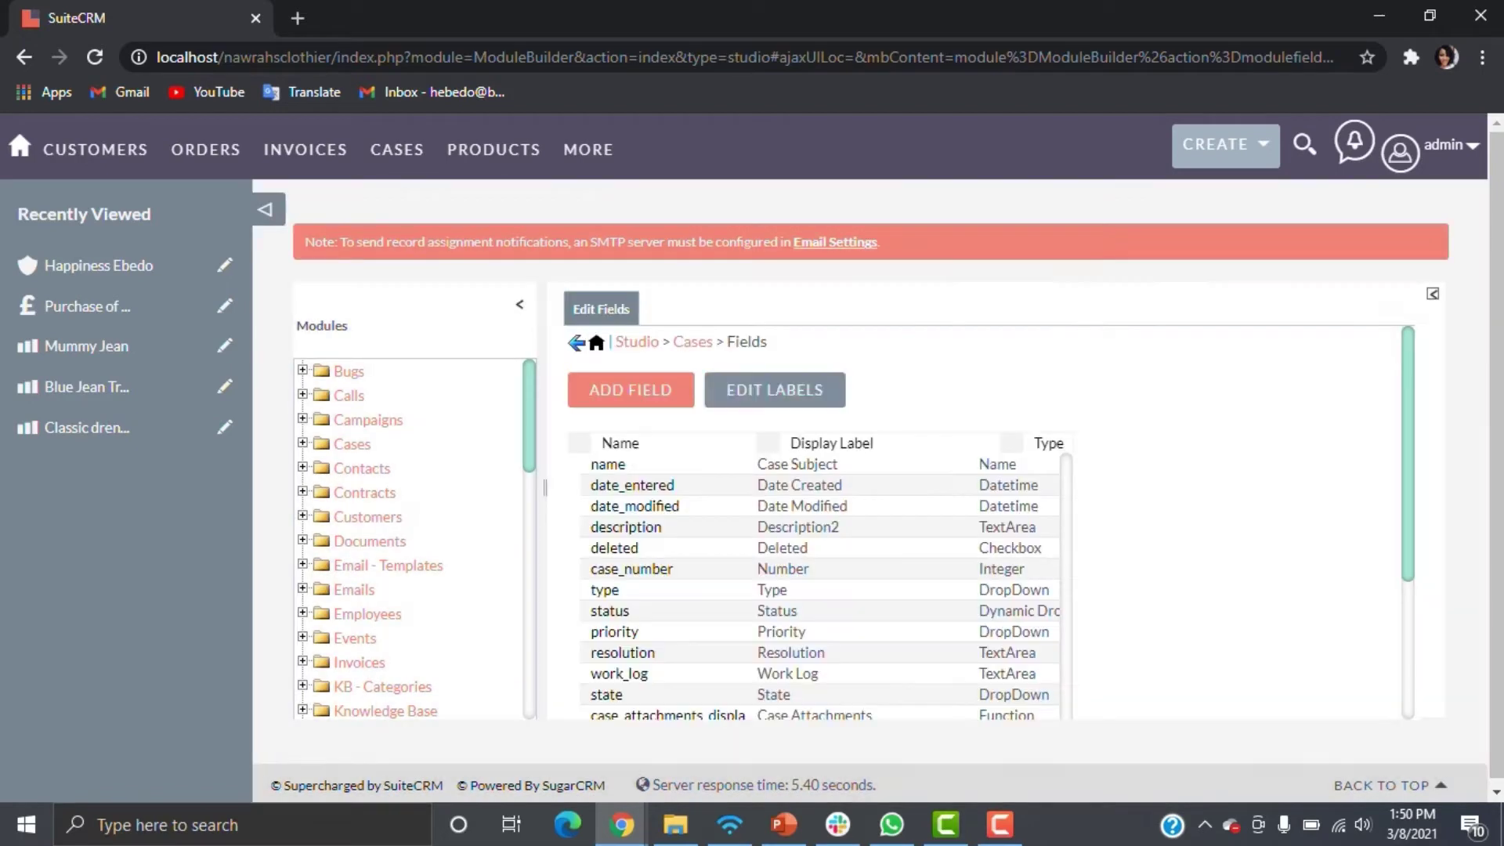
Add a DropDown field to Cases with the field name casecategory
scroll(818, 533, "up", 1)
left_click(632, 389)
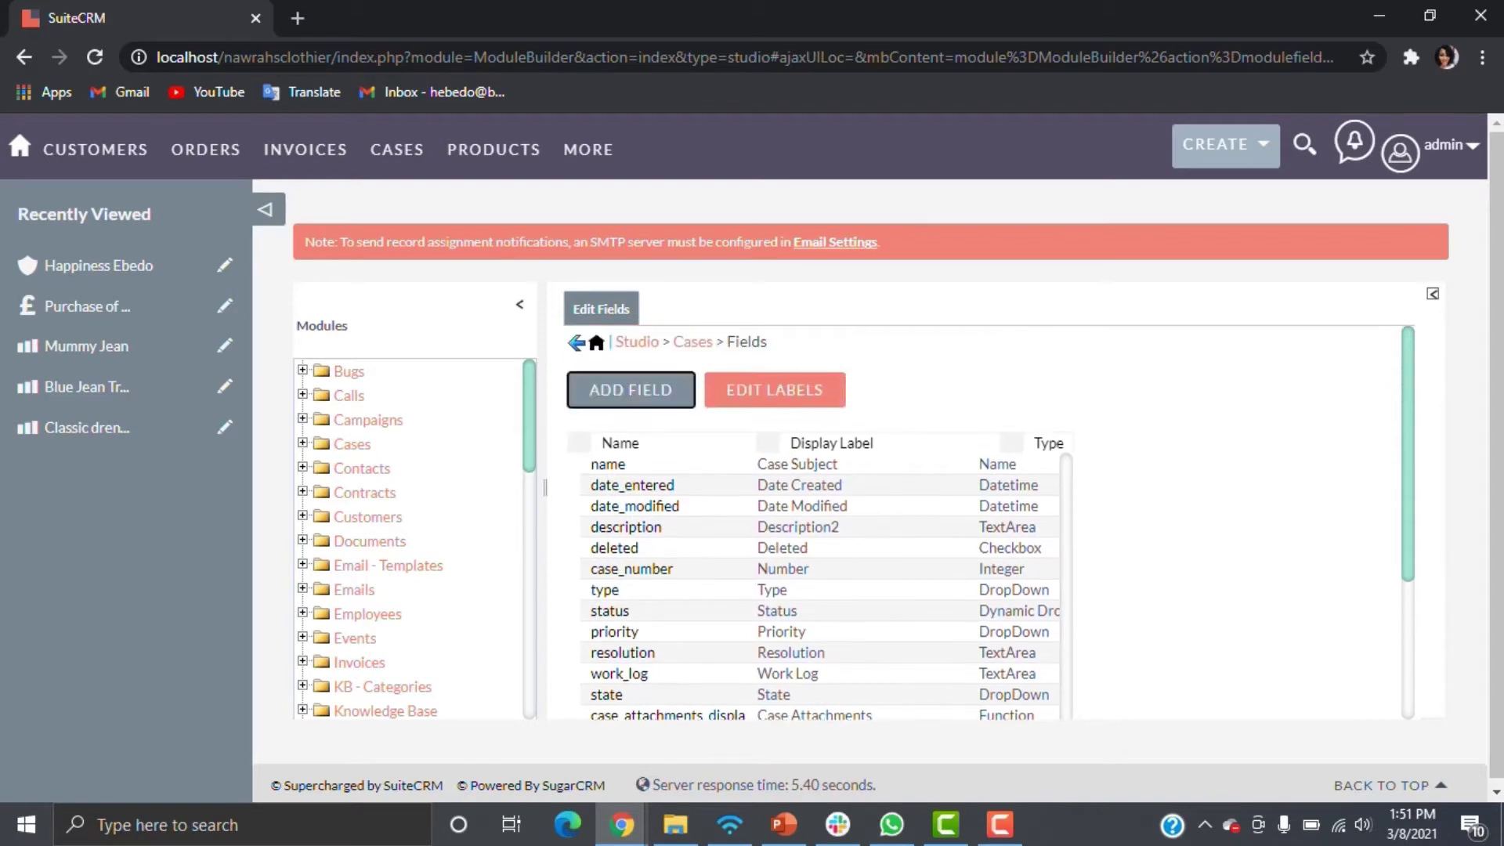
left_click(763, 431)
left_click(710, 161)
left_click(774, 472)
type("Case Category")
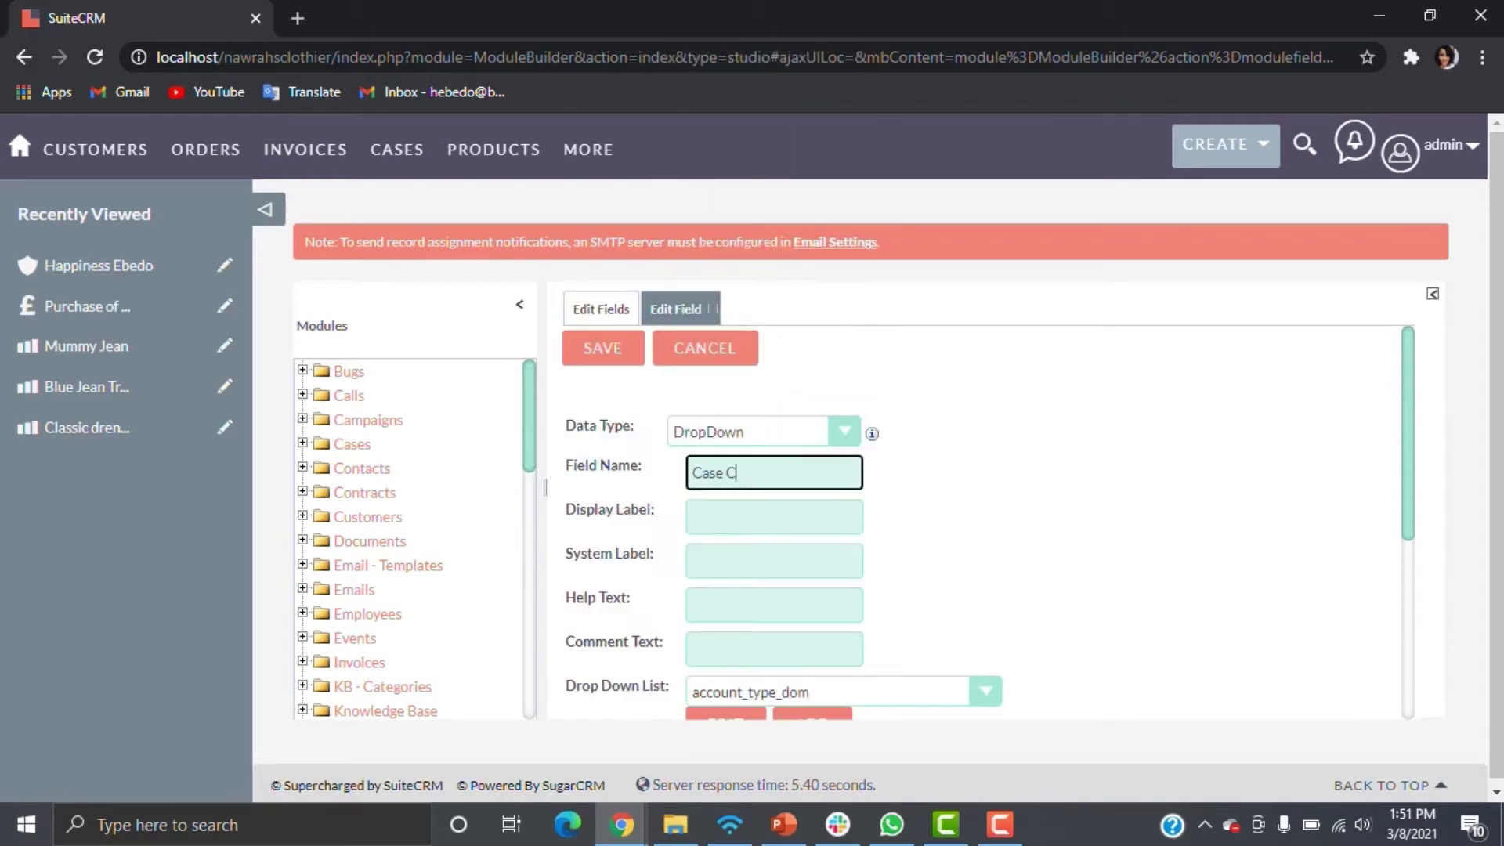
Set the casecategory field's display label to "Case Category"
left_click(727, 517)
double_click(727, 517)
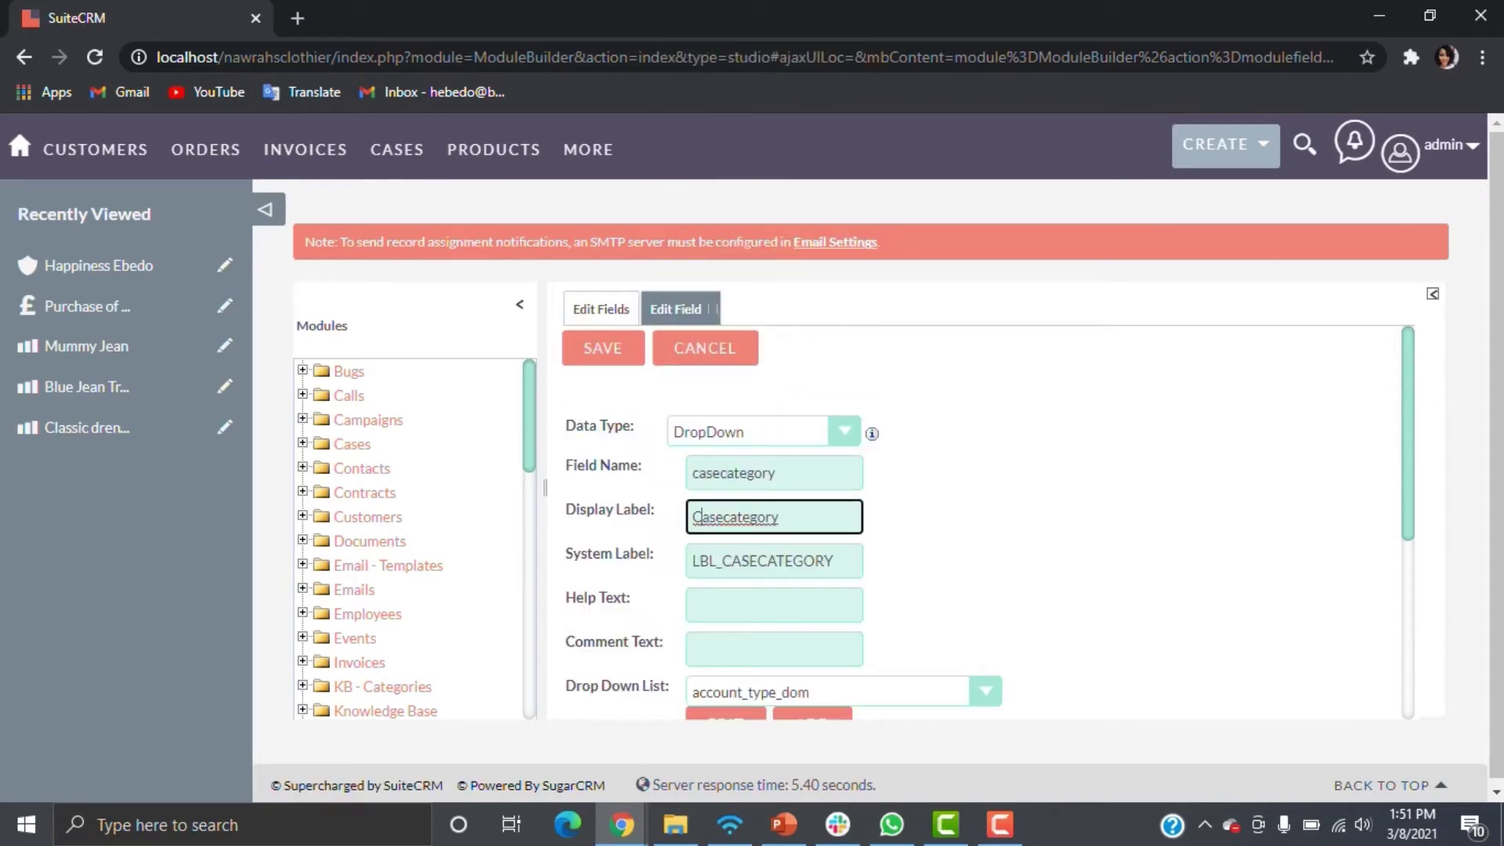
type("Case category")
double_click(727, 517)
type("Category")
Create a new dropdown list casecategory_list for the field and add the item complaint with the display label "Complaint"
scroll(735, 517, "down", 3)
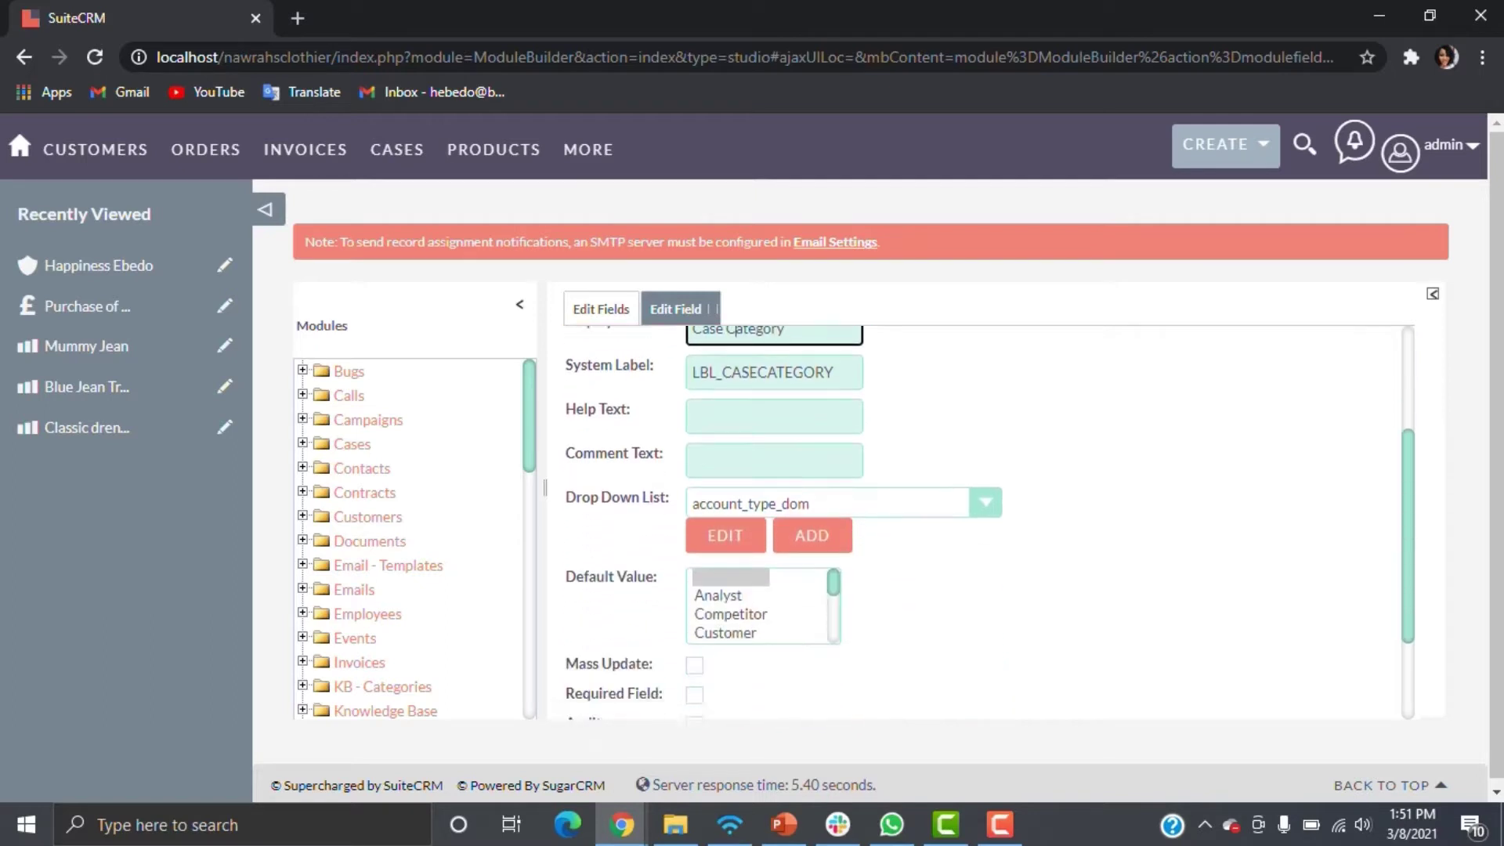
scroll(735, 379, "up", 1)
scroll(735, 379, "down", 1)
left_click(812, 510)
scroll(734, 400, "down", 1)
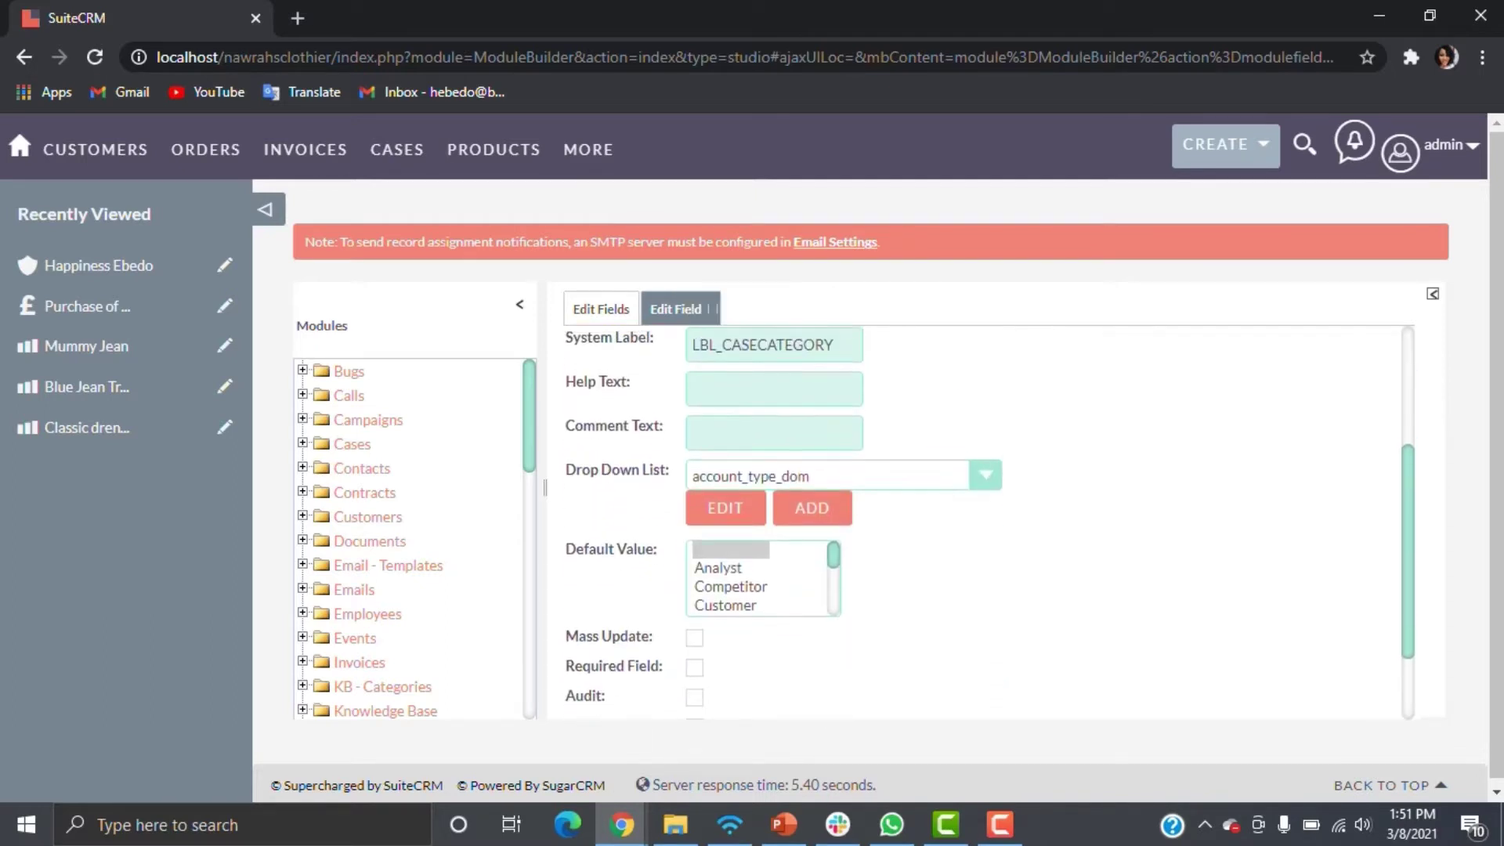
scroll(734, 399, "up", 2)
scroll(735, 399, "down", 2)
left_click(812, 510)
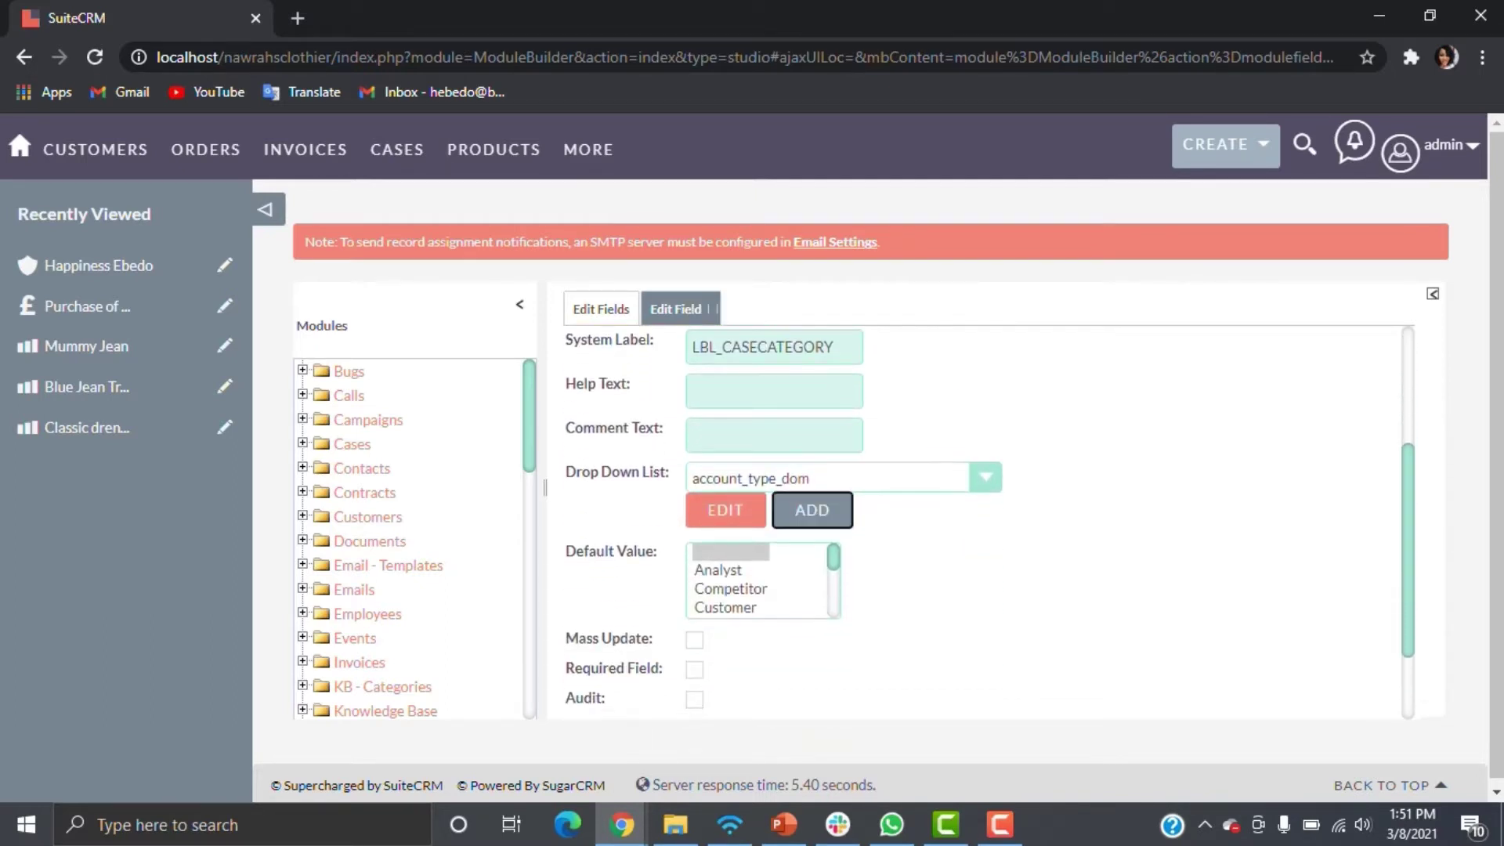
left_click(656, 590)
type("complaint")
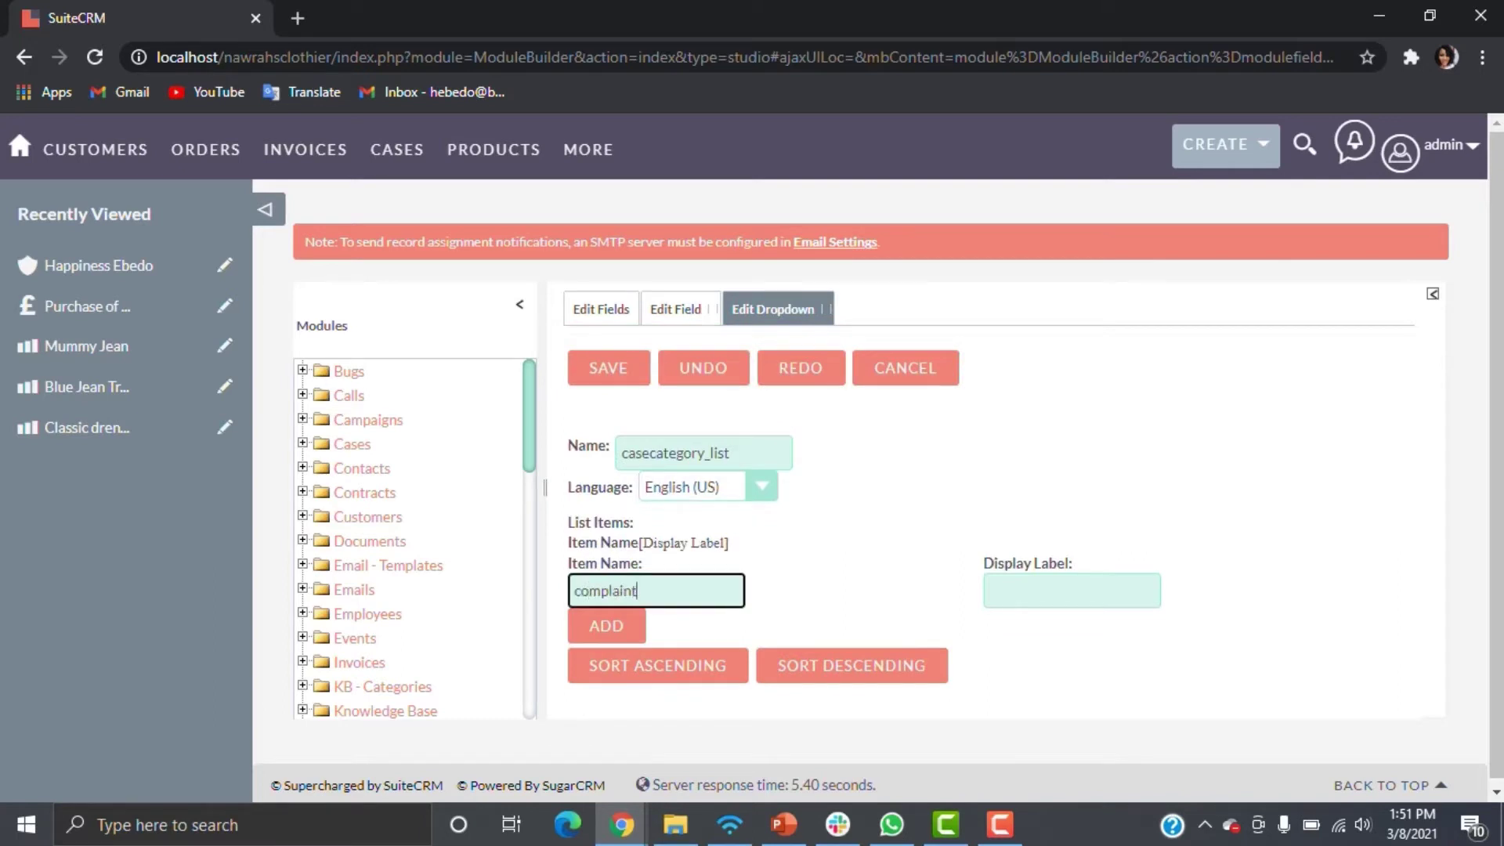
key("Tab")
type("Com")
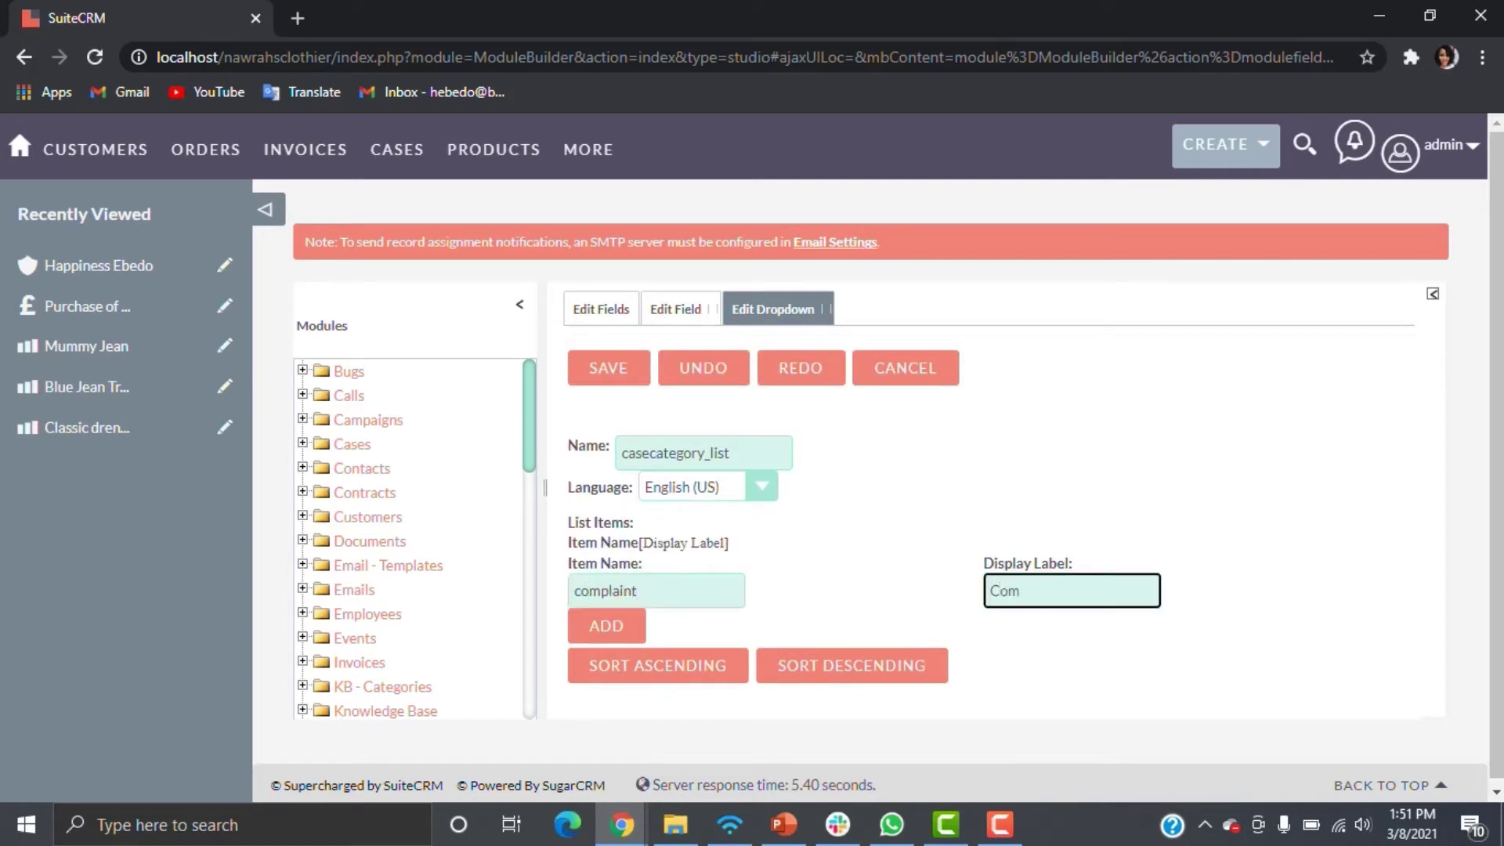
type("plaint")
left_click(606, 626)
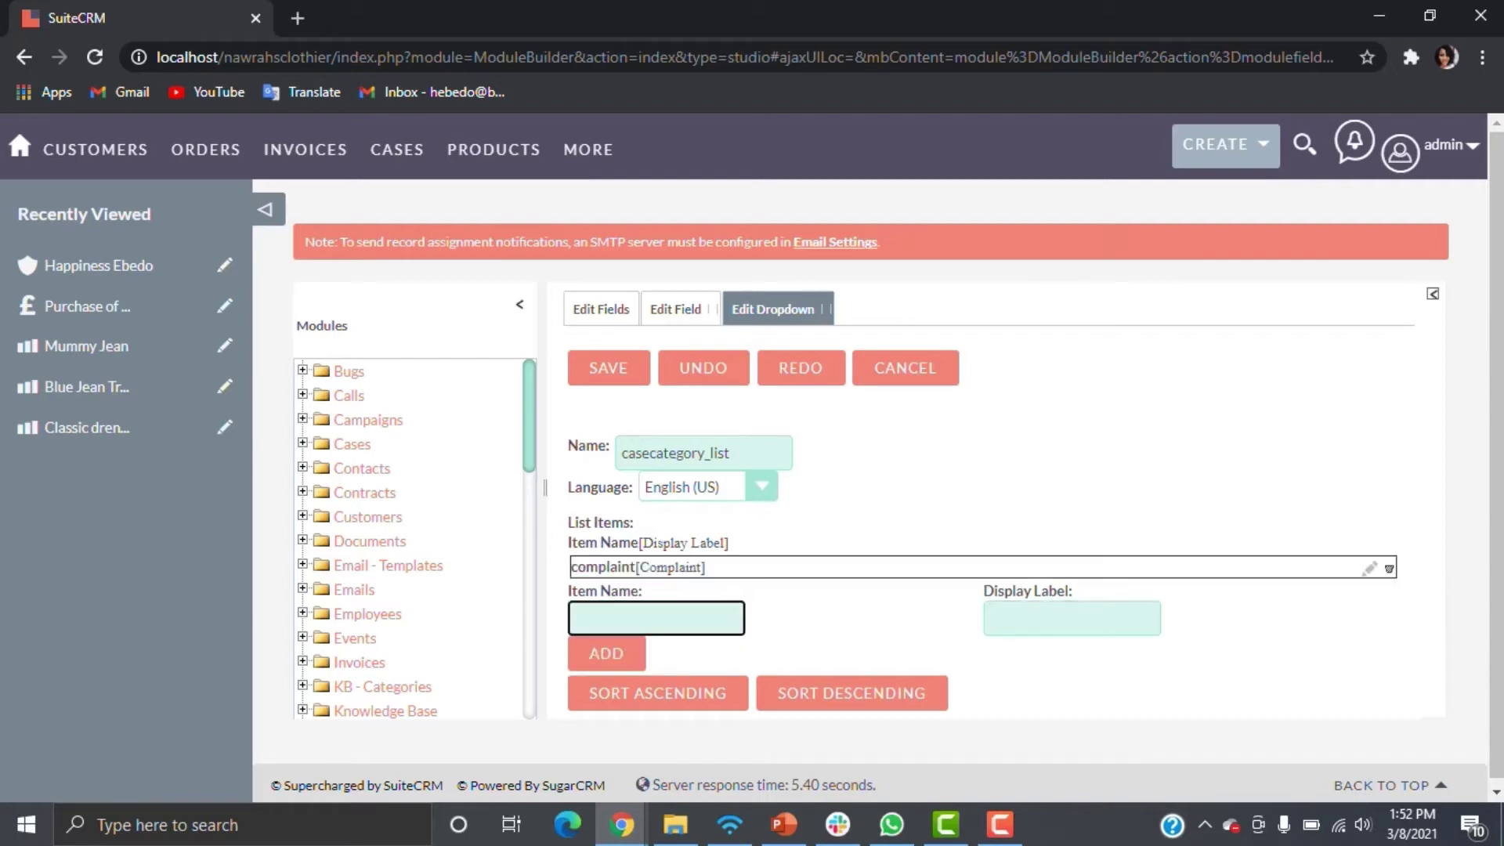
Add the item enquiries with the display label "Enquiries" to casecategory_list
type("enquiries")
key("shift+Left")
key("shift+Left")
key("shift+Left")
key("shift+Left")
key("shift+Left")
key("shift+Left")
key("shift+Left")
key("shift+Left")
key("ctrl+c")
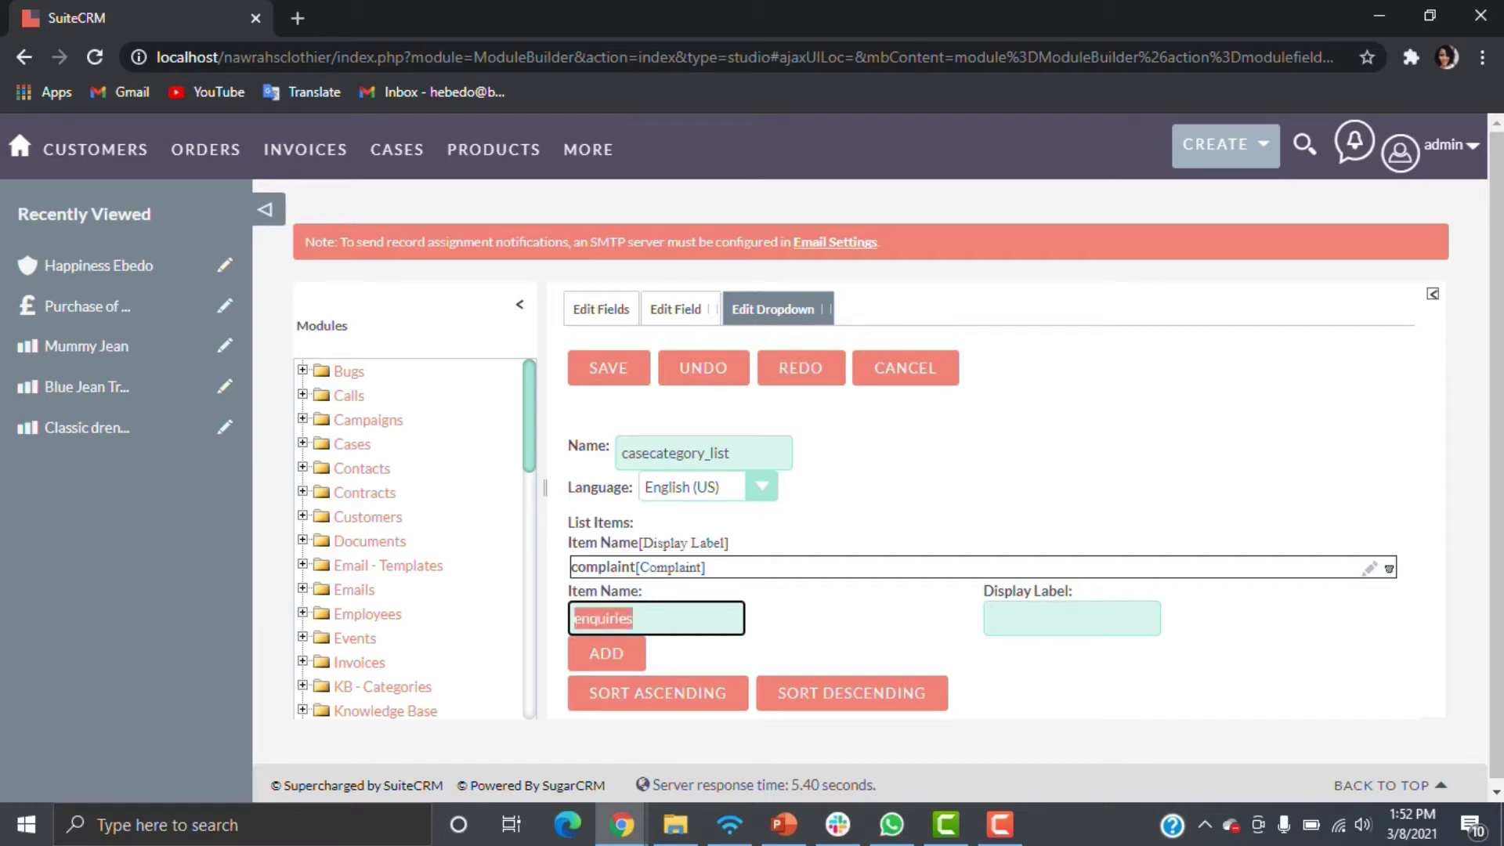
key("Tab")
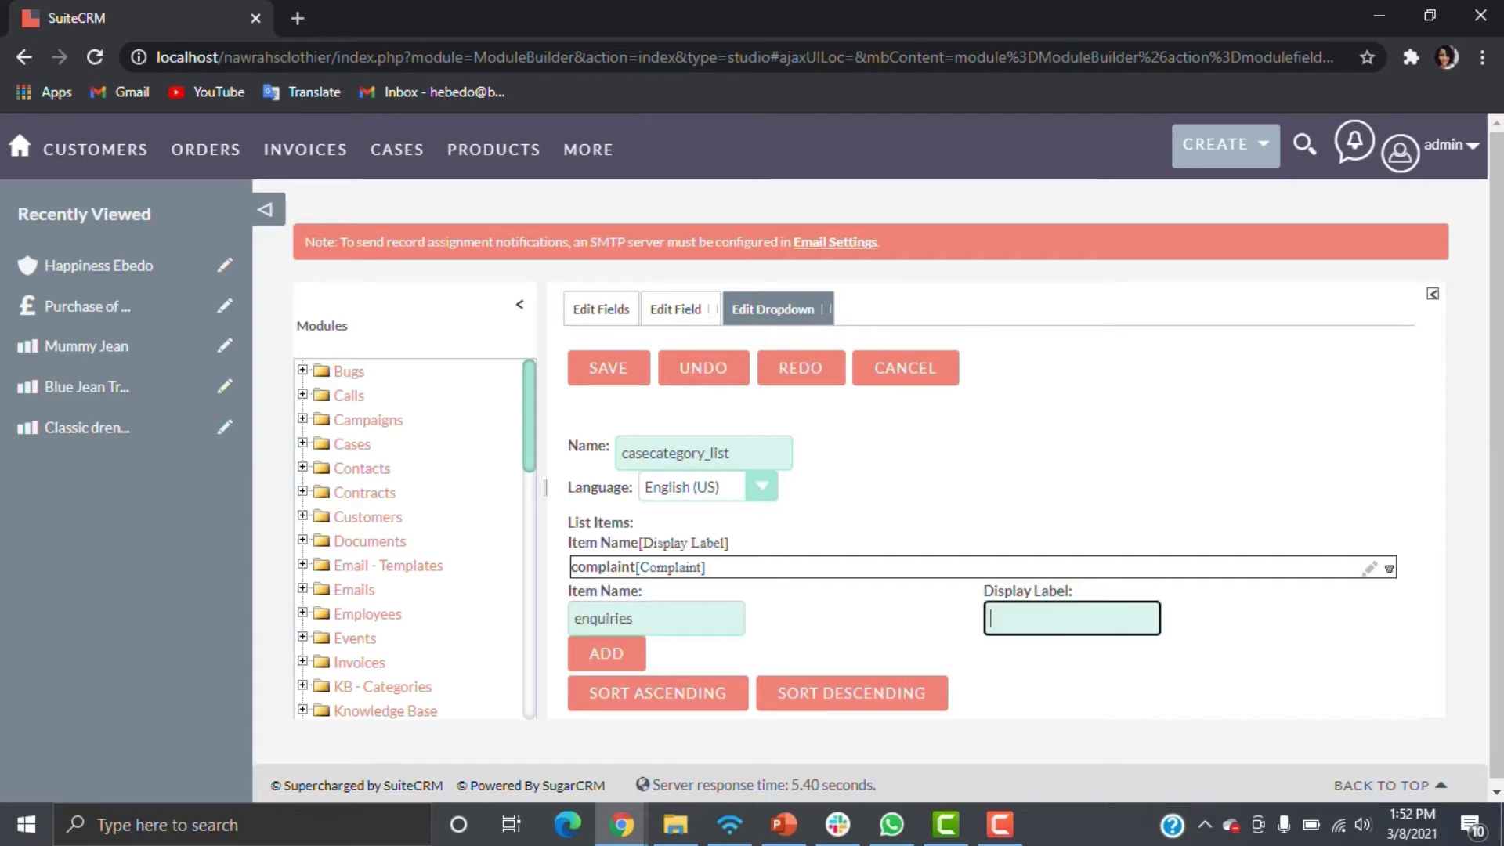
key("ctrl+v")
key("Delete")
type("E")
key("Return")
Add the item suggestions with the display label "Suggestions" to casecategory_list
type("suggestions")
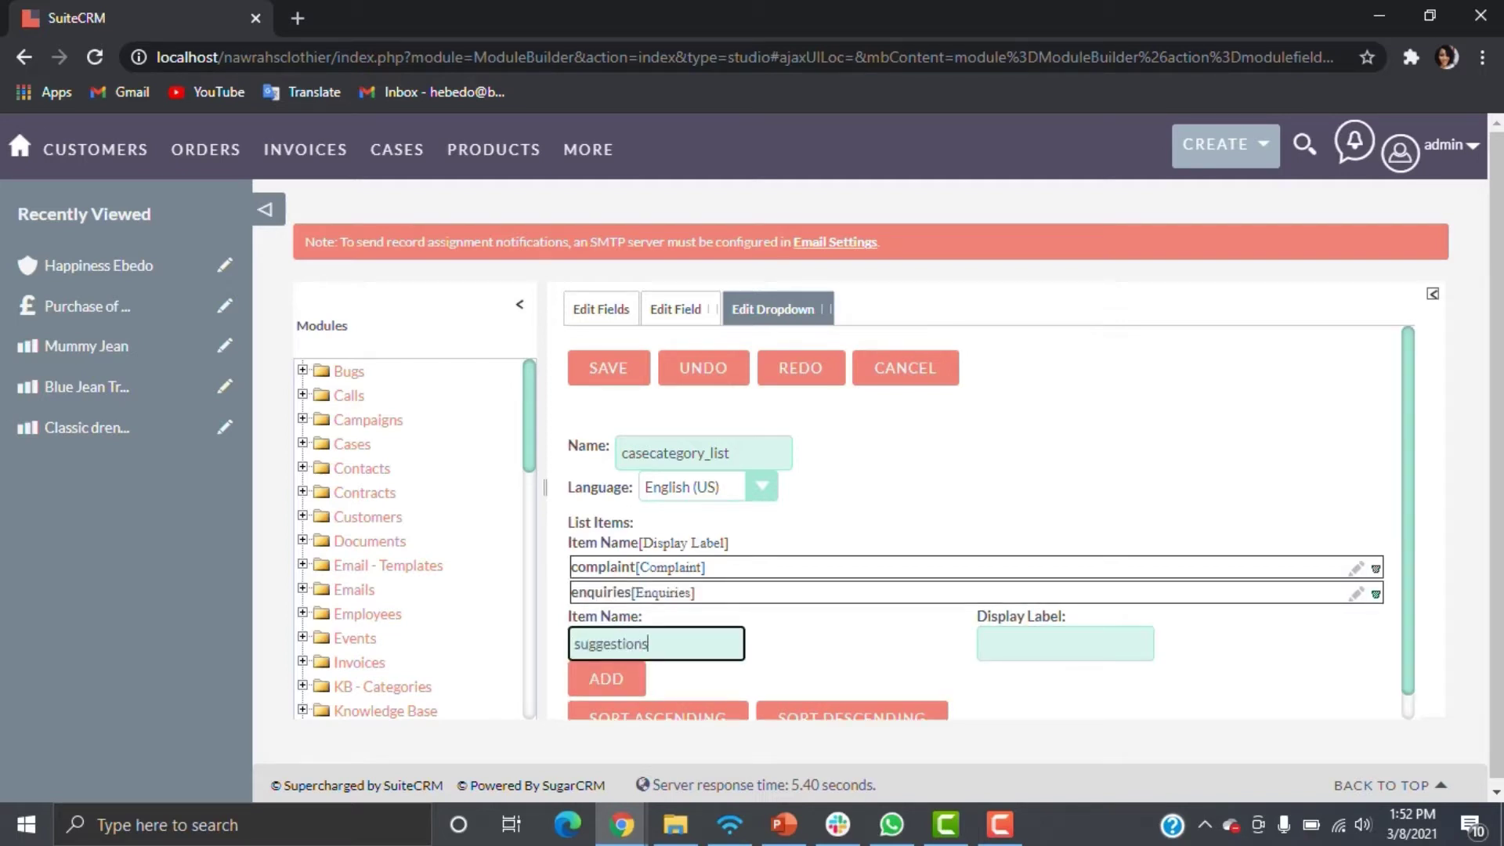
key("Tab")
type("Suggestions")
key("Return")
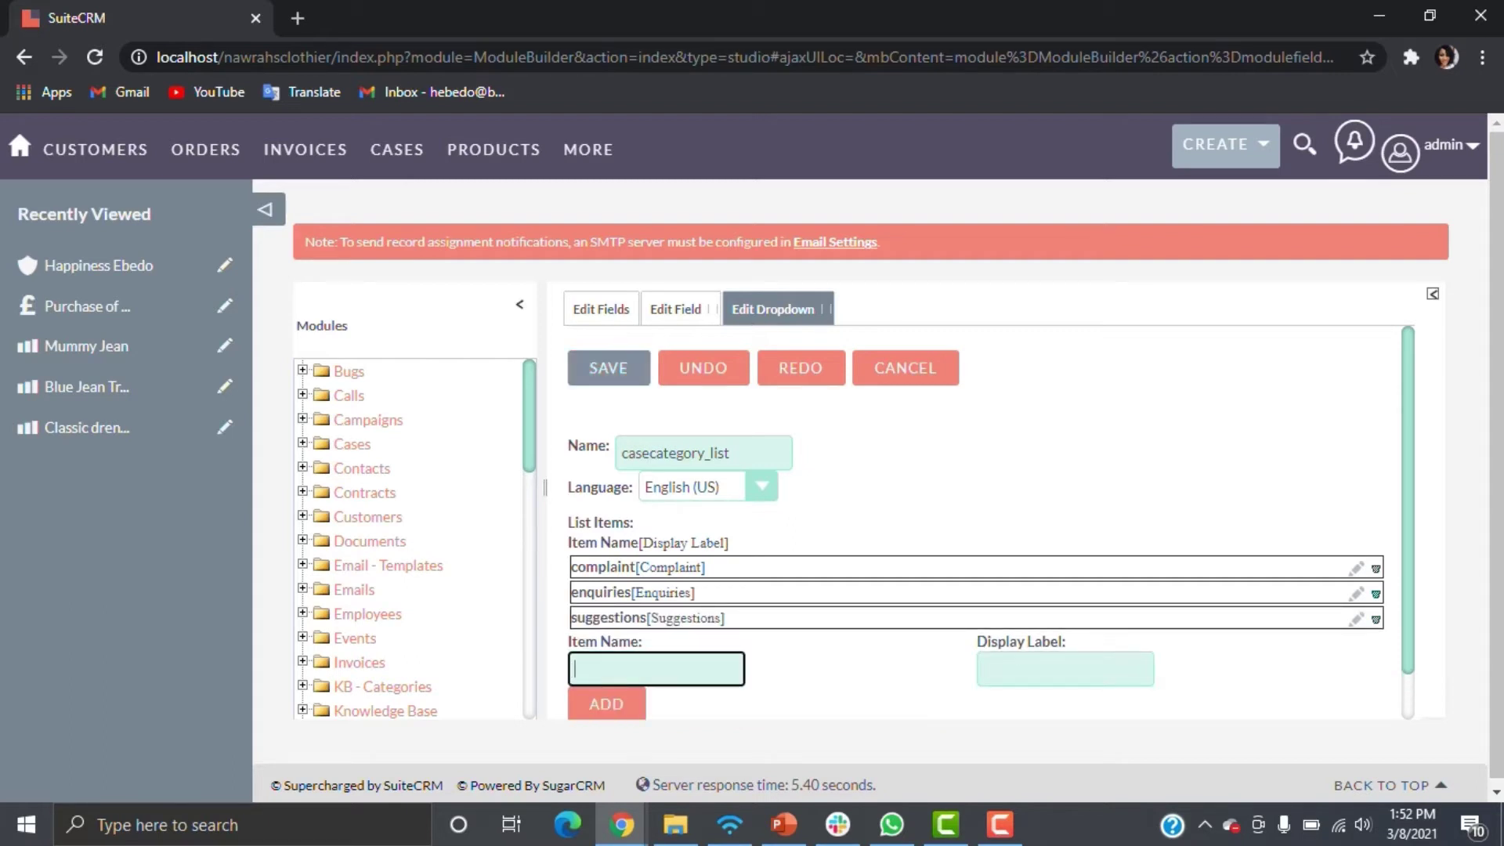
Save casecategory_list, dismiss the result message and save the Case Category field
left_click(609, 367)
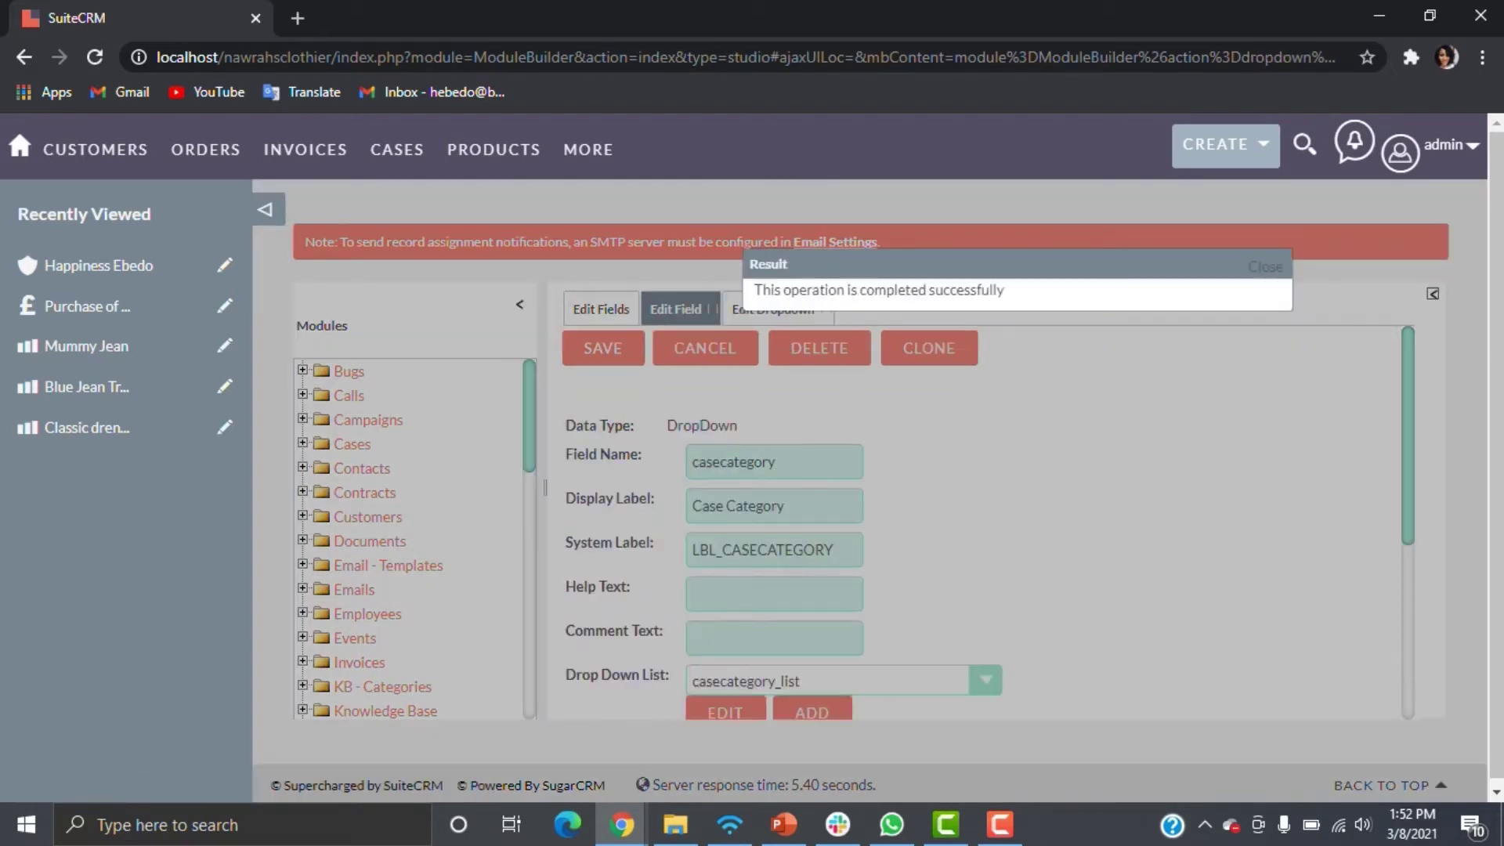
left_click(1265, 267)
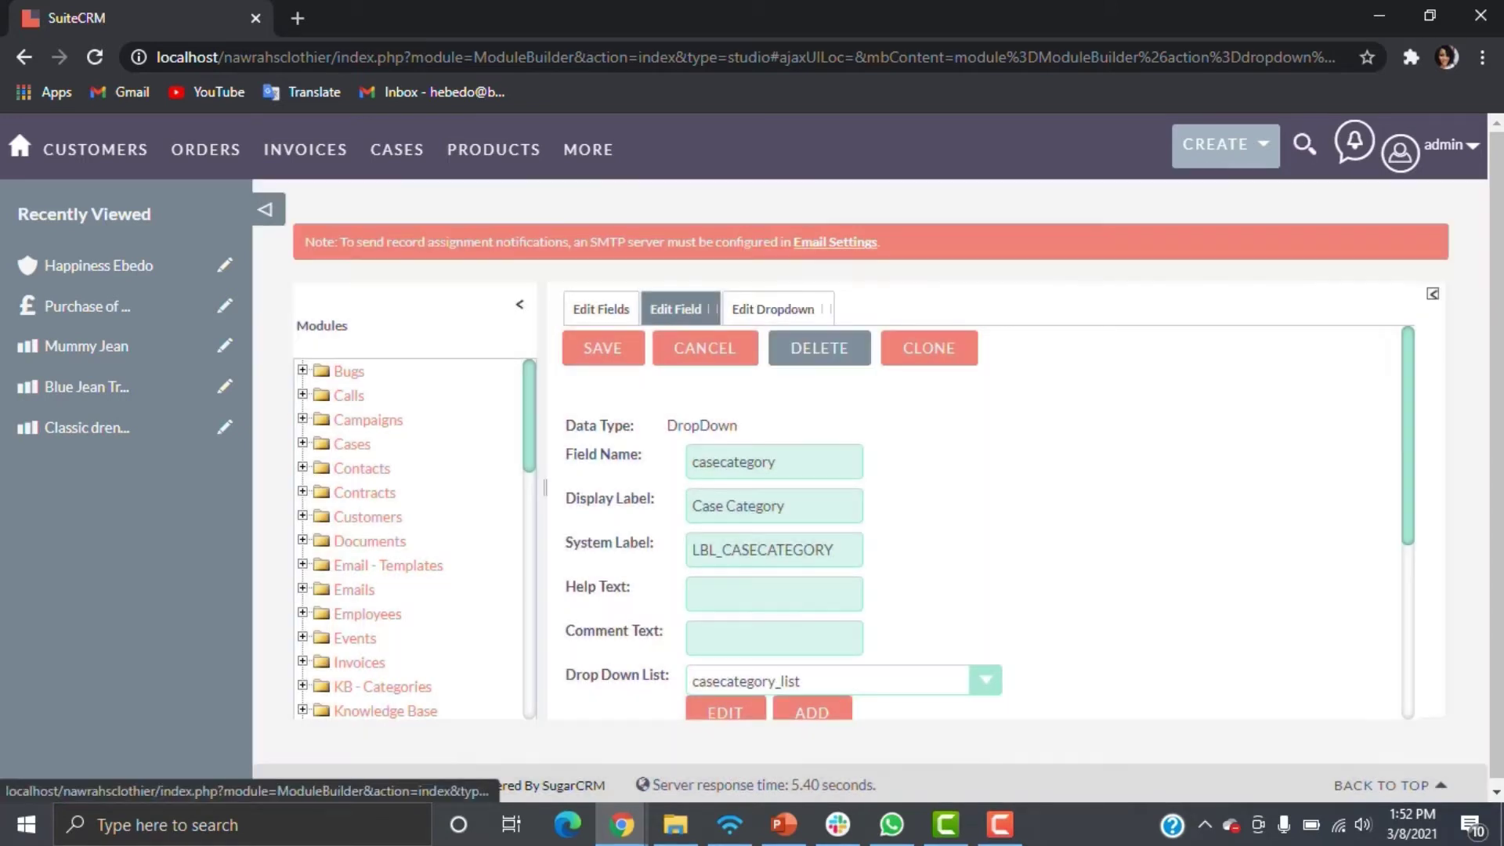
left_click(603, 348)
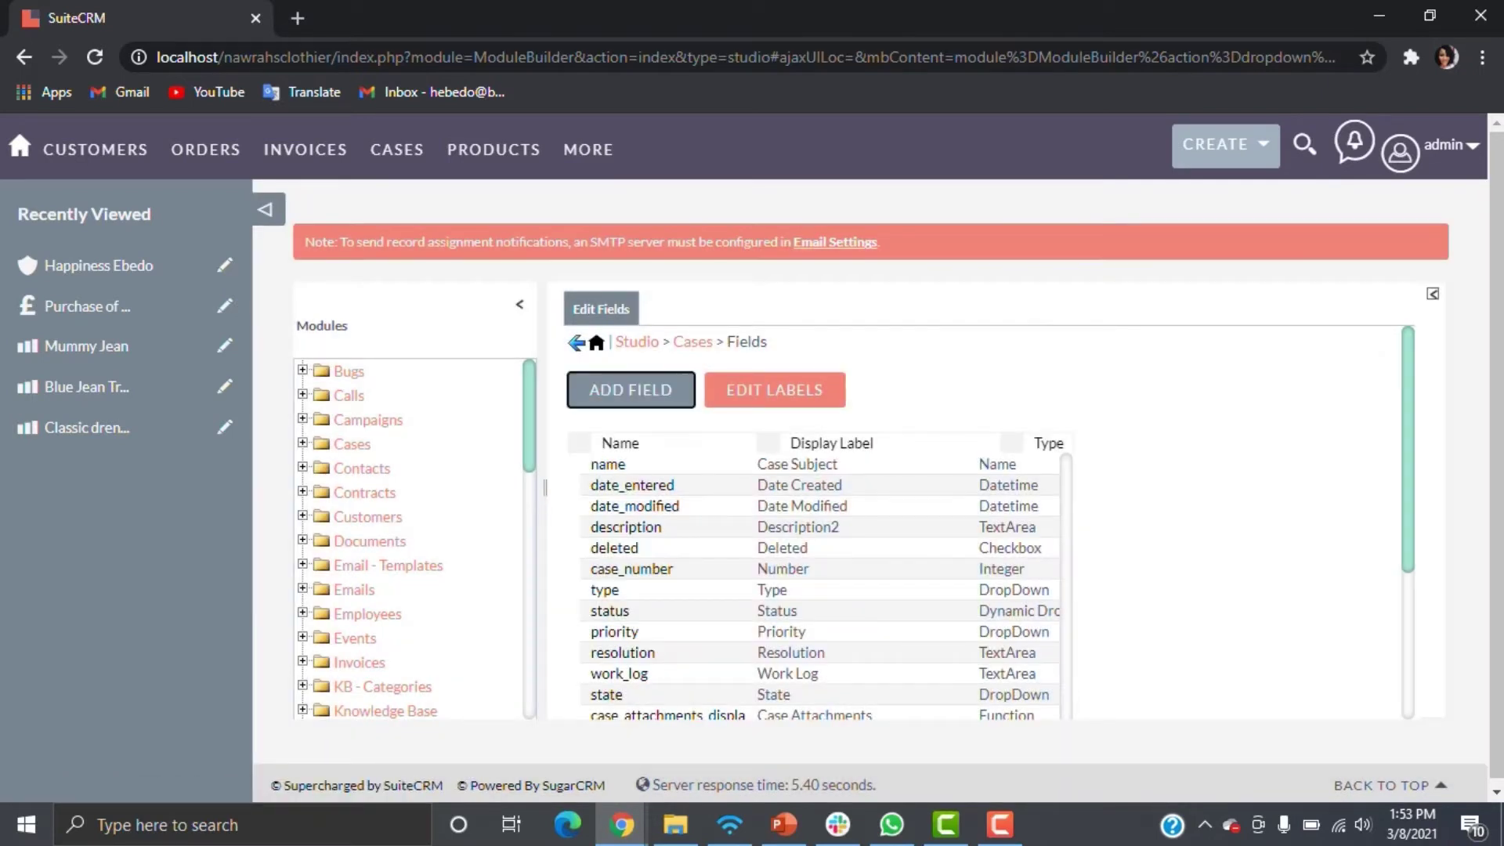
Add a Dynamic DropDown field to Cases with the field name subcategory
left_click(631, 389)
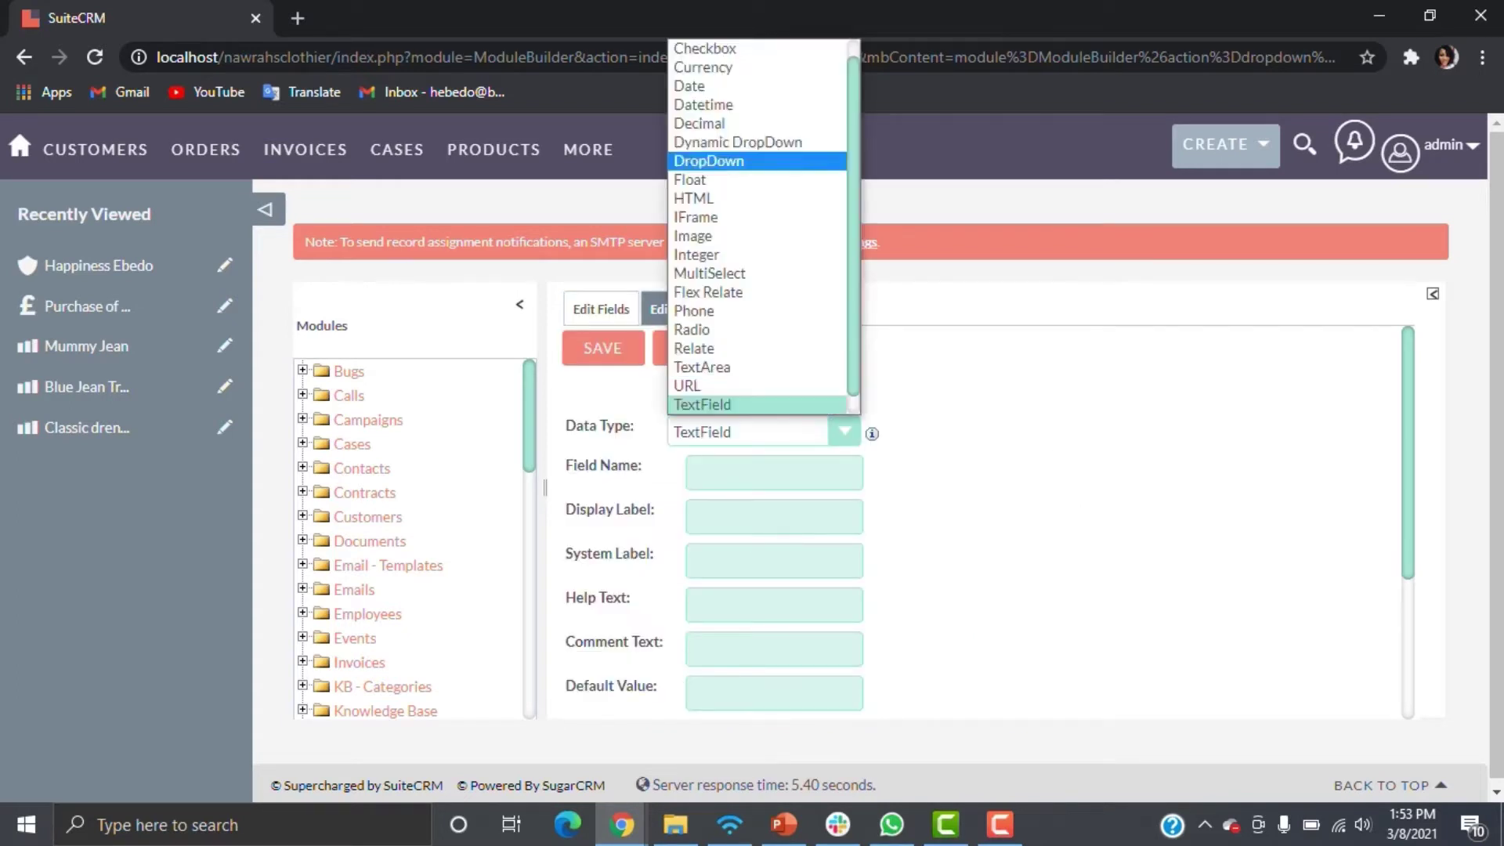
left_click(737, 143)
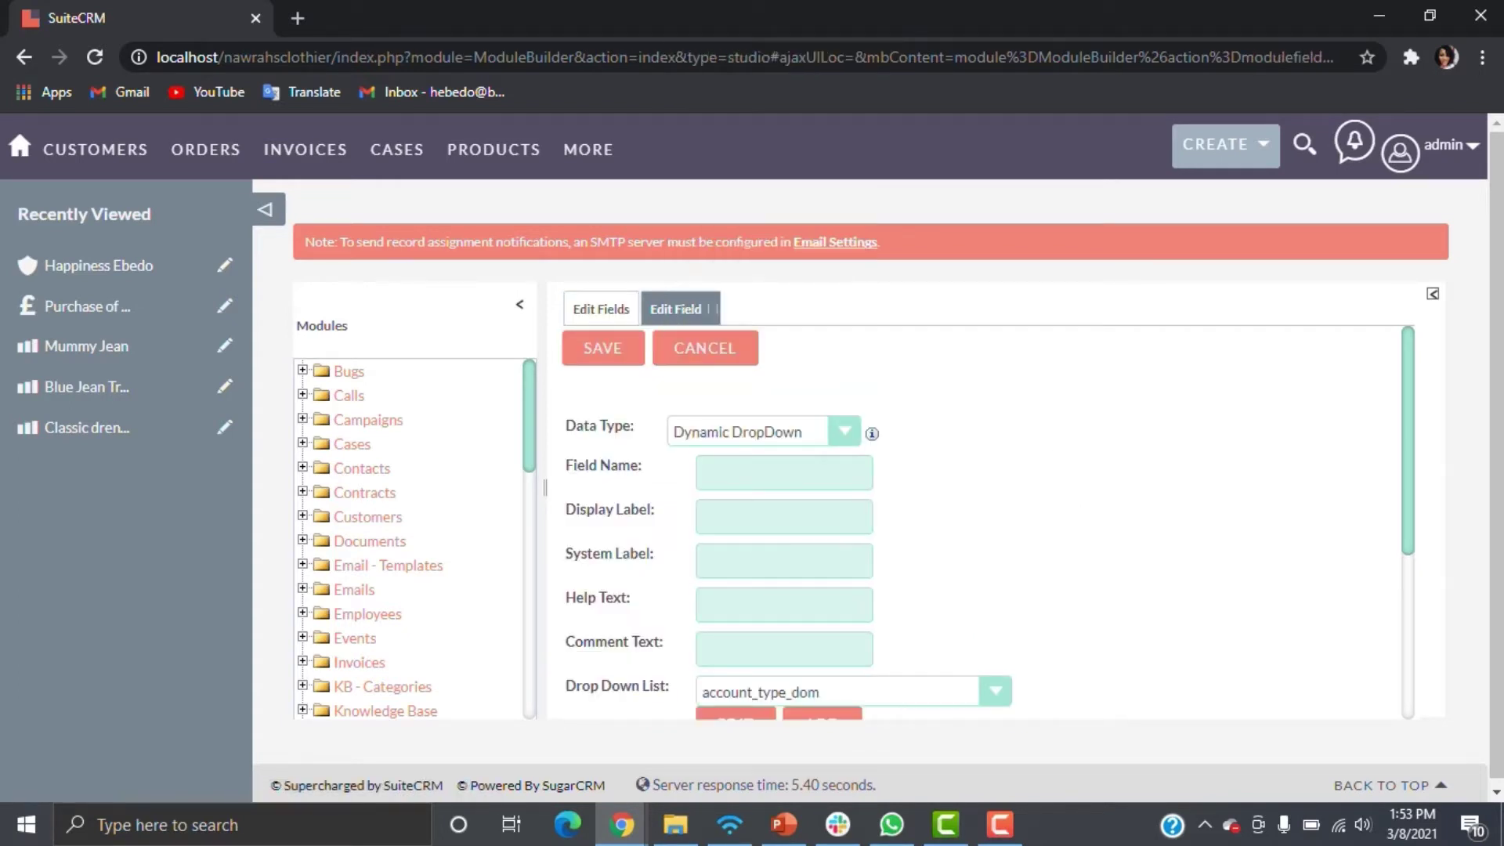
left_click(783, 473)
type("s")
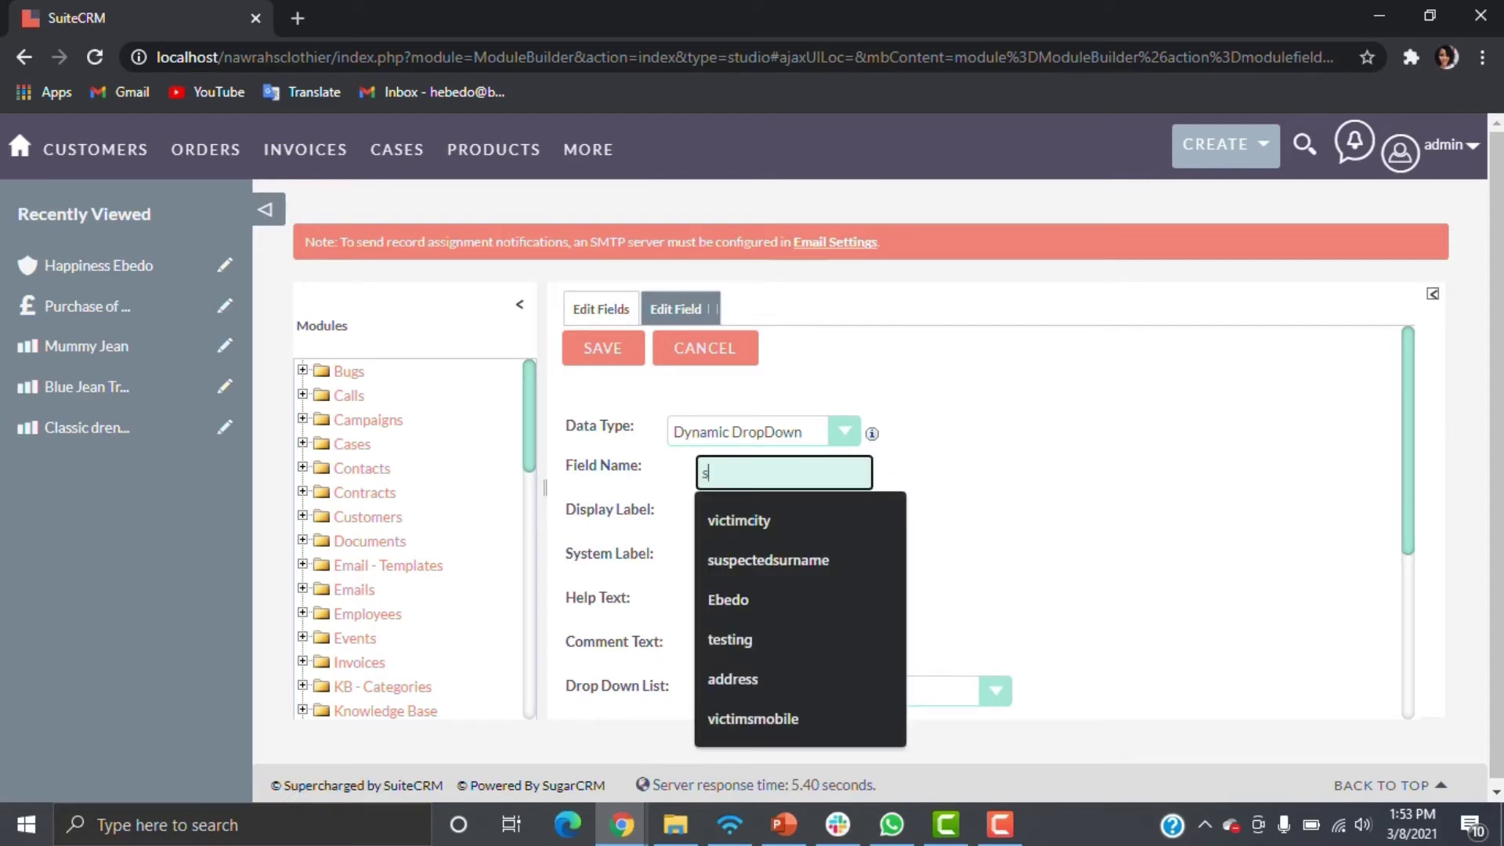
type("ubca")
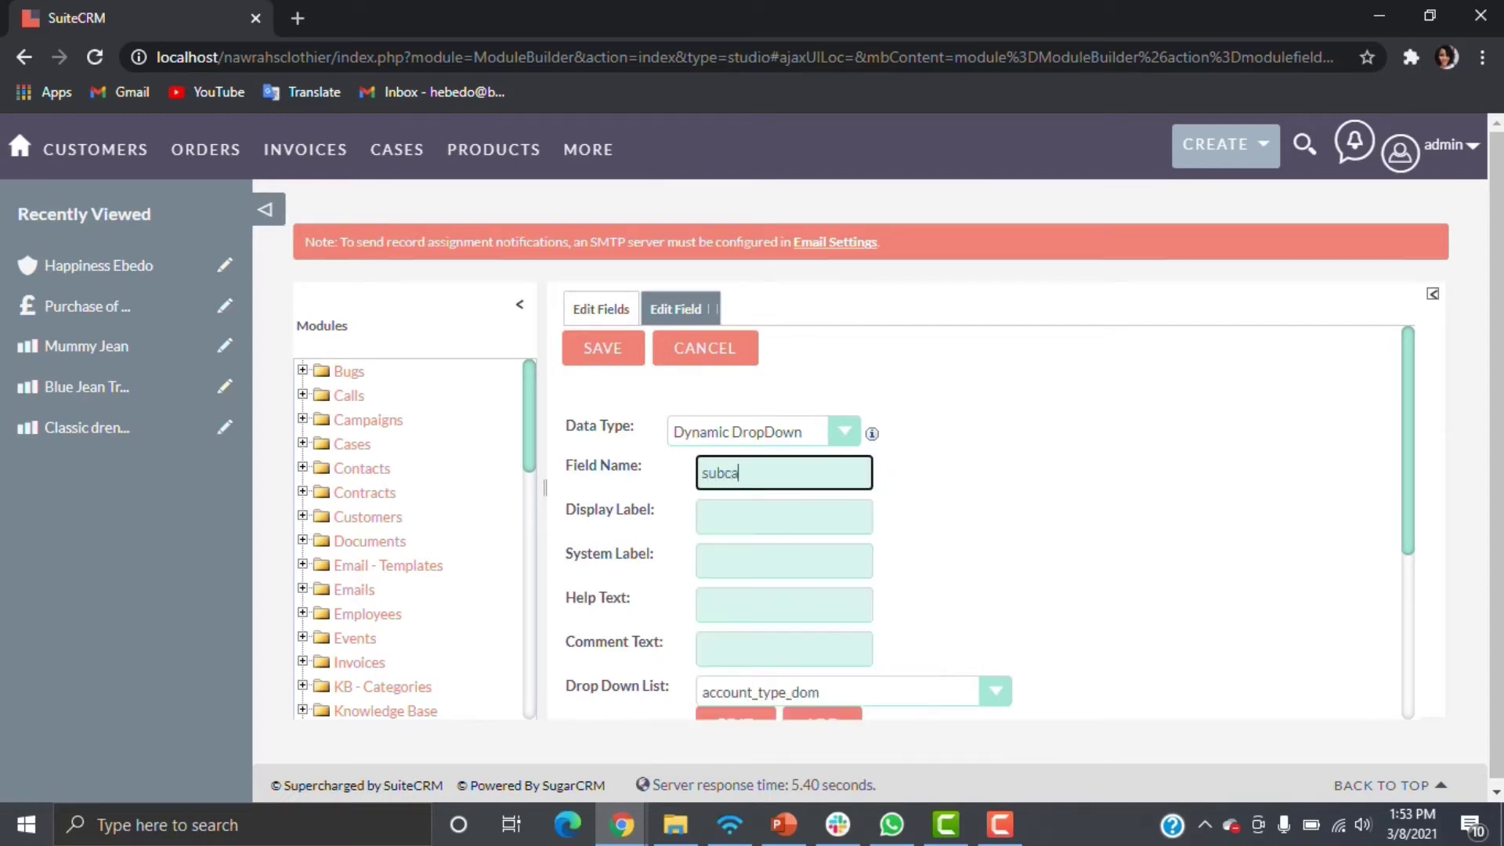
type("tegory")
Set the subcategory field's display label to "Sub Category"
left_click(715, 517)
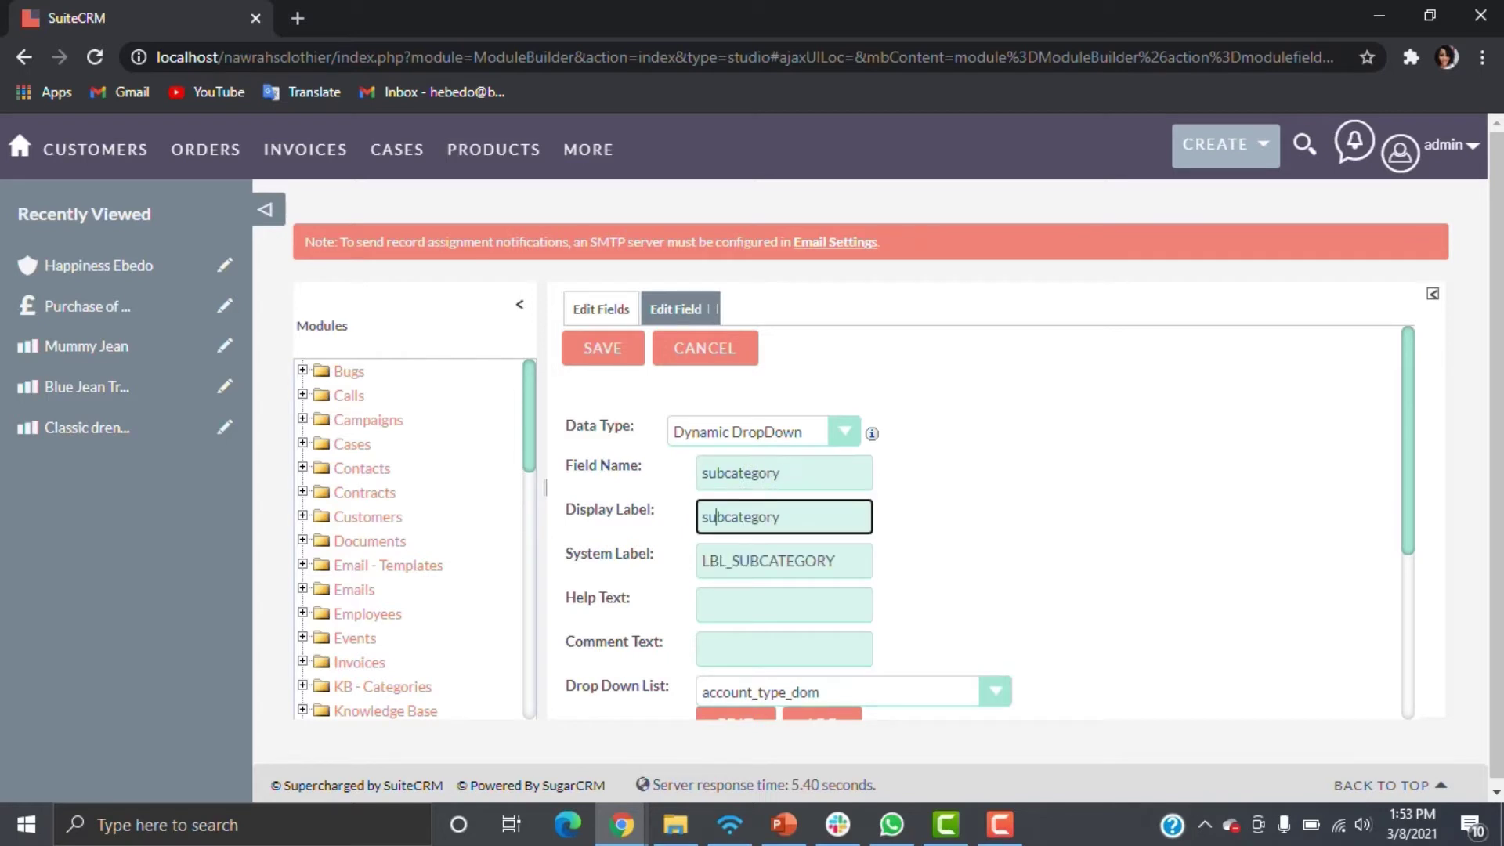
key("BackSpace")
type("S")
key("Right")
key("Right")
key("Delete")
type("C")
scroll(987, 525, "down", 3)
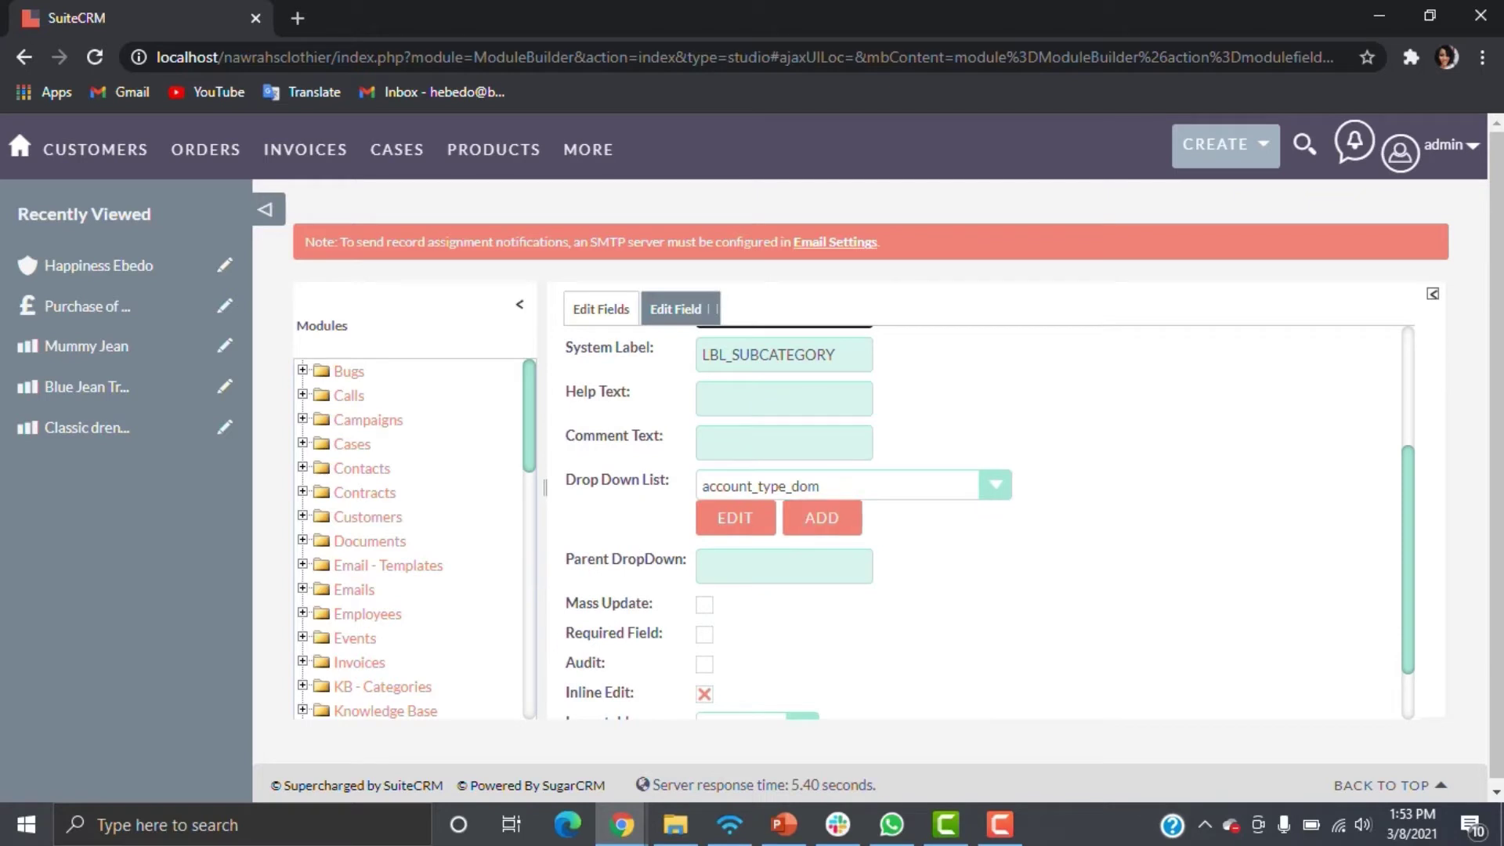
left_click(822, 518)
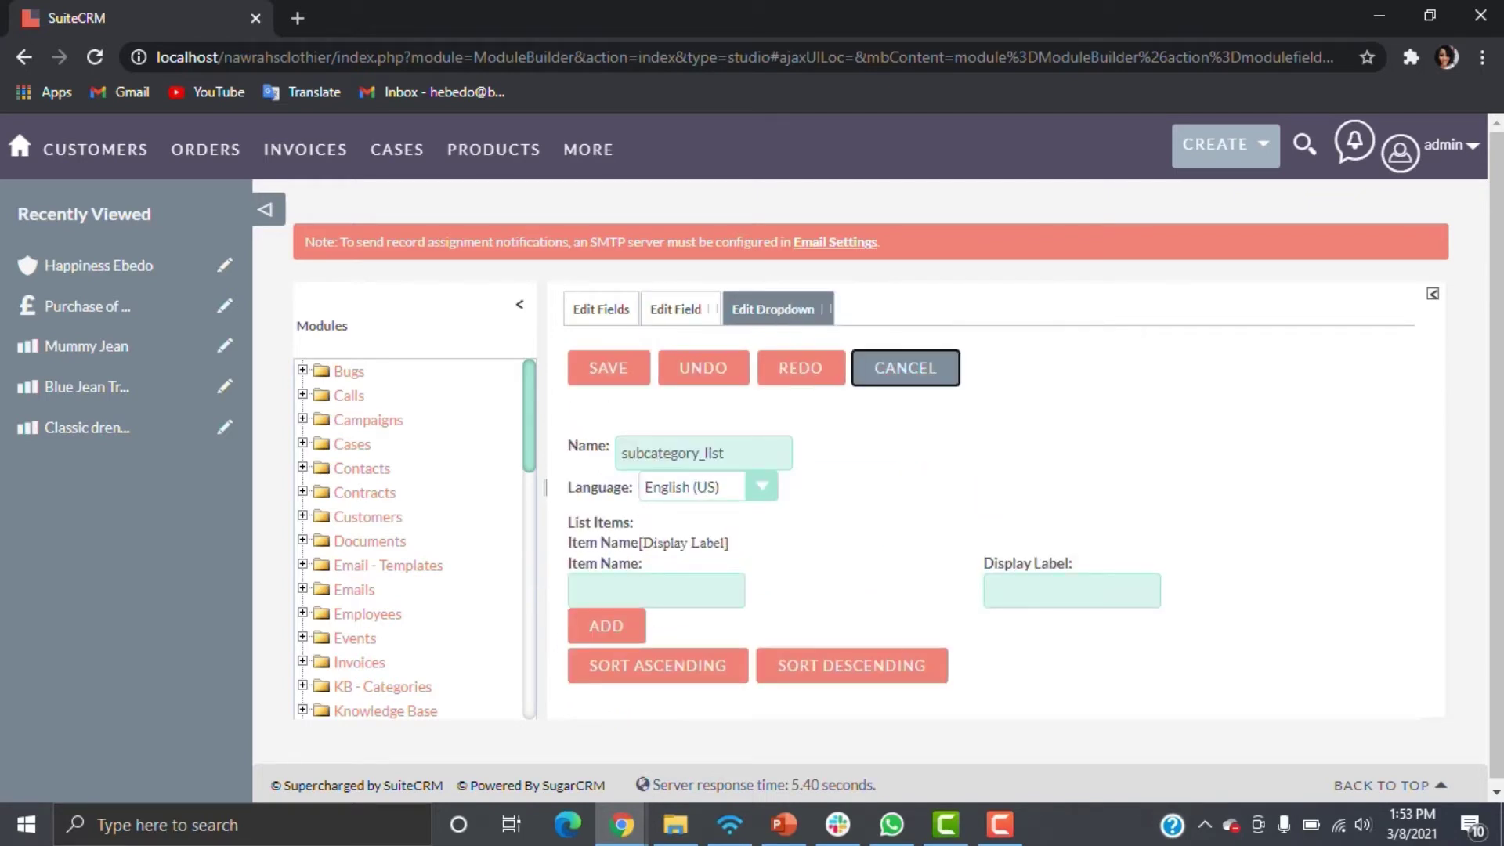
left_click(904, 367)
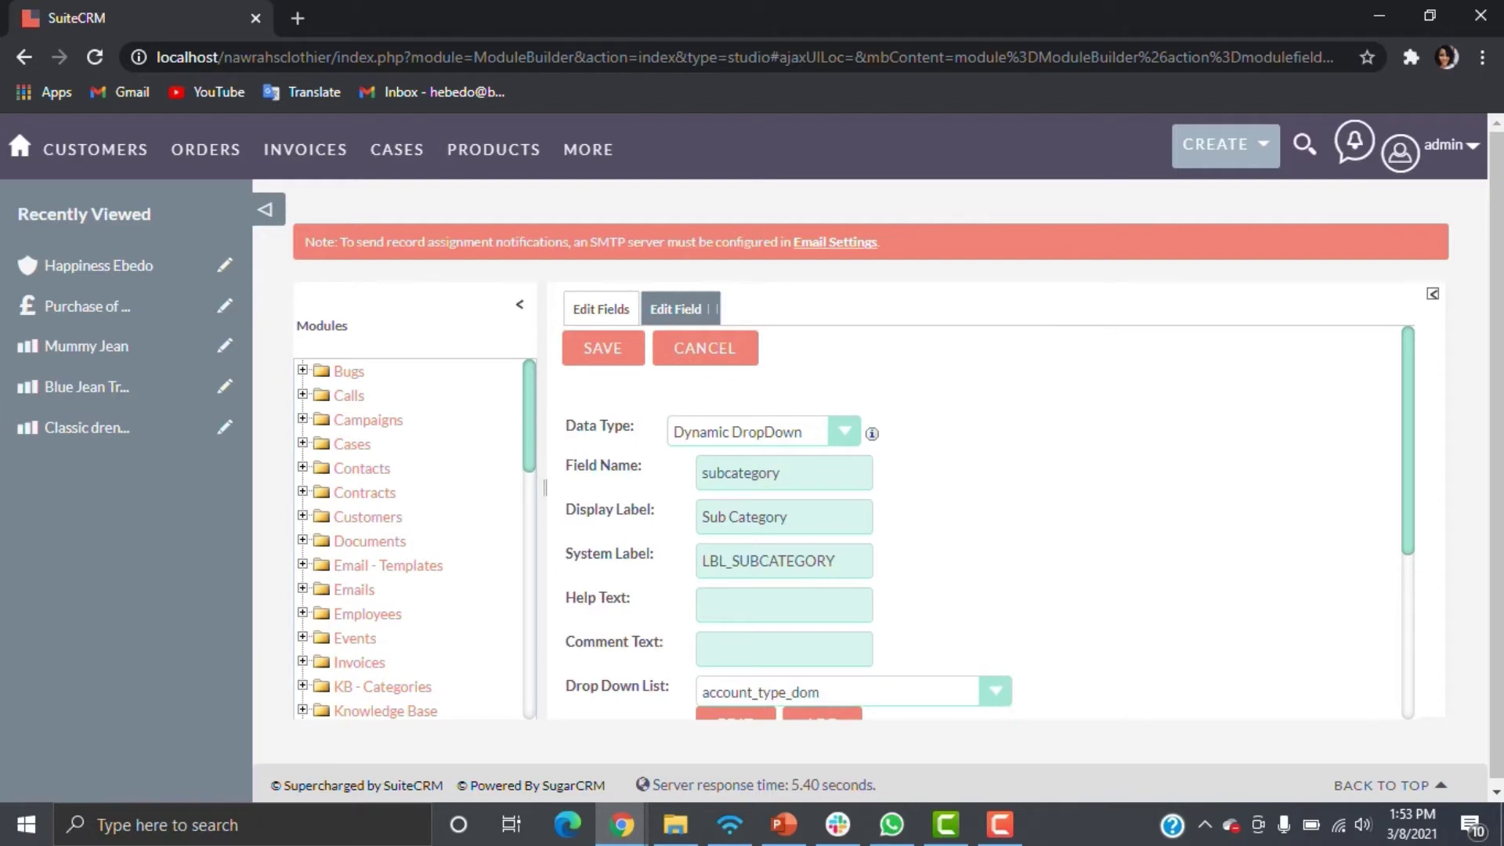
Set the Sub Category field's parent dropdown to casecategory_c
scroll(987, 522, "down", 2)
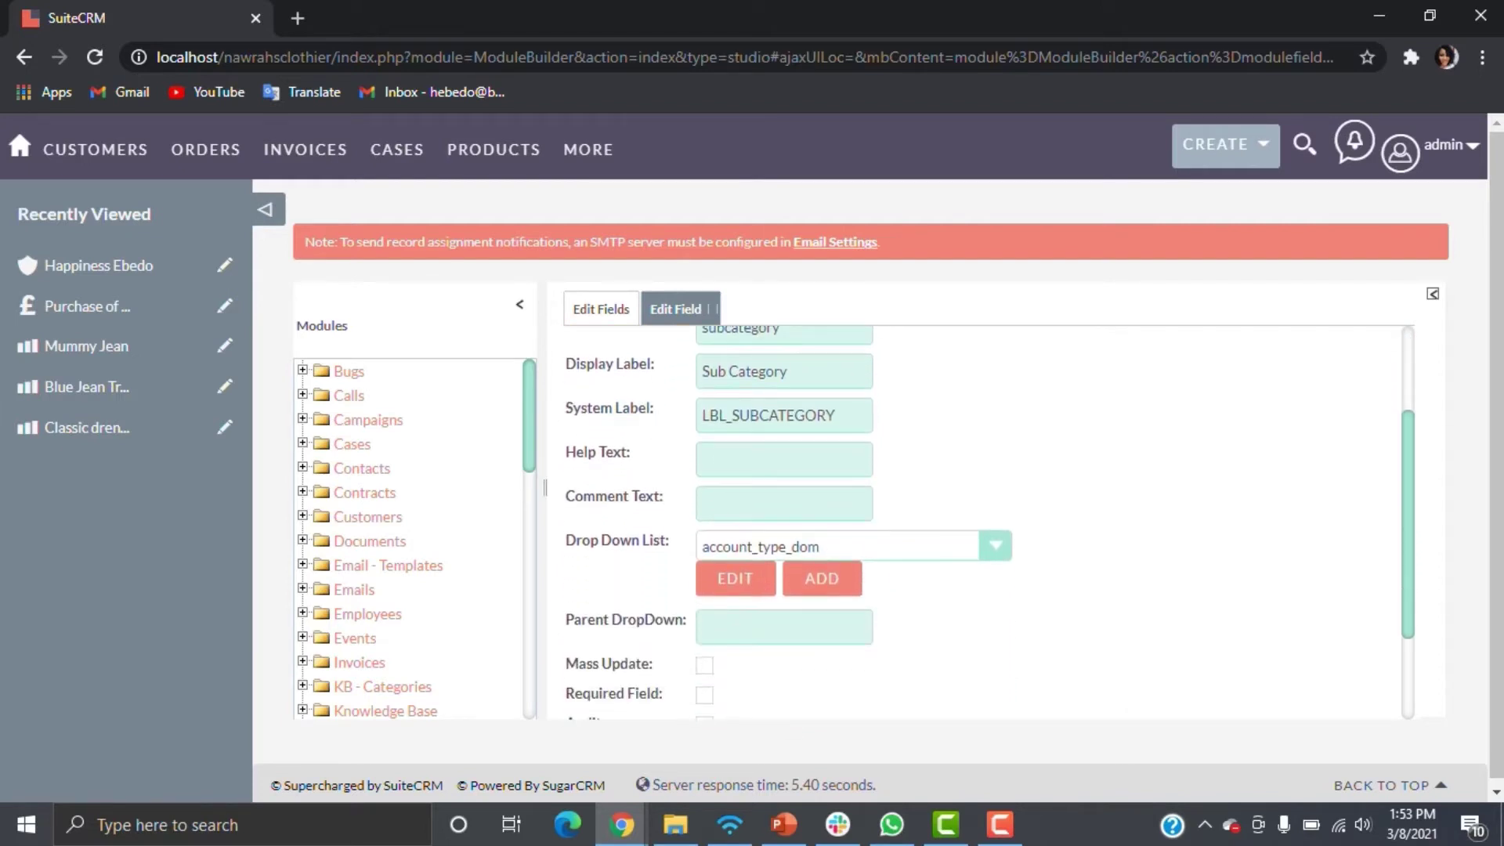
left_click(995, 546)
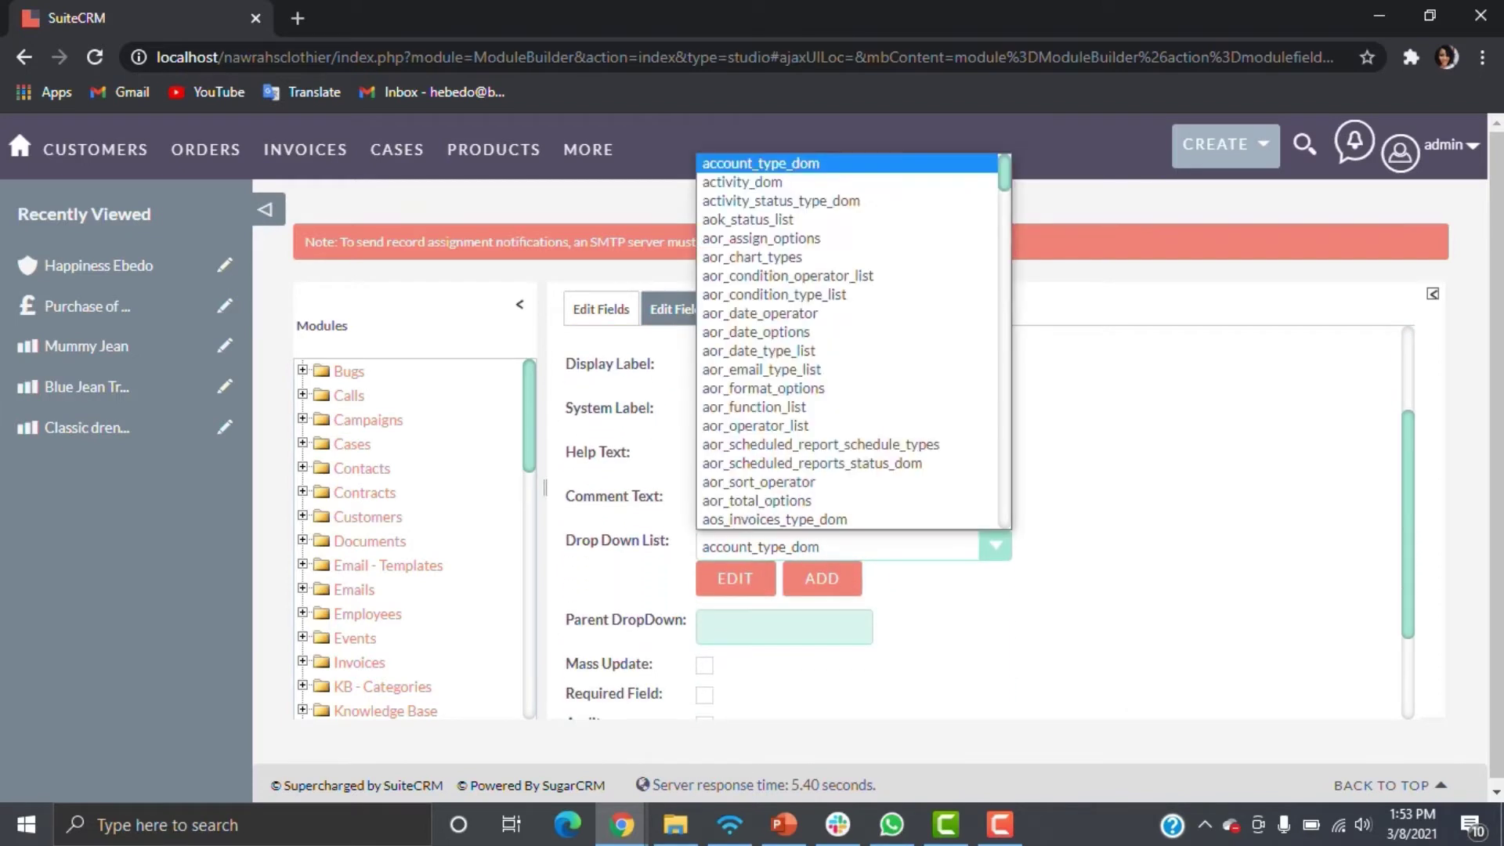
left_click(783, 627)
left_click(783, 627)
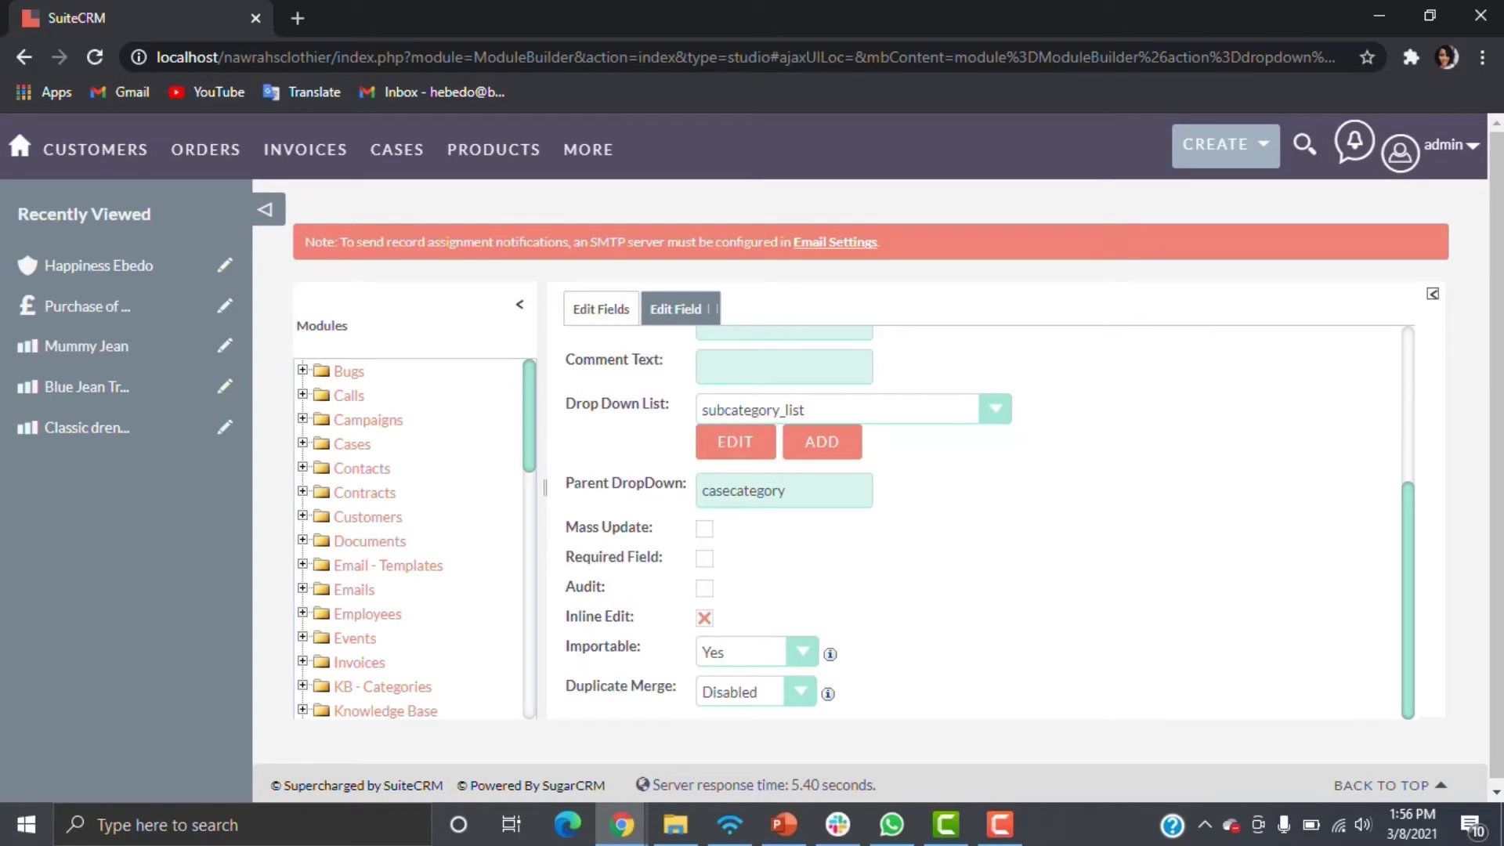
double_click(783, 490)
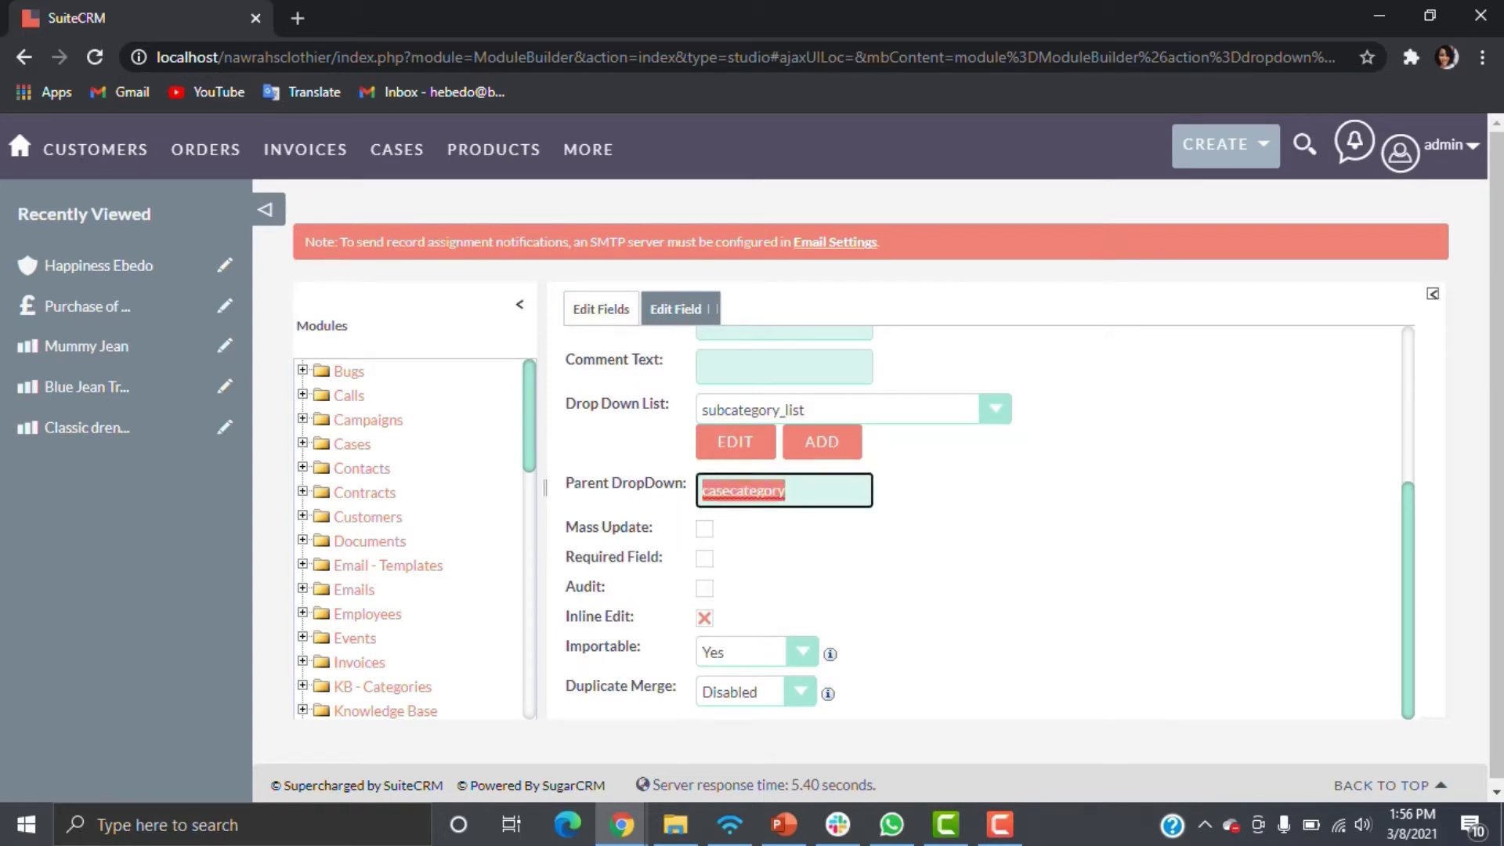
key("End")
type("_c")
Add the item complaint_wrongitem with the display label "Wrong item" to the dropdown list subcategory_list
left_click(735, 441)
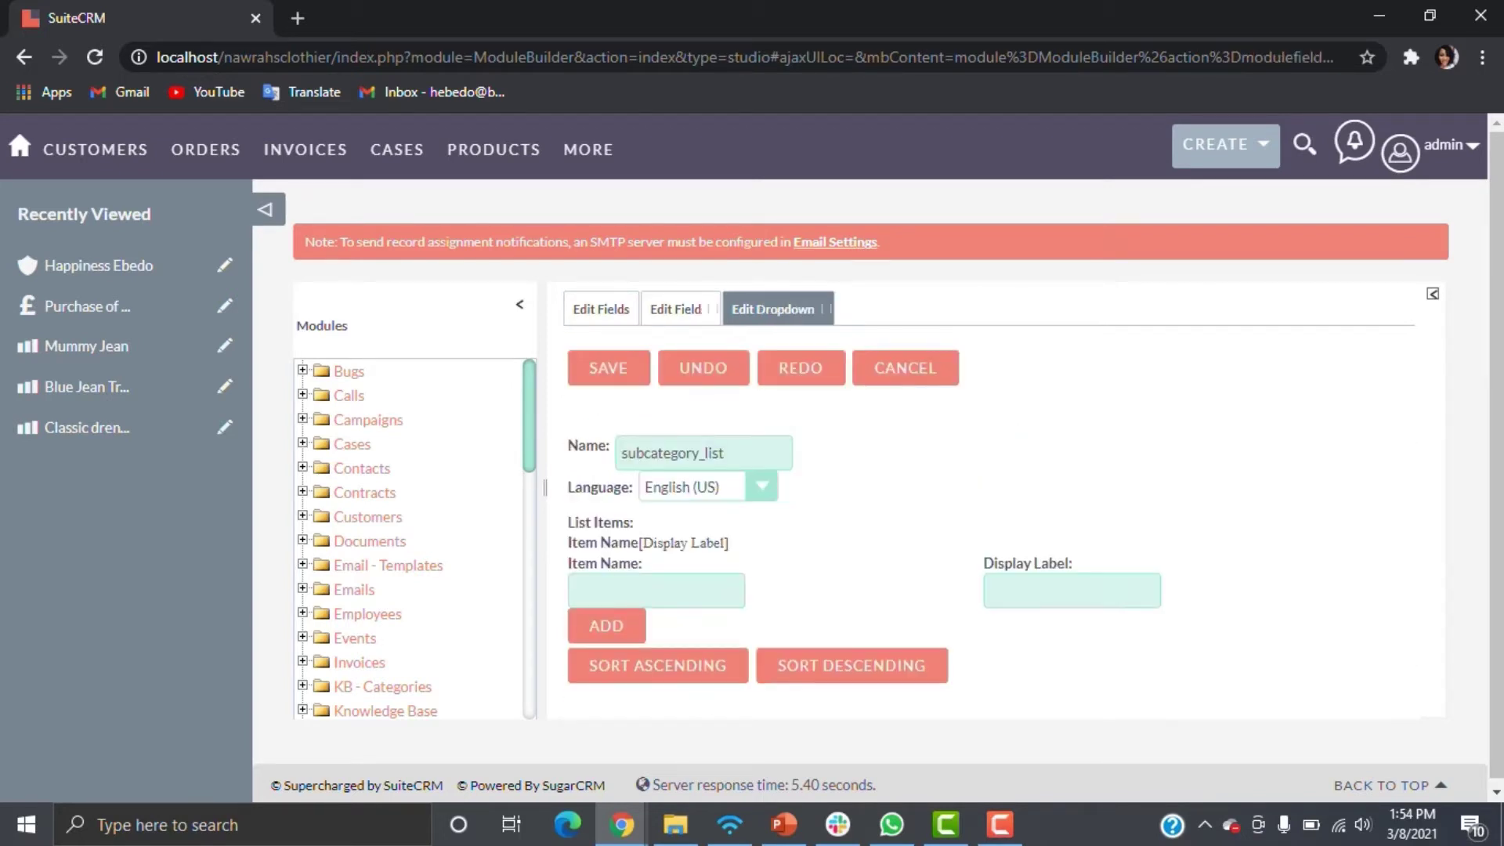
left_click(657, 591)
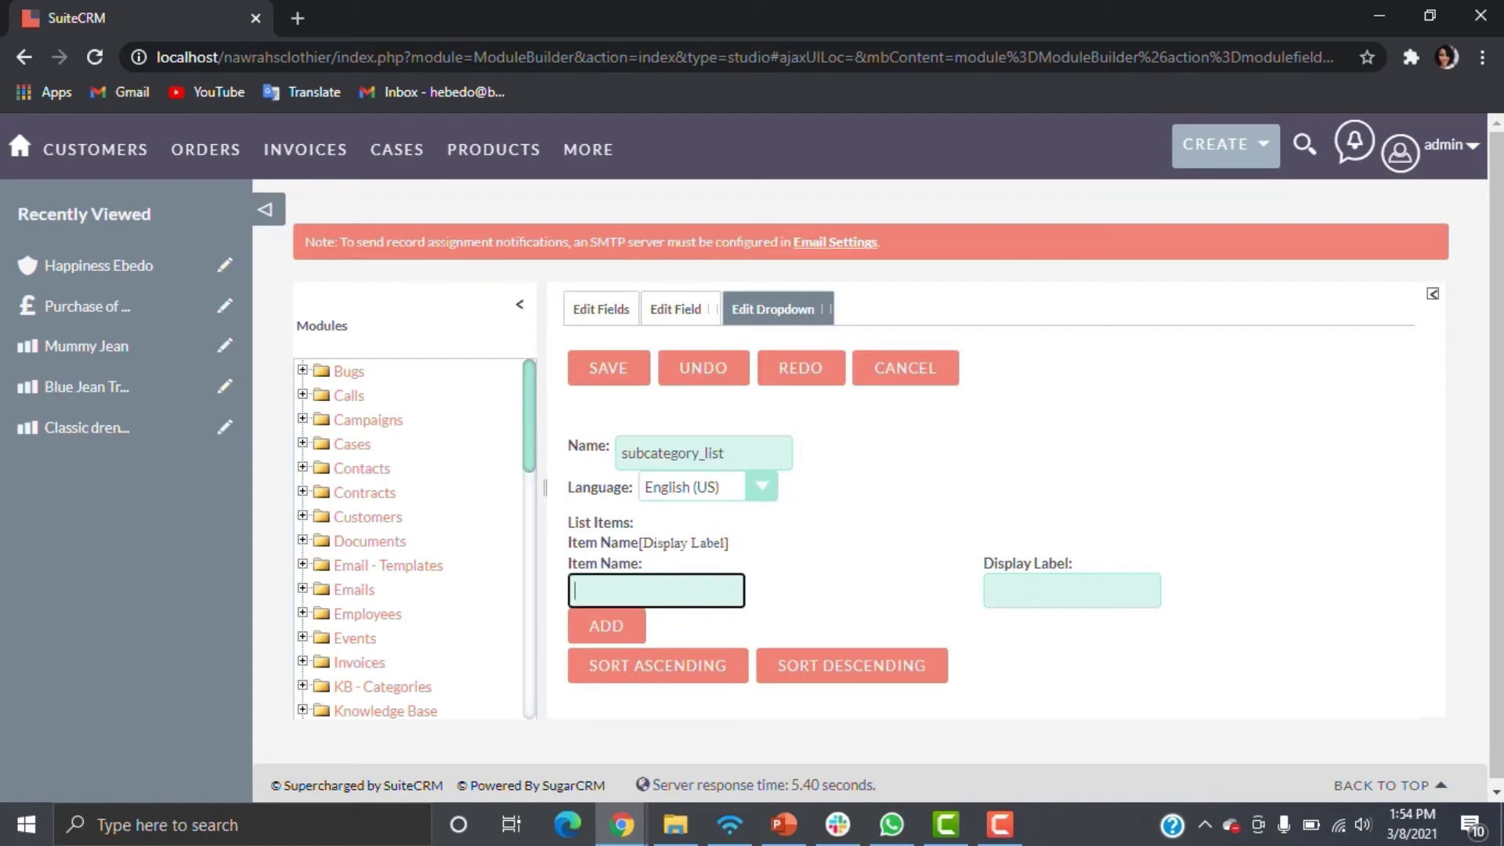
type("complaint_wrongitem")
left_click(1071, 590)
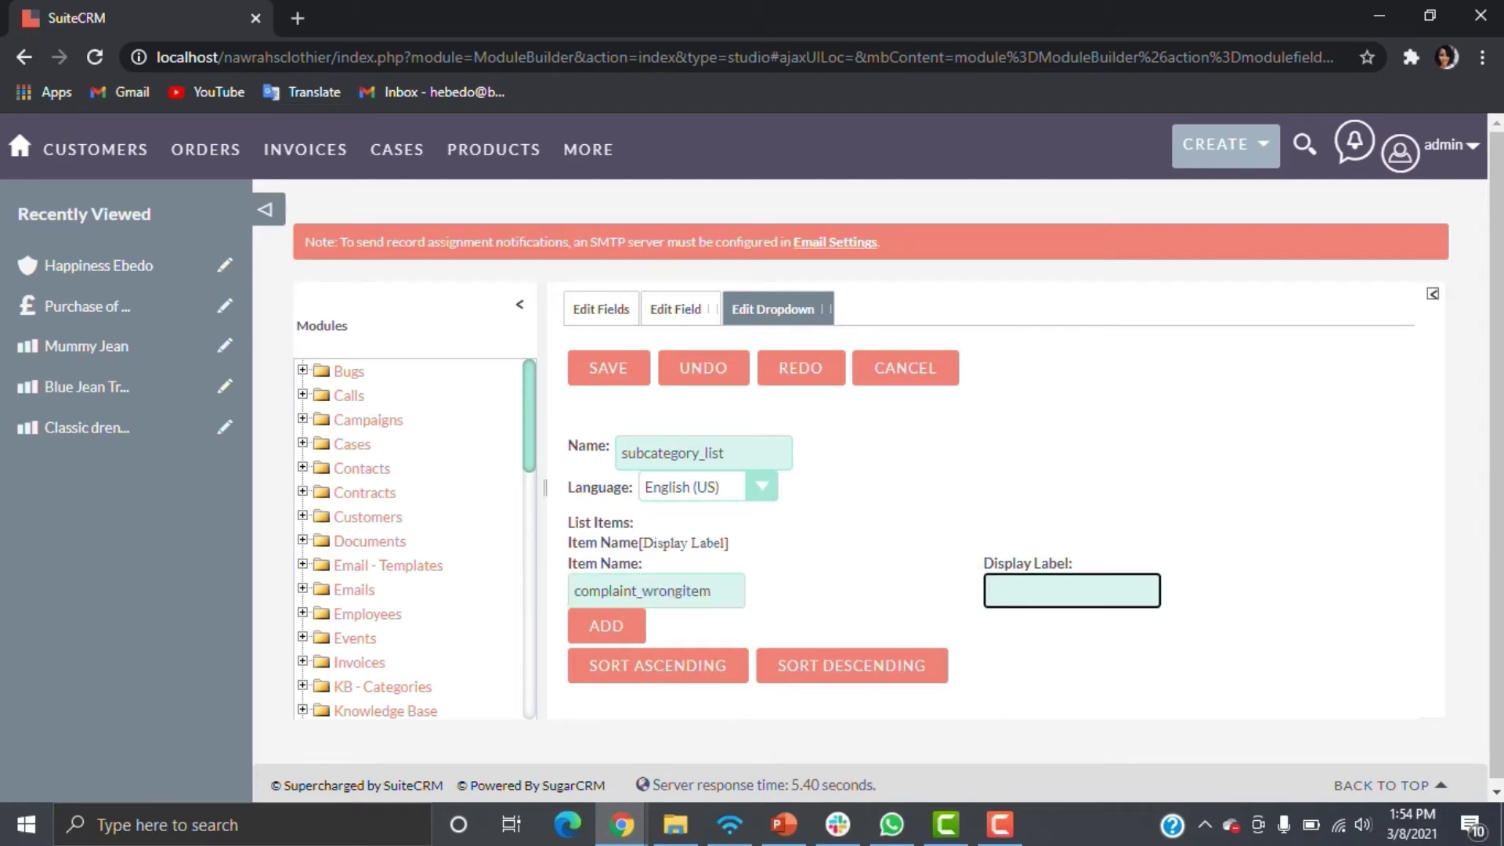
type("Wrong item")
key("Return")
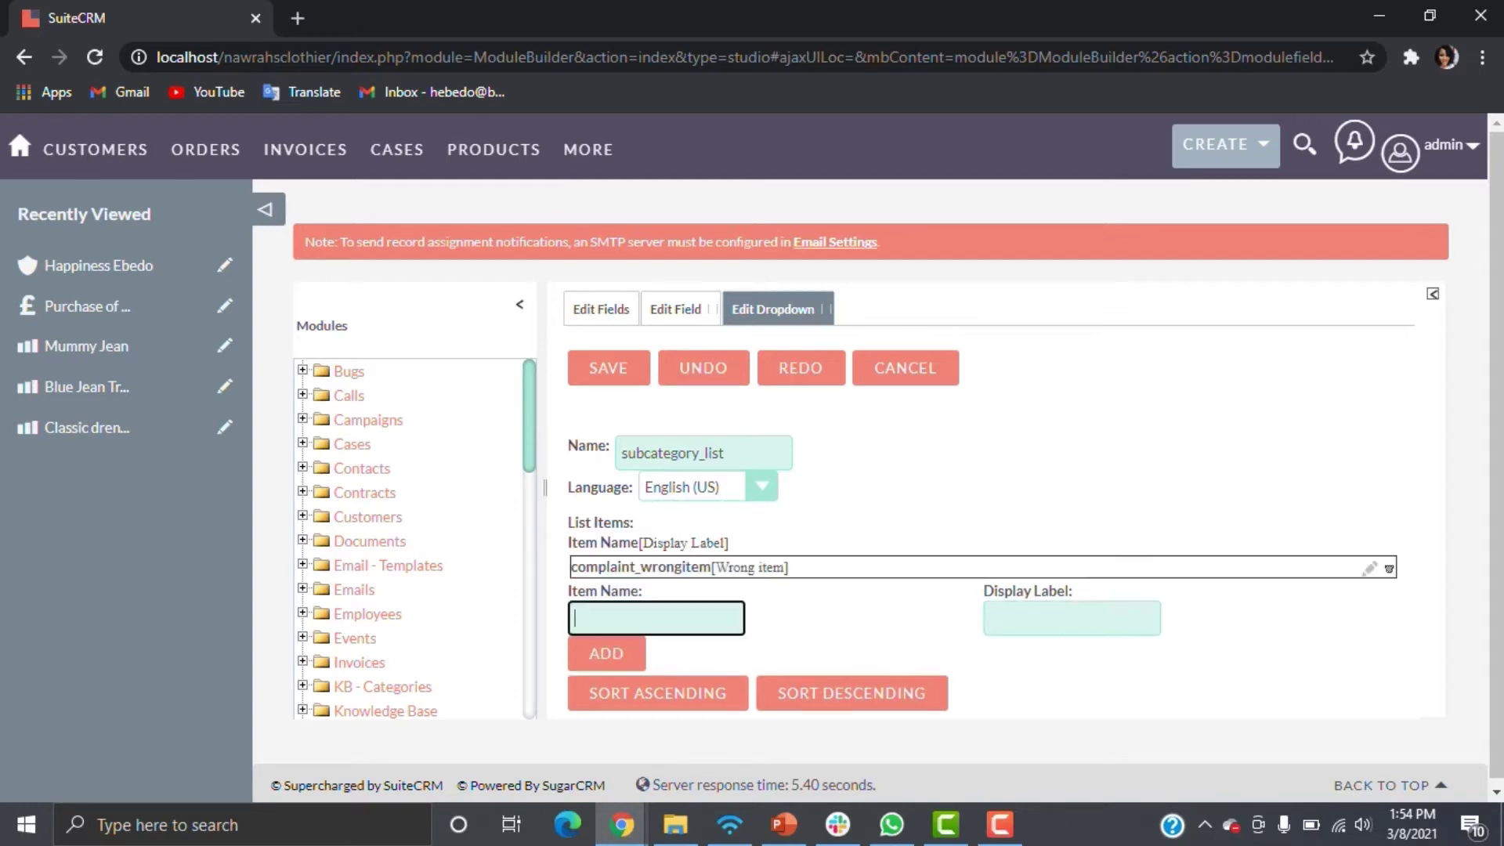
Begin the next item name in subcategory_list with the prefix complaint_
type("complaint")
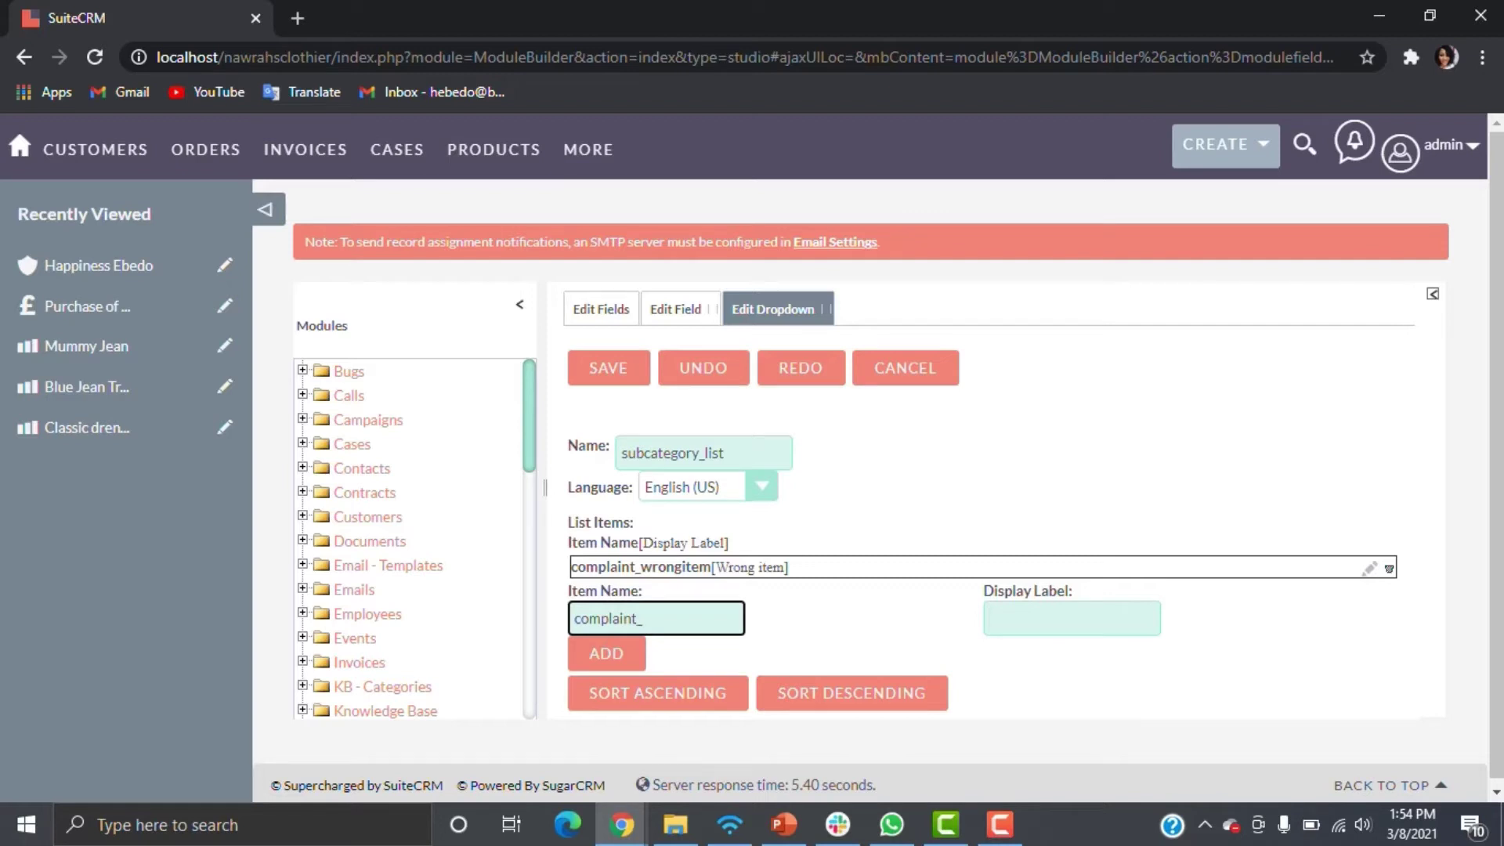
type("Turn")
key("BackSpace")
key("BackSpace")
key("BackSpace")
key("BackSpace")
type("t")
type("urnc")
type("lothes")
key("BackSpace")
key("BackSpace")
key("BackSpace")
key("BackSpace")
key("BackSpace")
key("BackSpace")
key("BackSpace")
key("BackSpace")
key("BackSpace")
key("BackSpace")
Complete the item name as complaint_ripped, give it the display label "Ripped Item" and add it to subcategory_list
type("ripped")
key("Tab")
type("Ri")
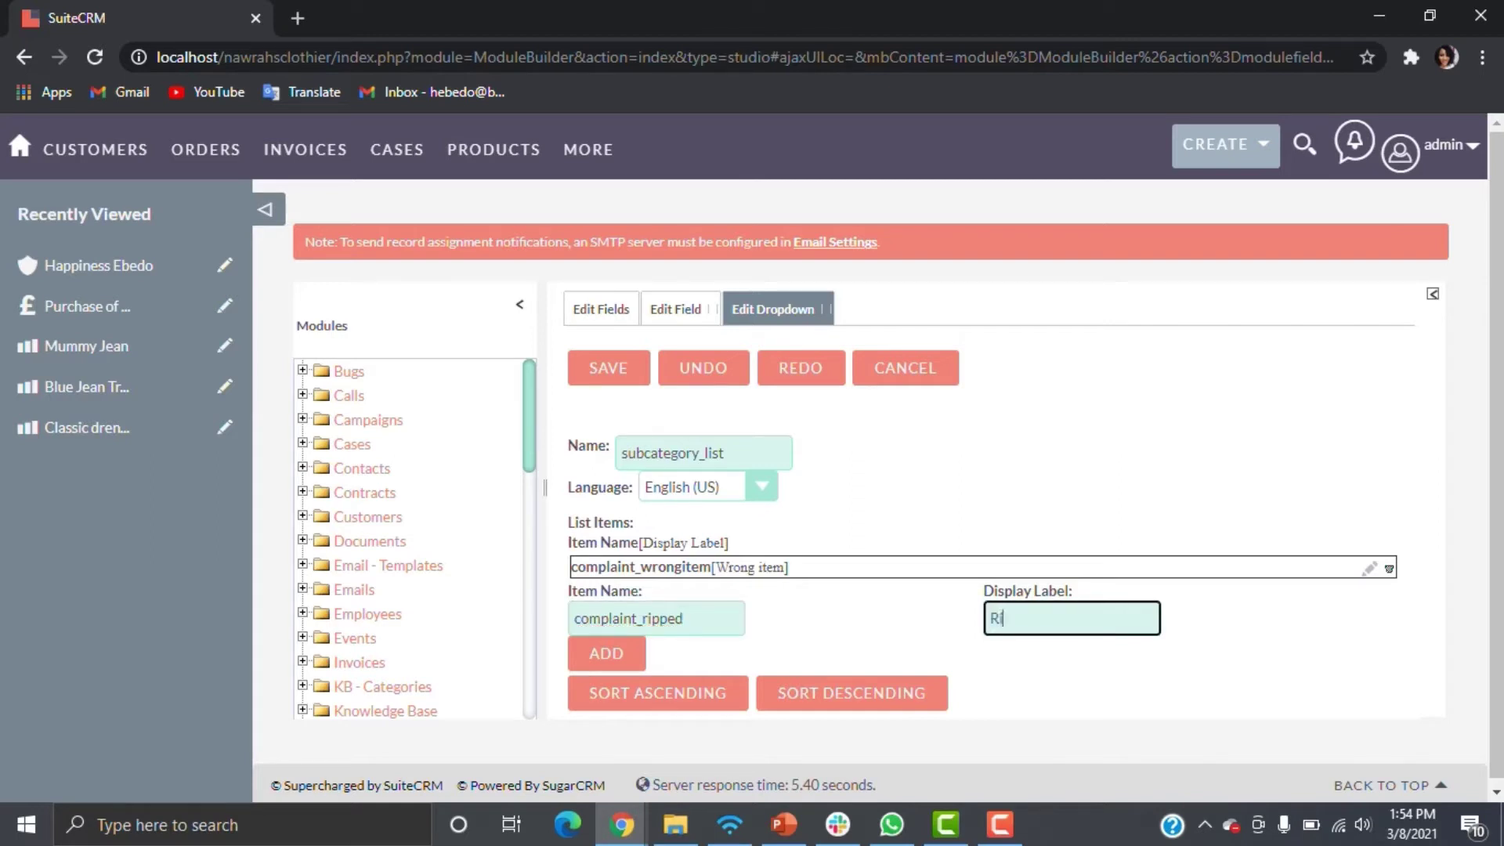
type("pped Item")
left_click(607, 653)
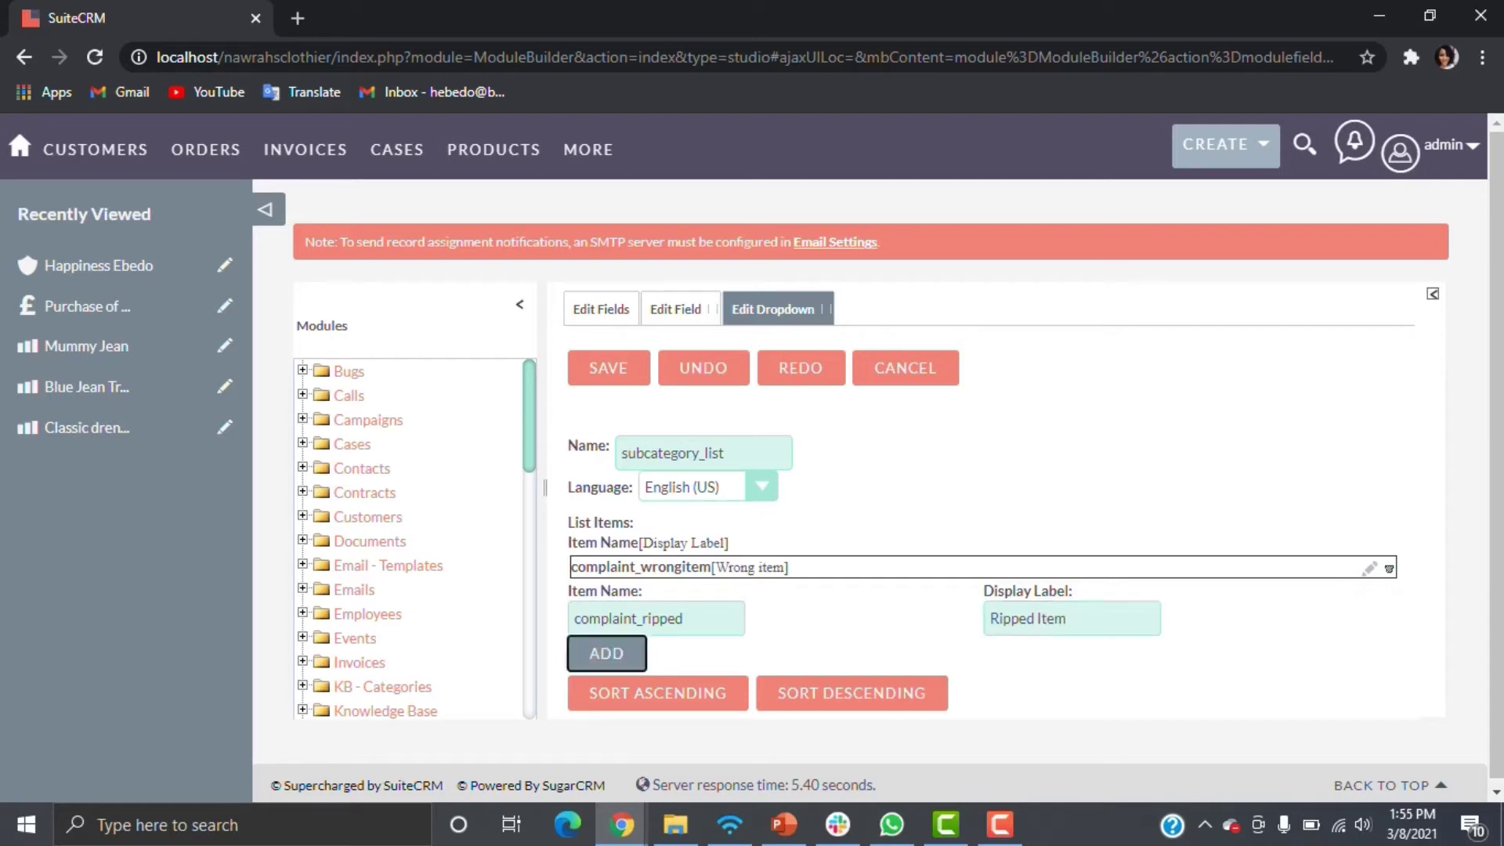
Add a blank item as the first entry of subcategory_list, and save the list and the Sub Category field
left_click(606, 678)
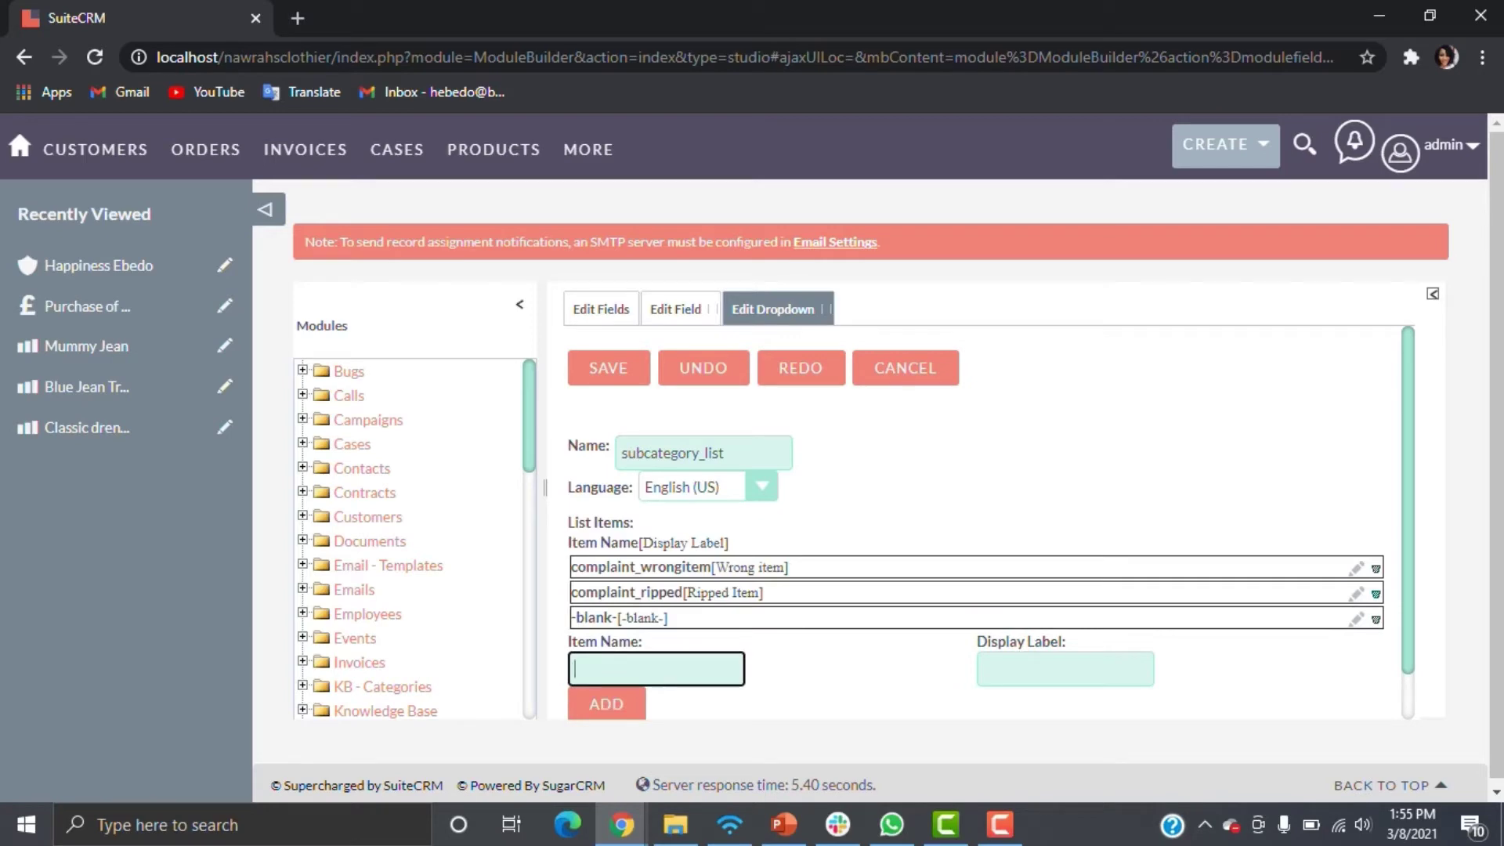
left_click_drag(636, 618, 640, 557)
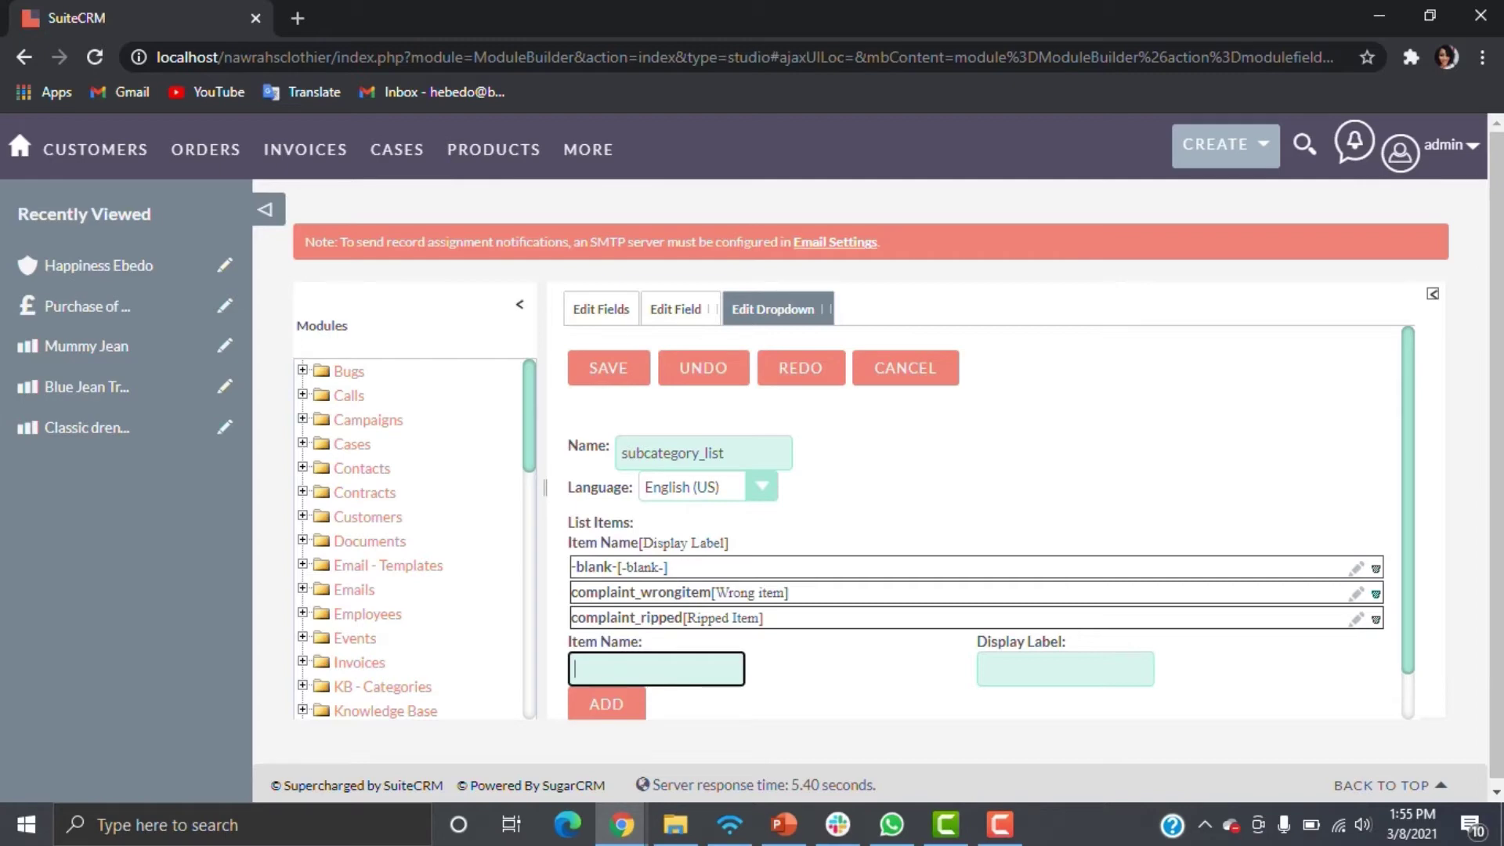
left_click(609, 368)
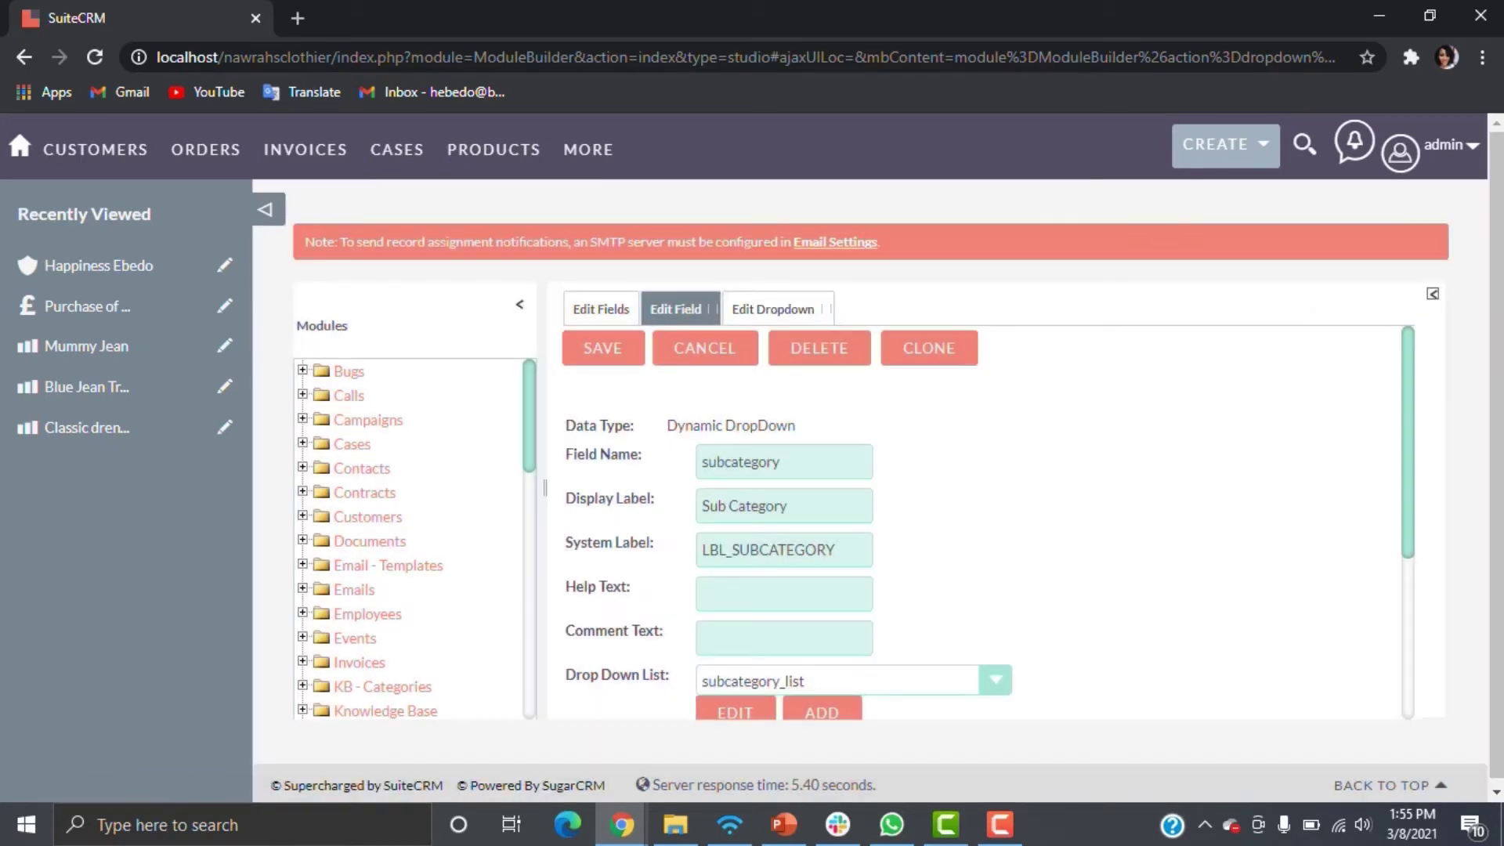
left_click(603, 348)
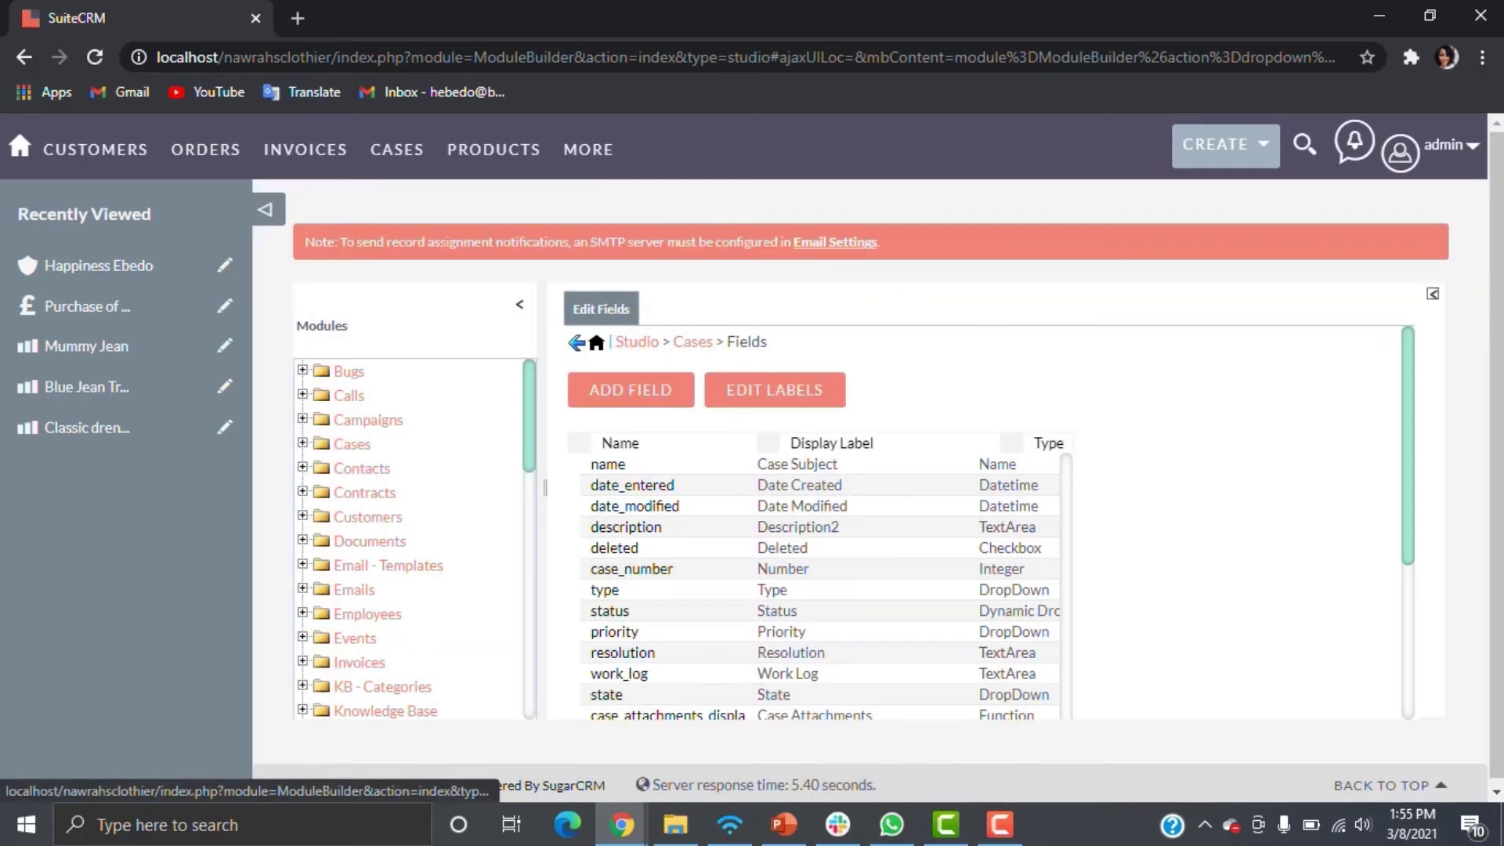
Add a blank item as the first entry of casecategory_list, the dropdown list of the casecategory_c field
scroll(990, 522, "down", 5)
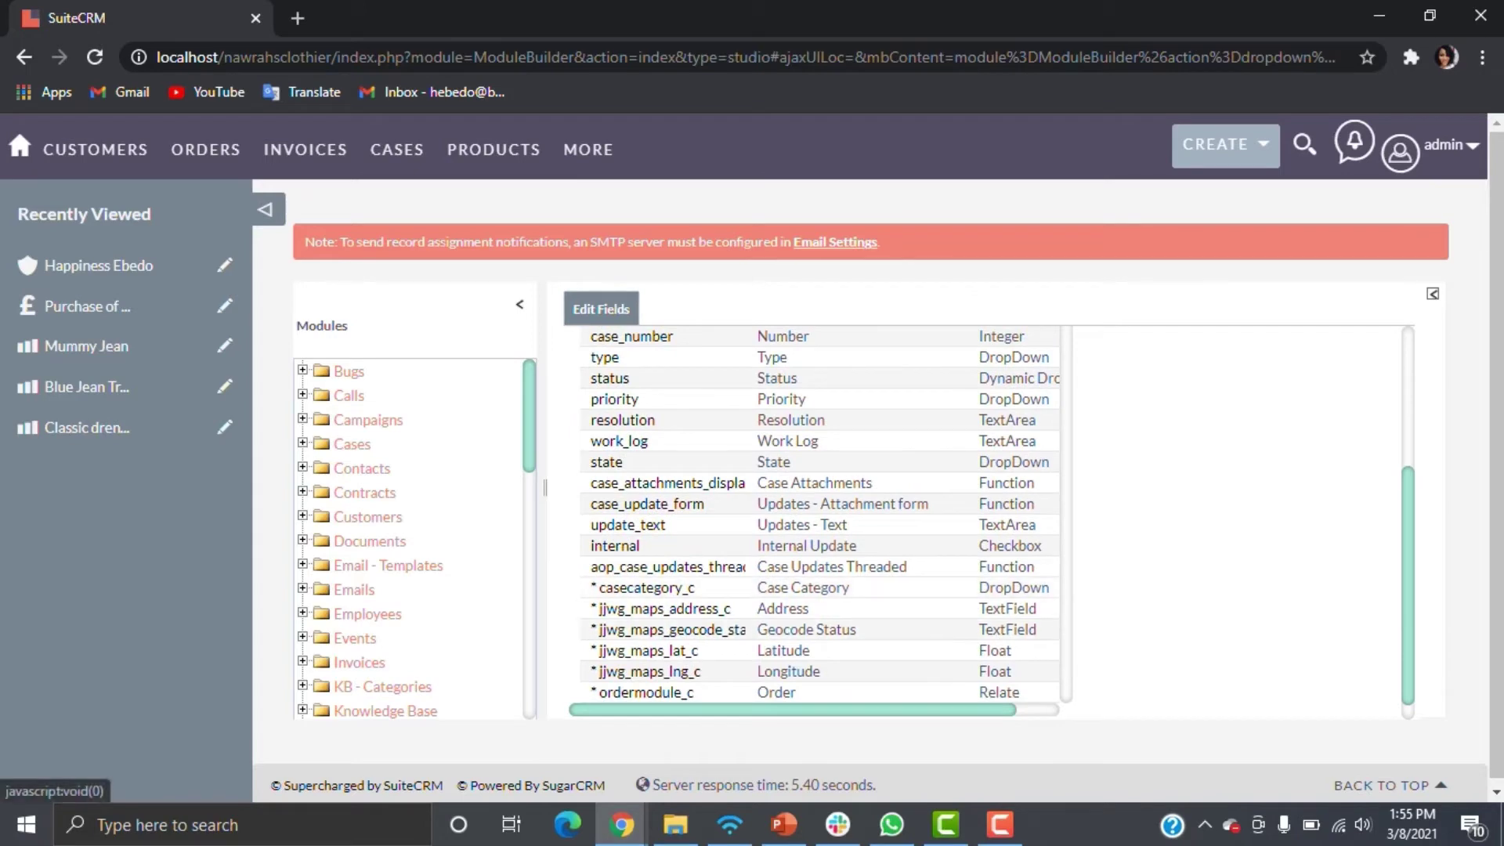
left_click_drag(695, 587, 597, 588)
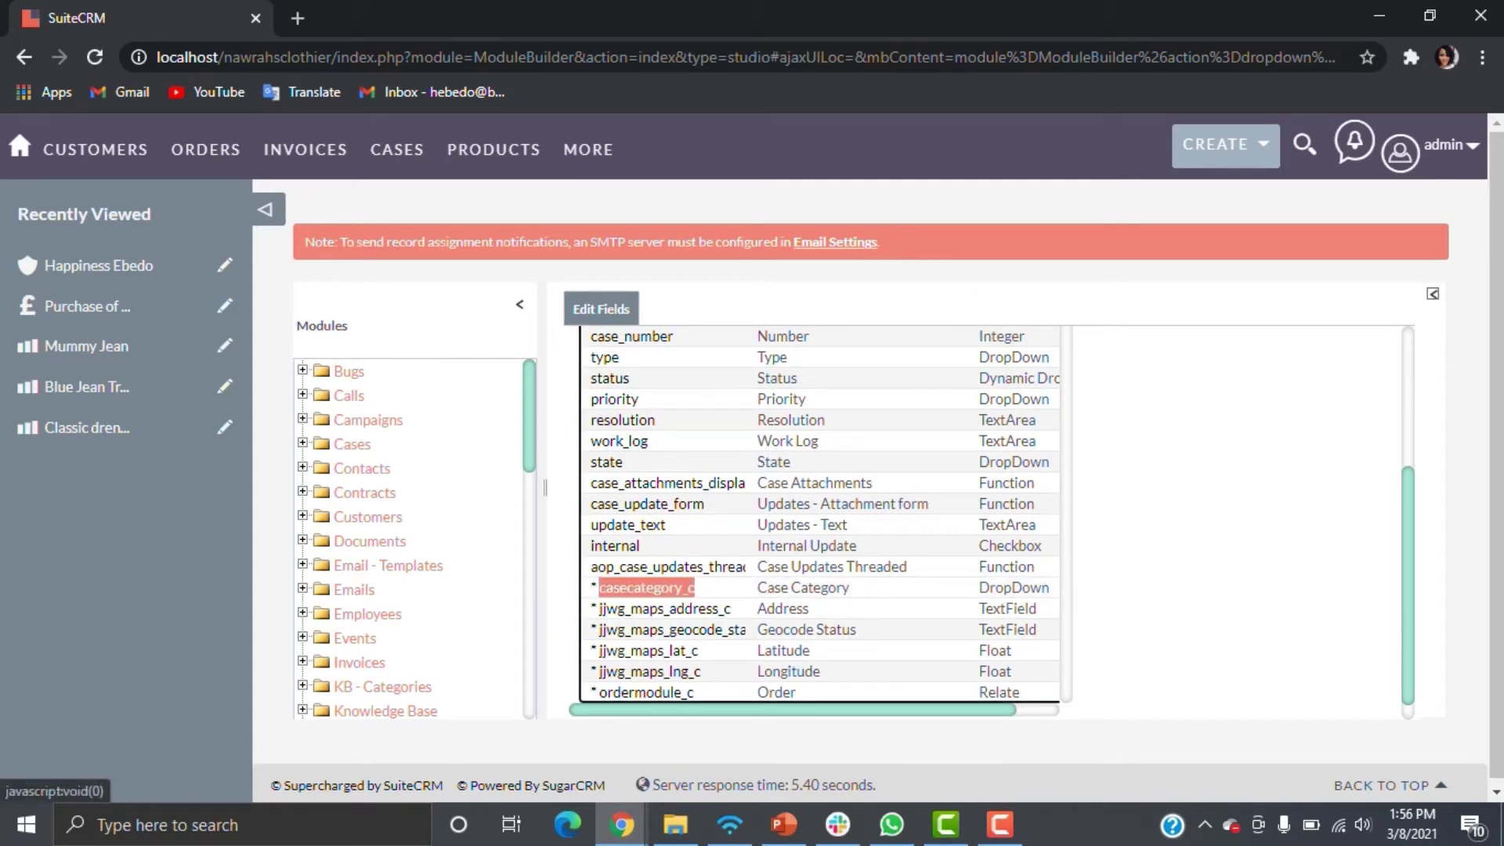
left_click(645, 587)
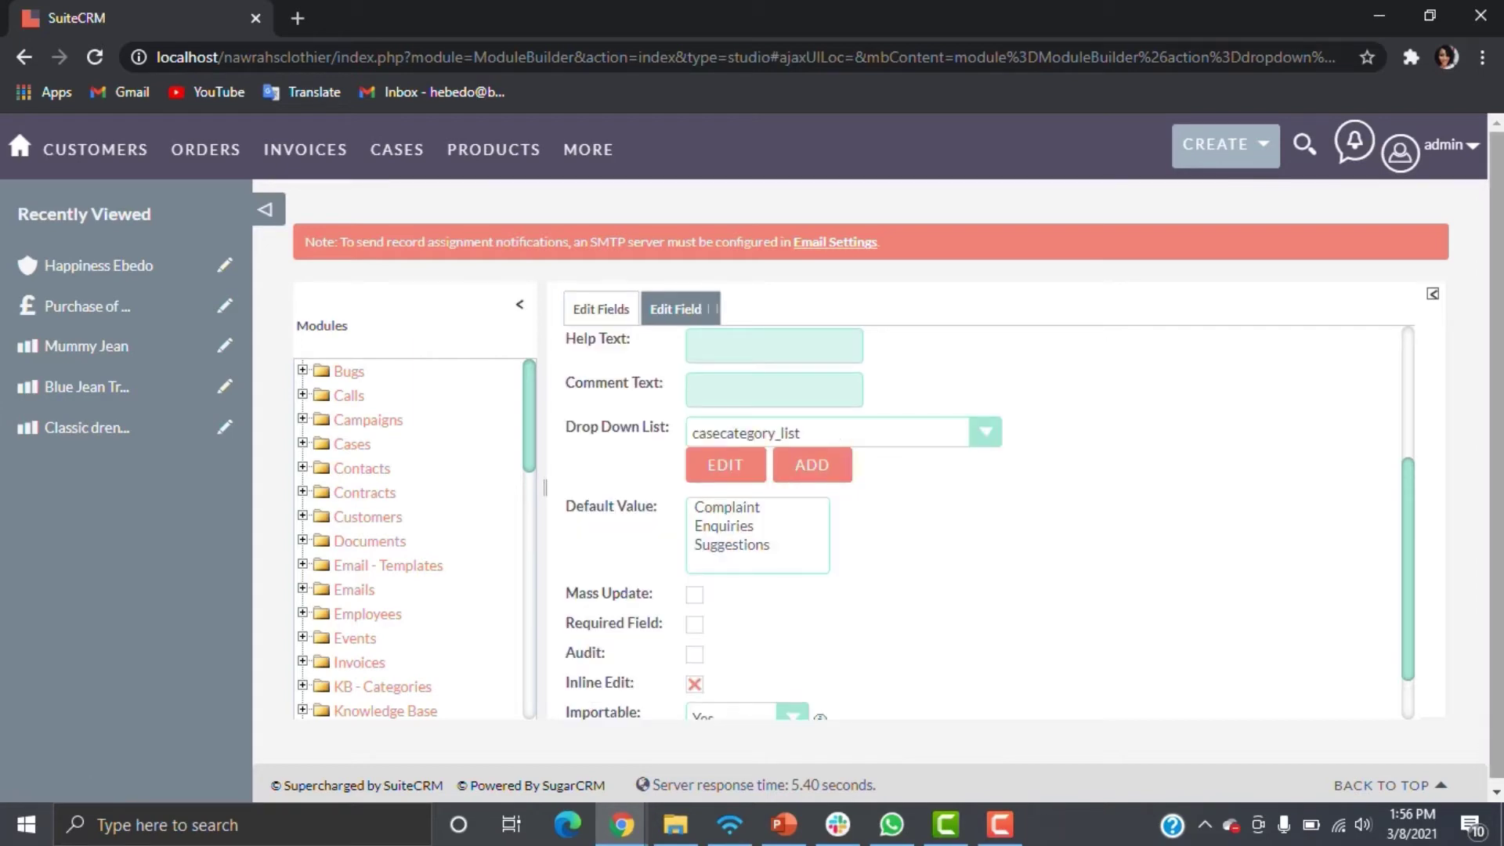
scroll(989, 524, "up", 2)
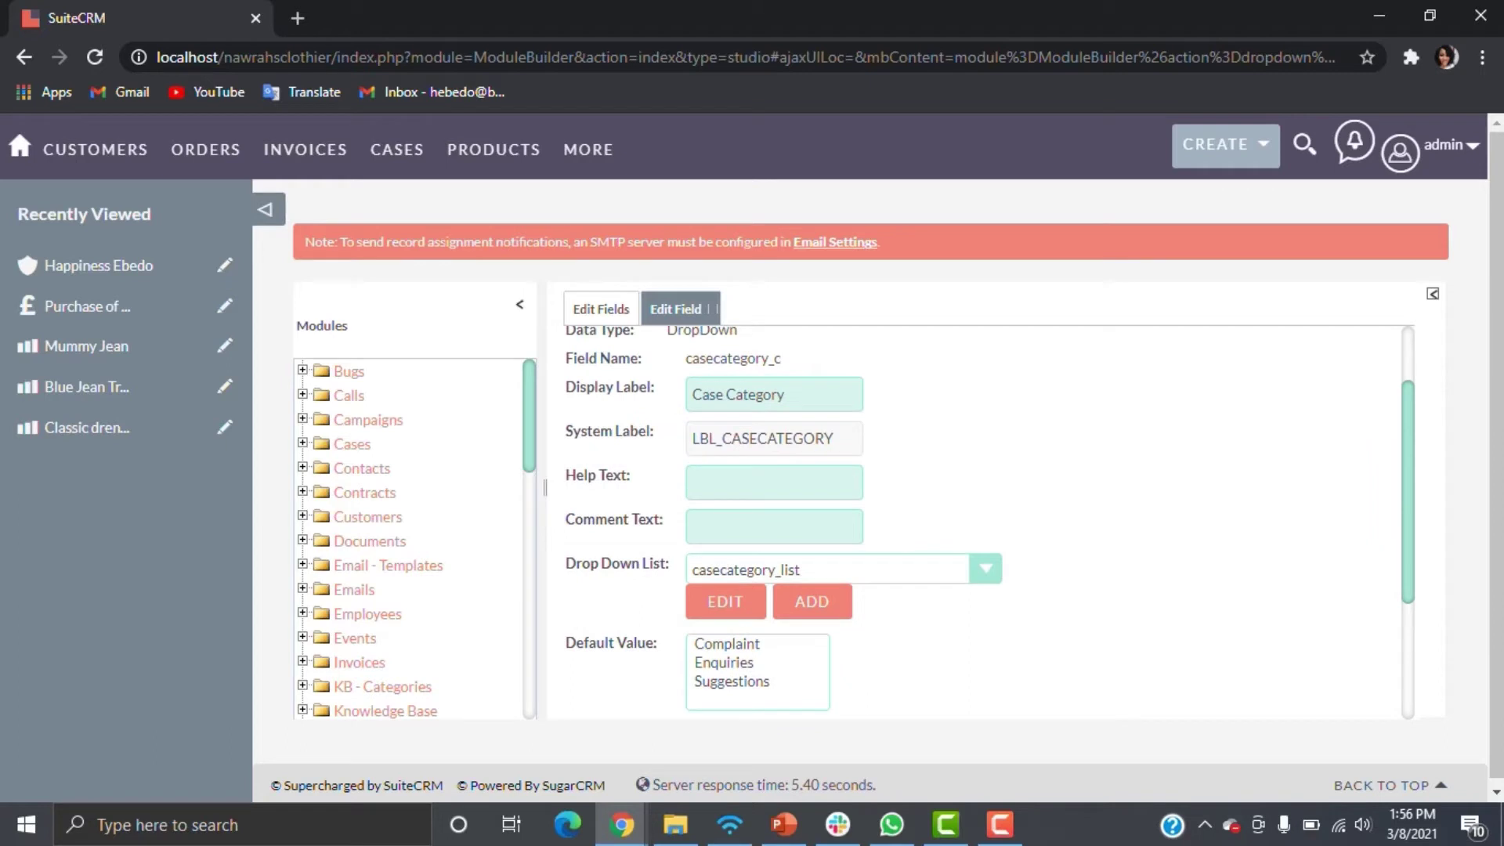
left_click(725, 601)
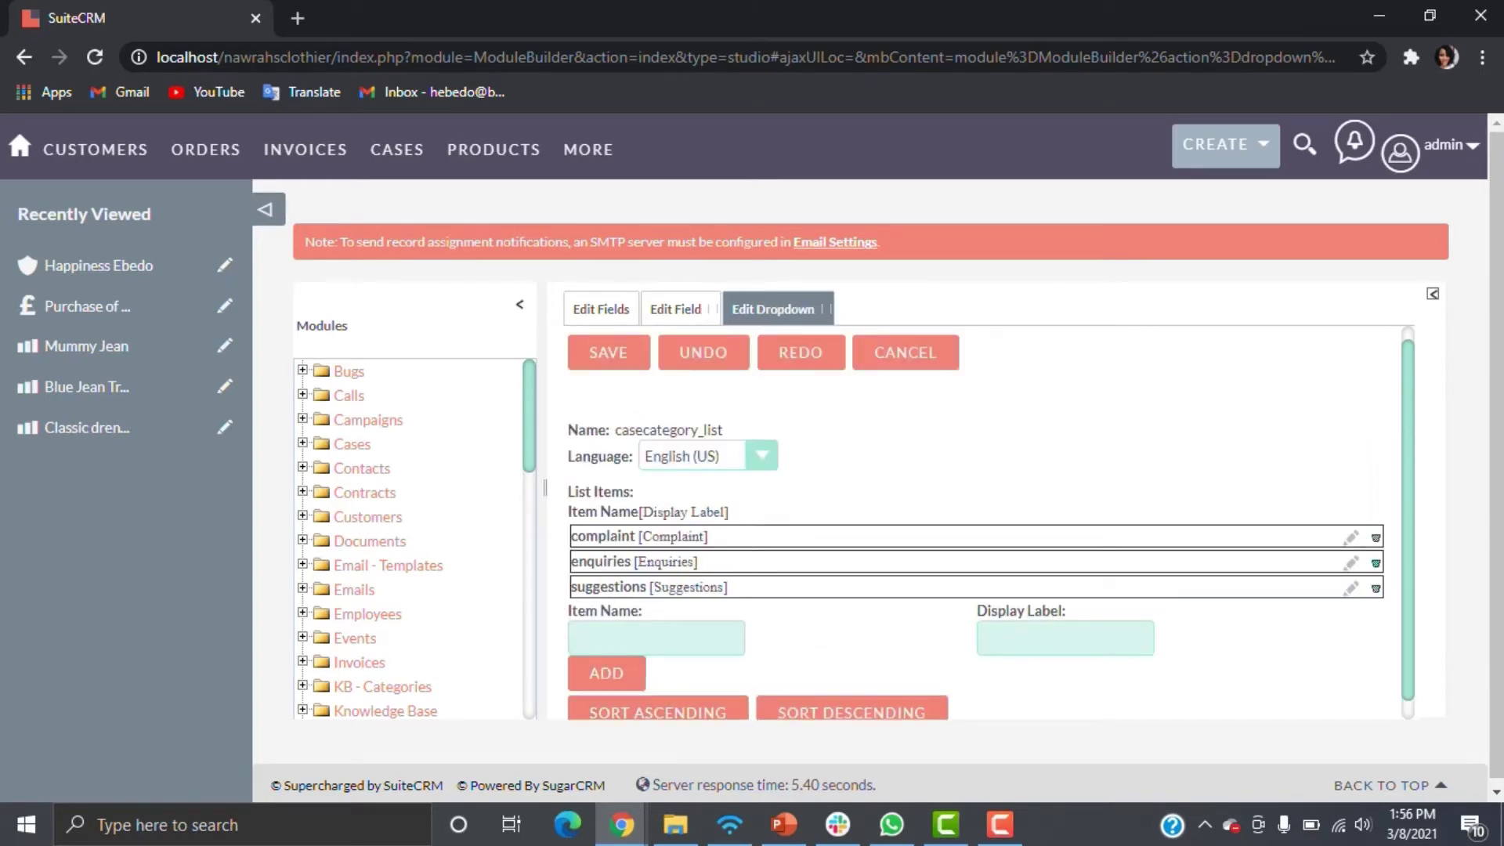
left_click(606, 672)
left_click_drag(619, 612, 621, 536)
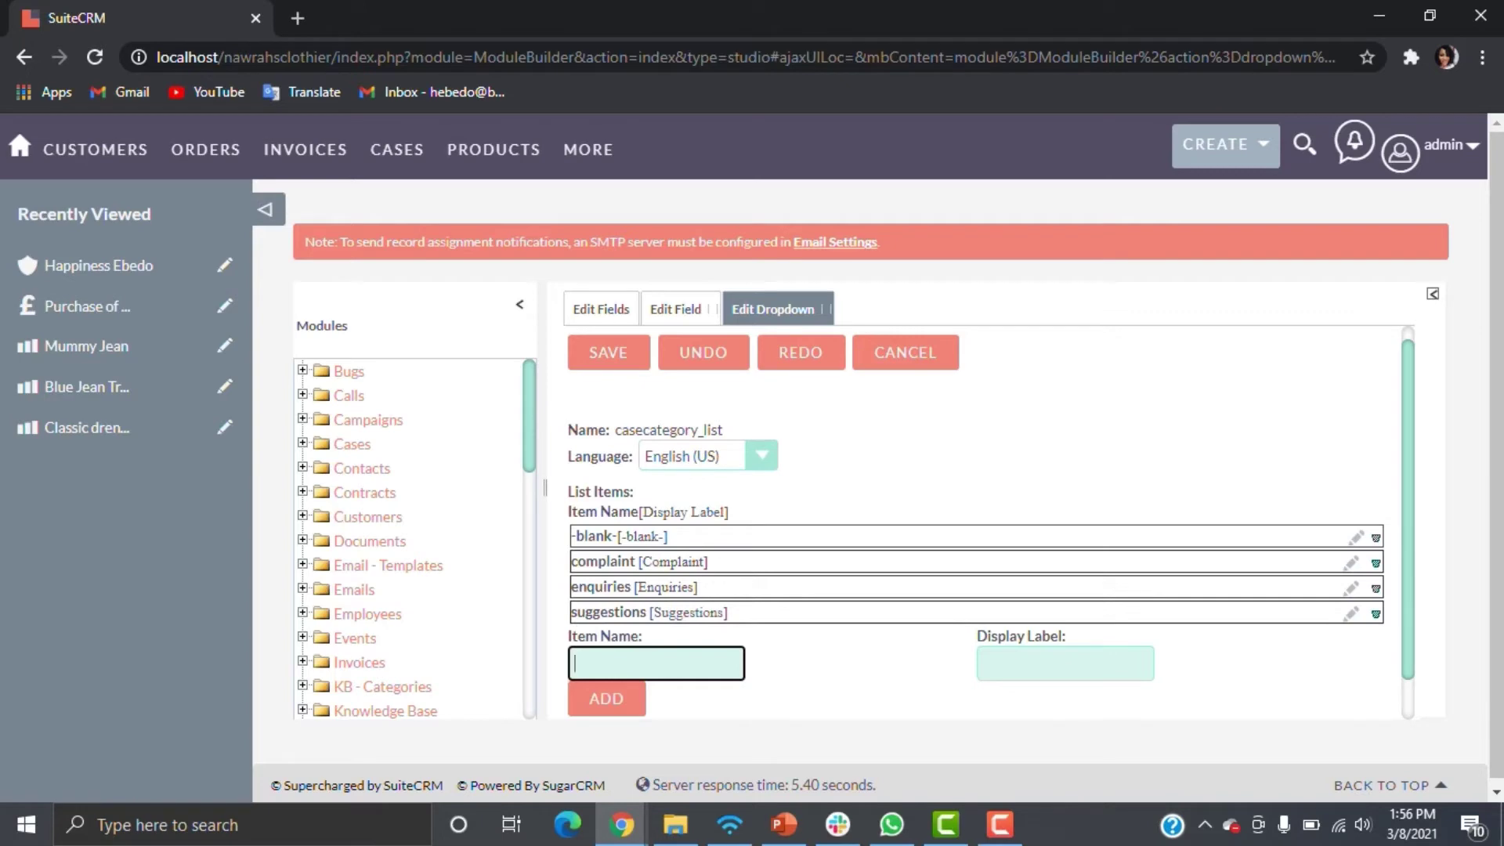
Set the blank item's display label to "Select" and save casecategory_list
left_click(1356, 538)
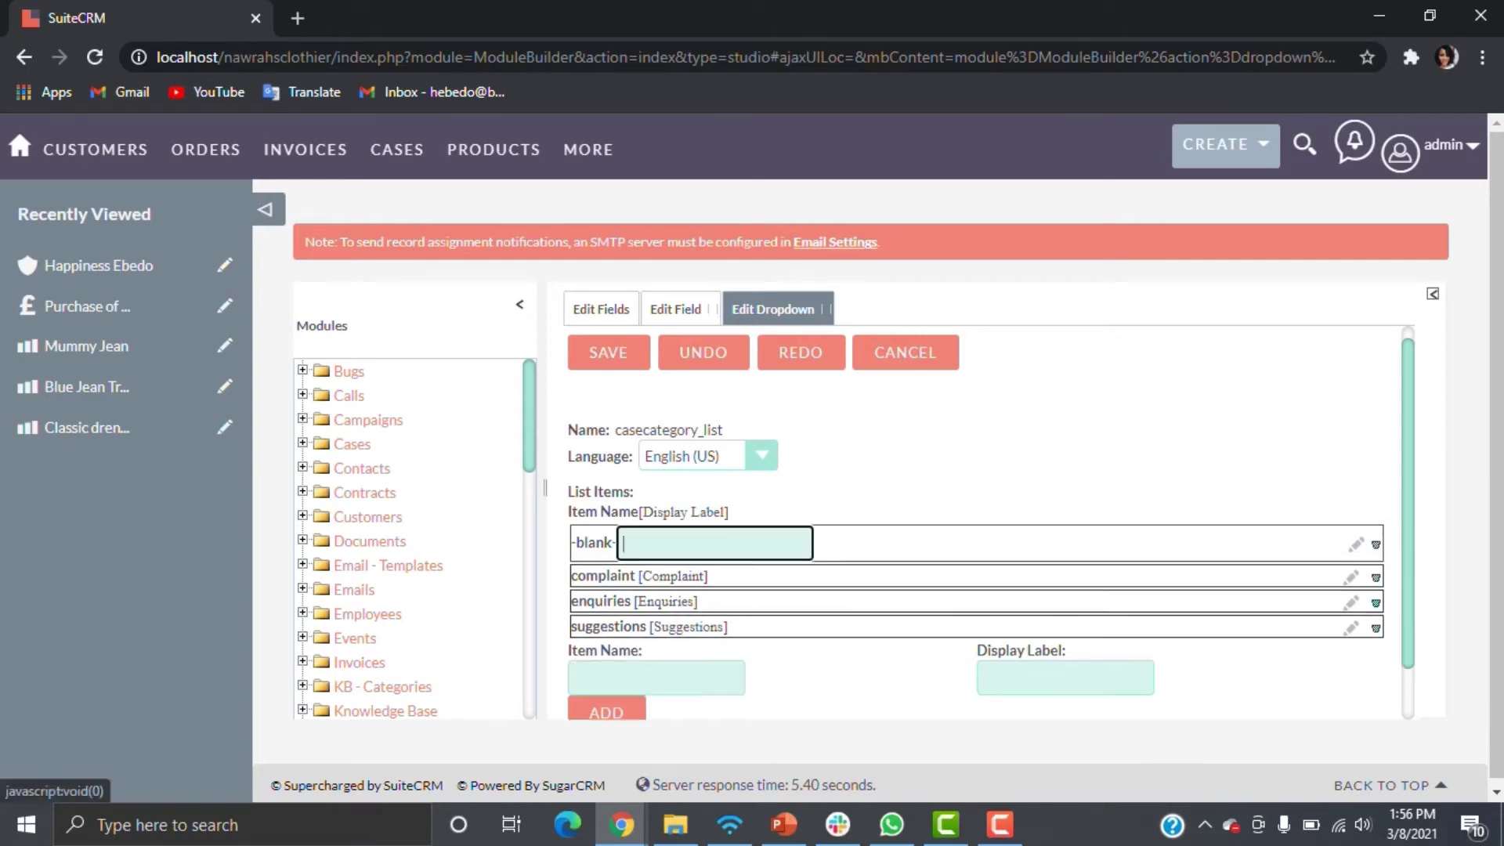
type("Select")
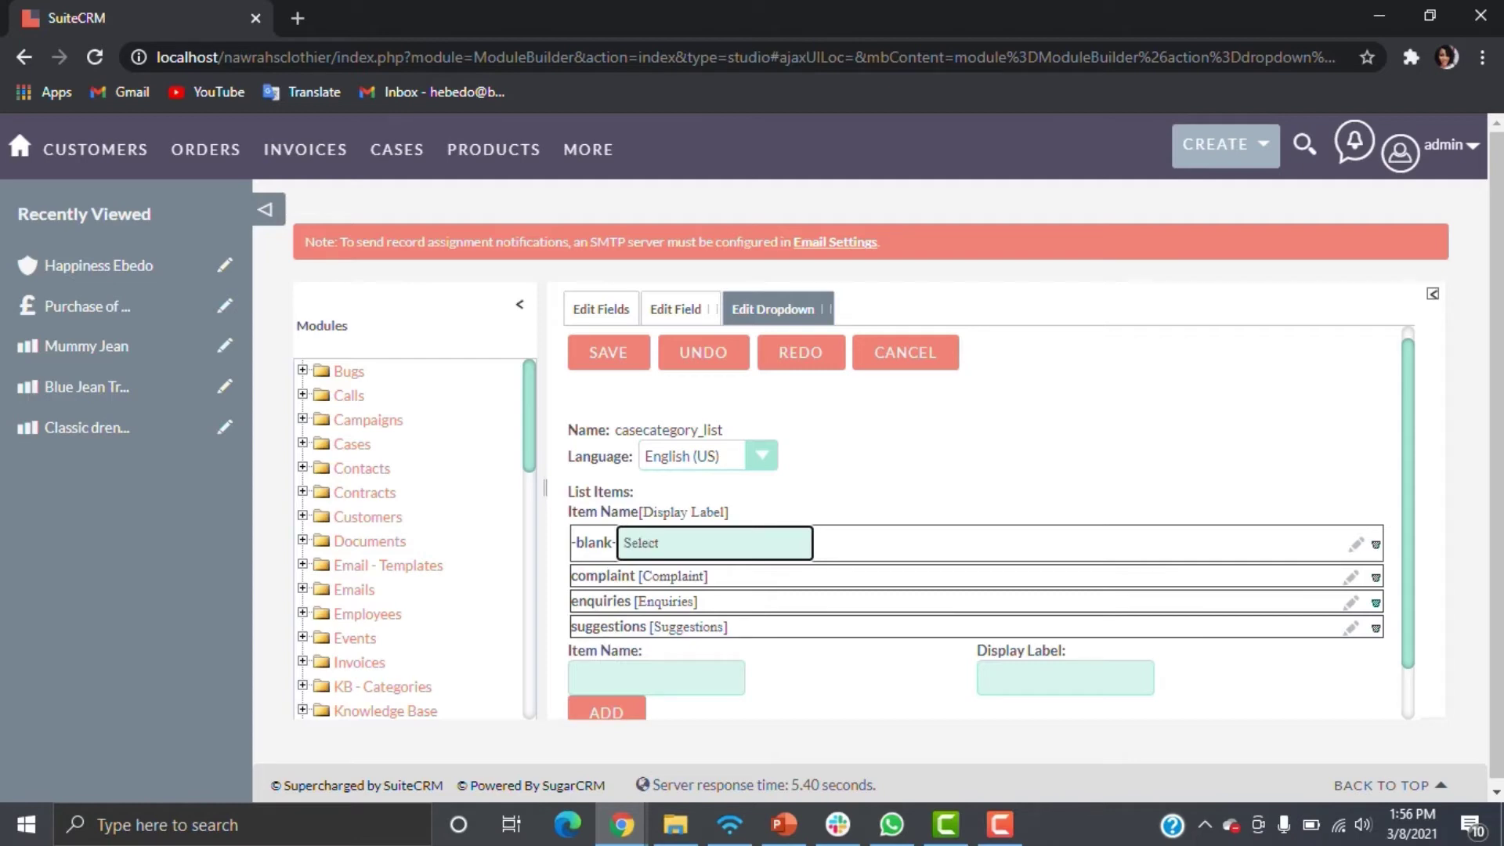
key("Return")
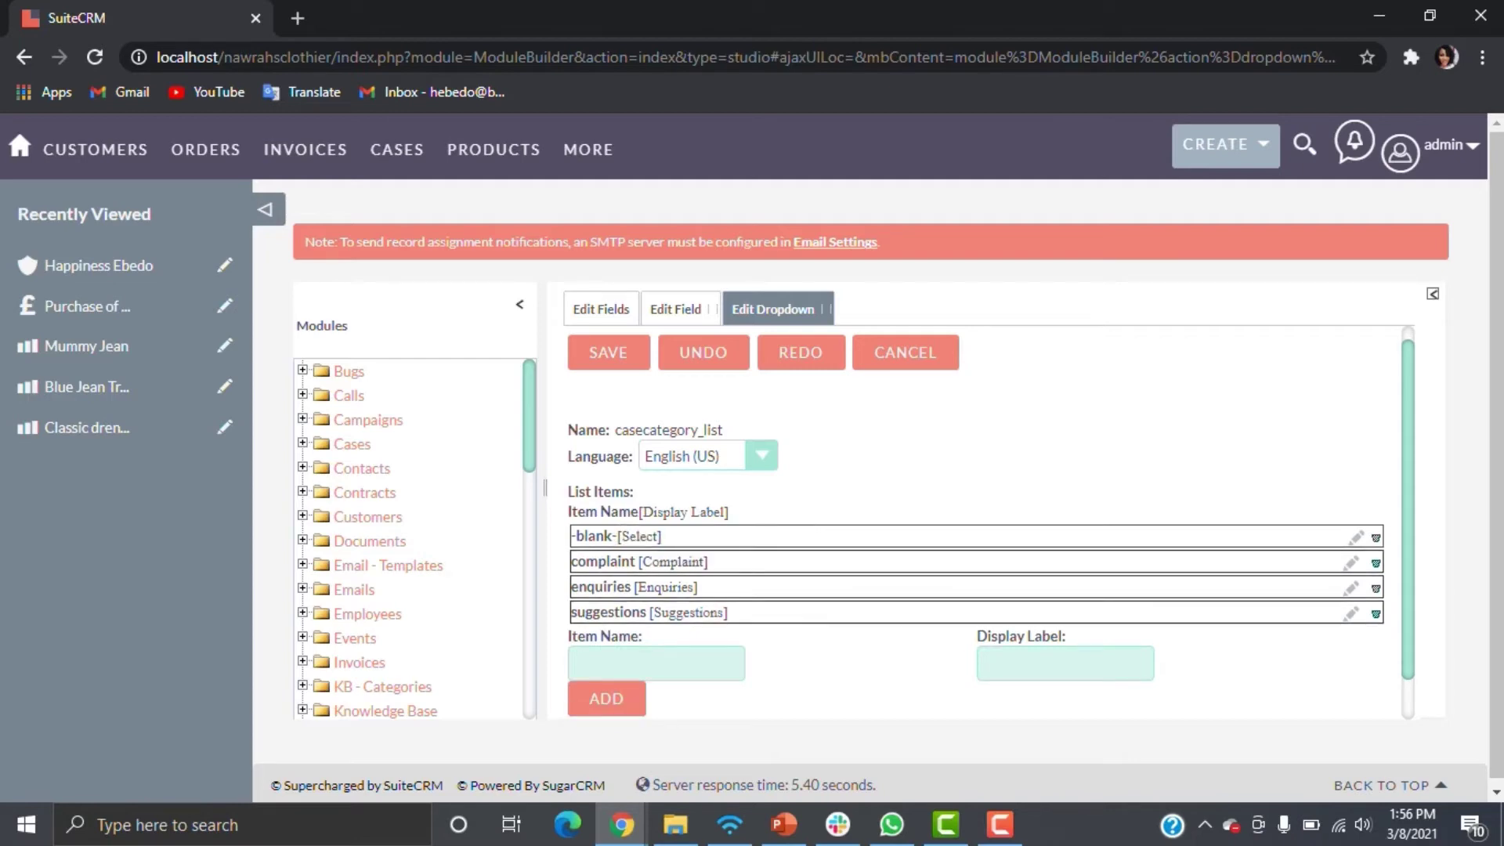
scroll(990, 523, "down", 1)
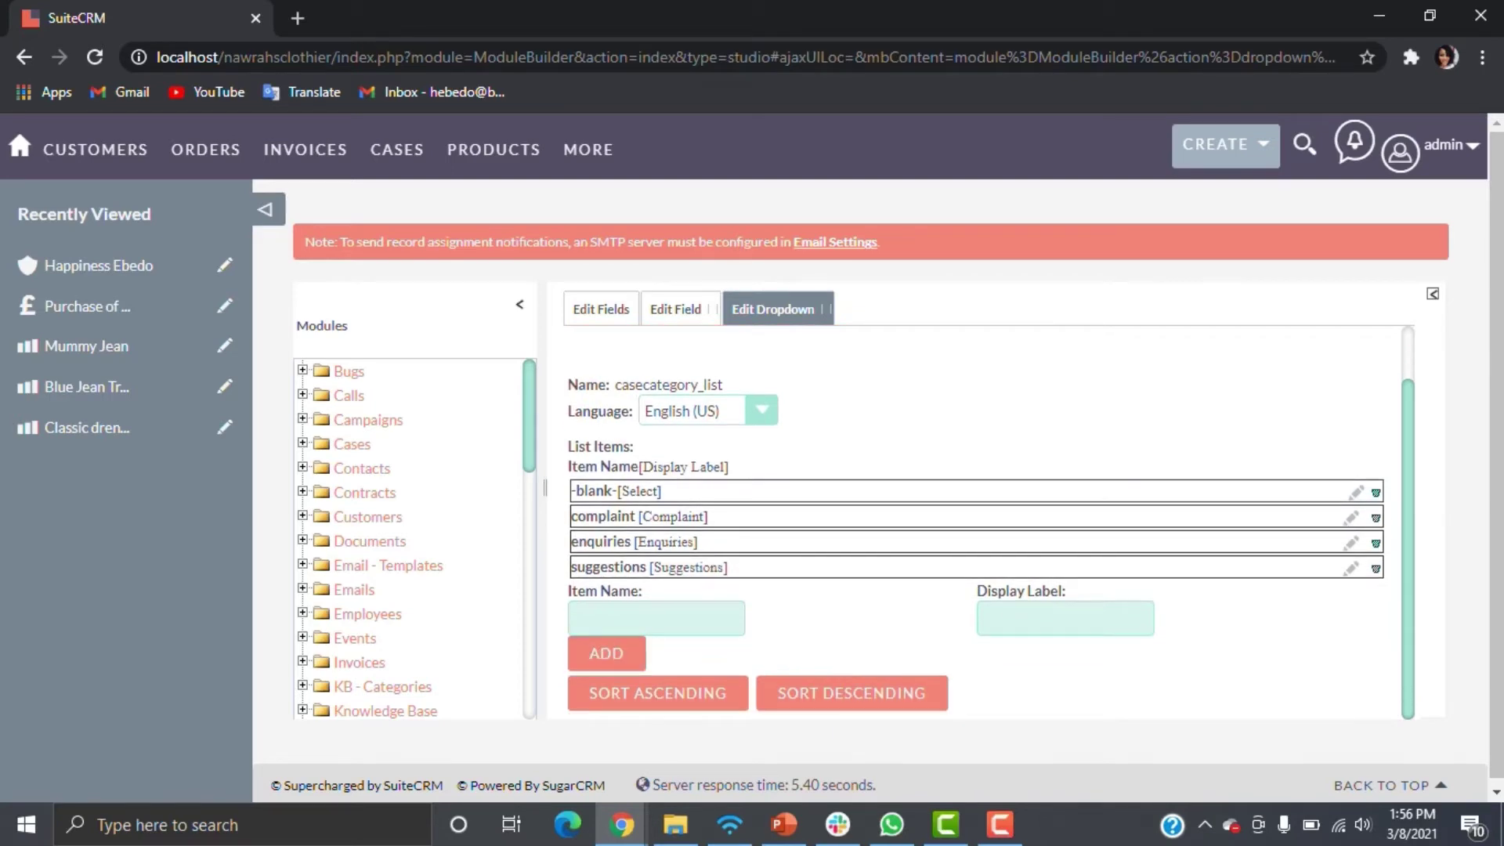
scroll(990, 522, "up", 1)
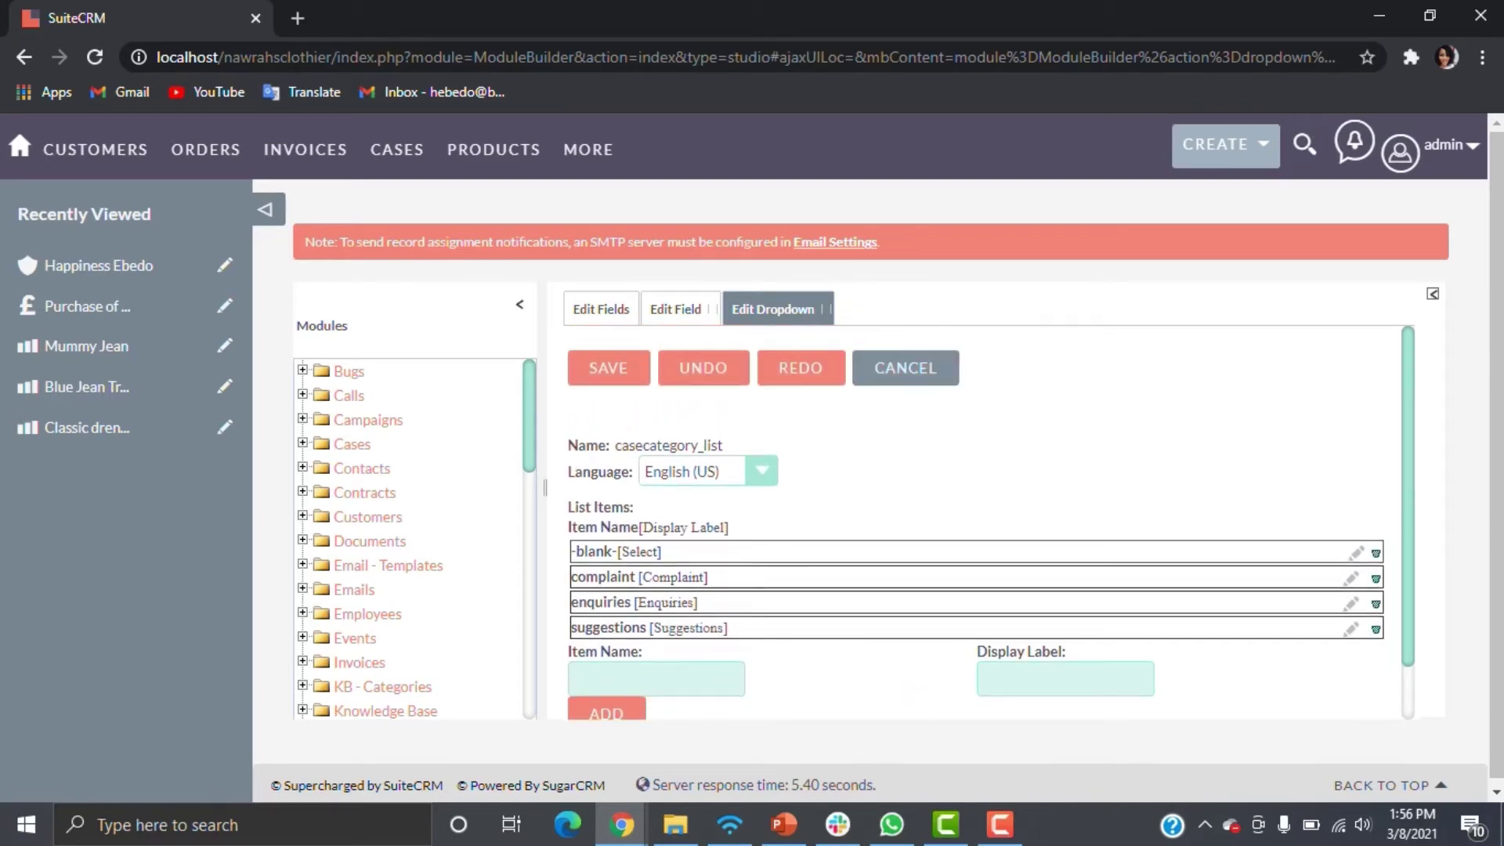
left_click(609, 367)
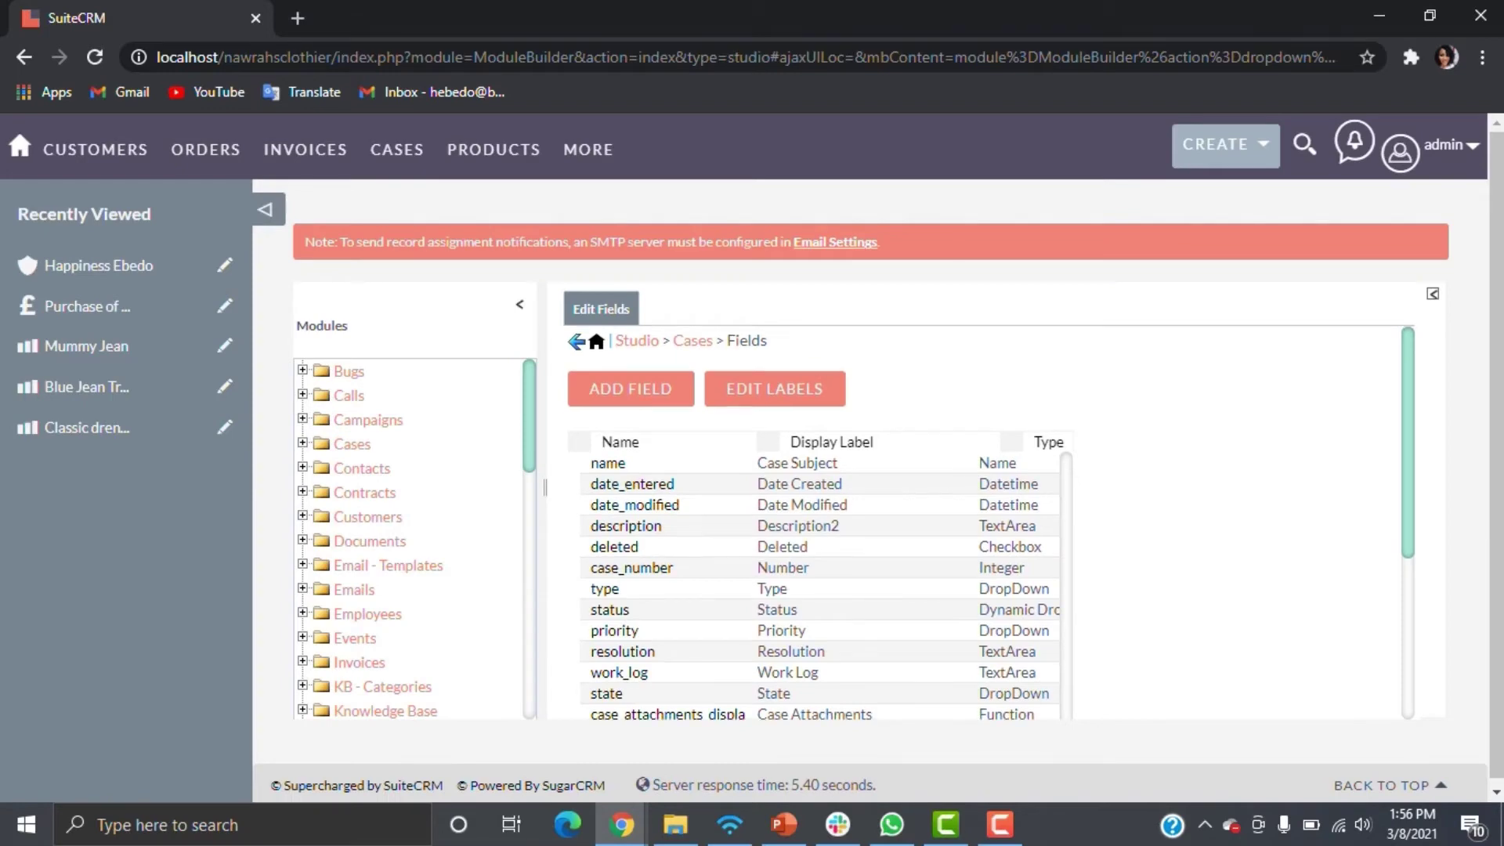
Review the parent dropdown setting of the subcategory_c field and save the field again
scroll(823, 521, "down", 3)
scroll(823, 521, "down", 1)
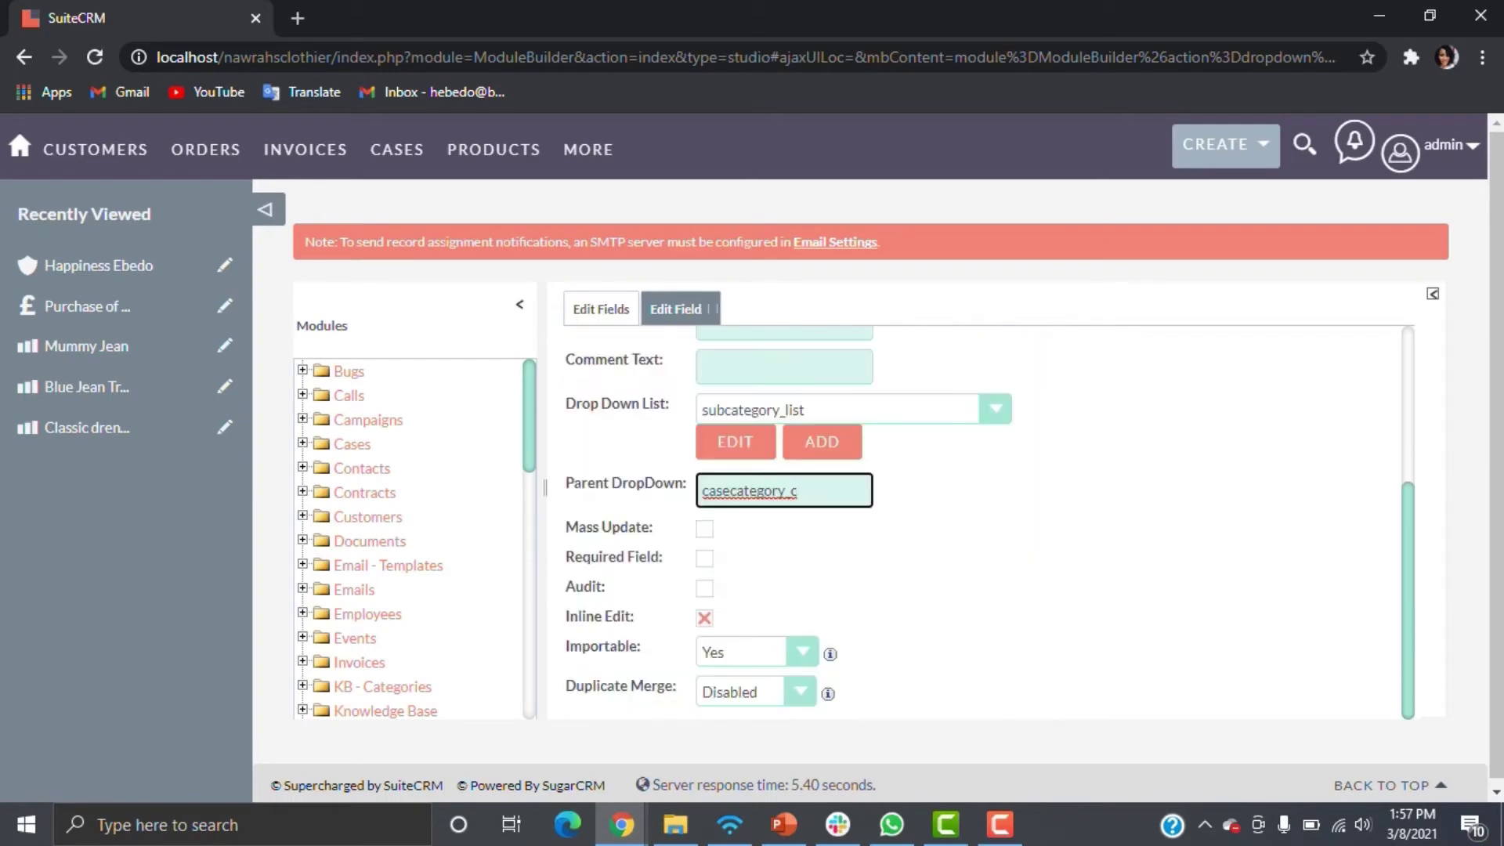
scroll(822, 470, "up", 3)
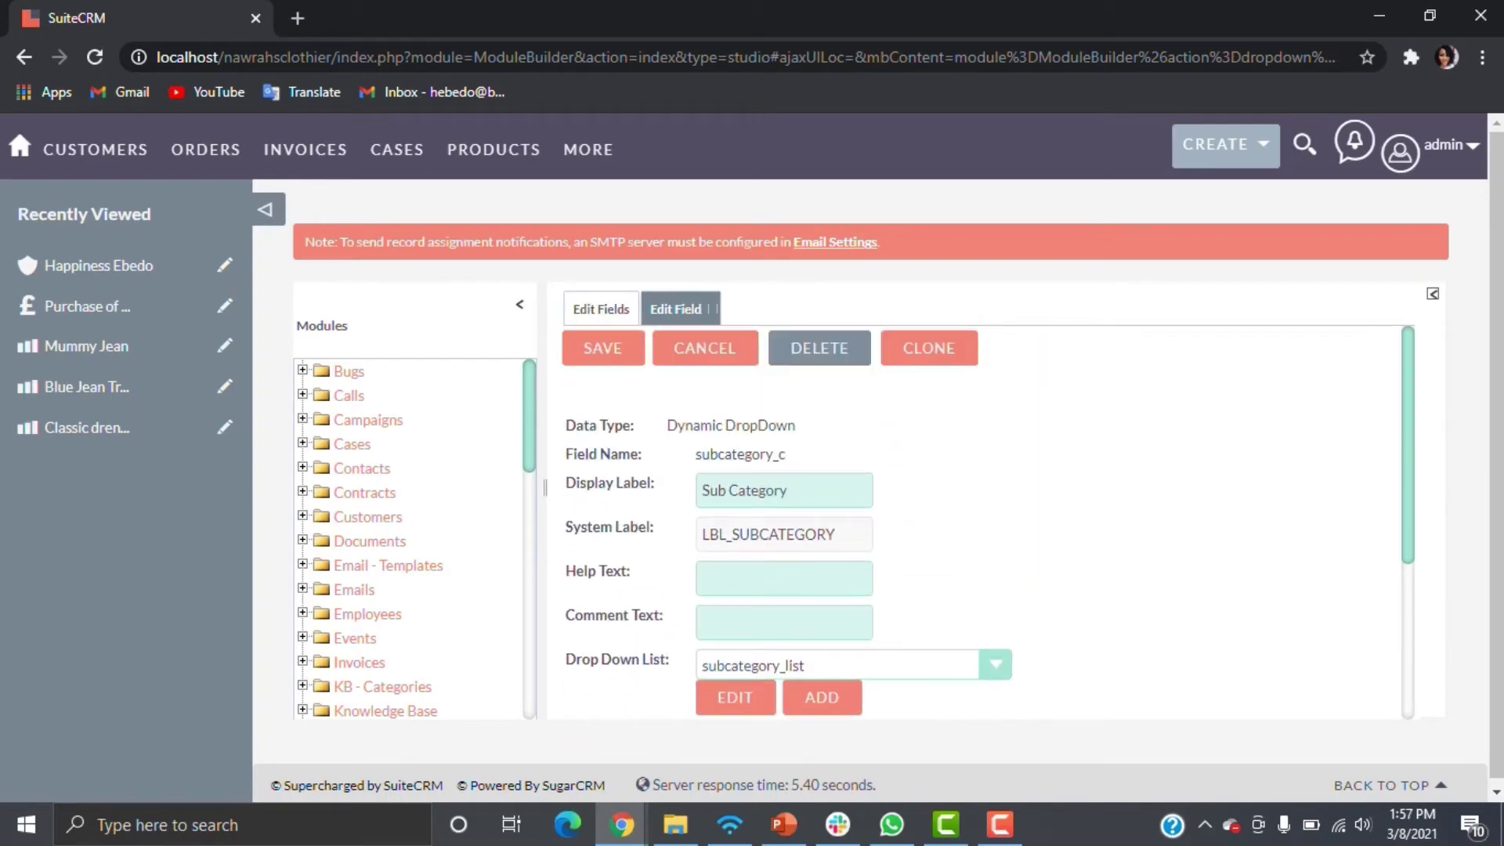
left_click(602, 348)
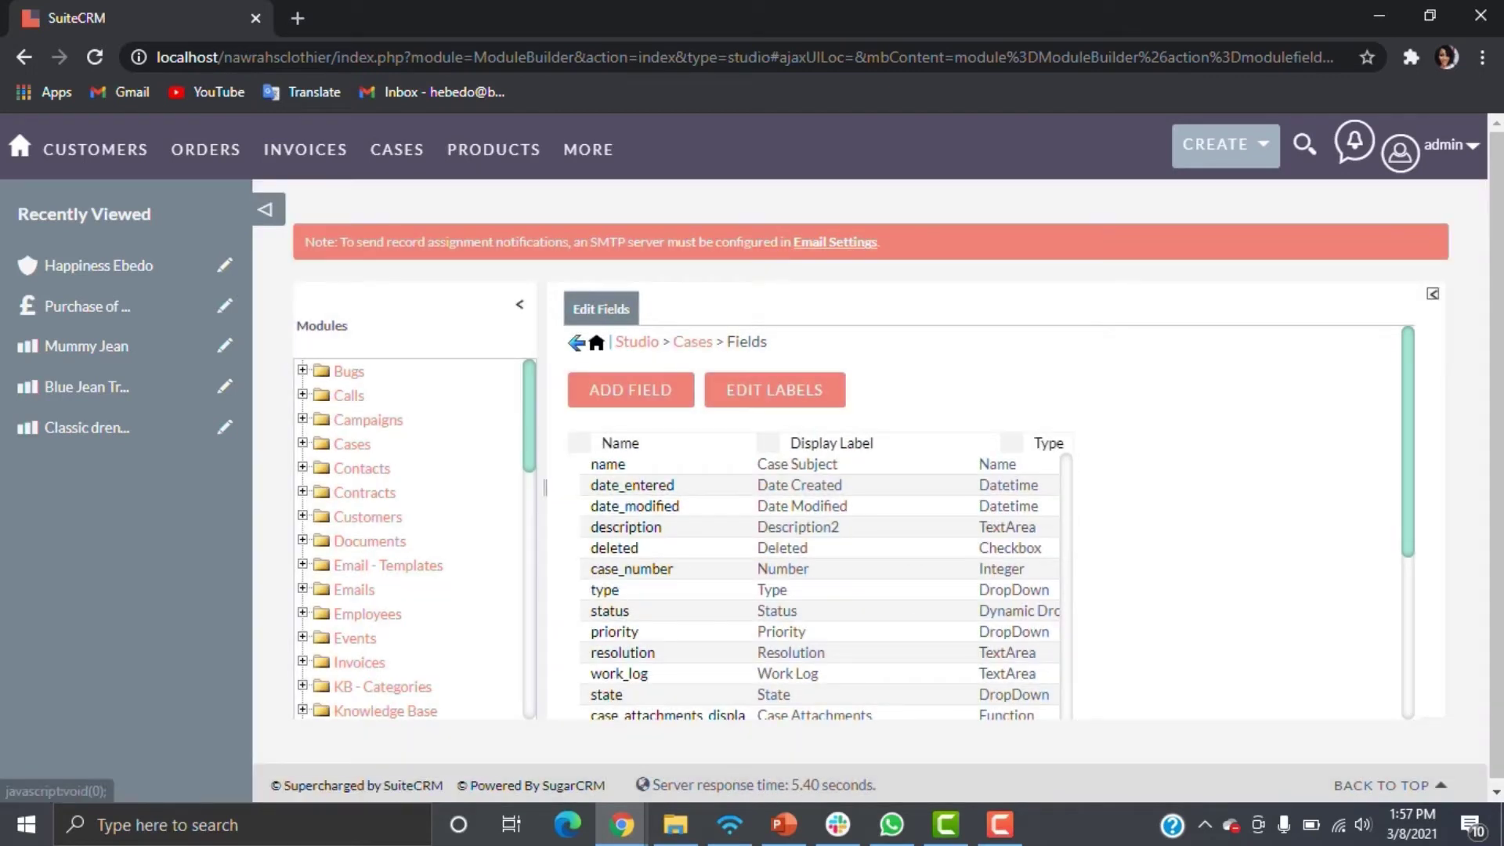
Add a TextArea field to Cases with the field name casedescription
left_click(630, 390)
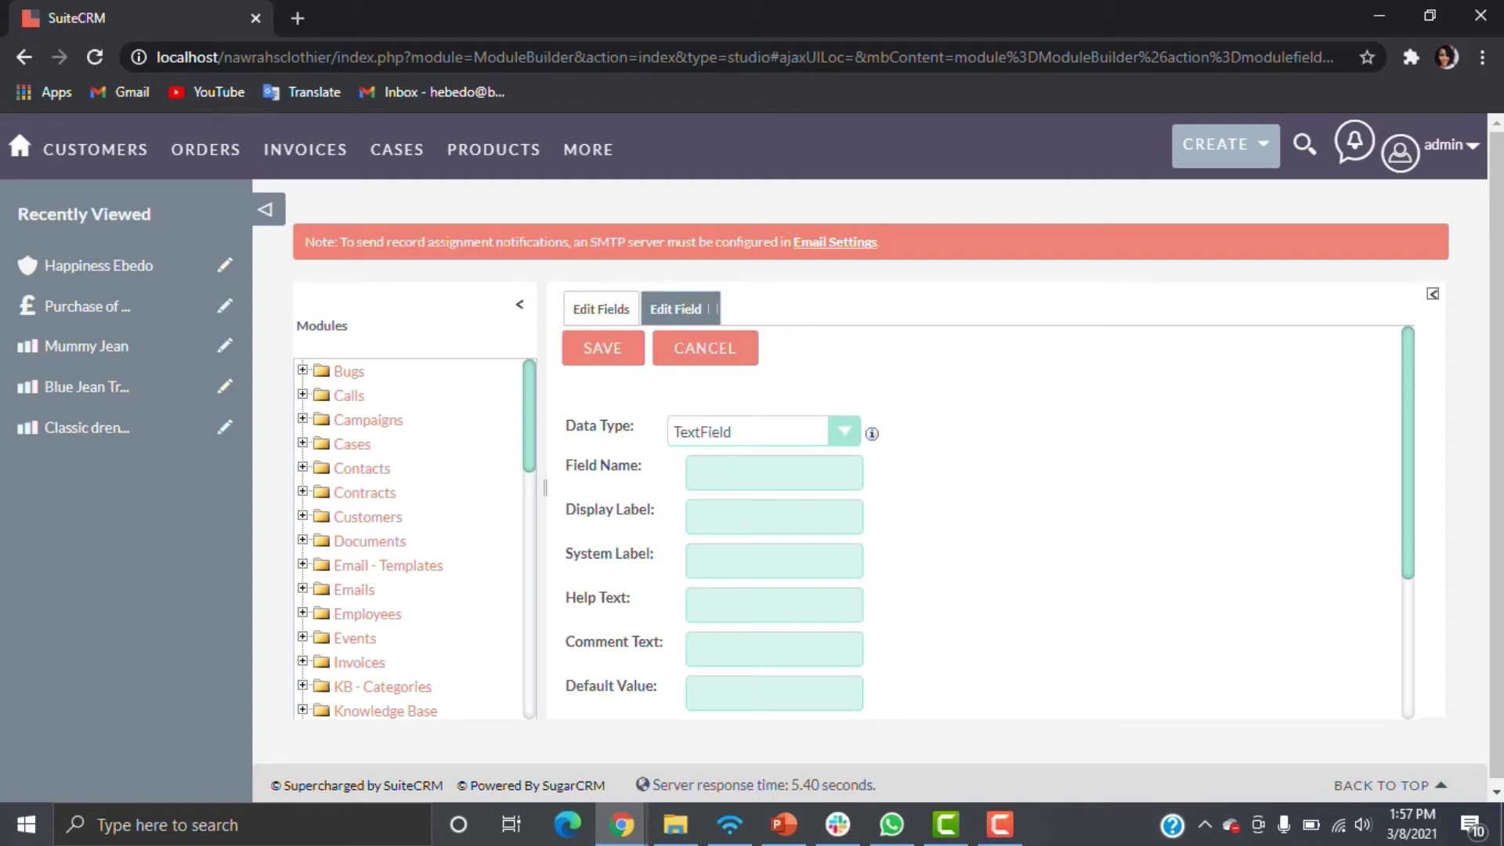
left_click(843, 431)
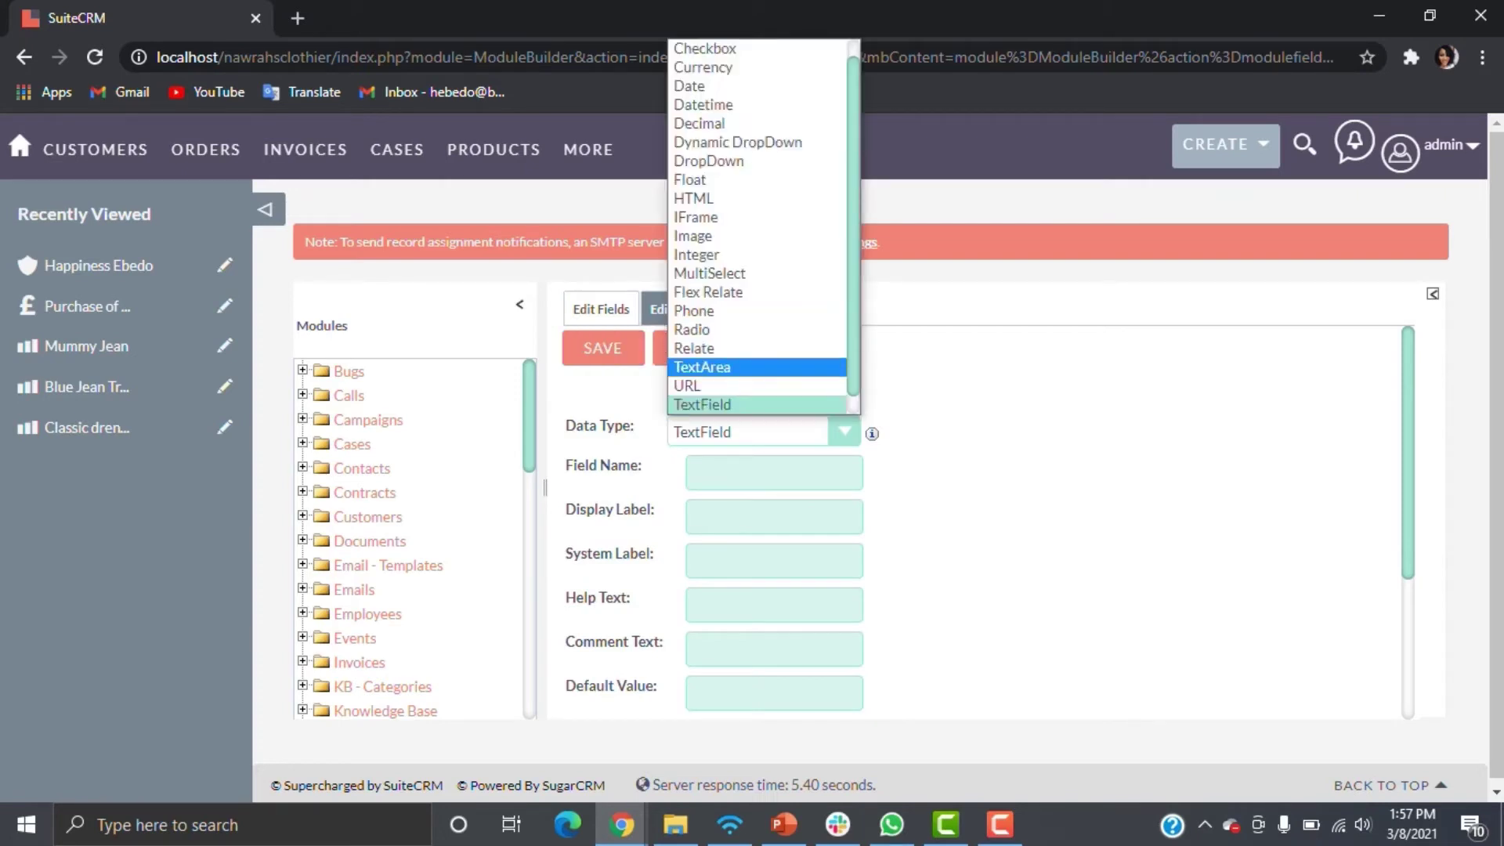
left_click(702, 367)
left_click(774, 473)
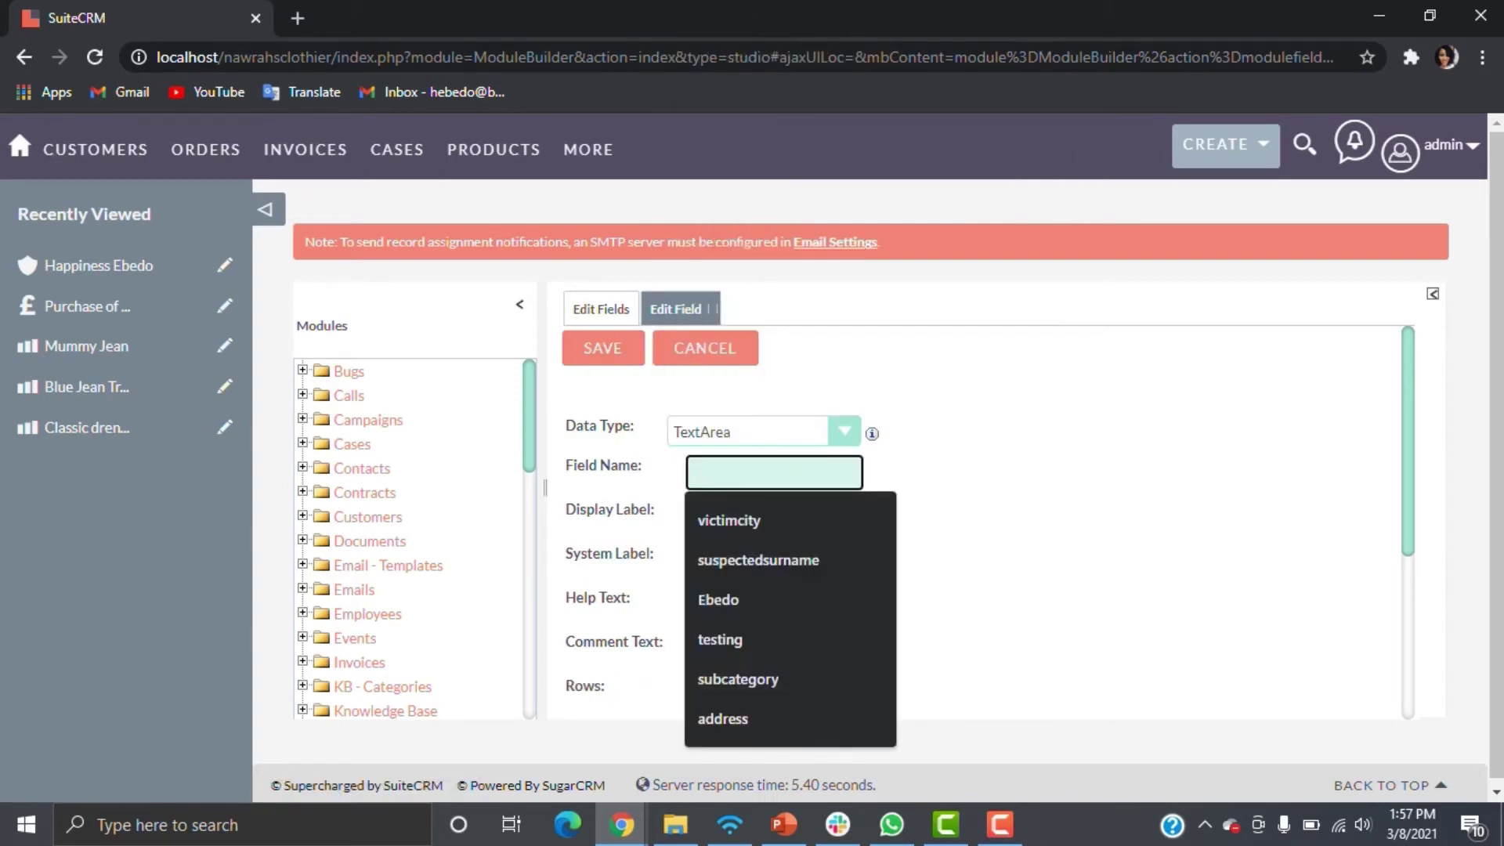
type("descri")
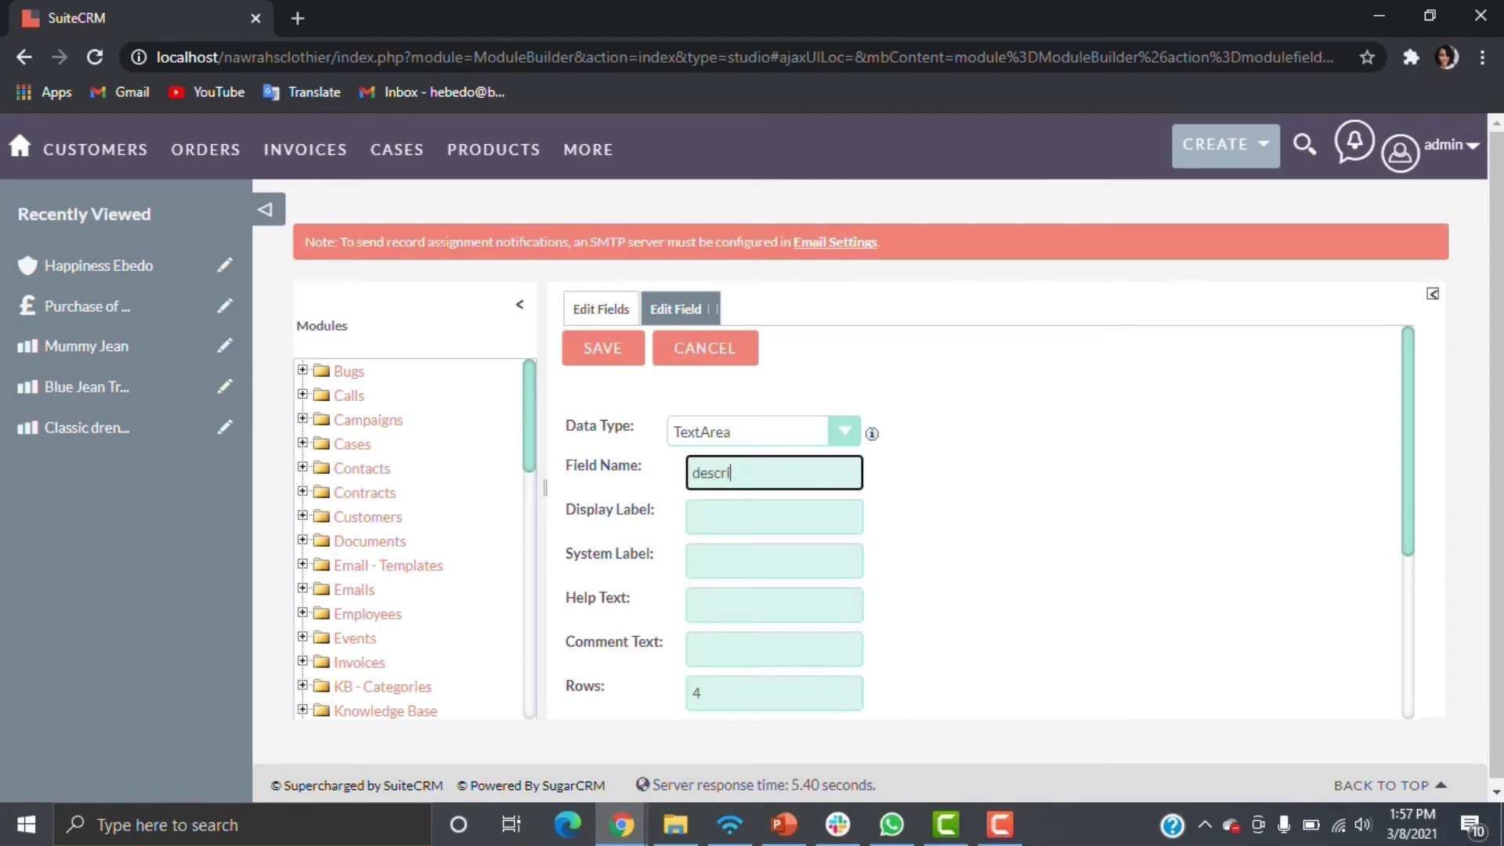
type("ption")
key("Home")
type("case")
Capitalize both words in the casedescription field's display label and save the field
left_click(700, 517)
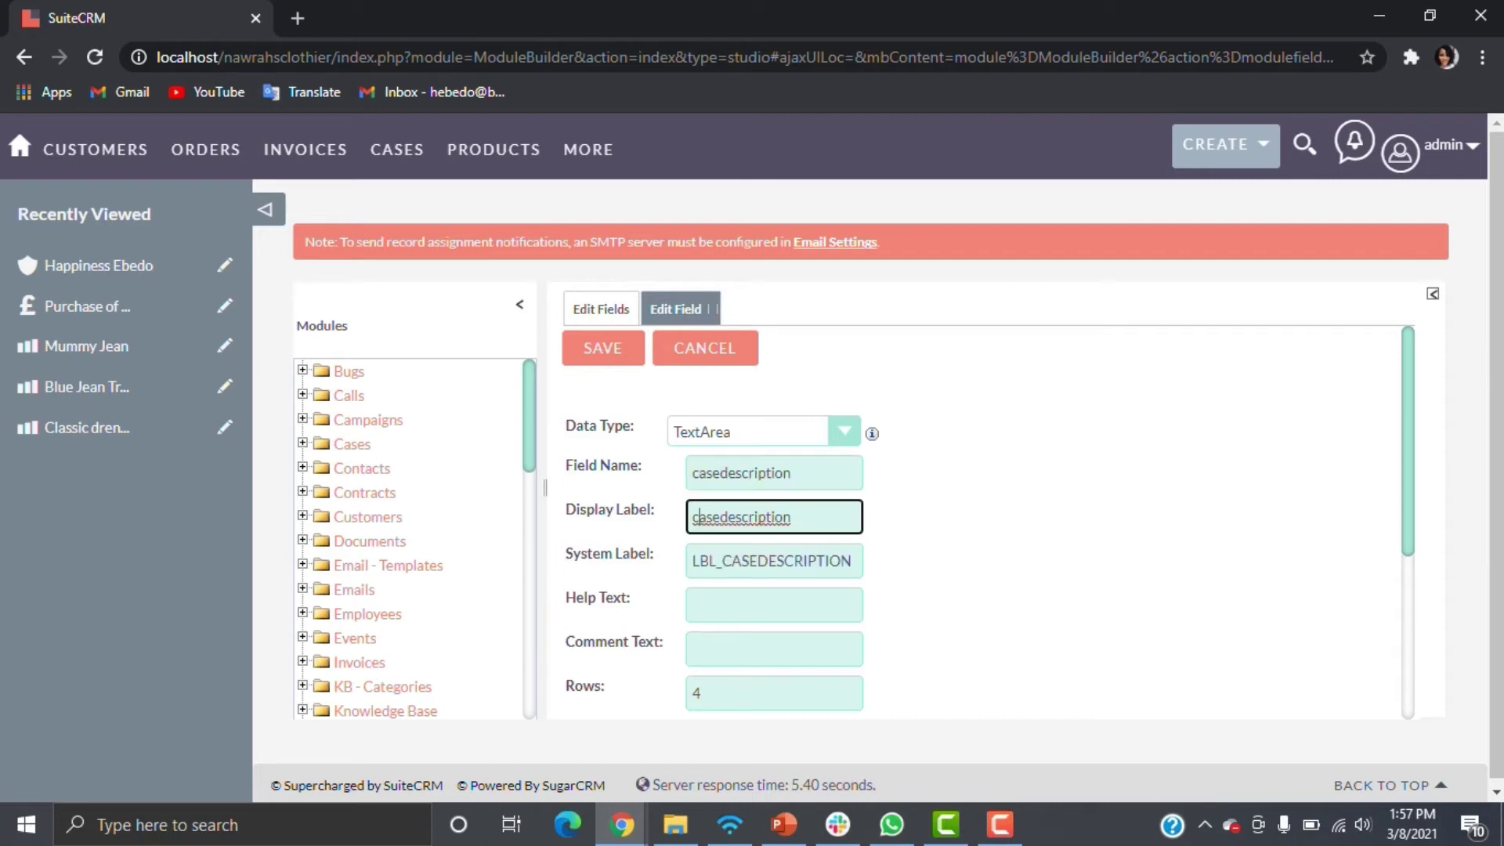
key("Delete")
type("C")
key("Right")
key("Right")
key("Right")
key("Delete")
type("D")
scroll(982, 523, "down", 1)
scroll(982, 524, "up", 1)
left_click(603, 348)
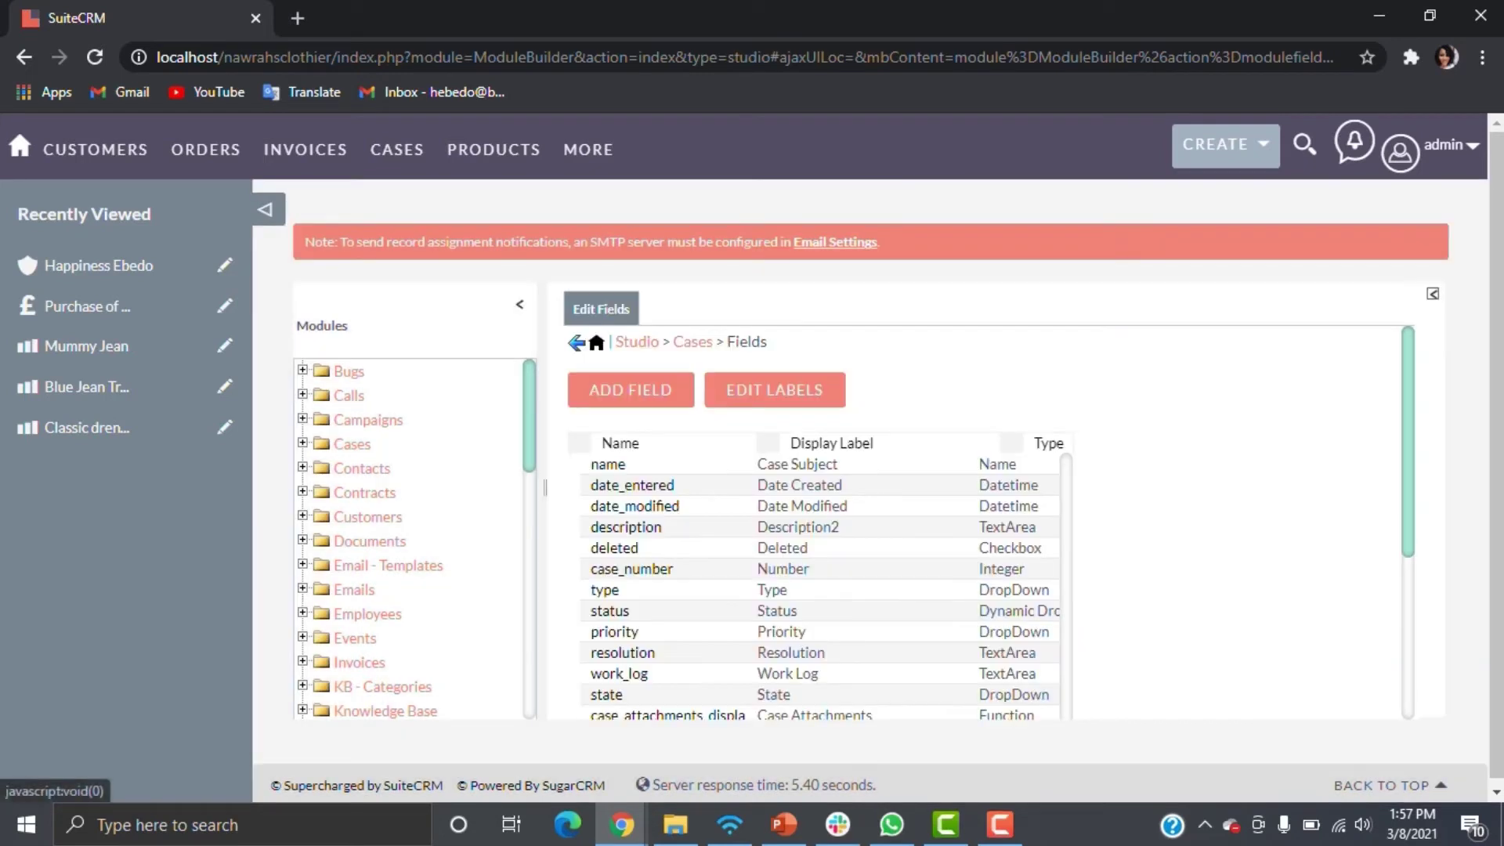
Open the Edit View layout of the Cases module for editing
left_click(637, 386)
left_click(705, 348)
left_click(693, 343)
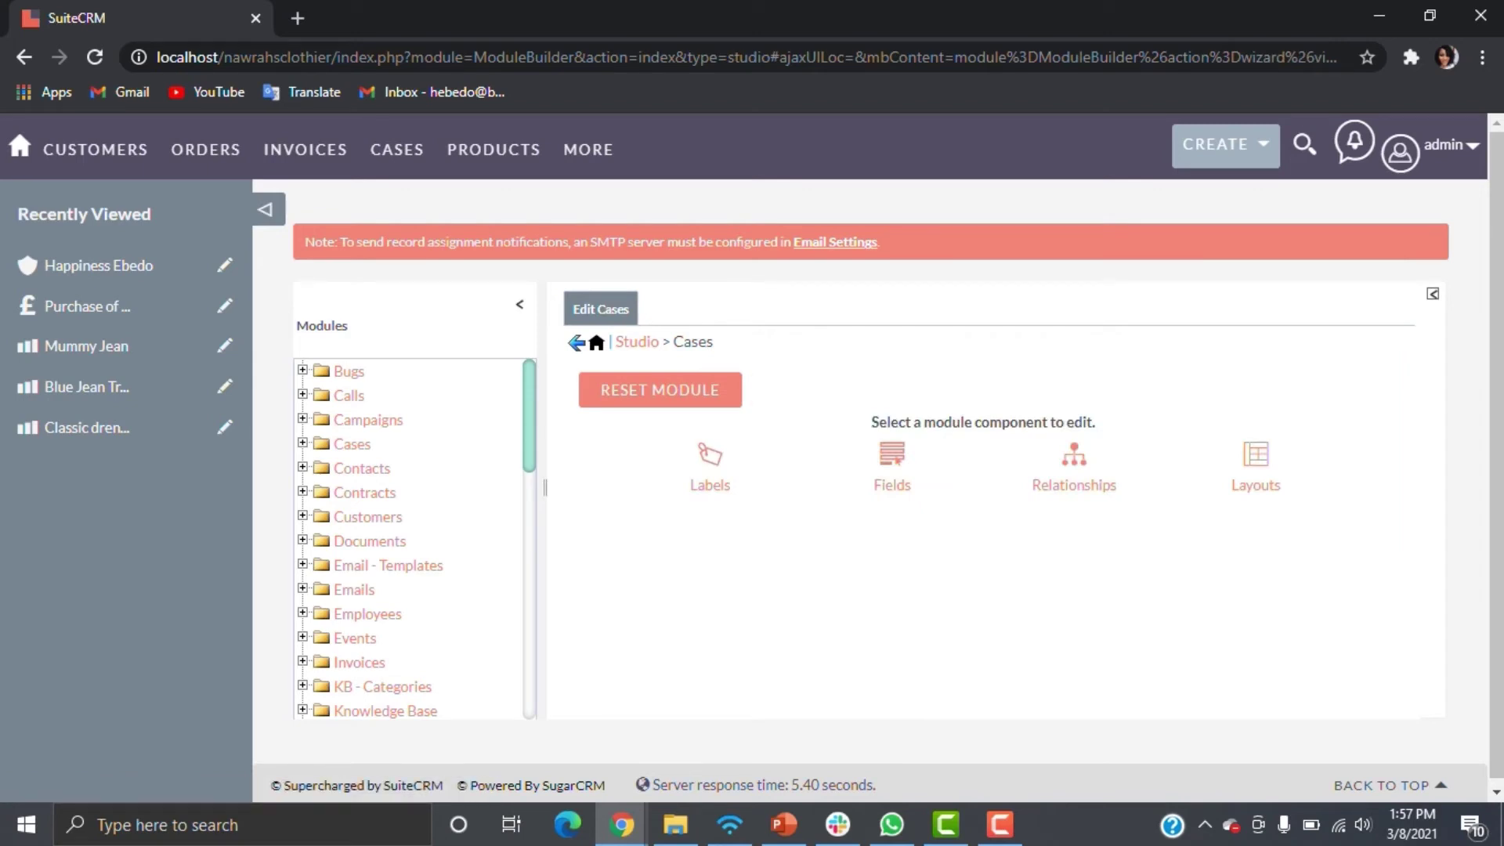
left_click(1255, 462)
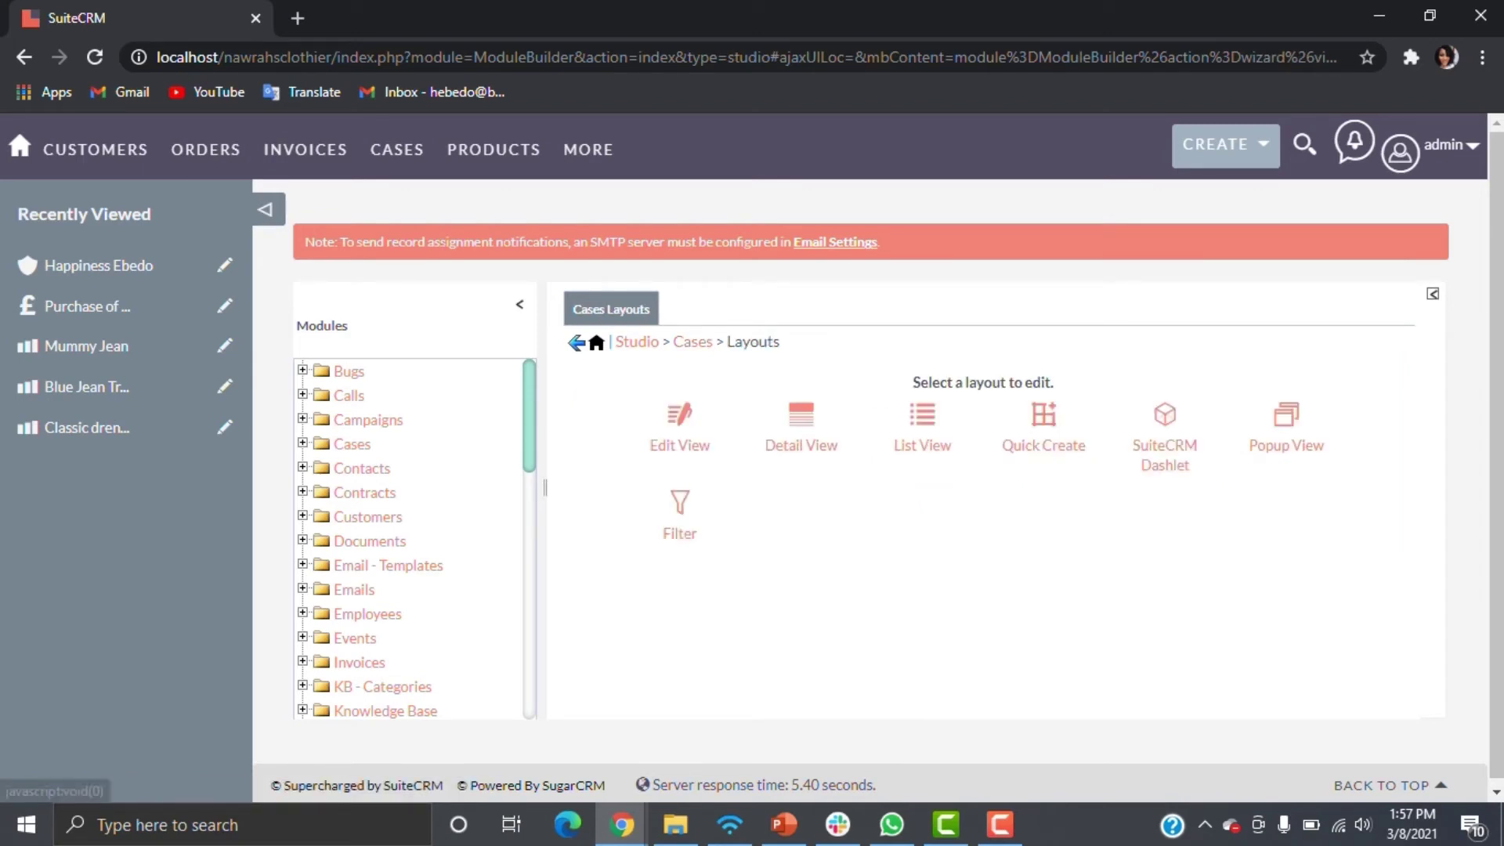
left_click(679, 444)
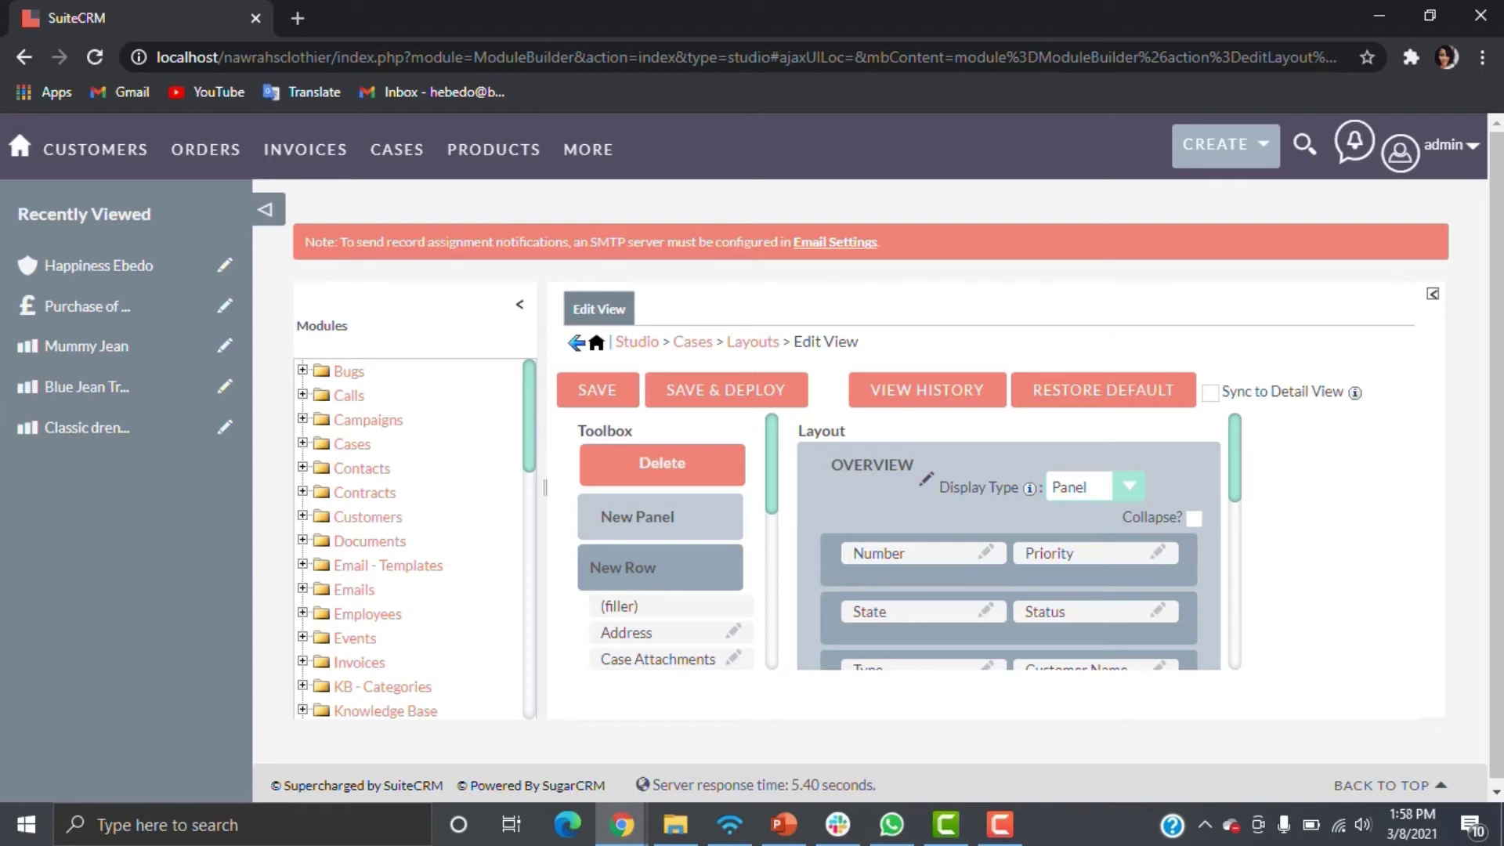
Remove Number from the first row of the Overview panel and place Priority in that row's second column beside a filler
scroll(1009, 542, "down", 2)
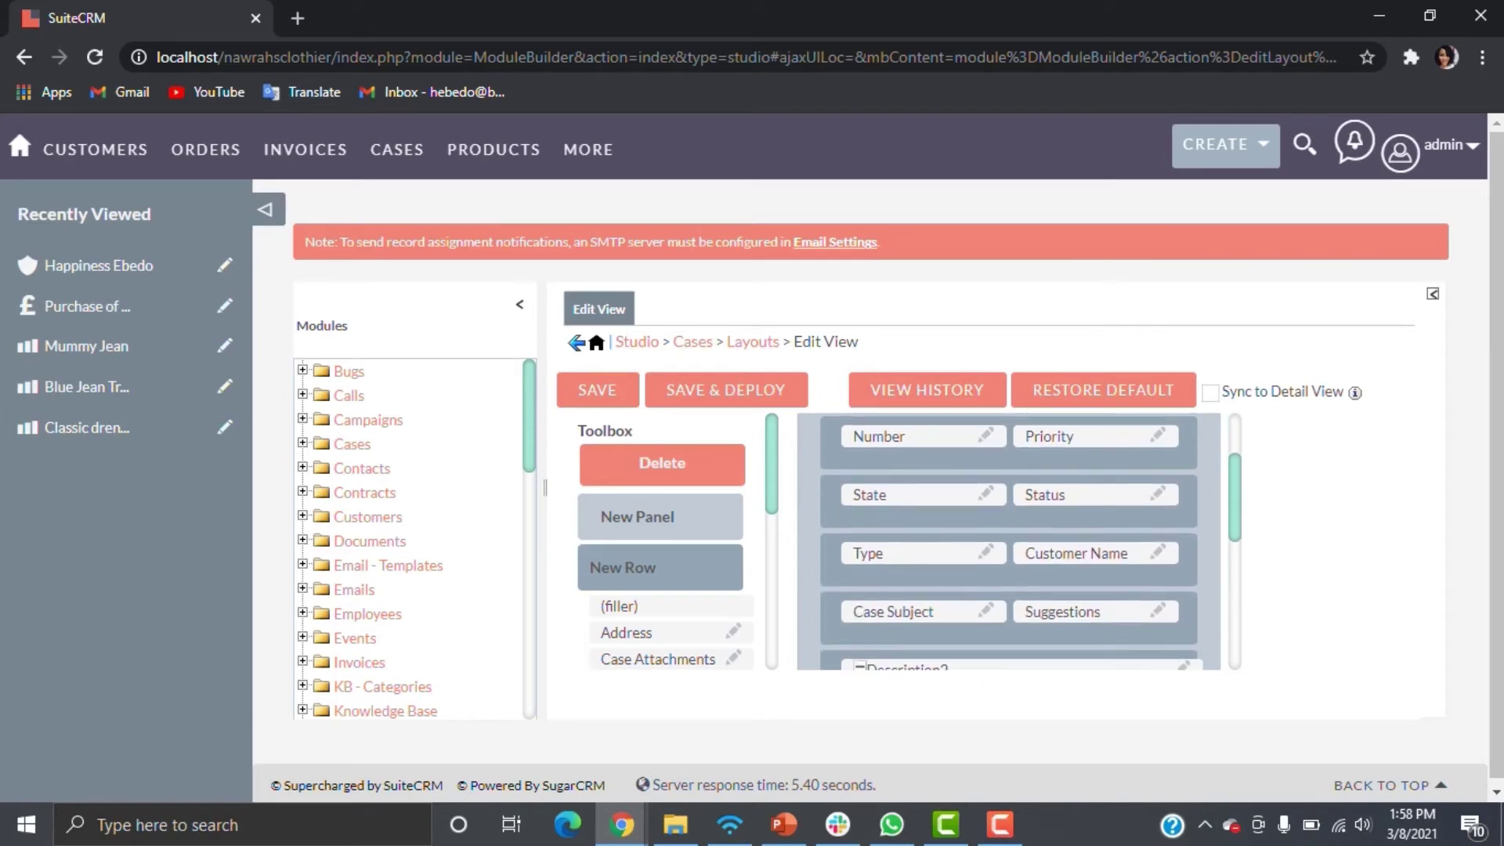
scroll(1008, 542, "up", 1)
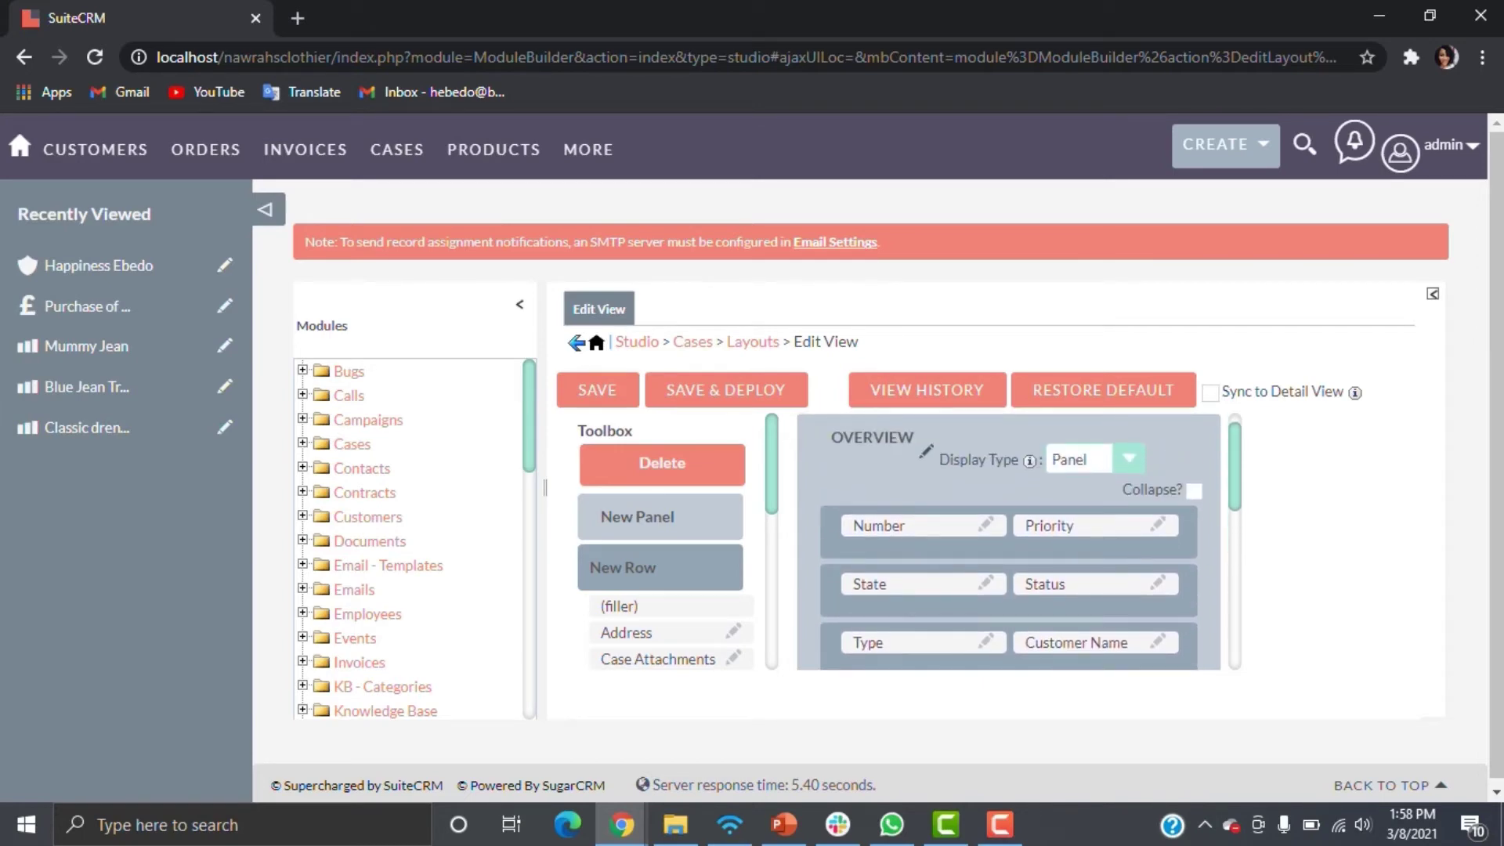
left_click_drag(878, 525, 644, 459)
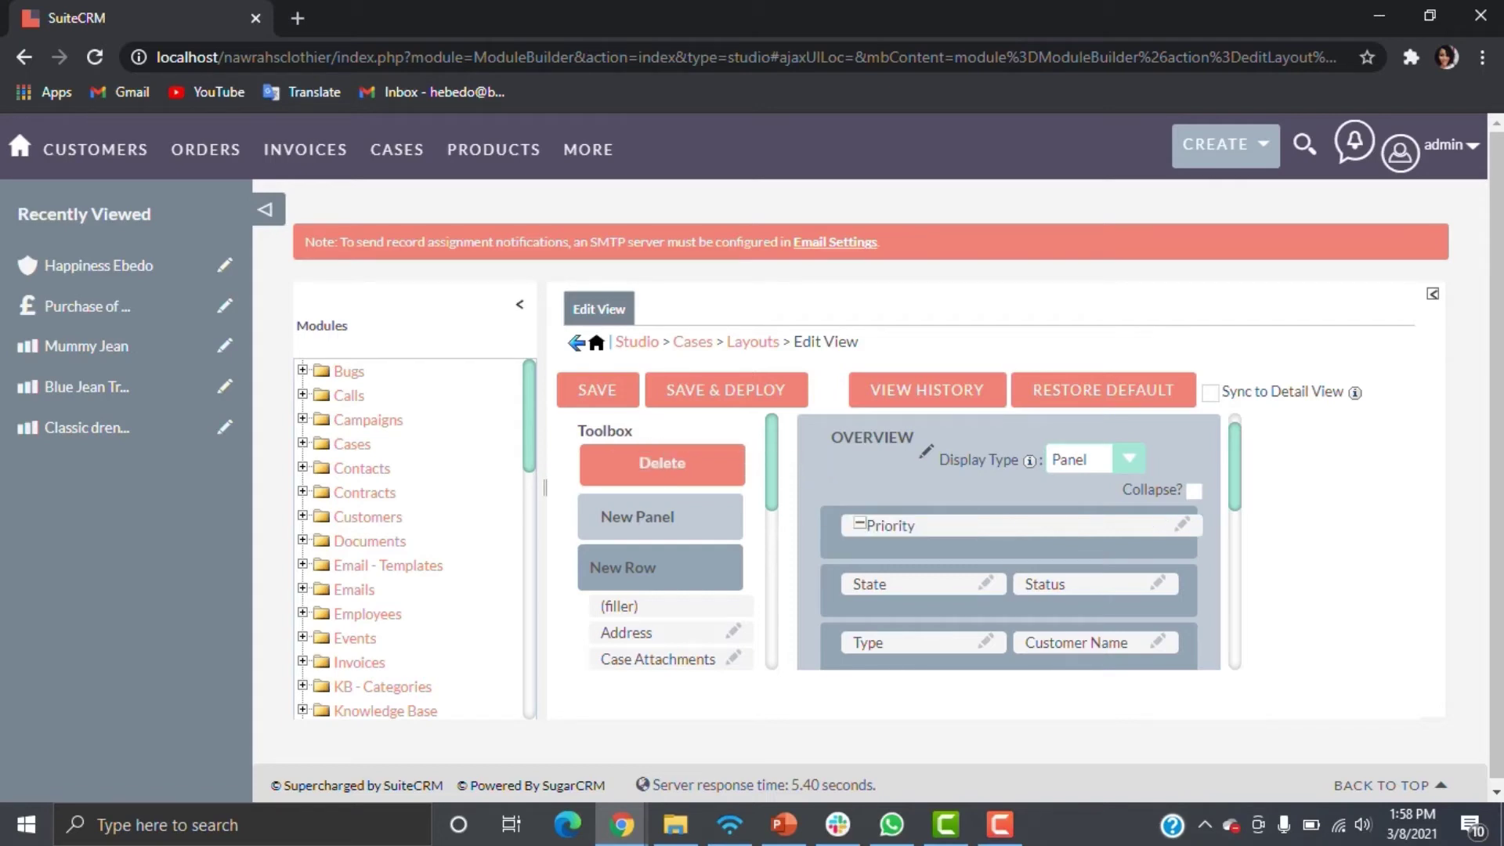
left_click(860, 523)
left_click_drag(893, 526, 1065, 525)
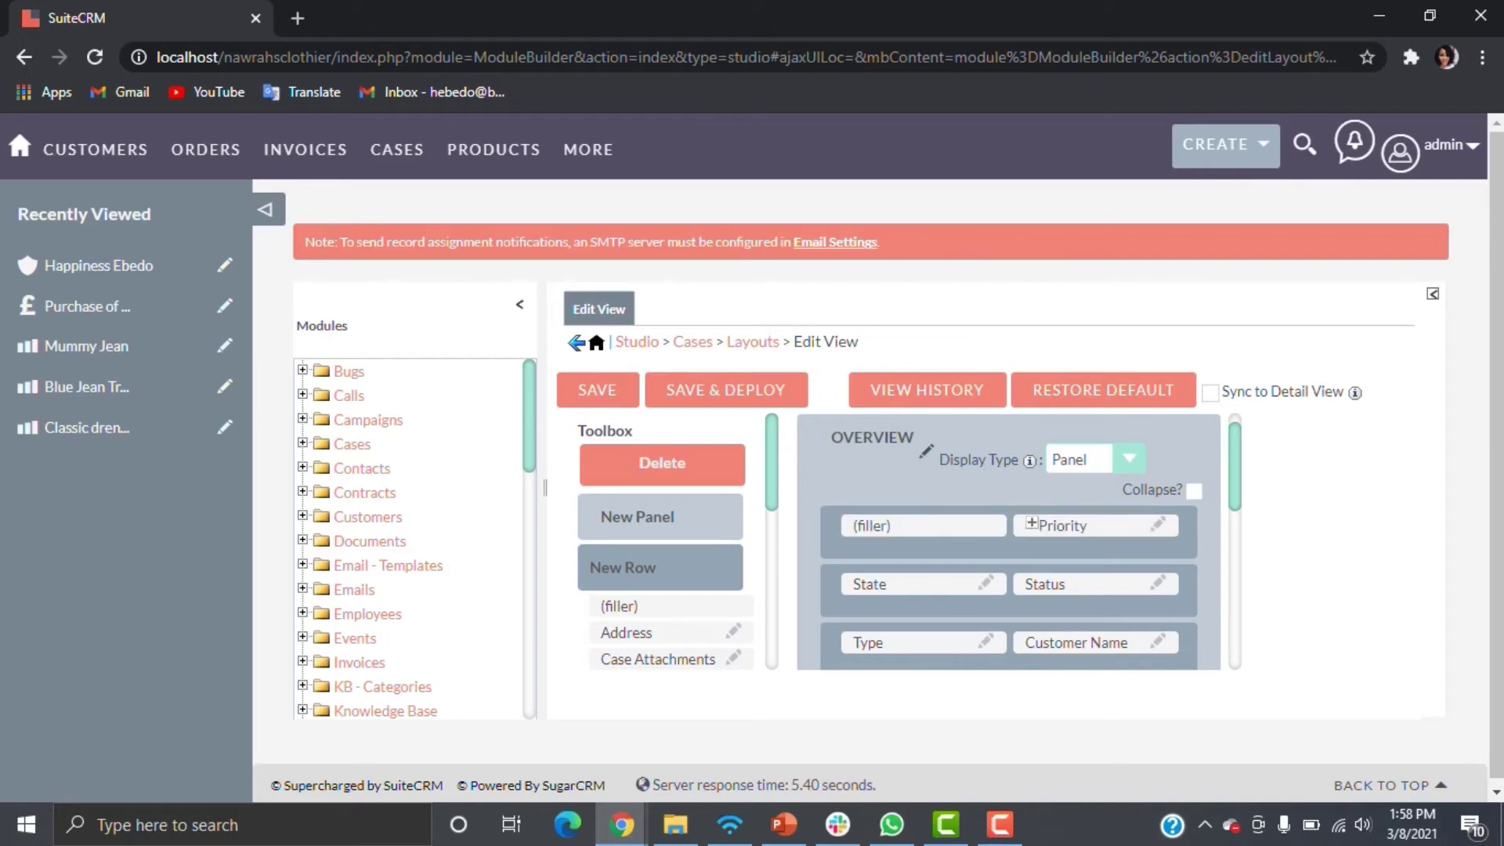
Place Case Subject in the Overview panel's first row and swap Priority there with Customer Name
scroll(1010, 541, "down", 3)
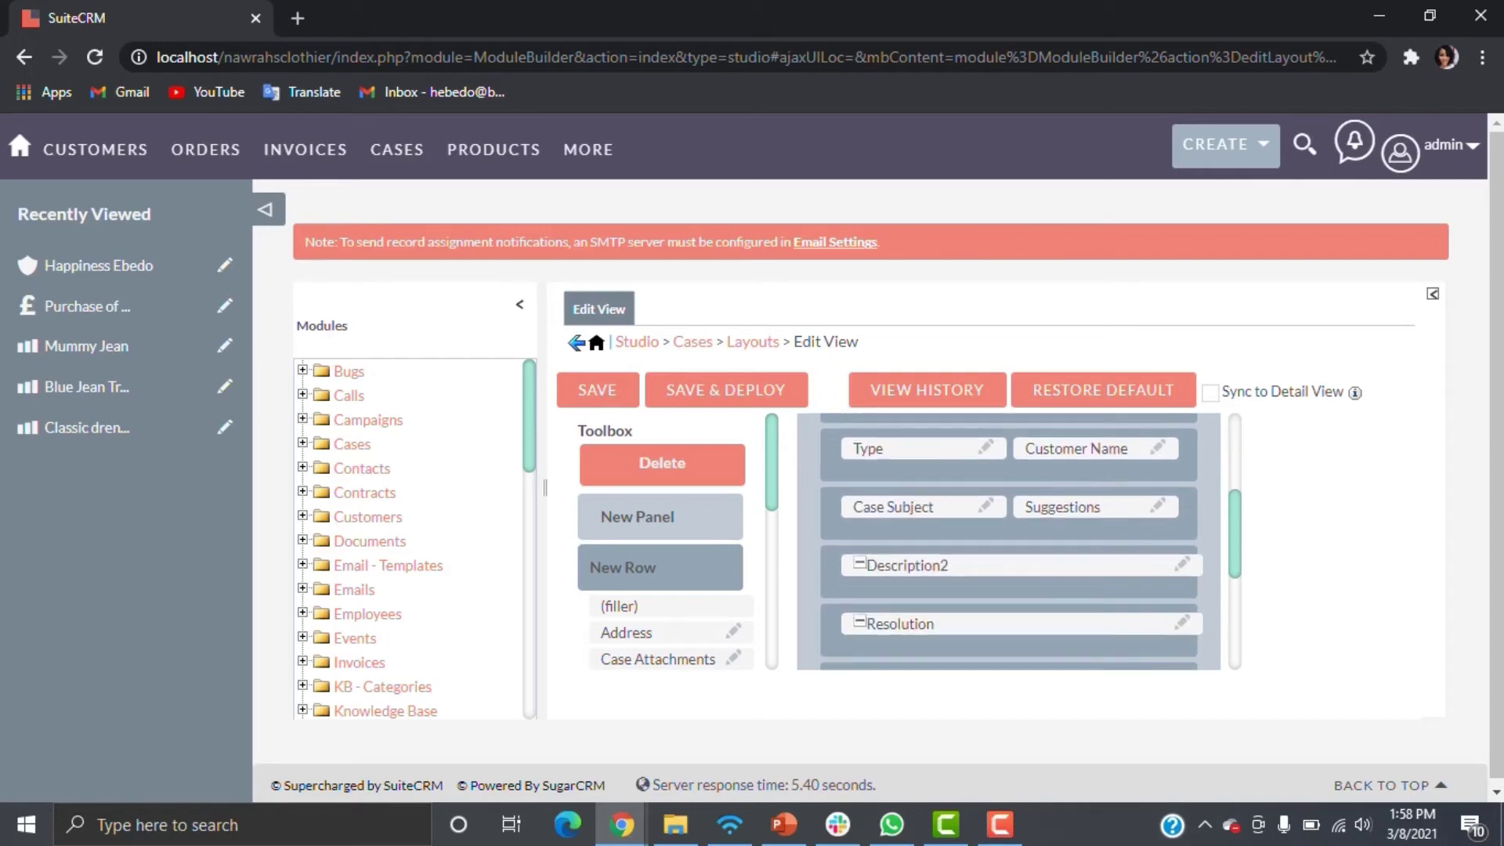
left_click_drag(925, 507, 924, 552)
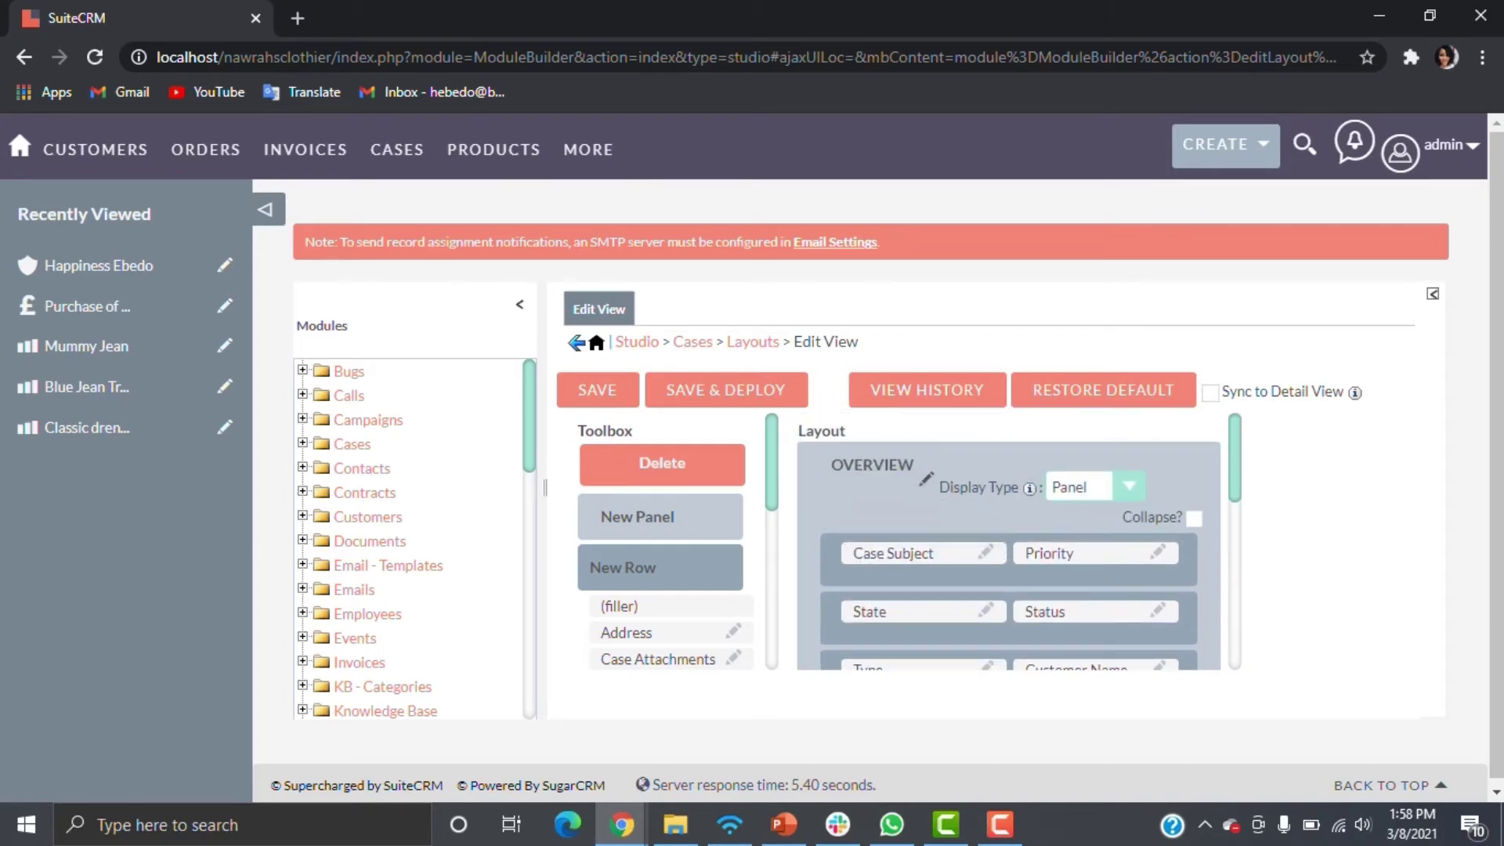
scroll(1011, 540, "down", 1)
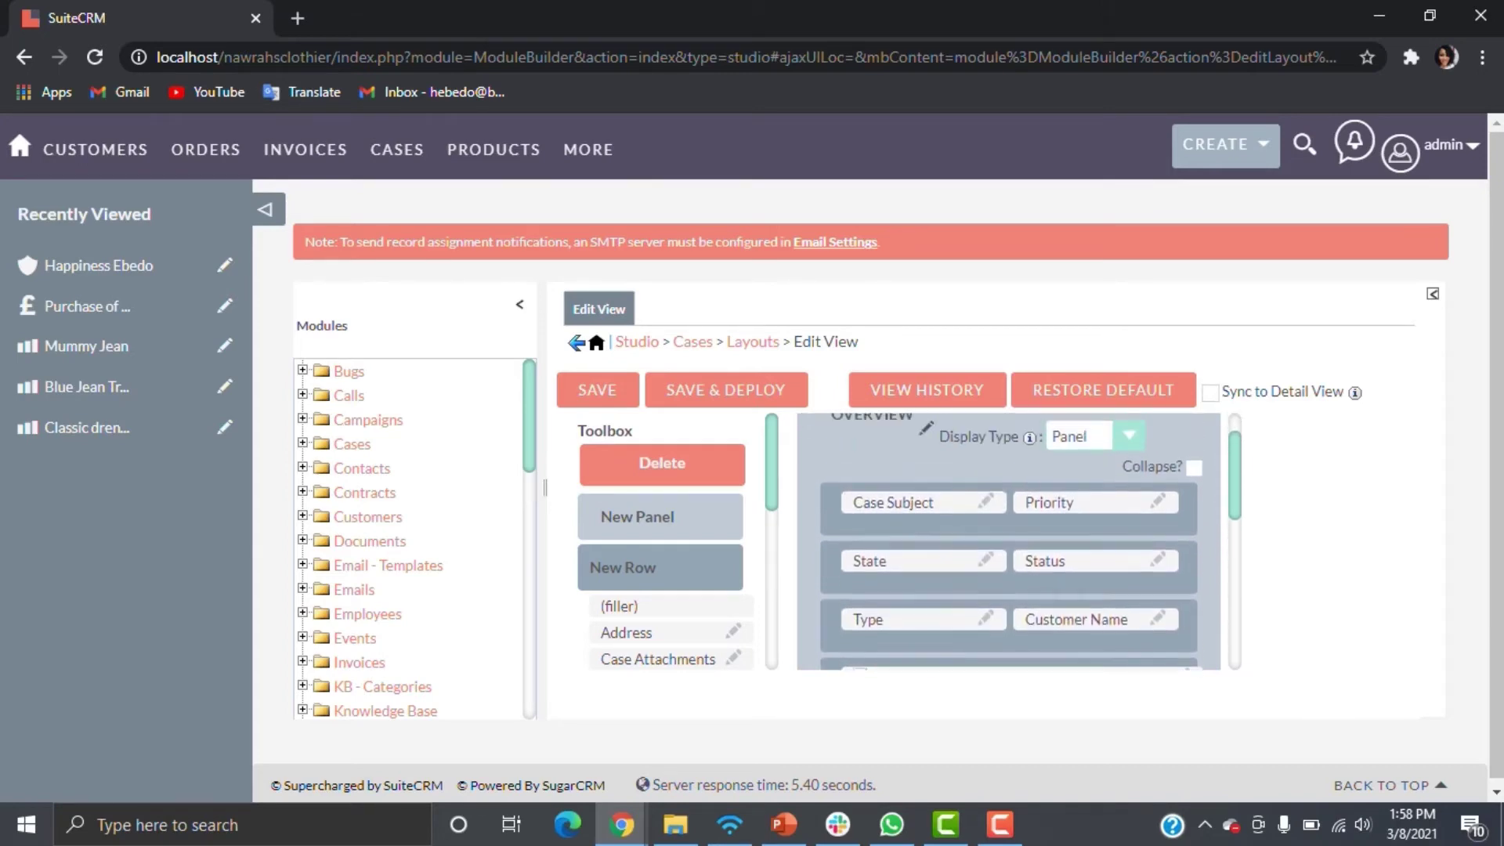
left_click_drag(1076, 619, 1077, 503)
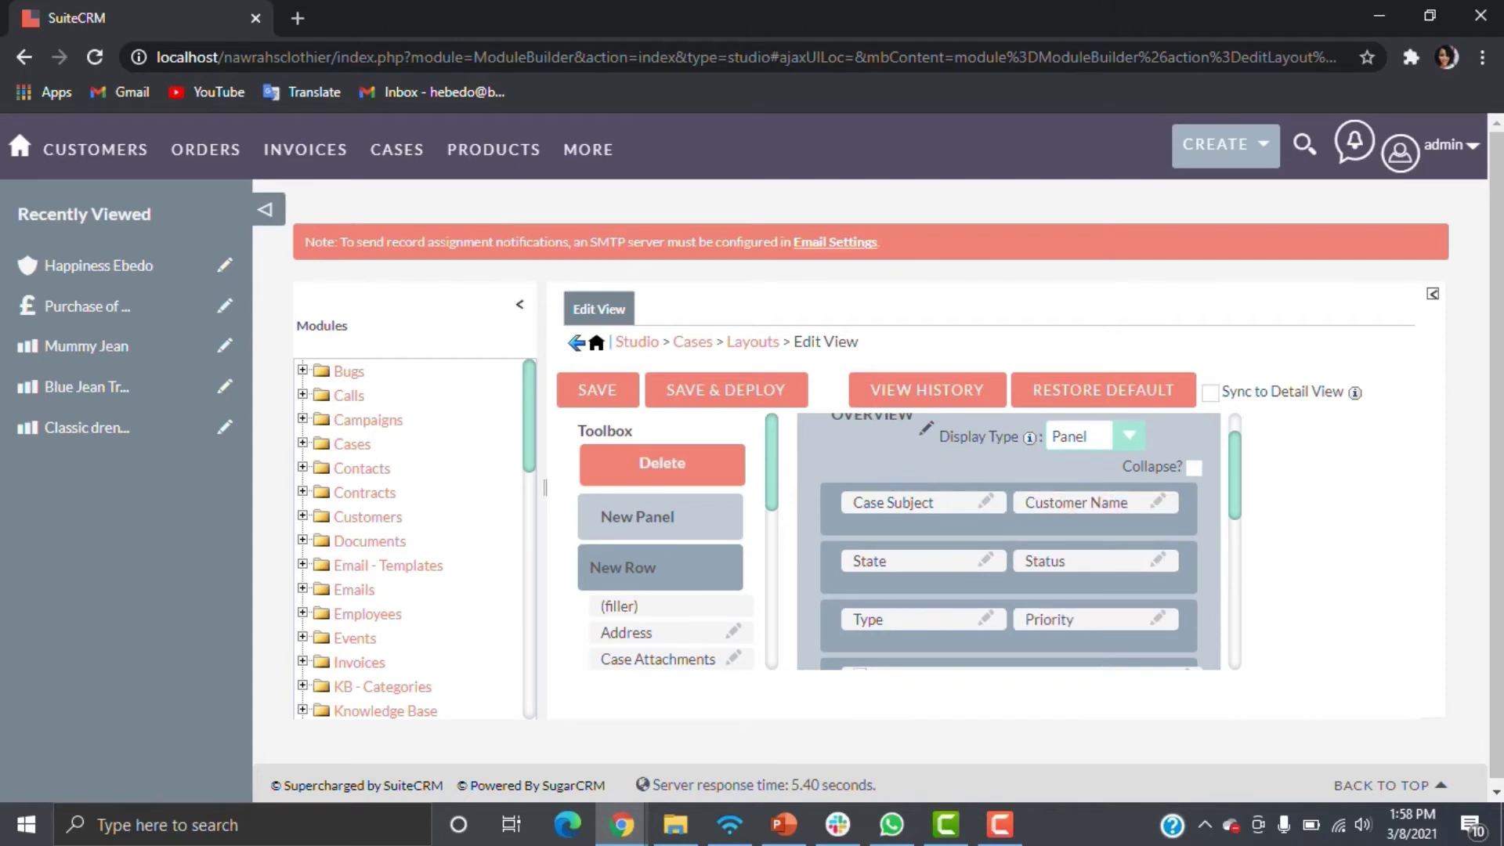
Remove the Description2, Updates - Text and Internal Update rows from the Edit View layout
scroll(1010, 541, "down", 3)
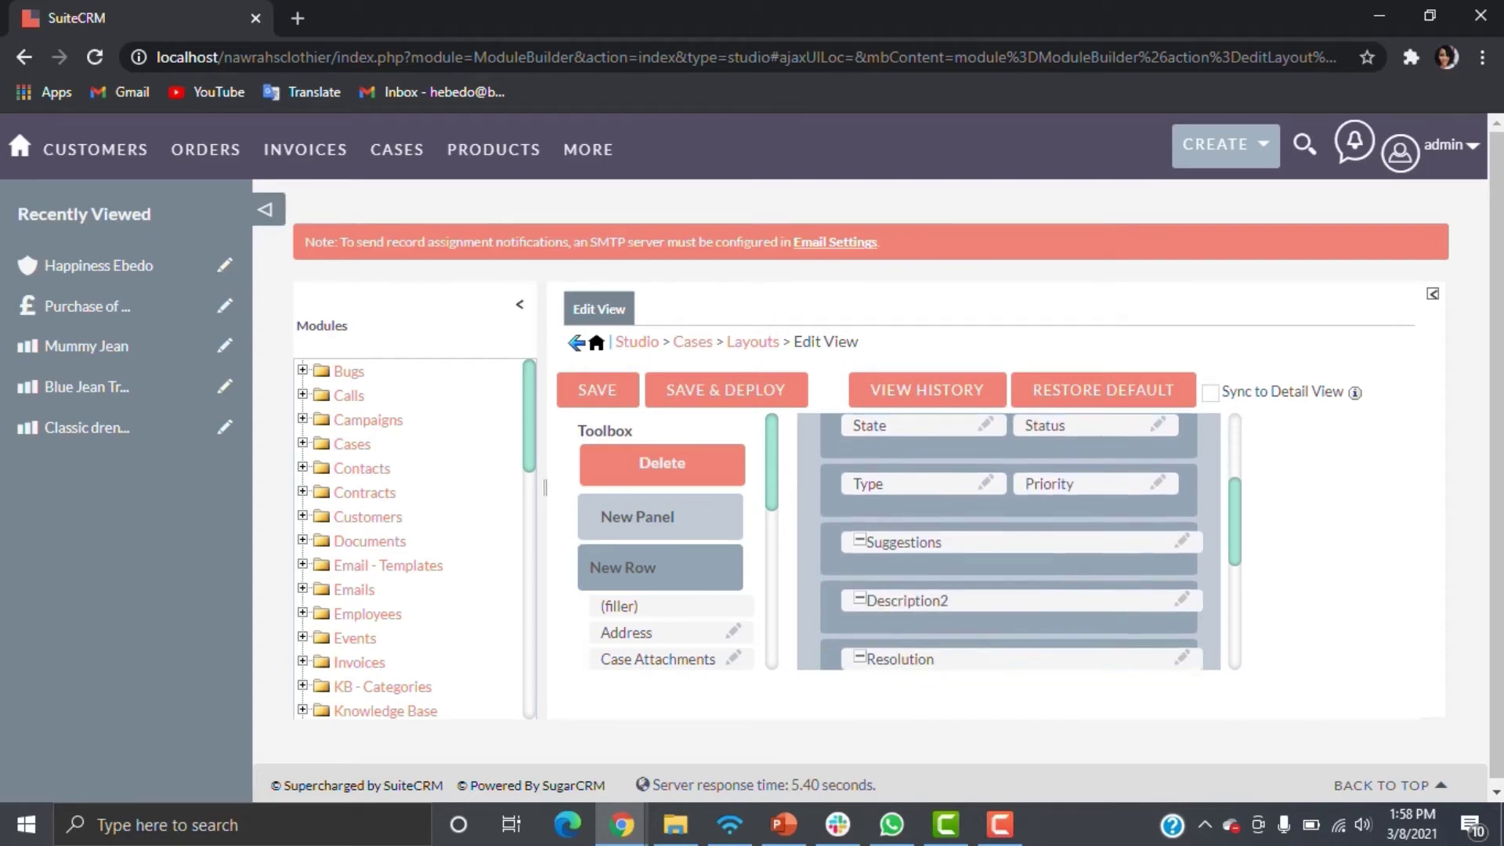
scroll(1011, 541, "down", 1)
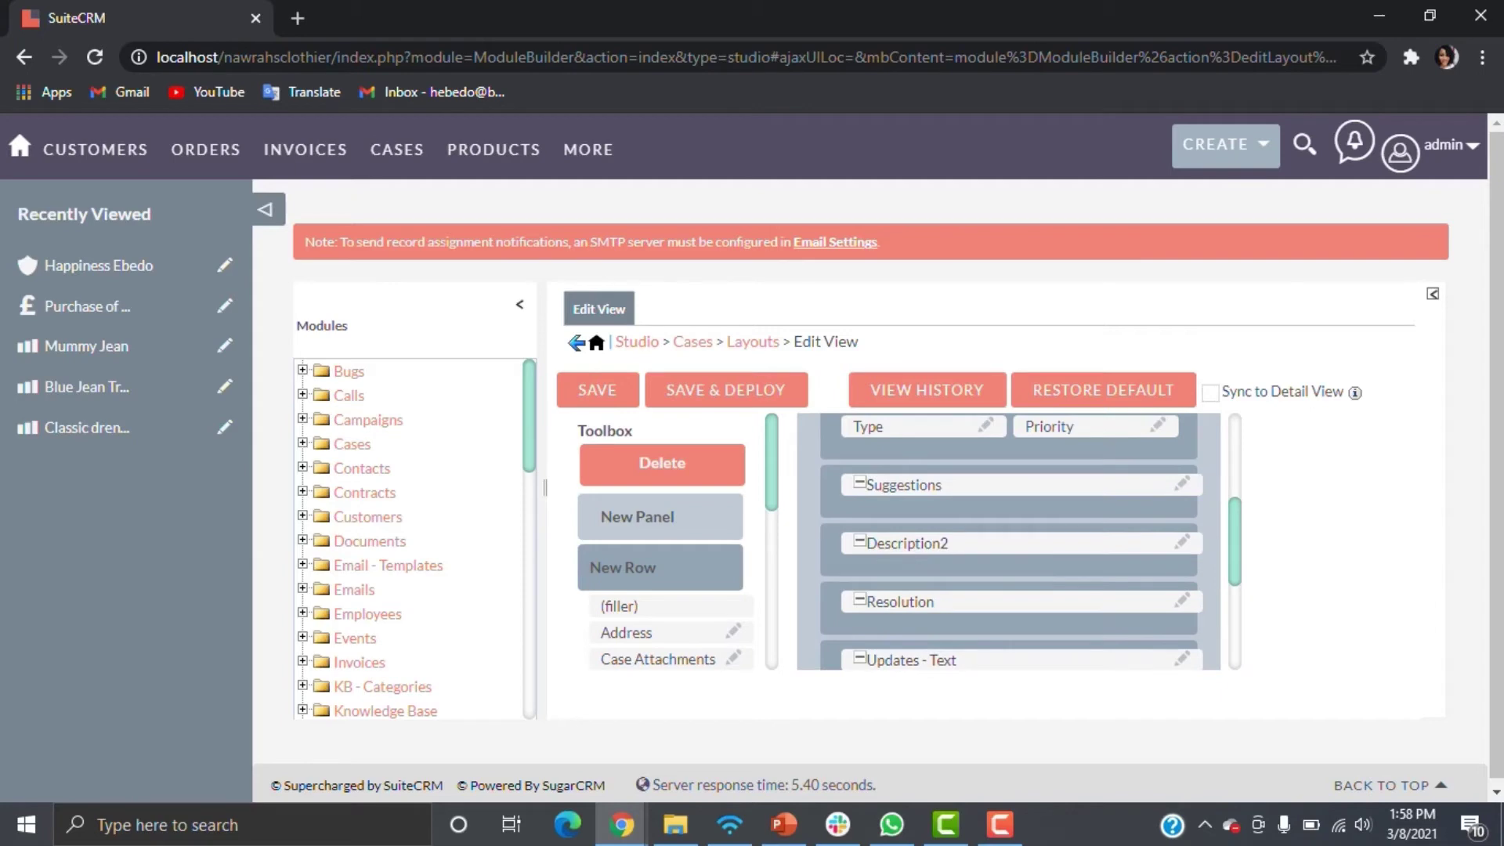
left_click_drag(906, 543, 662, 463)
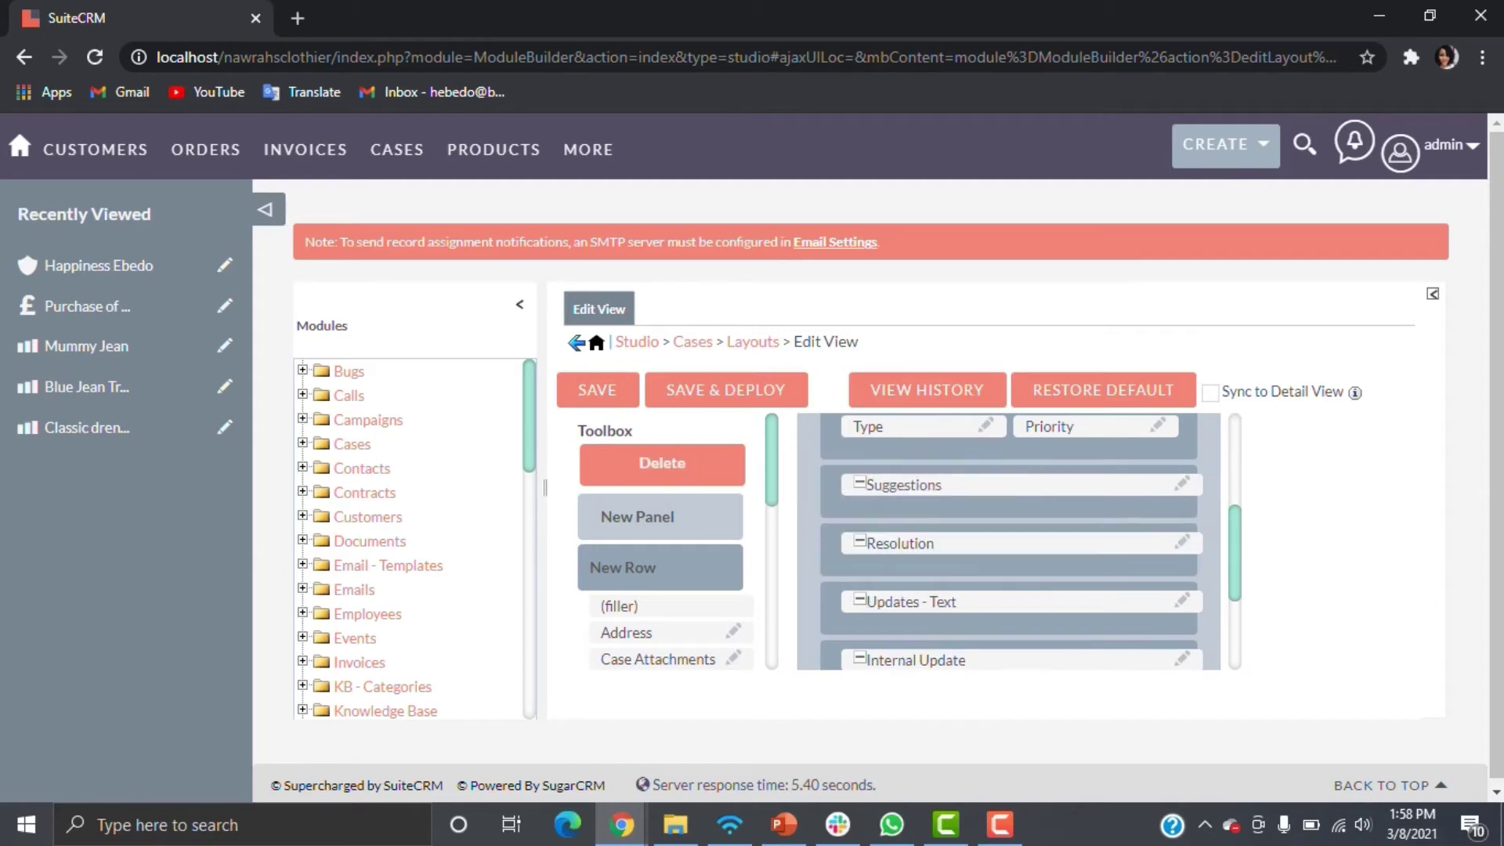
left_click_drag(940, 602, 709, 463)
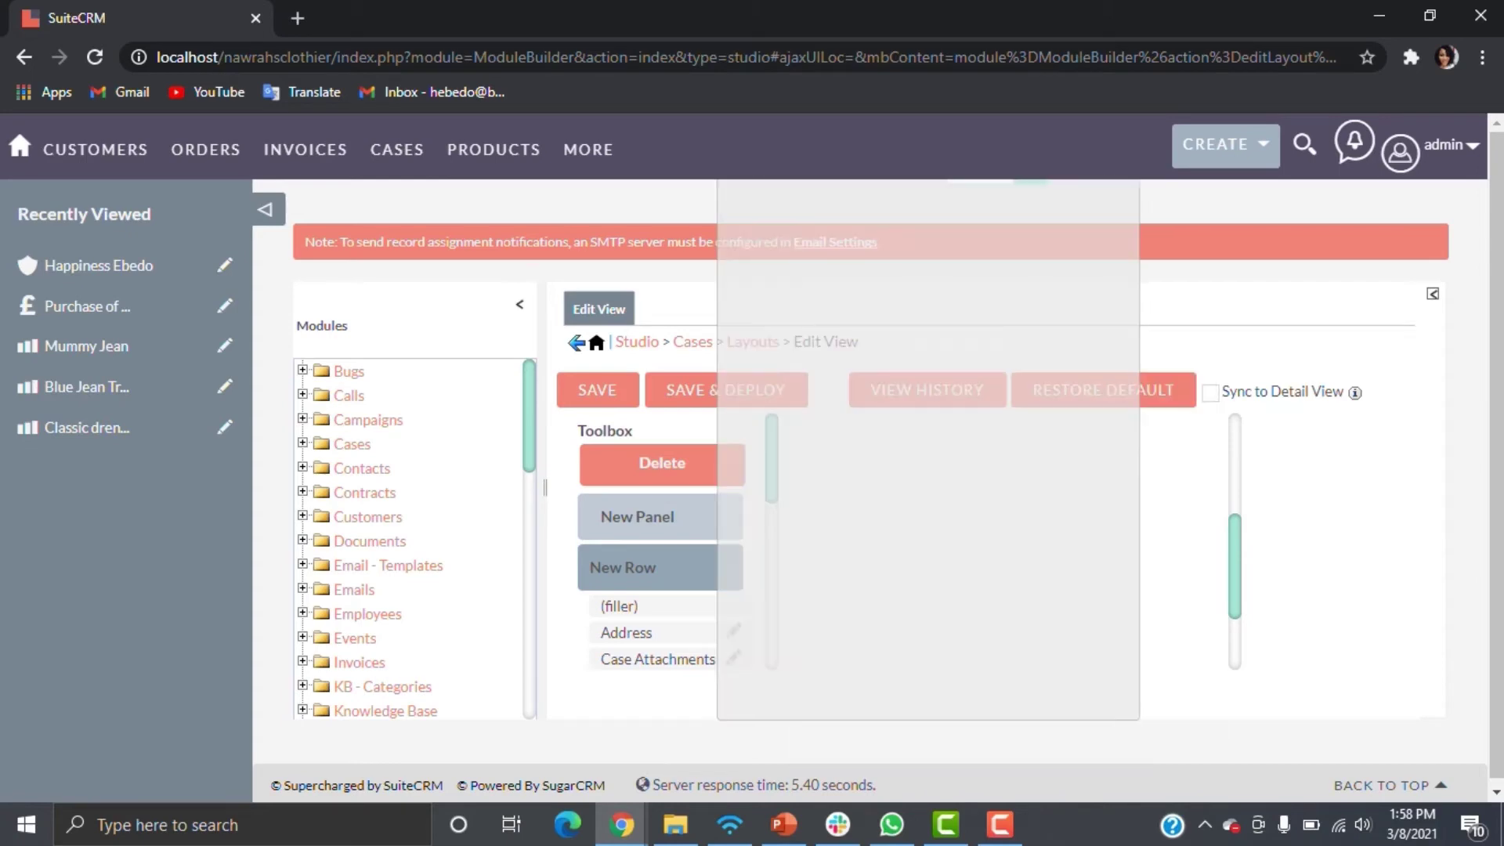
left_click_drag(922, 604, 738, 466)
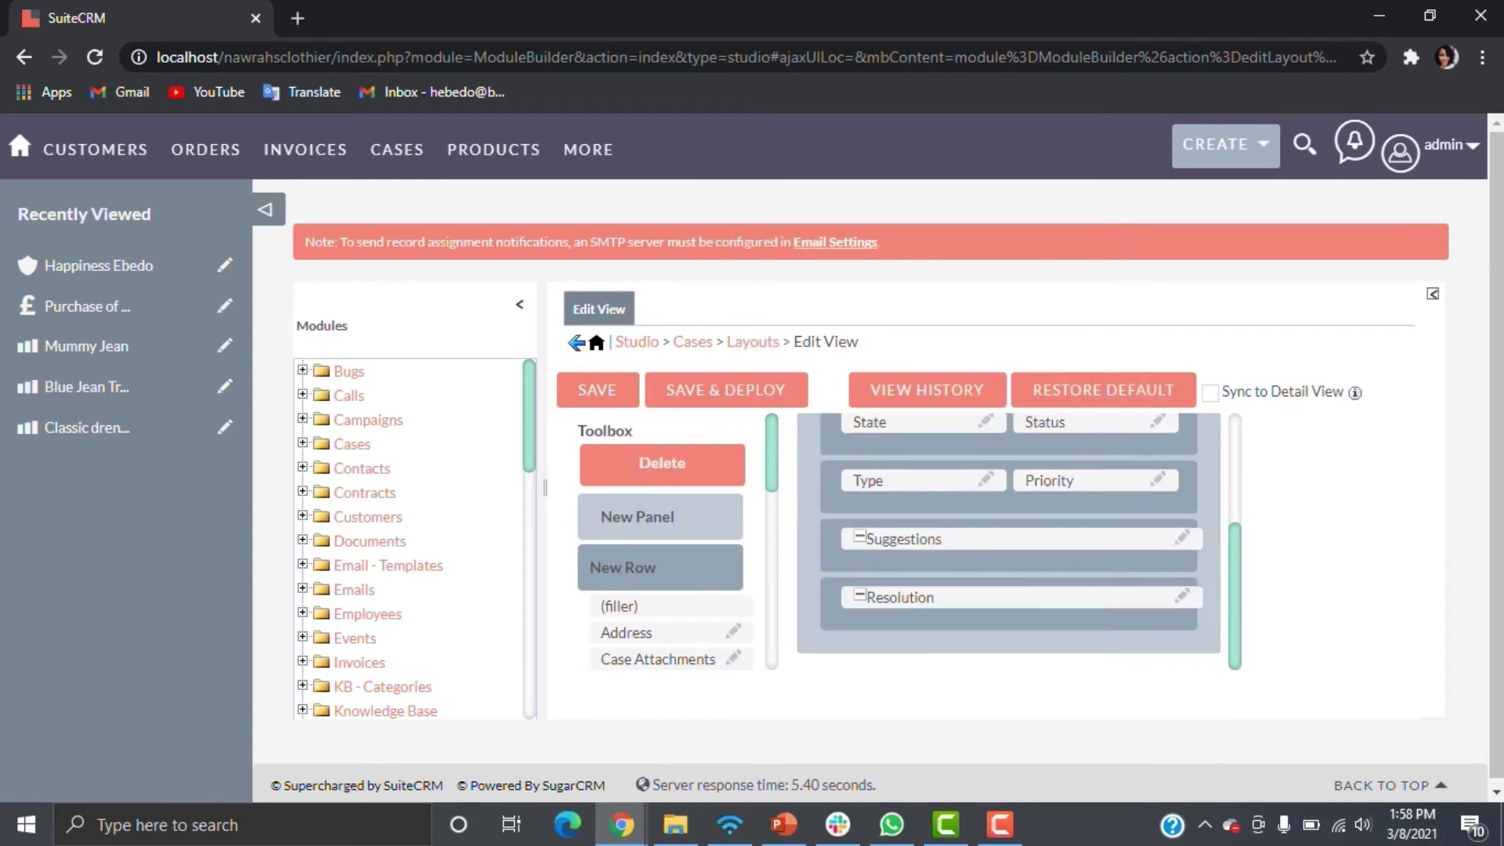
Add a row above Type containing Case Category and Sub Category, and replace State with Order in the row above it
scroll(689, 517, "down", 5)
scroll(671, 541, "up", 5)
left_click_drag(623, 484, 901, 439)
scroll(650, 533, "down", 1)
left_click_drag(647, 518, 893, 601)
scroll(671, 540, "down", 3)
left_click_drag(658, 574, 1095, 604)
left_click_drag(626, 547, 886, 545)
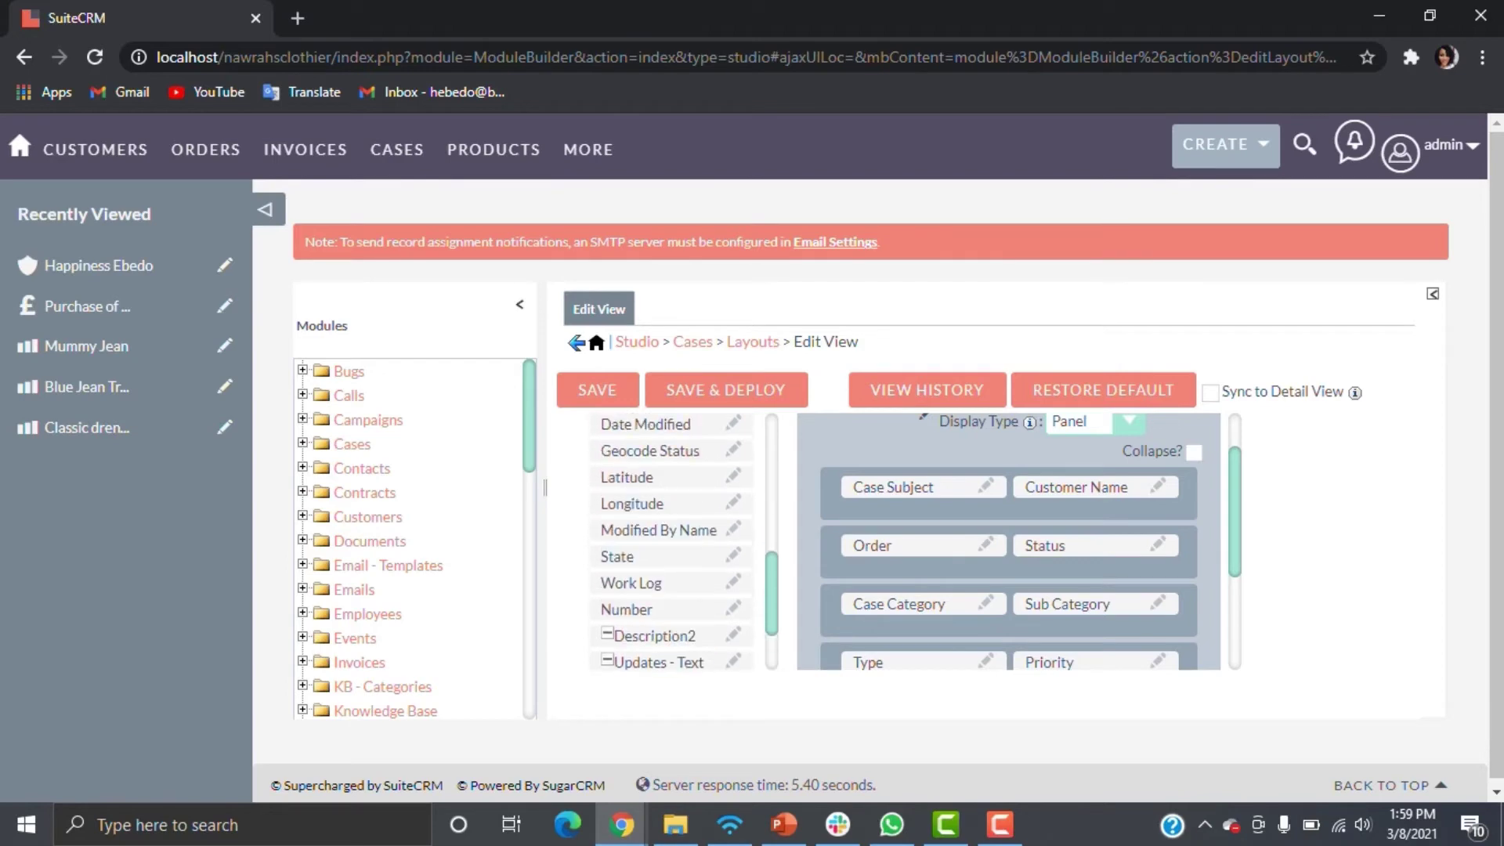
Replace Suggestions with Case Description and place Resolution beside it in the same row
scroll(671, 540, "up", 3)
scroll(1009, 541, "down", 2)
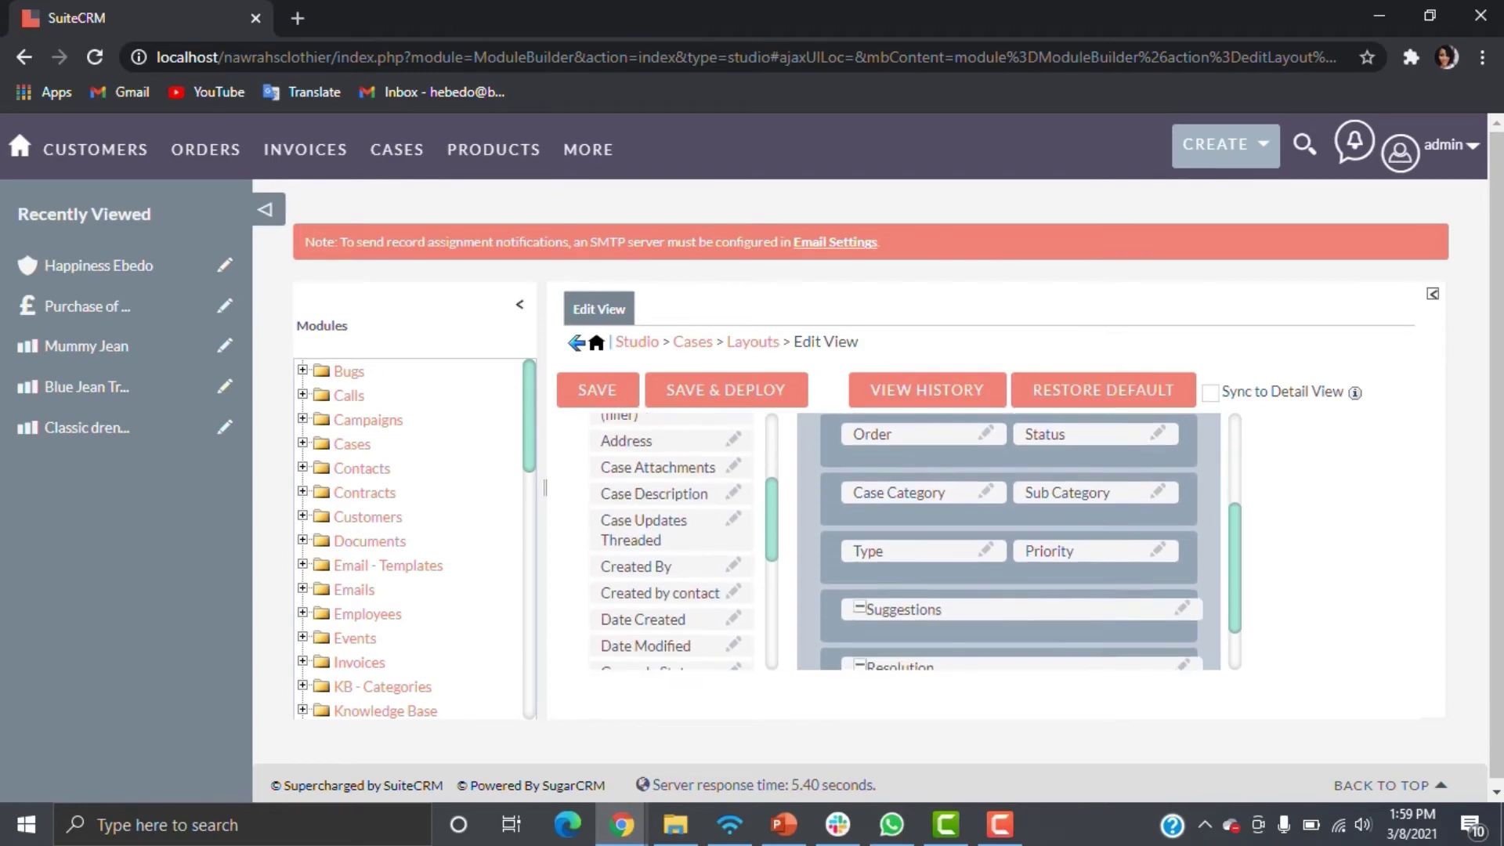
scroll(1009, 541, "down", 1)
left_click_drag(658, 493, 940, 562)
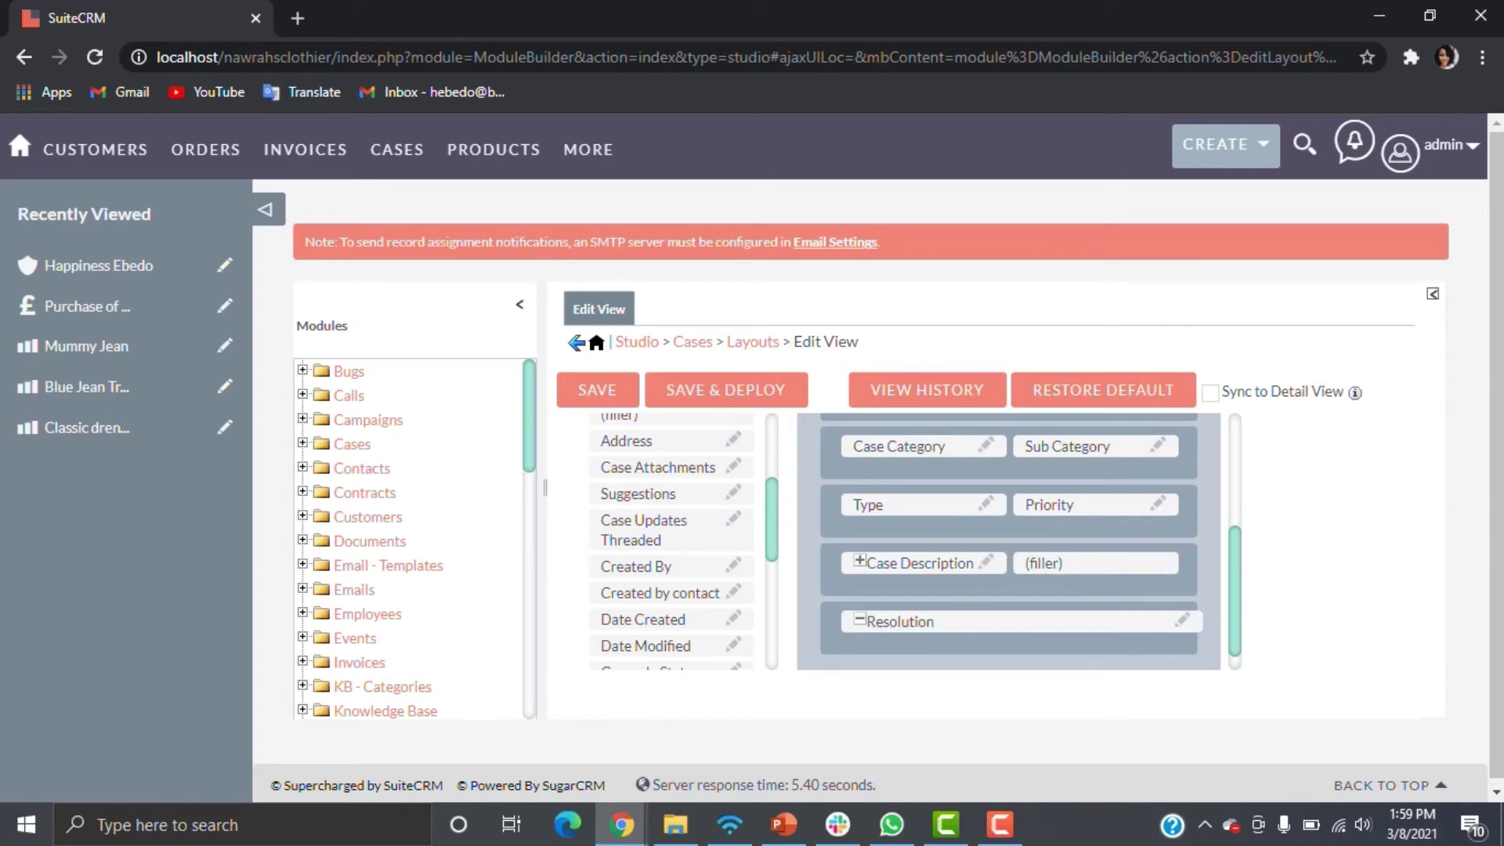
left_click_drag(909, 622, 1085, 563)
Delete the Type and Priority row and the leftover empty row from the Overview panel
scroll(665, 548, "up", 3)
left_click_drag(885, 644, 674, 471)
left_click_drag(885, 559, 674, 470)
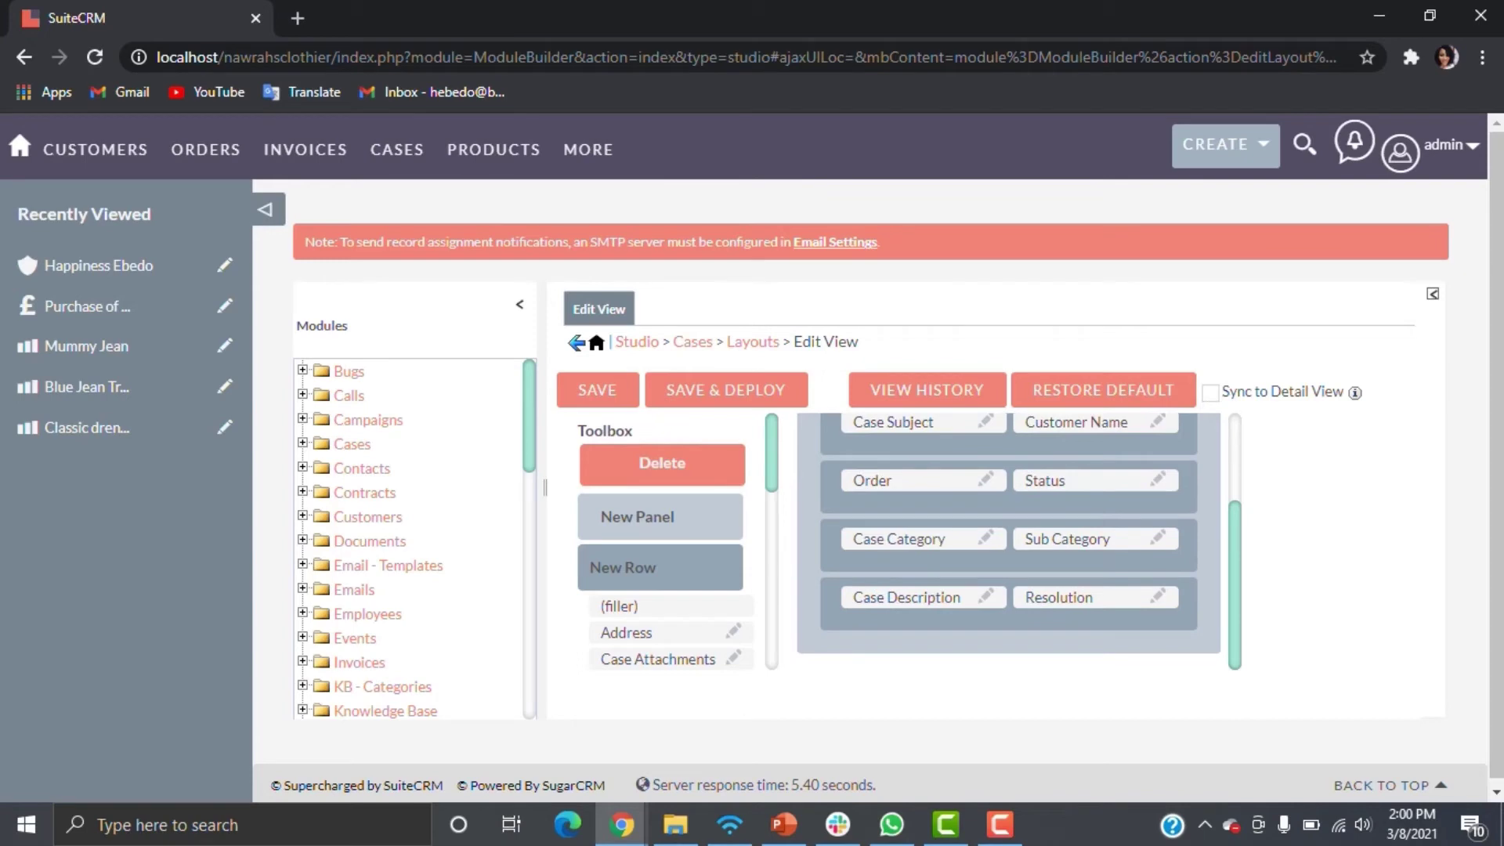
Swap Order and Status in the second row, and save and deploy the Edit View layout
scroll(1020, 541, "up", 1)
left_click_drag(908, 564, 1077, 564)
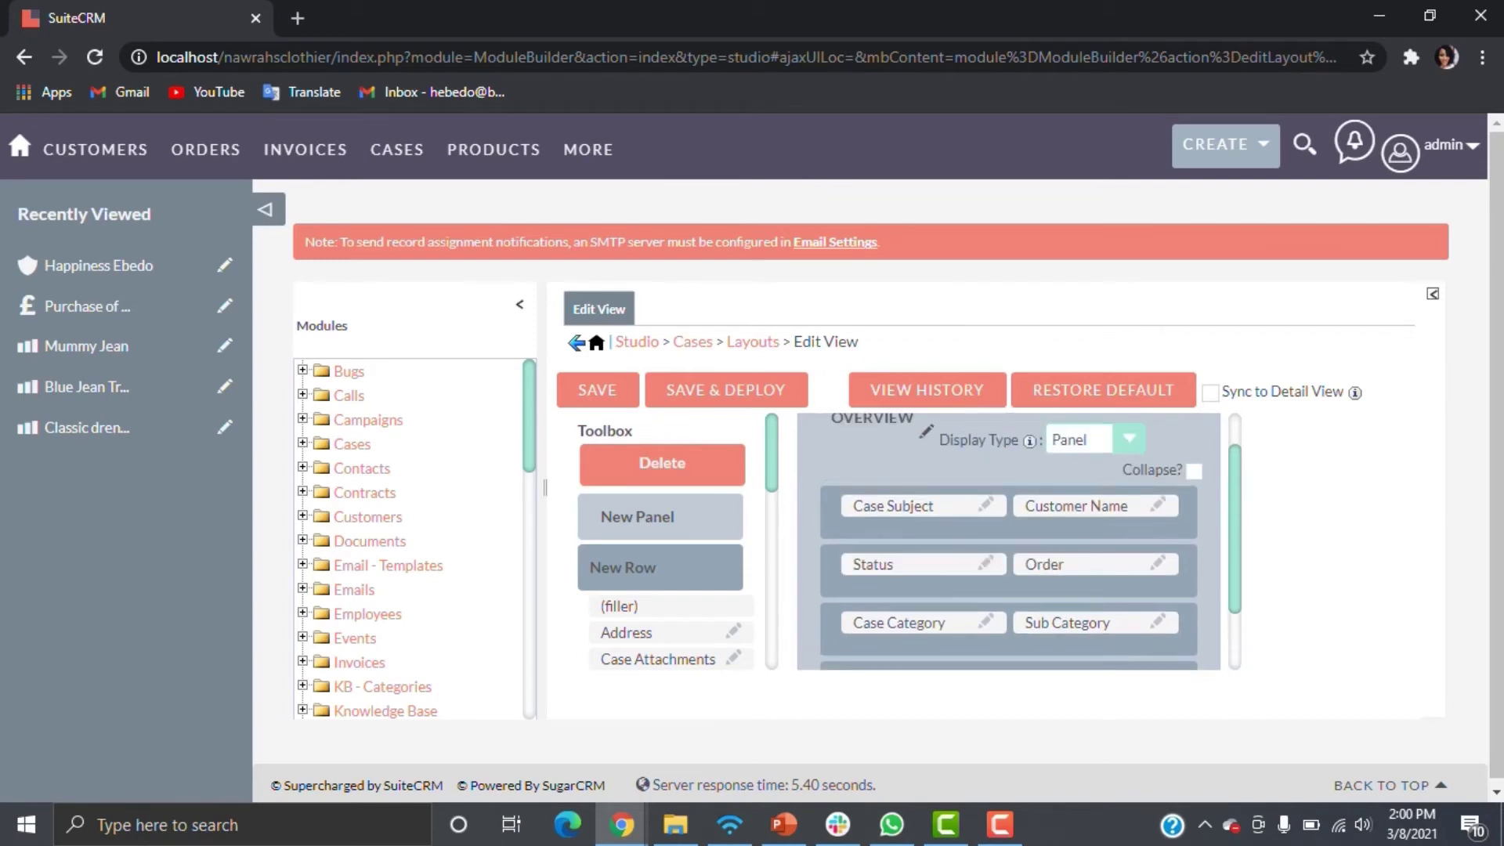
left_click(726, 390)
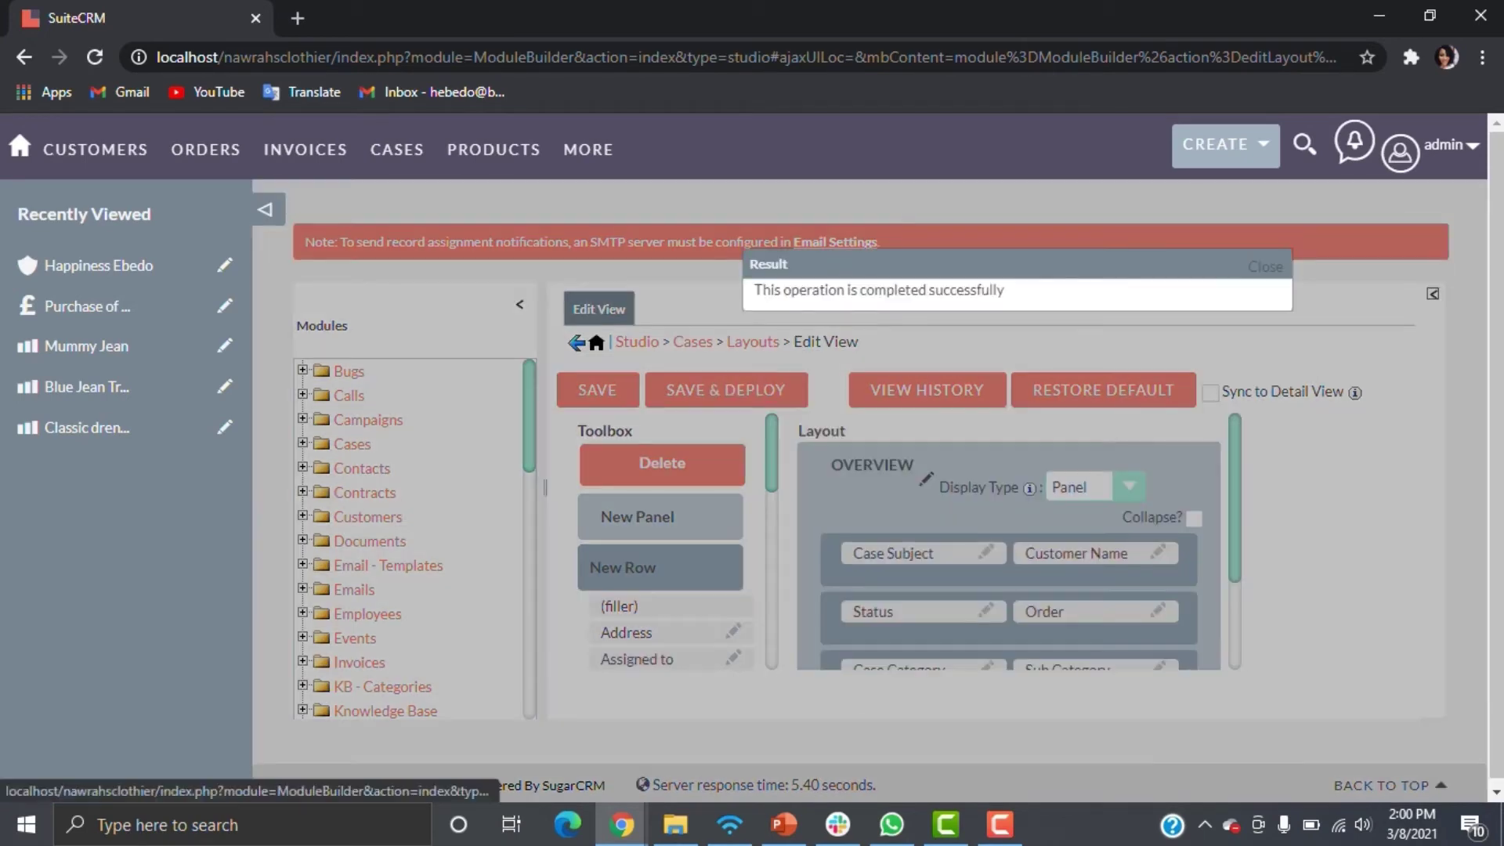
left_click(1265, 267)
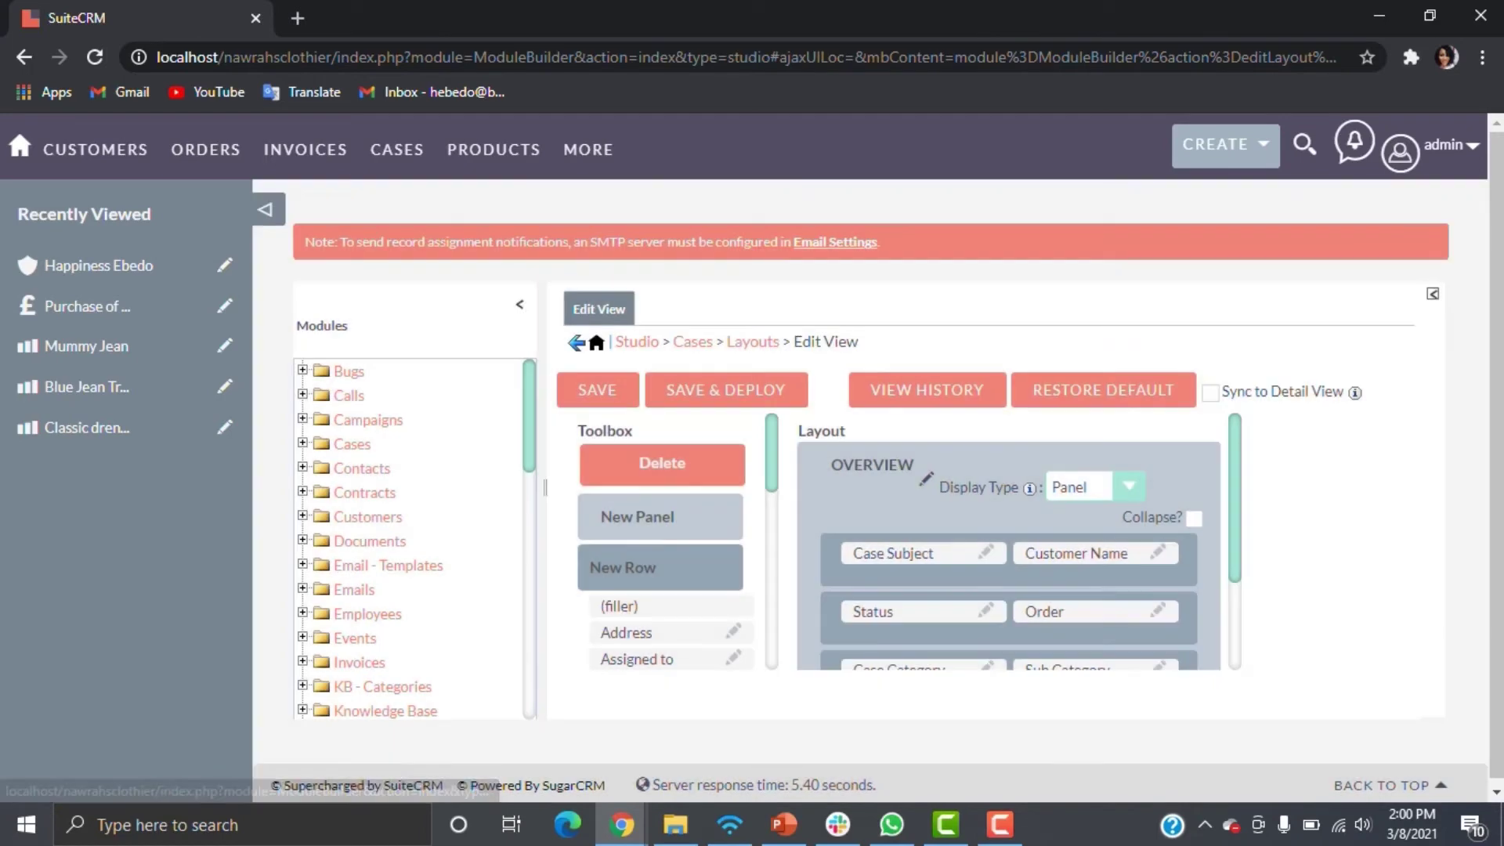
Open the Detail View layout of Cases and add two new rows below the Case Description row
left_click(752, 342)
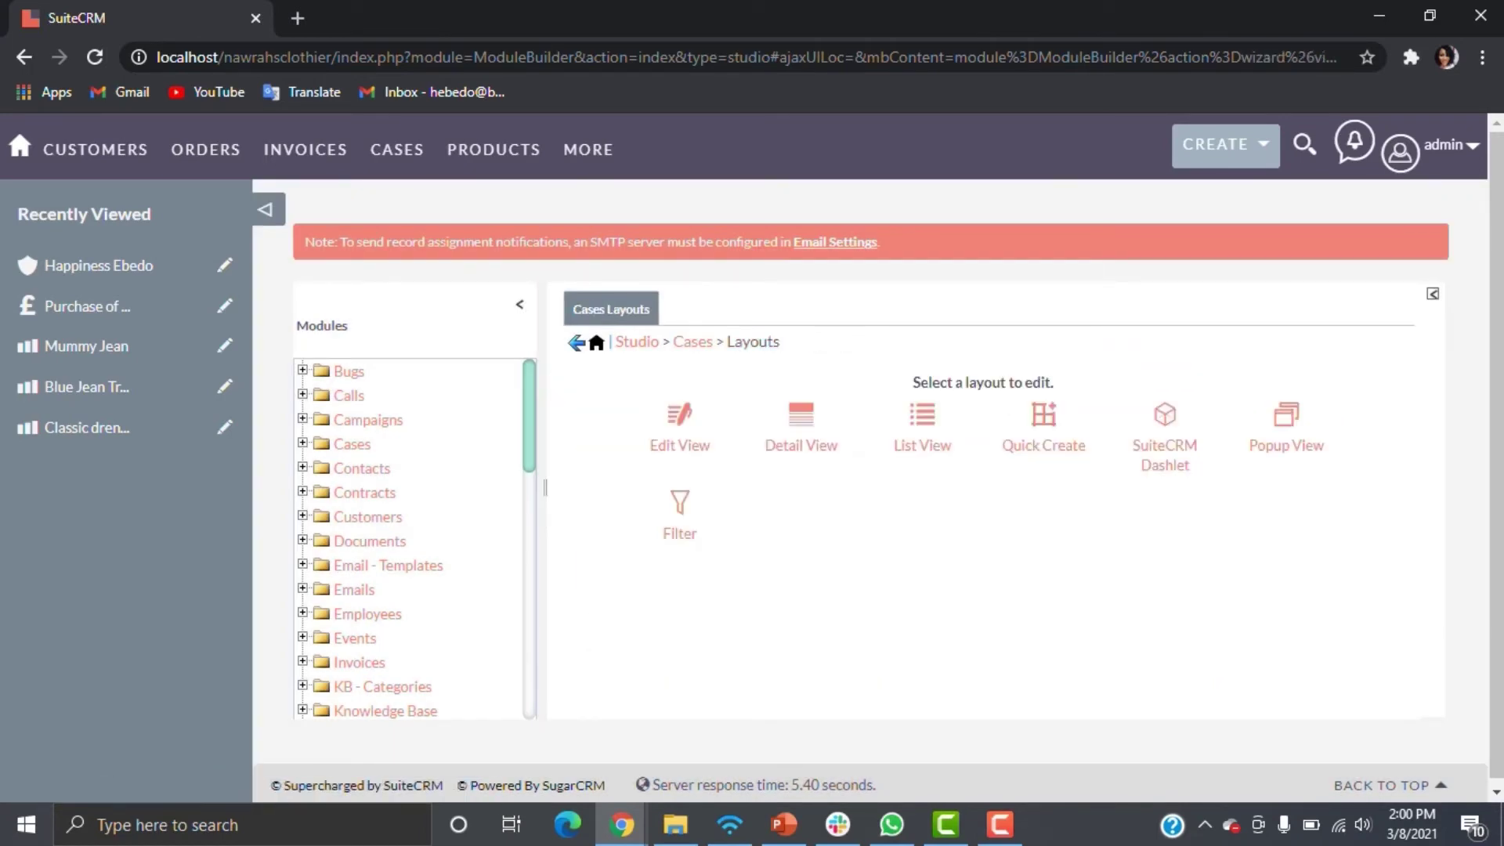
left_click(801, 443)
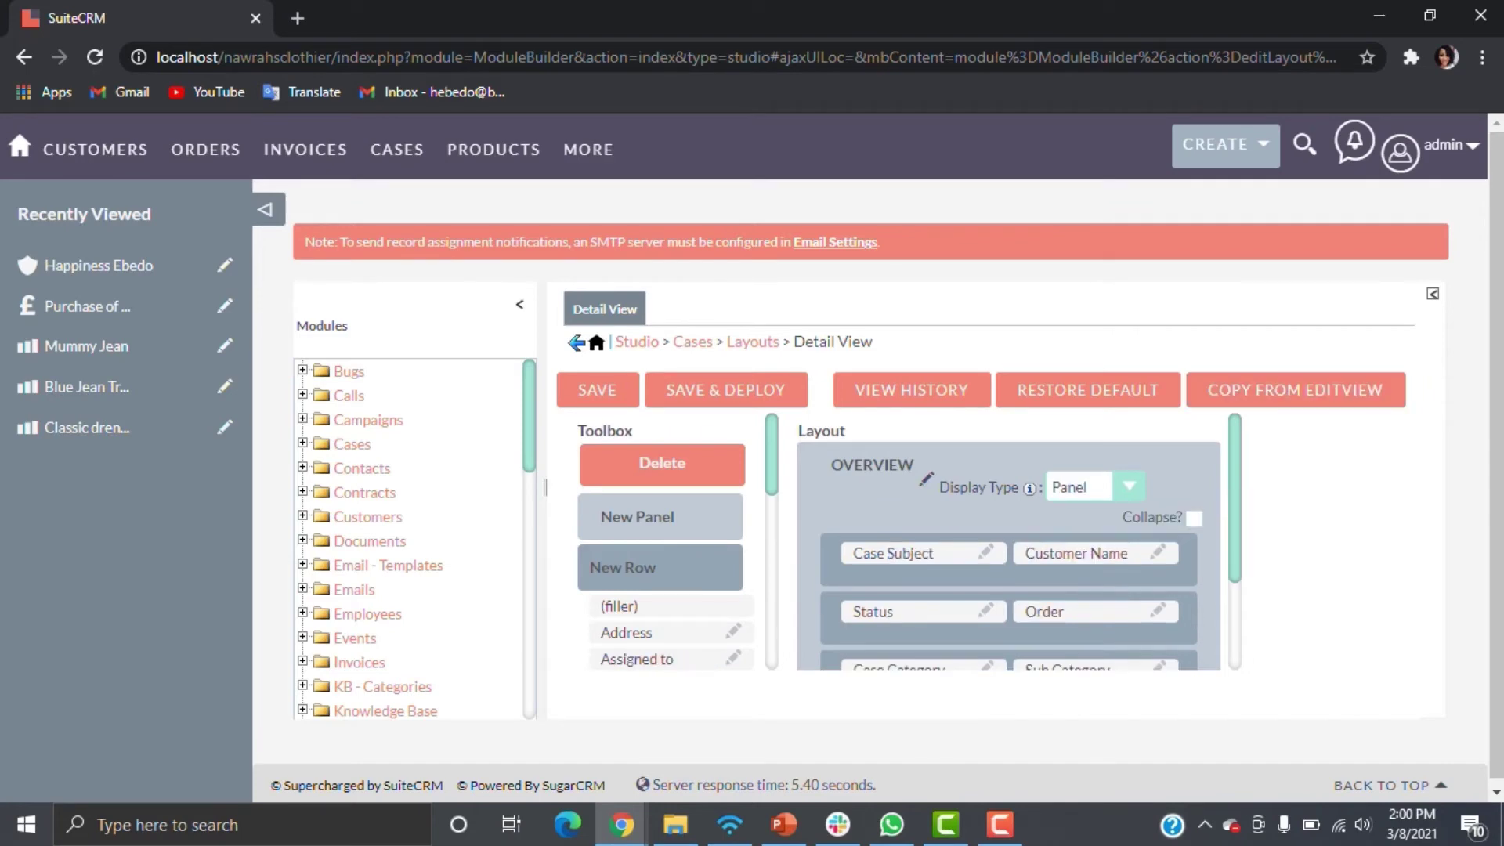
scroll(1010, 541, "down", 2)
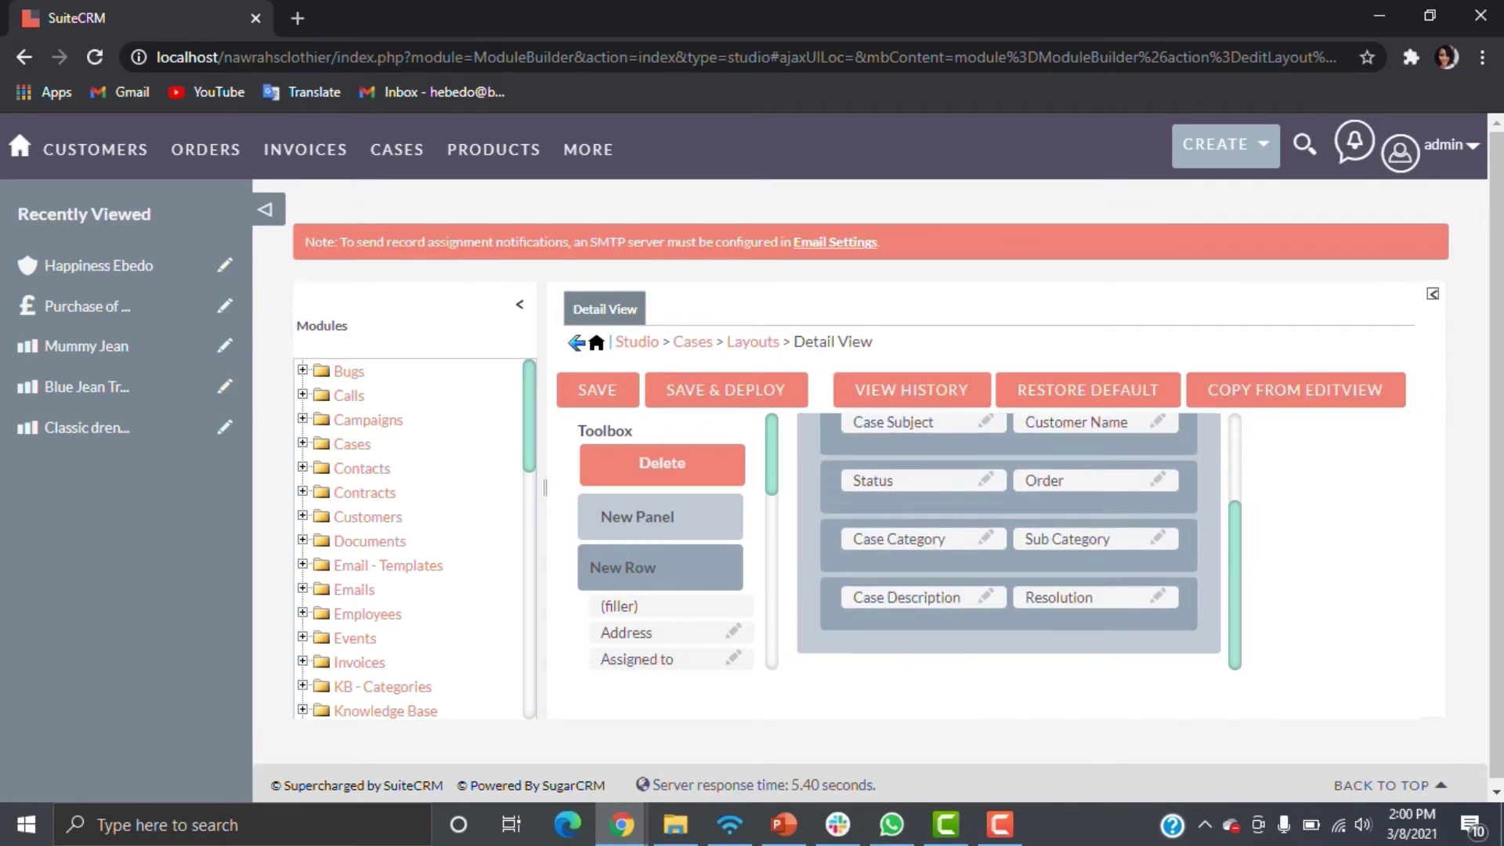
scroll(666, 541, "down", 2)
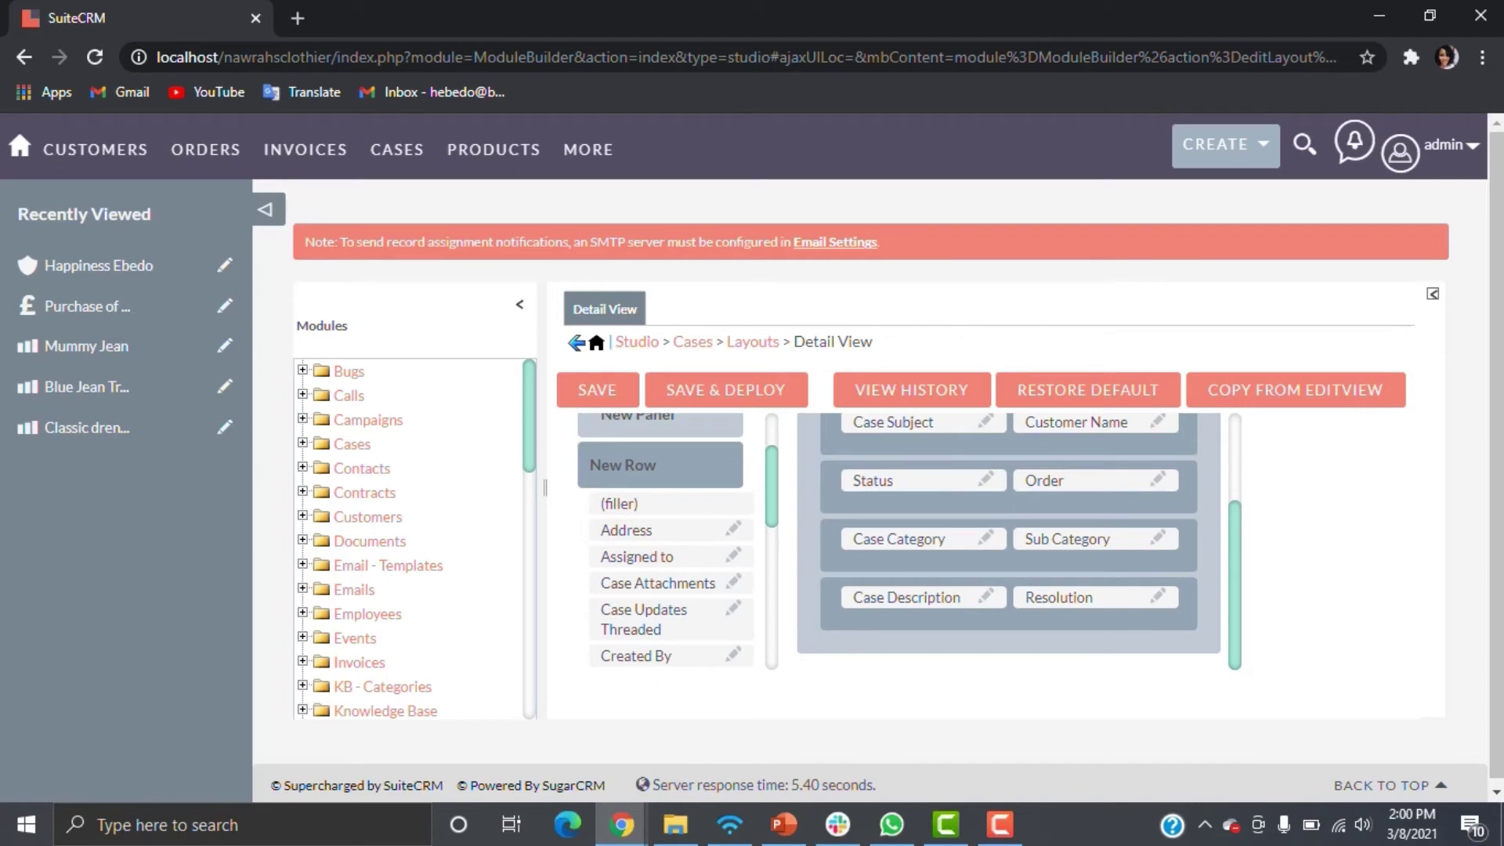
scroll(666, 540, "up", 1)
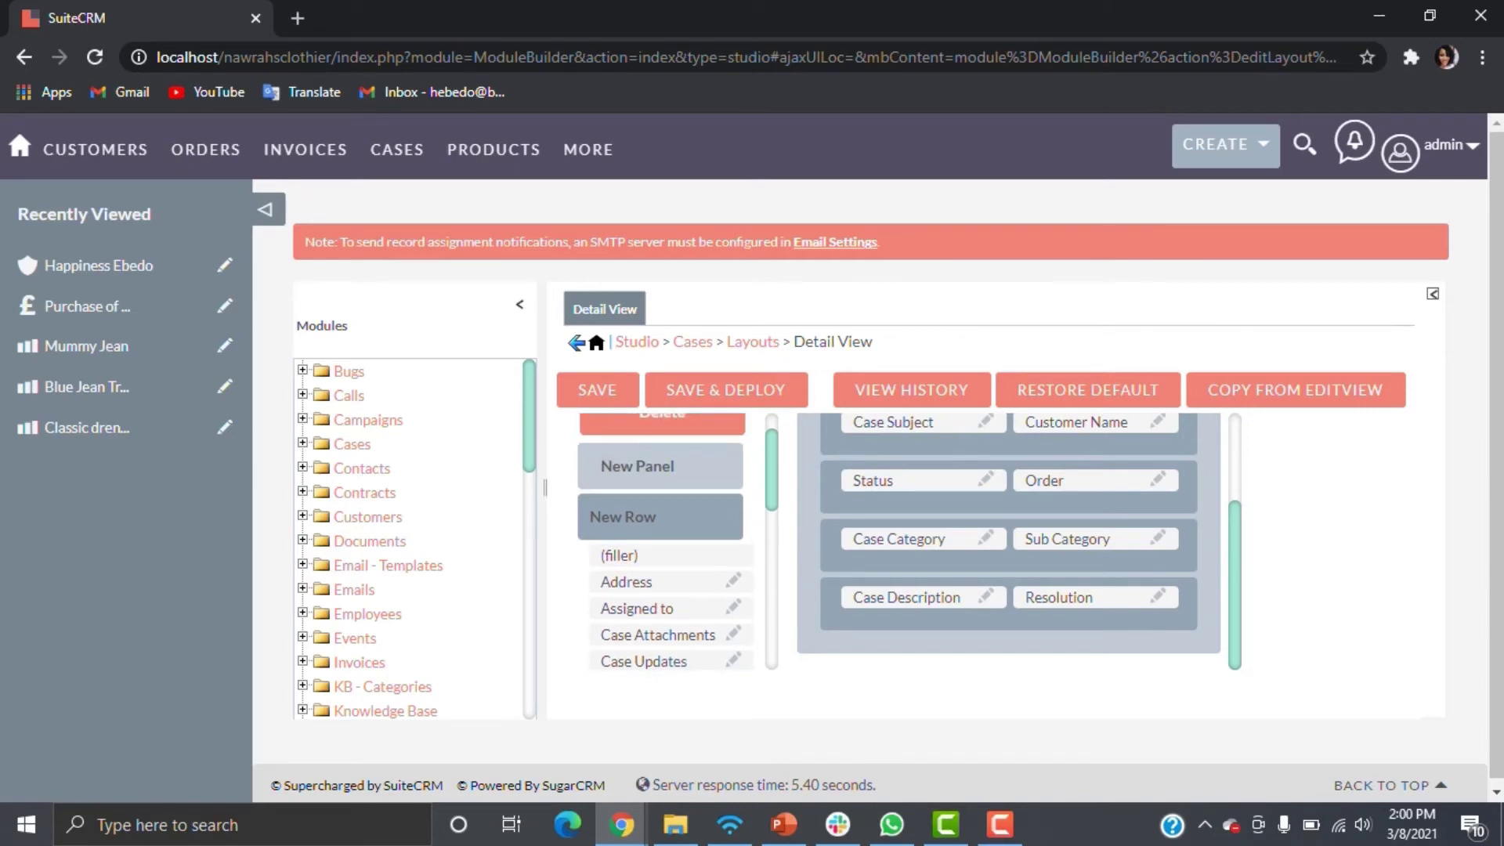
left_click_drag(622, 517, 881, 615)
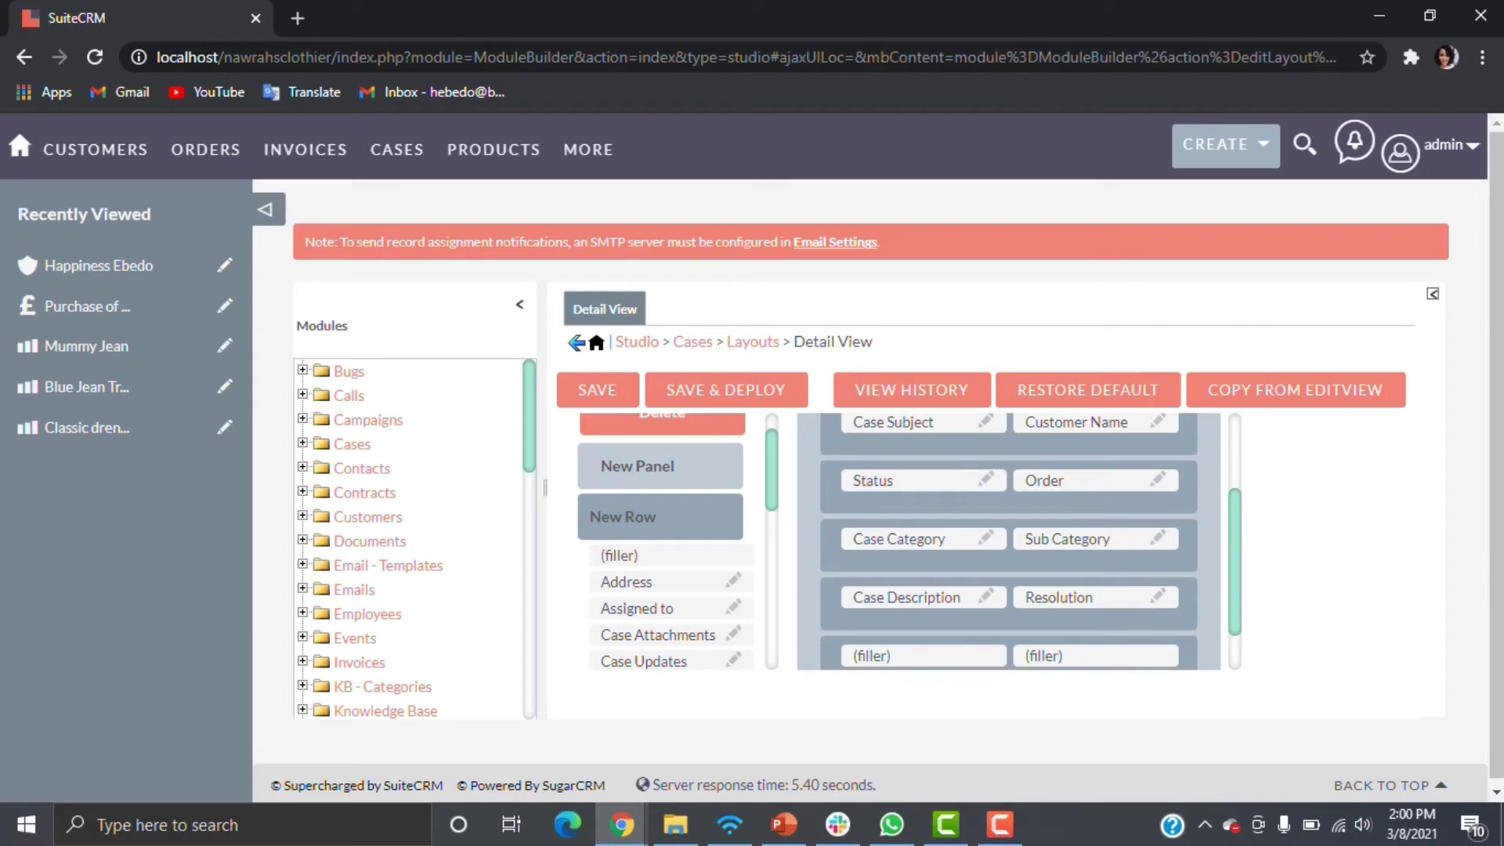
left_click_drag(622, 516, 905, 615)
scroll(904, 595, "down", 2)
scroll(666, 541, "down", 2)
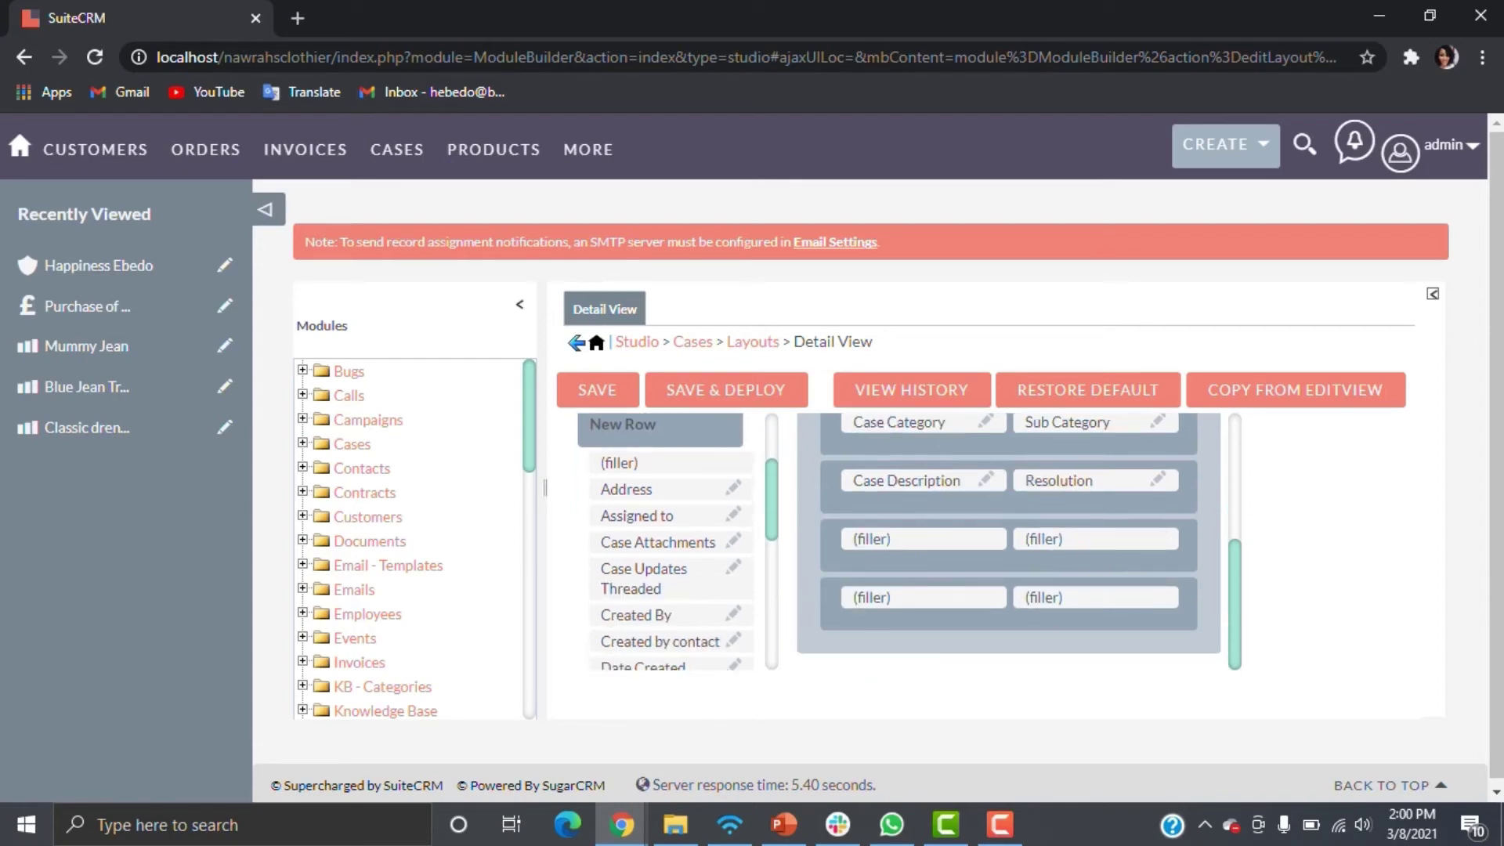
Fill the two empty rows with Date Created, Created By, Date Modified and Assigned to, and save and deploy the Detail View
scroll(666, 549, "down", 1)
left_click_drag(642, 622, 901, 541)
left_click_drag(636, 571, 1092, 541)
left_click_drag(636, 470, 1095, 596)
left_click_drag(646, 570, 925, 597)
left_click(726, 390)
left_click(1265, 267)
In the Cases List View layout, move Priority from Default to Available, and save and deploy the layout
left_click(753, 342)
left_click(923, 427)
left_click(753, 342)
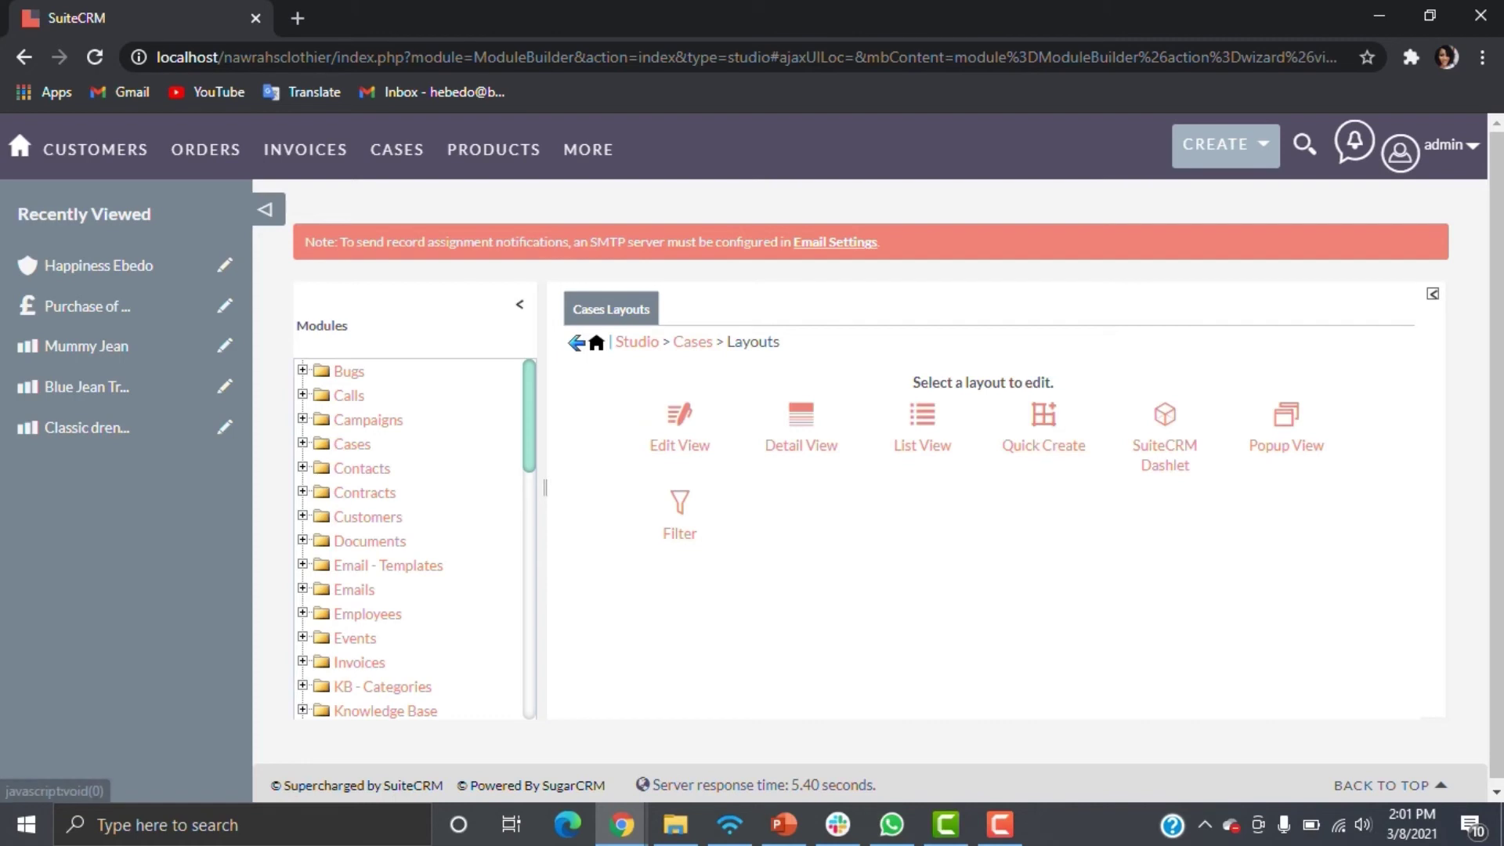
left_click(923, 439)
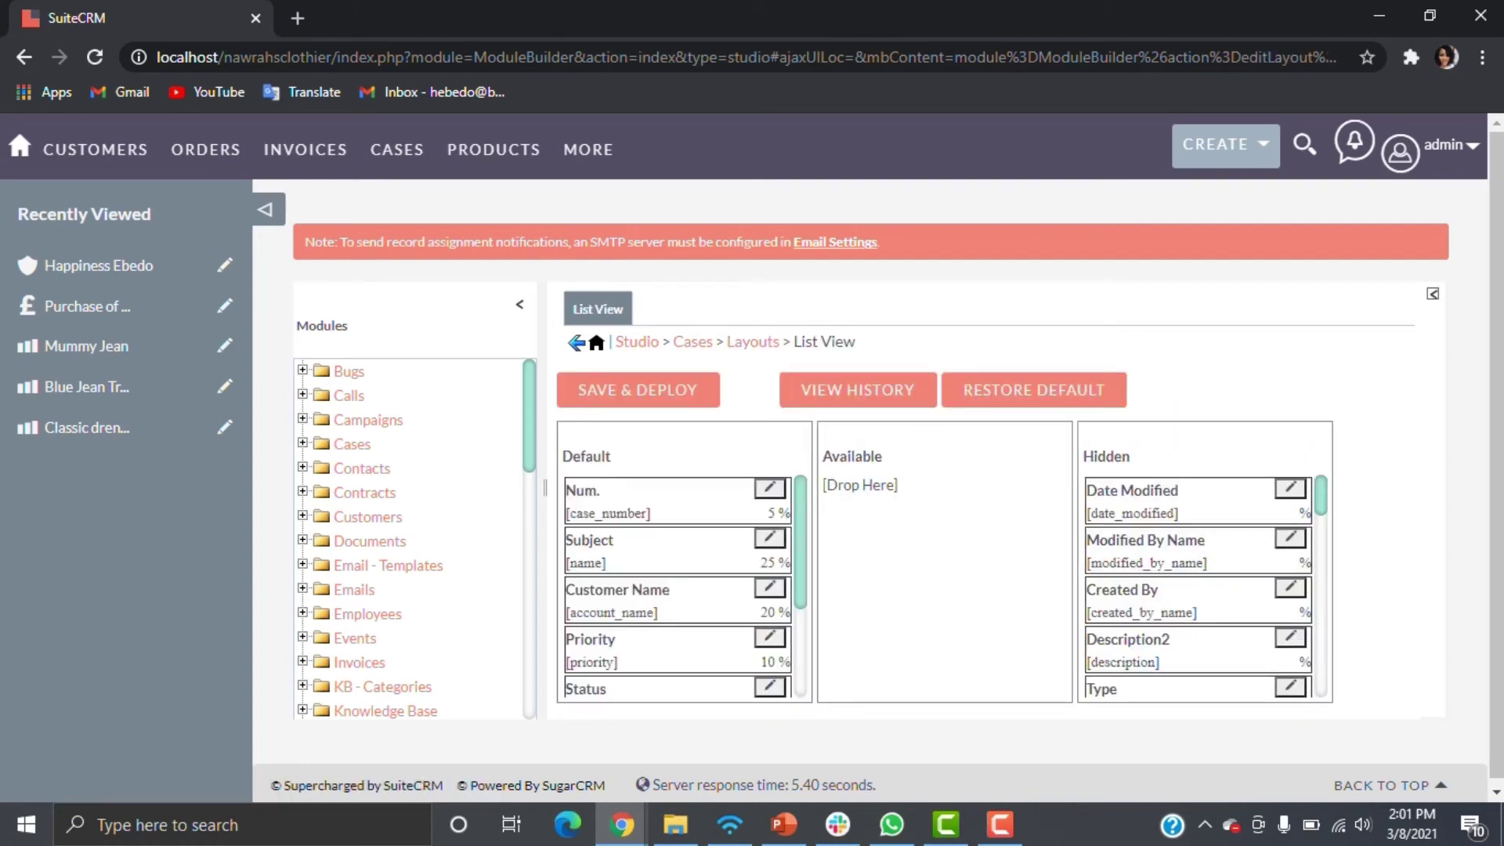
left_click_drag(596, 642, 853, 494)
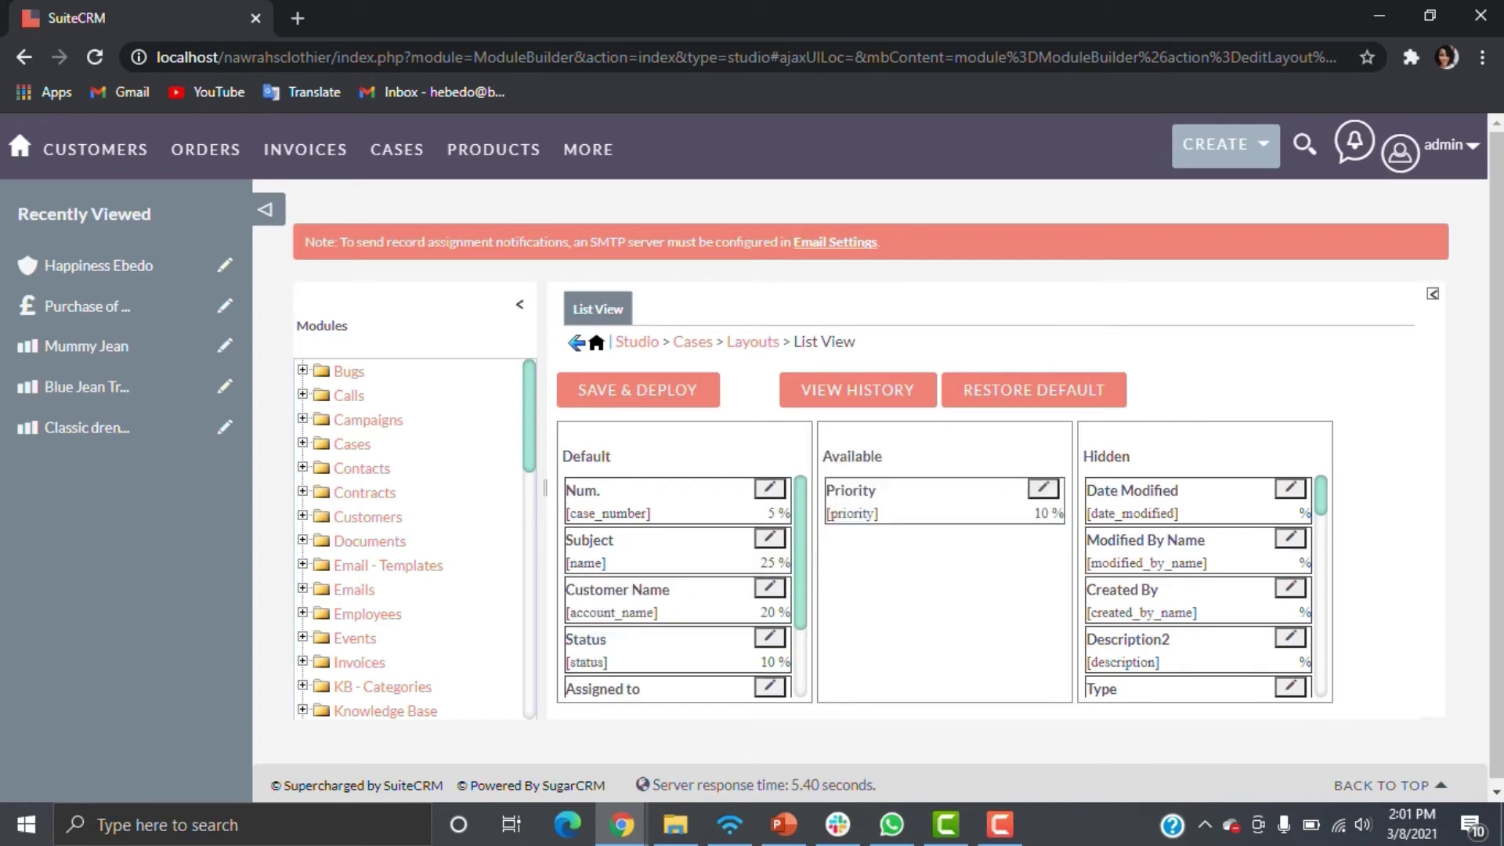
scroll(677, 587, "down", 2)
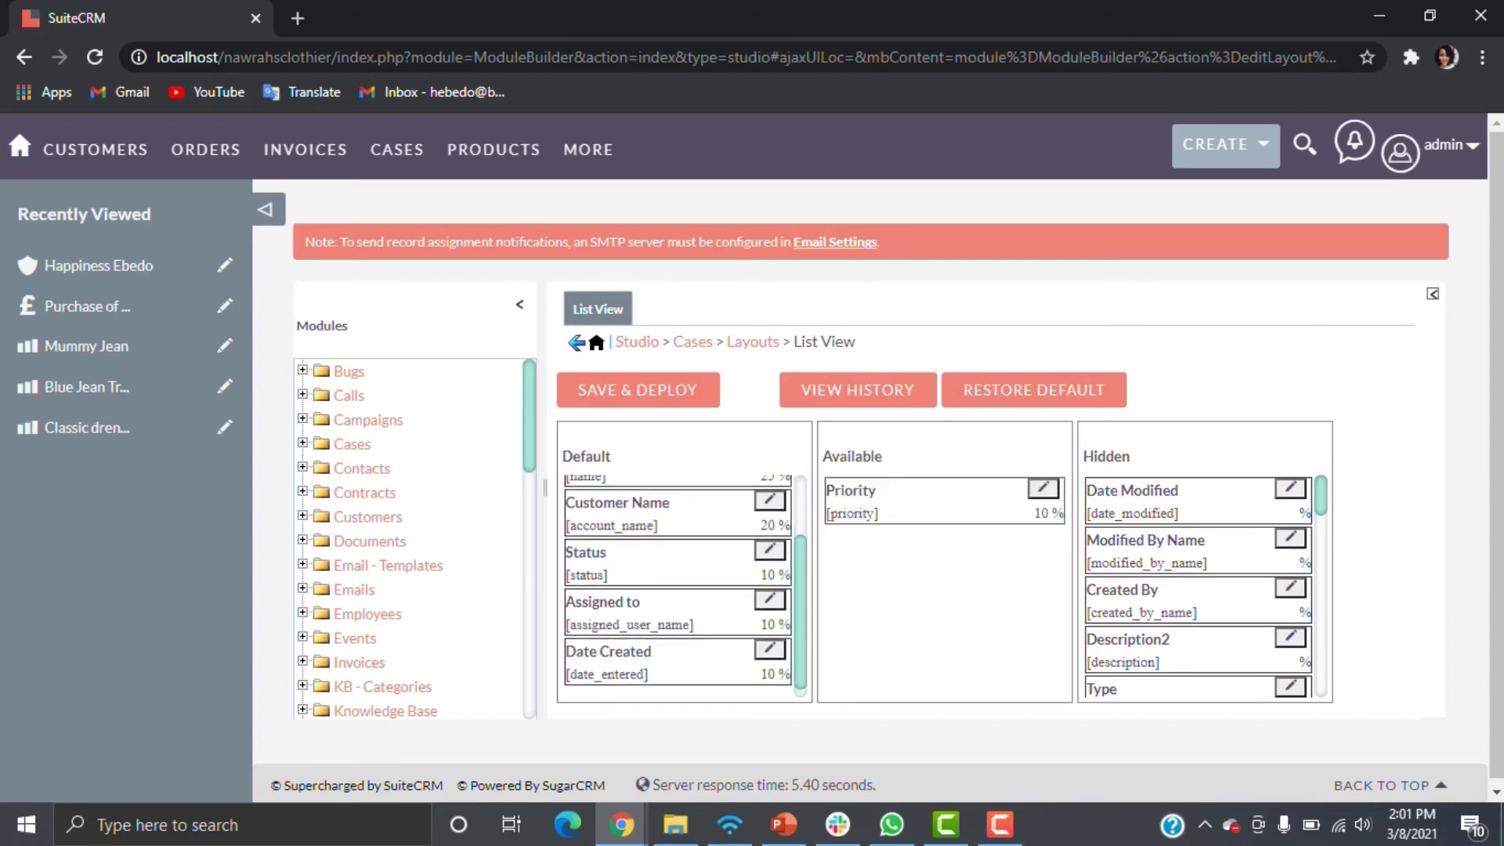
scroll(677, 588, "up", 2)
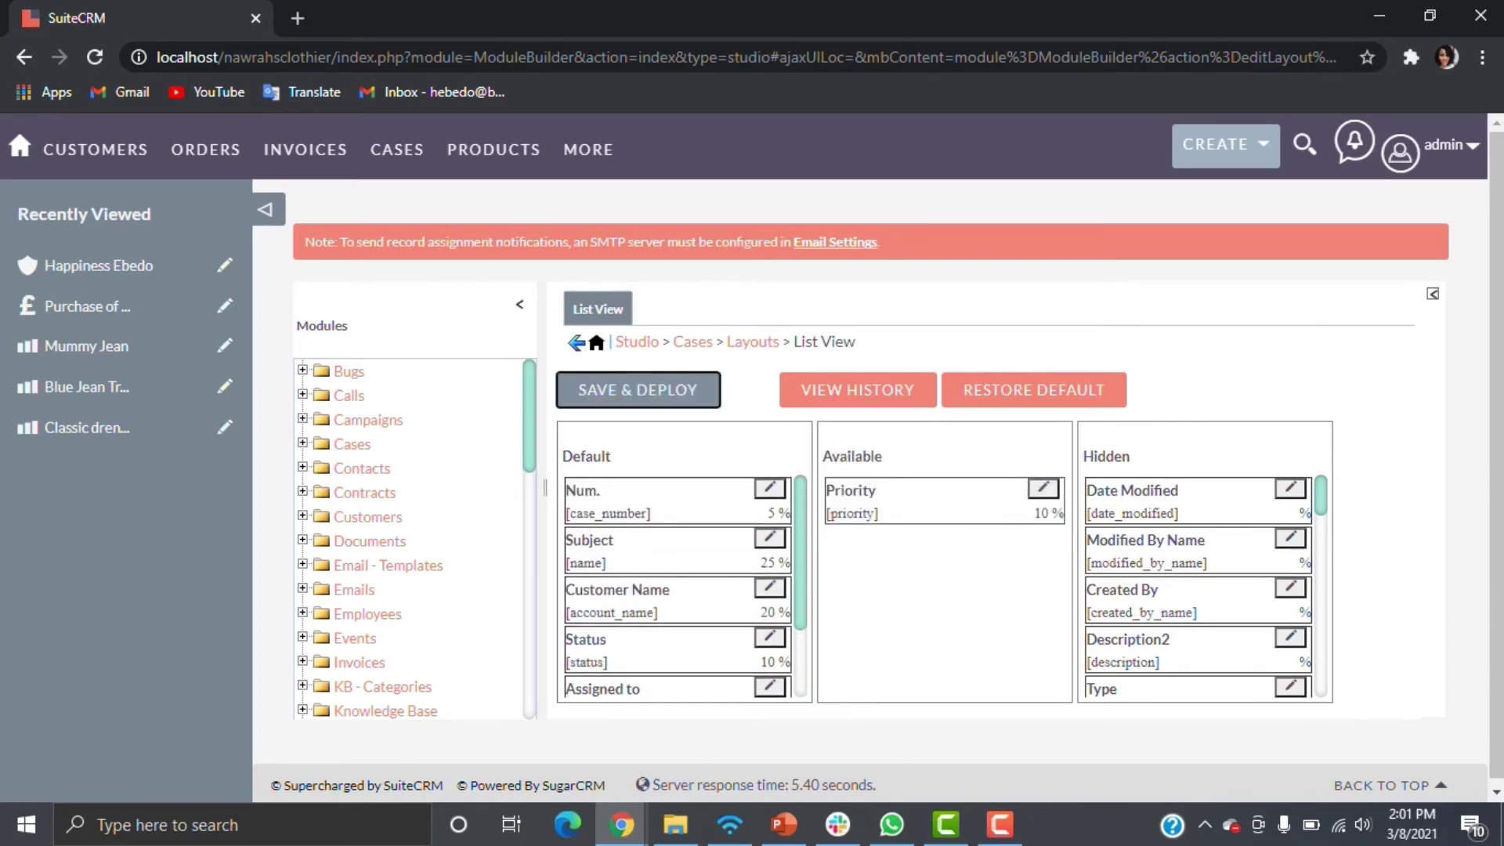
left_click(638, 390)
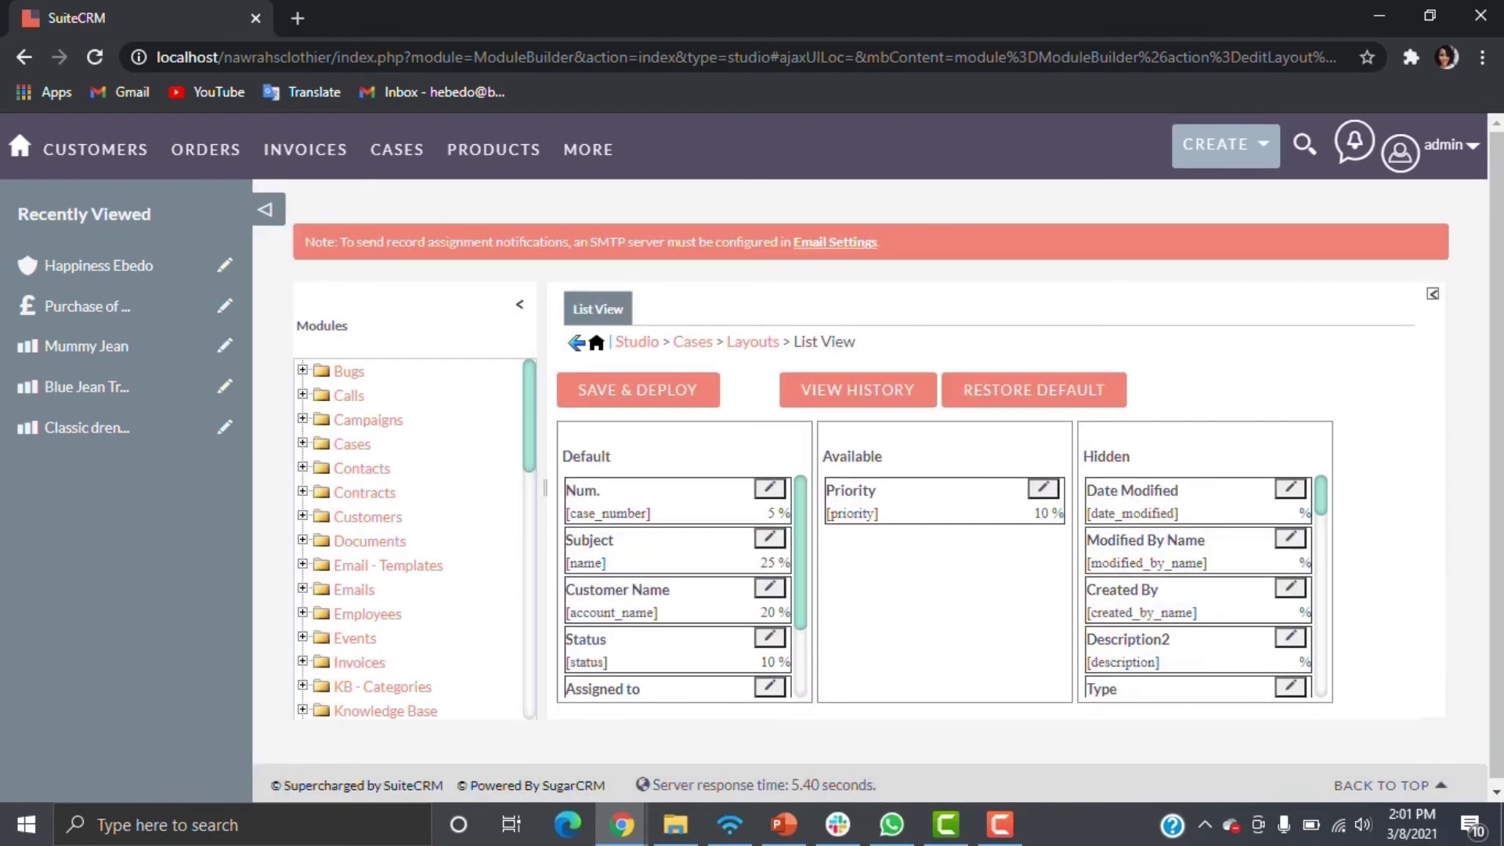
Copy the Edit View arrangement into the Cases Quick Create layout, save and deploy it, and return to the layout list
left_click(753, 342)
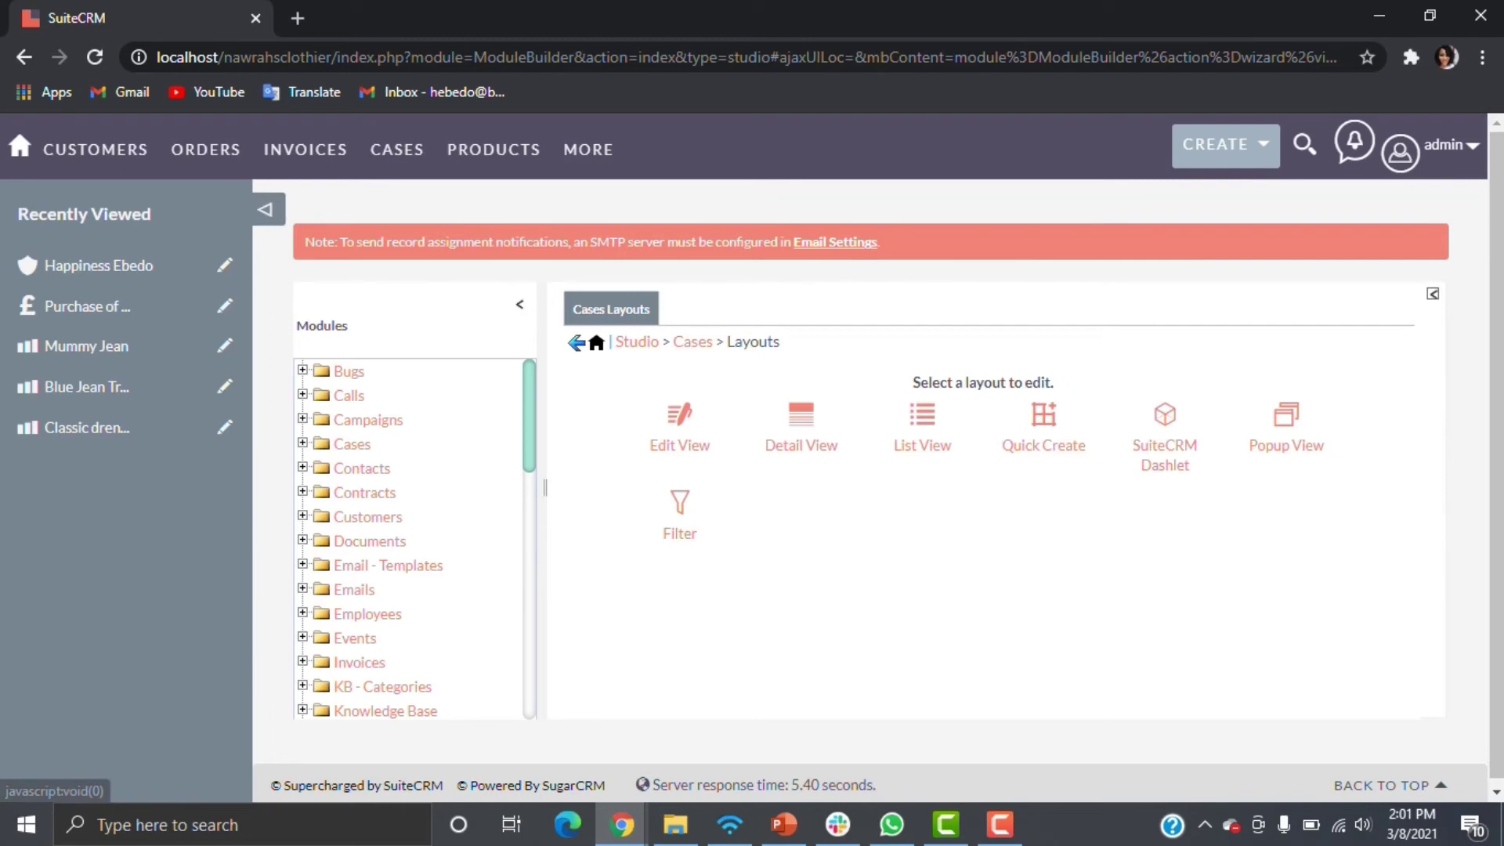
left_click(1043, 445)
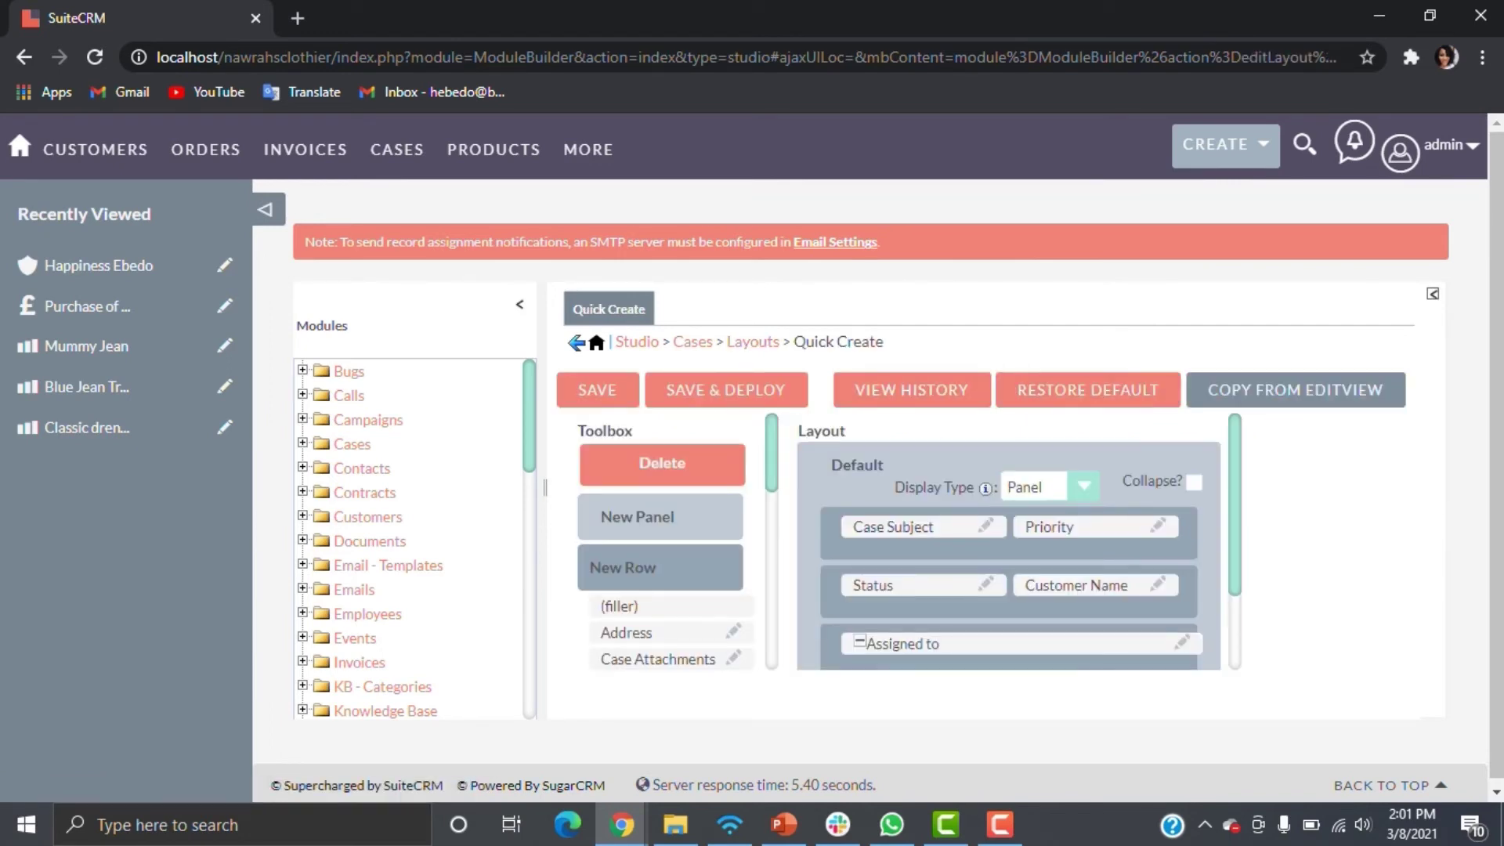
left_click(1295, 390)
left_click(725, 390)
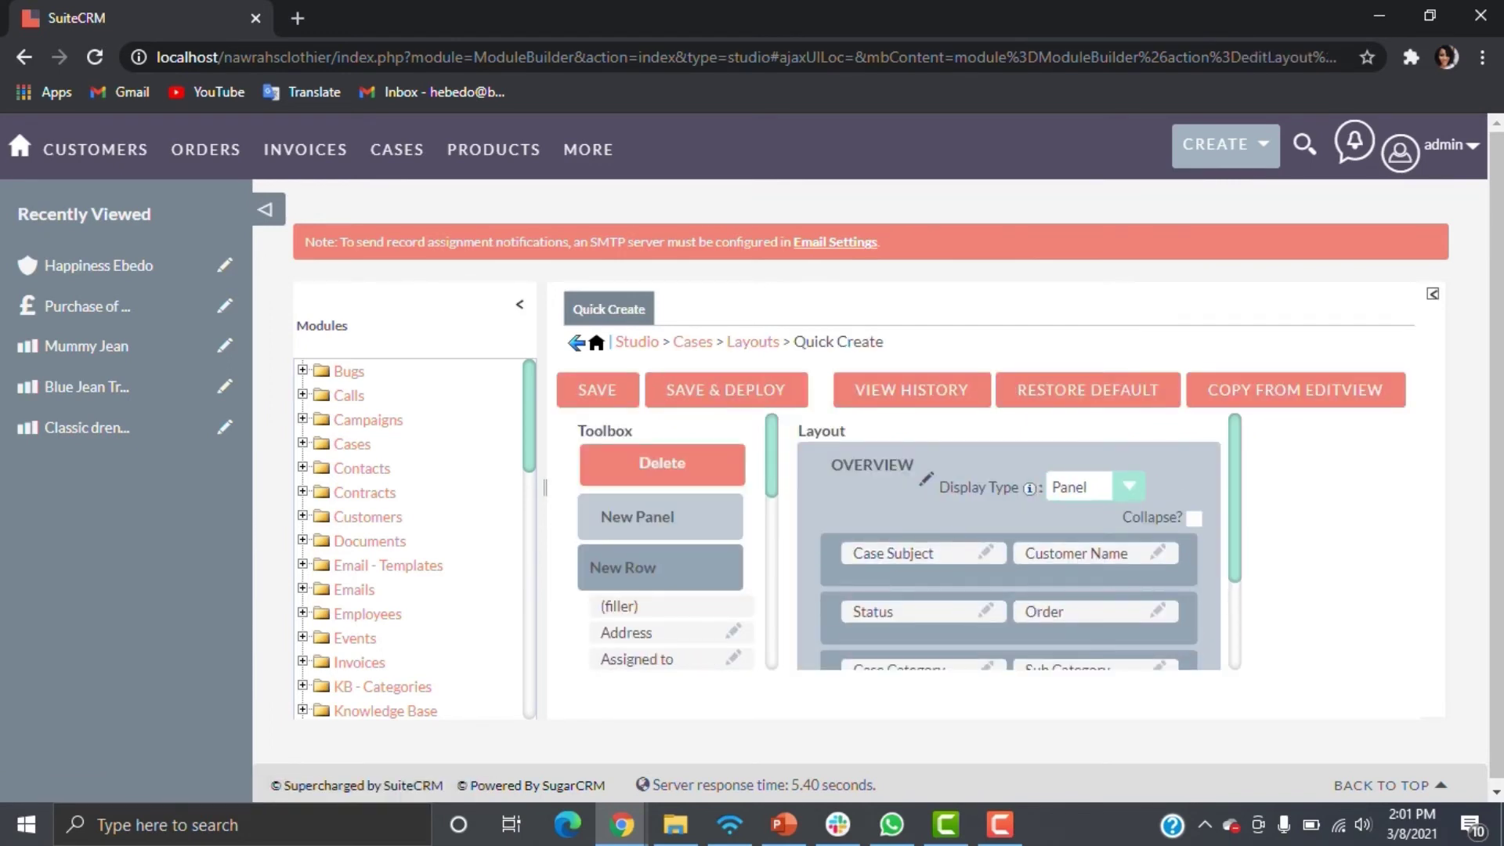
left_click(1265, 267)
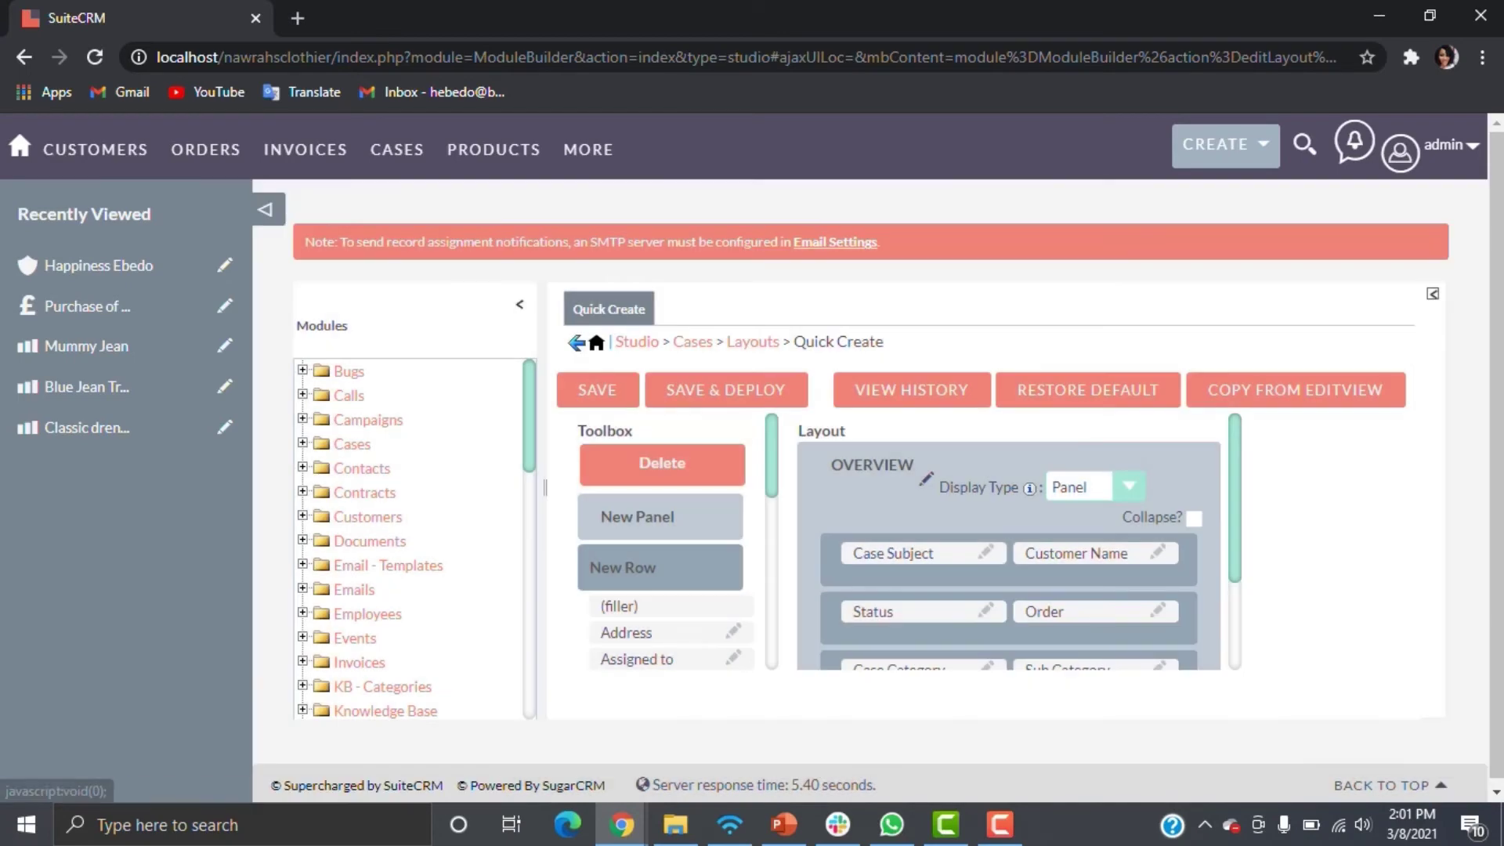
left_click(752, 342)
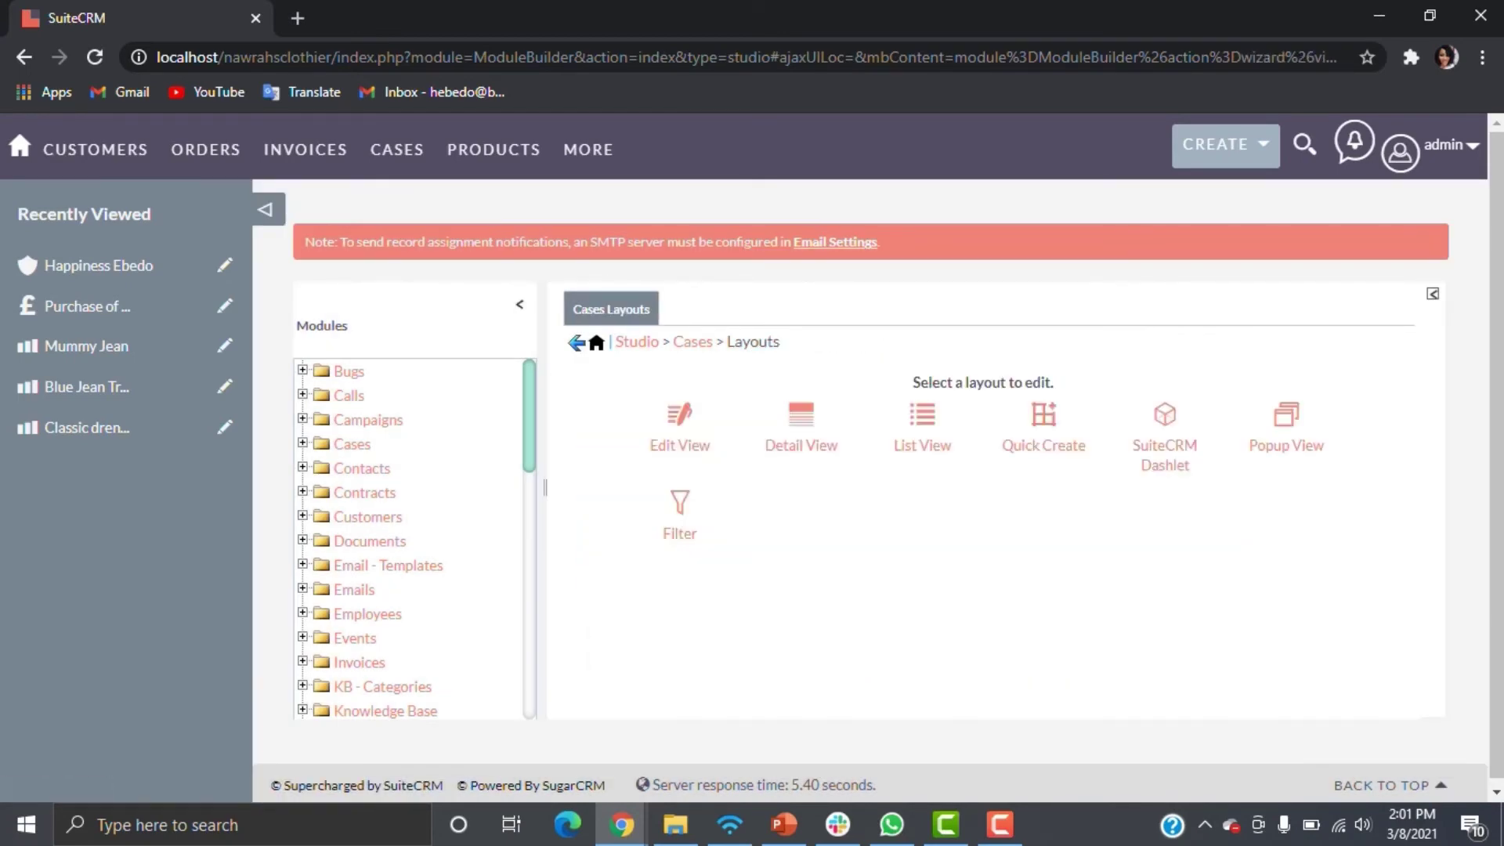
Open a new case form in a separate browser tab and check the options offered for Status
mouse_move(396, 149)
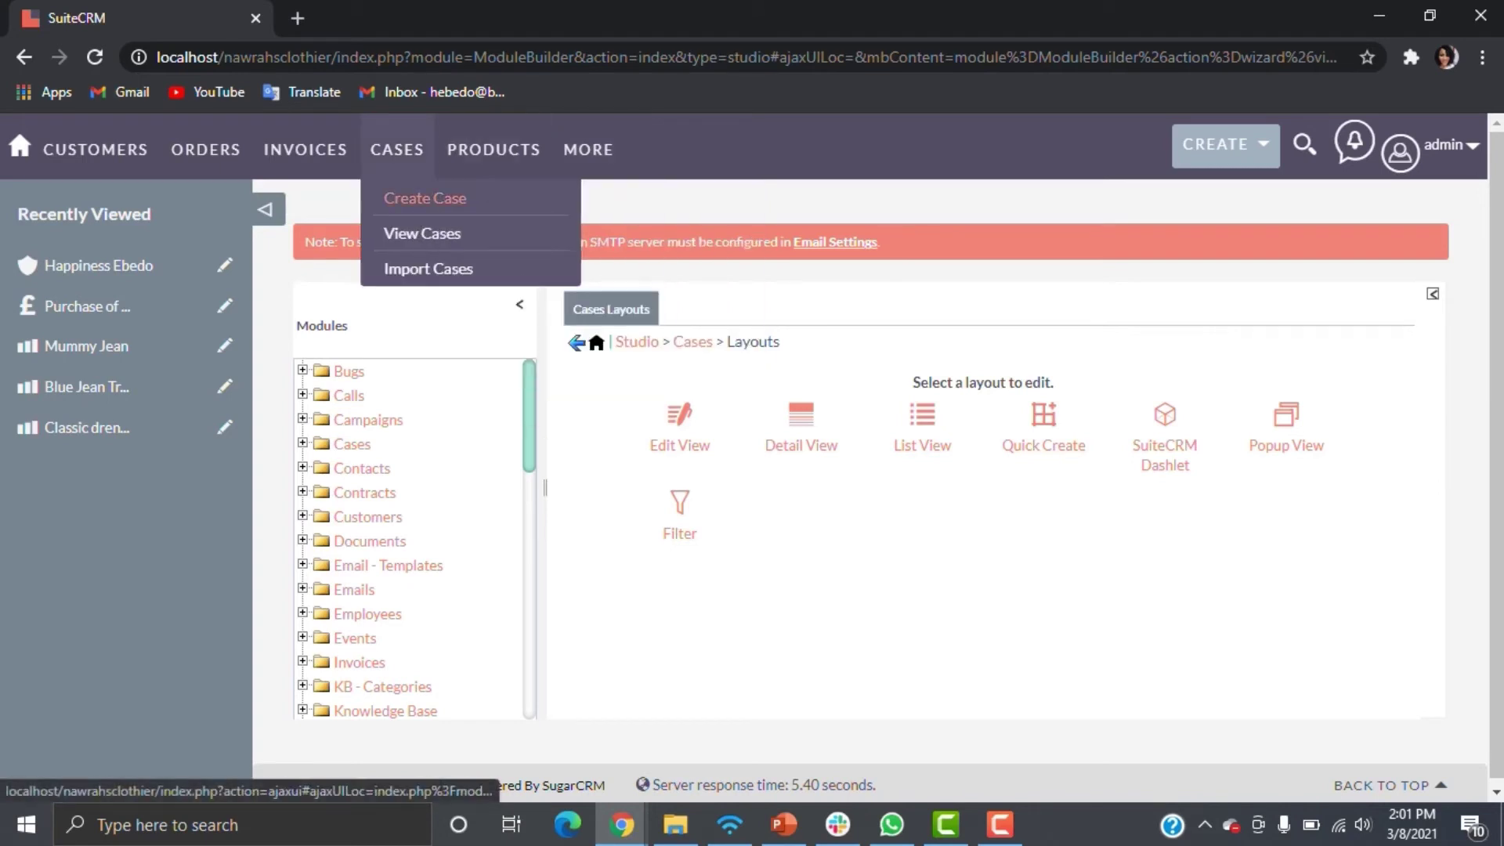
right_click(429, 241)
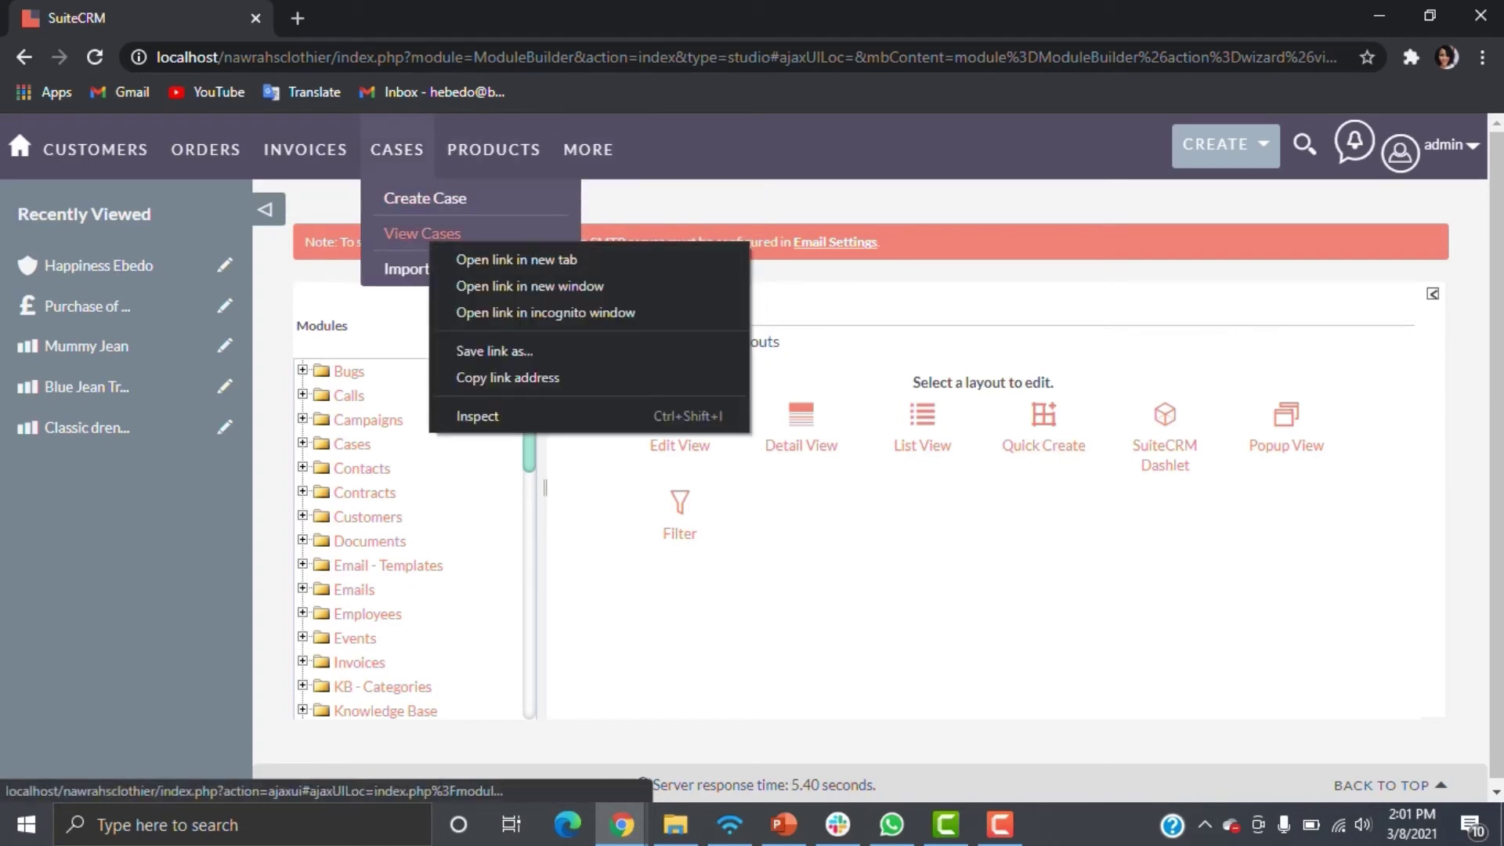
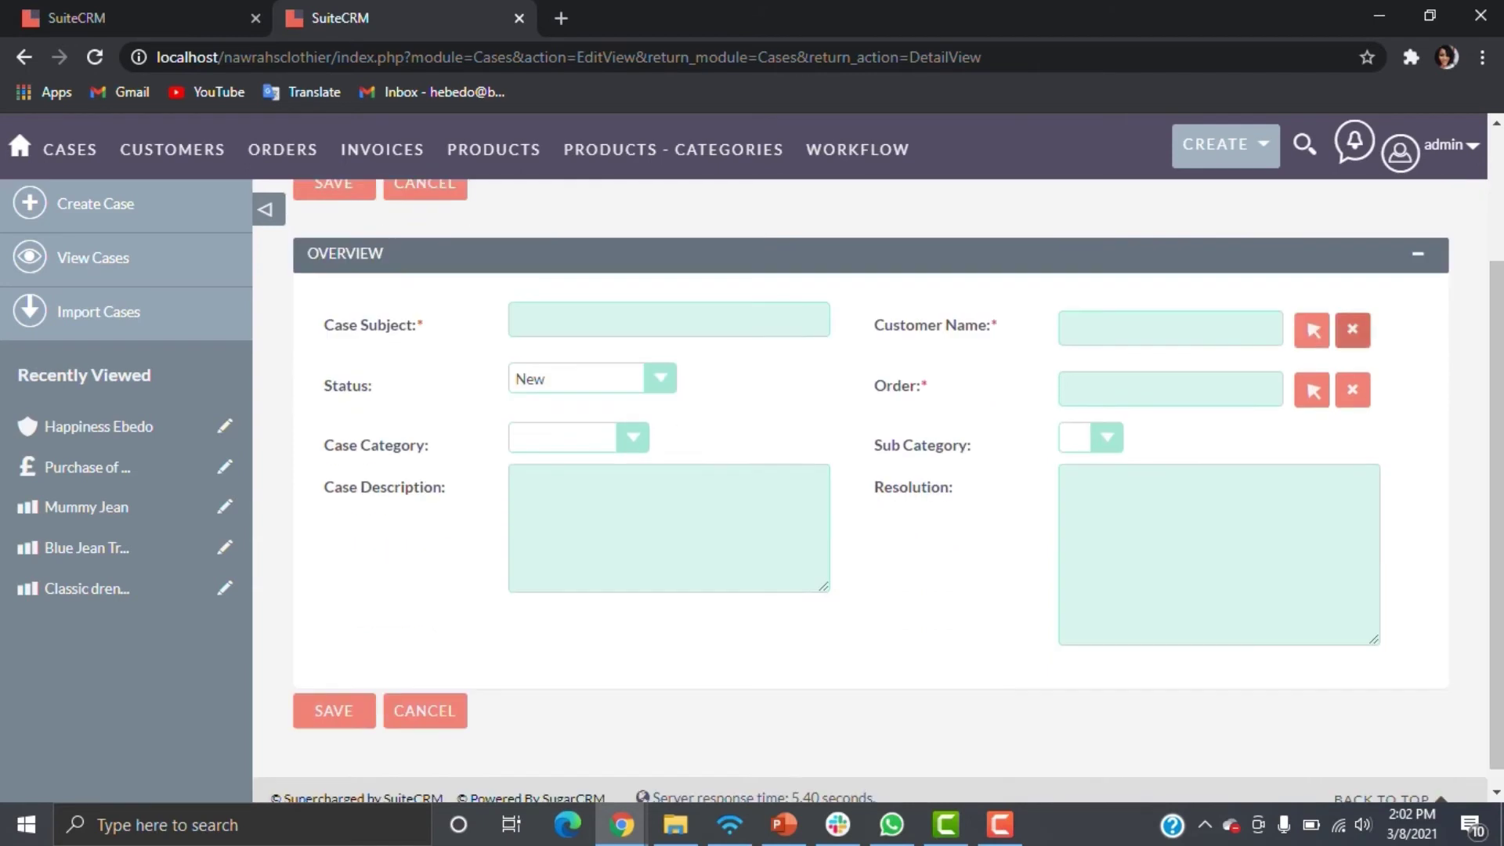
left_click(660, 378)
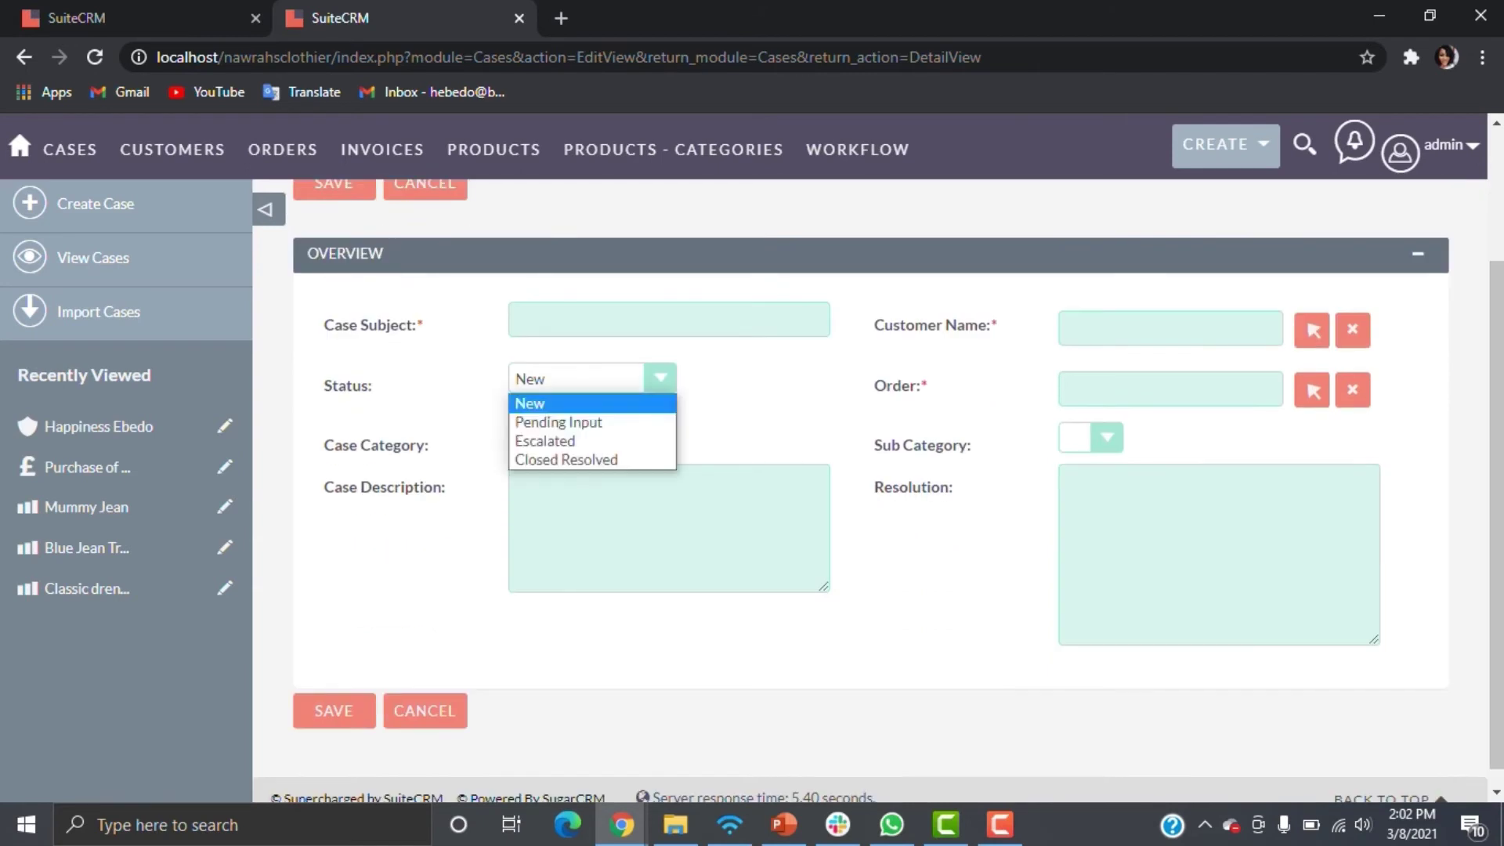
left_click(661, 378)
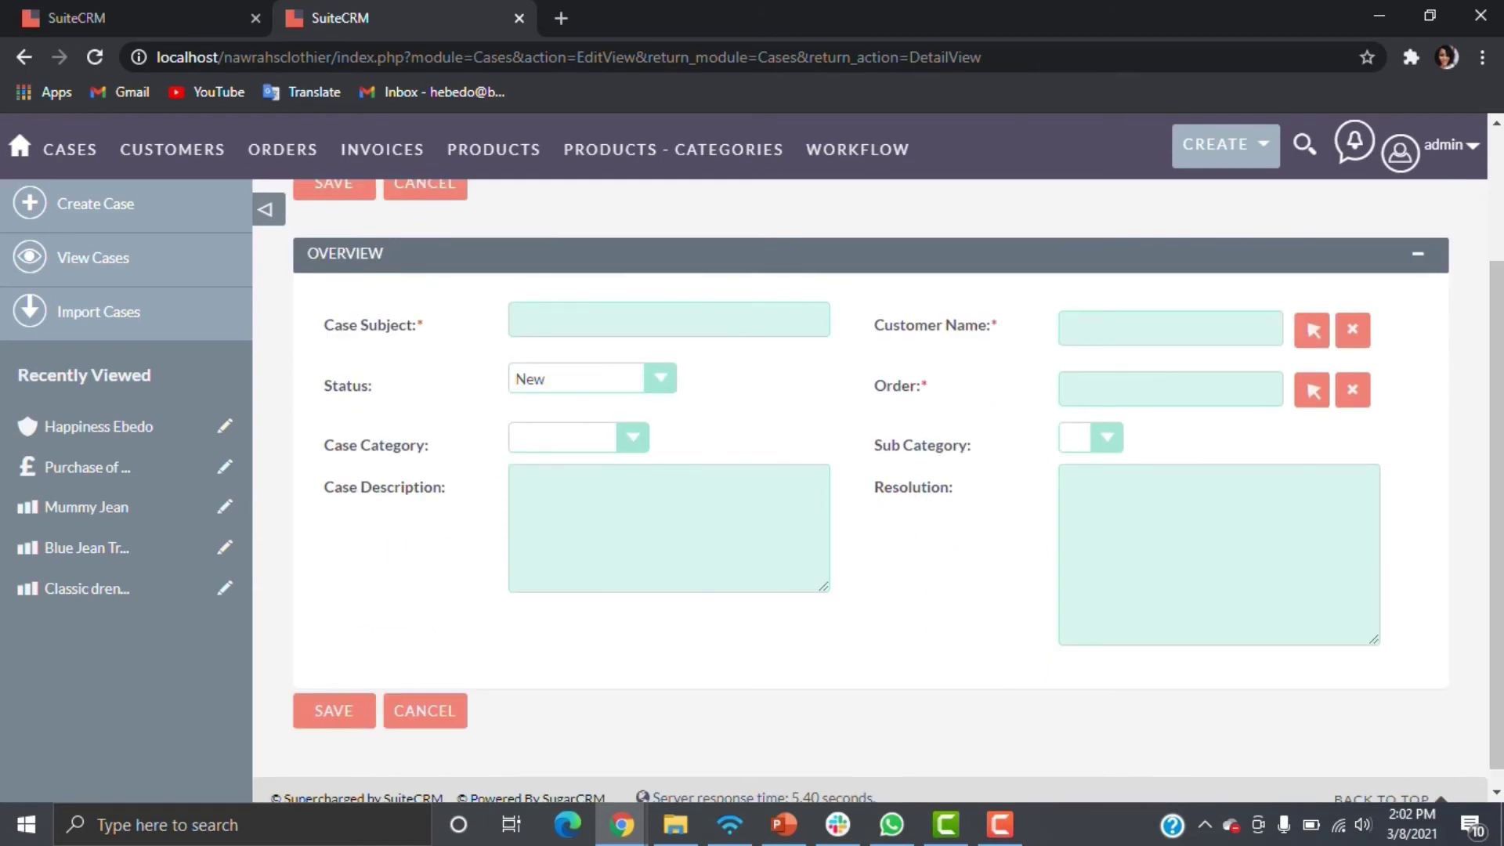
left_click(660, 378)
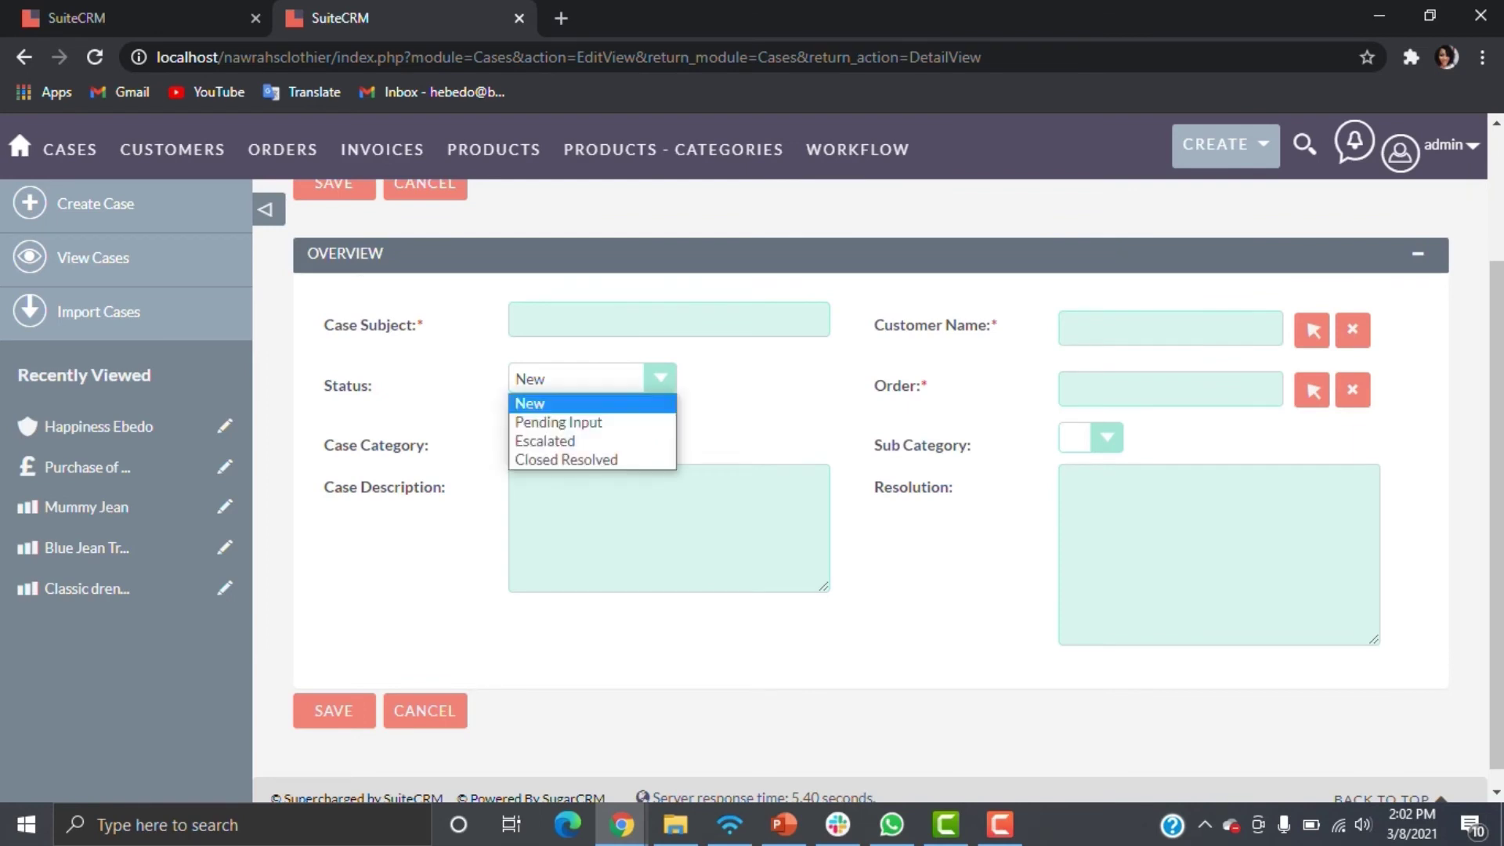
left_click(661, 378)
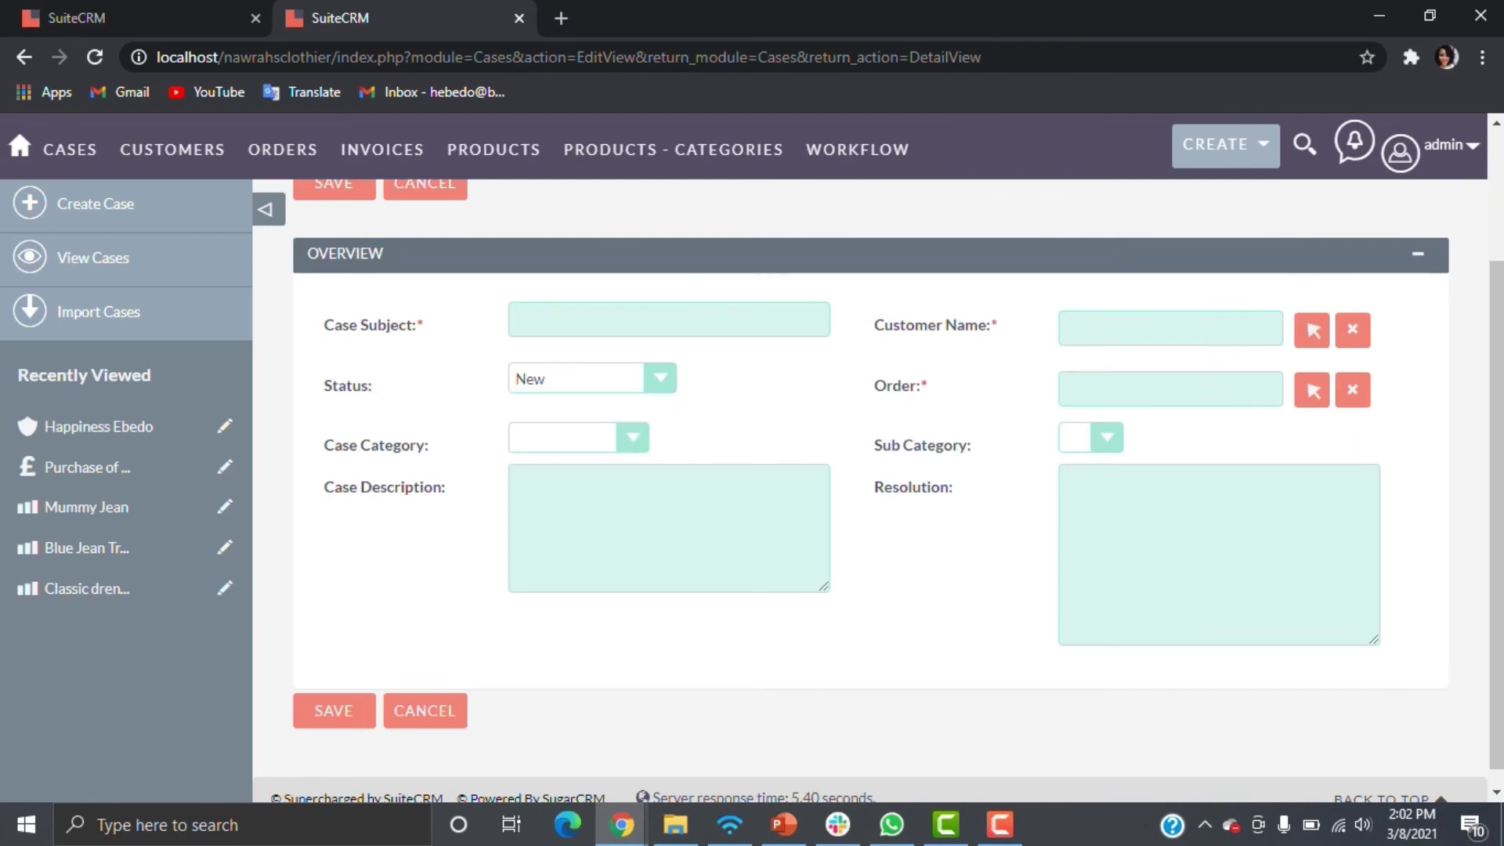
In Studio's Cases fields, add a blank item at the start of the Status field's case_status_dom list and save the list and field
left_click(137, 18)
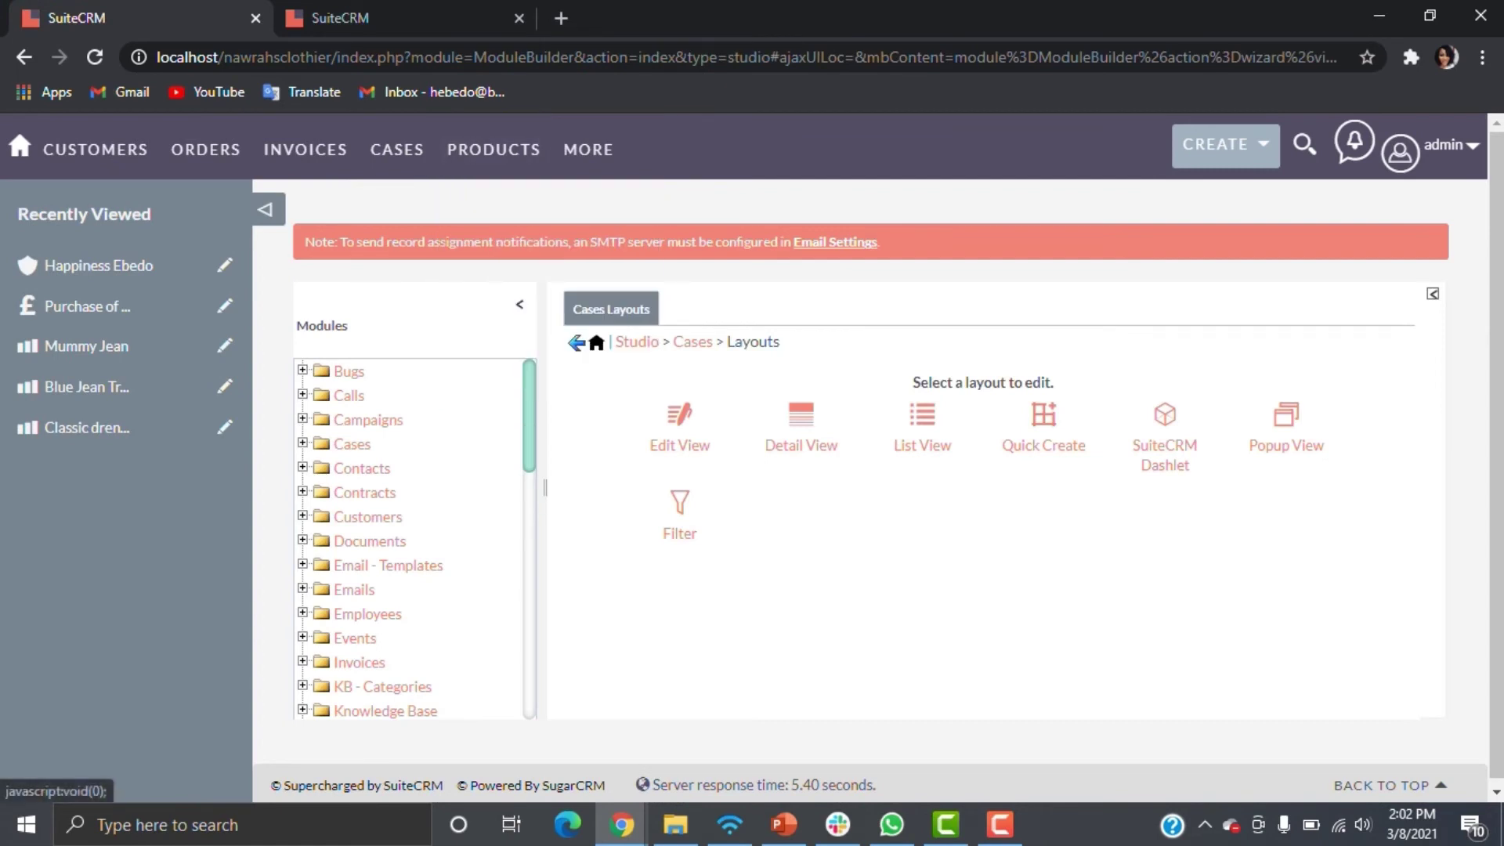
left_click(692, 342)
left_click(893, 484)
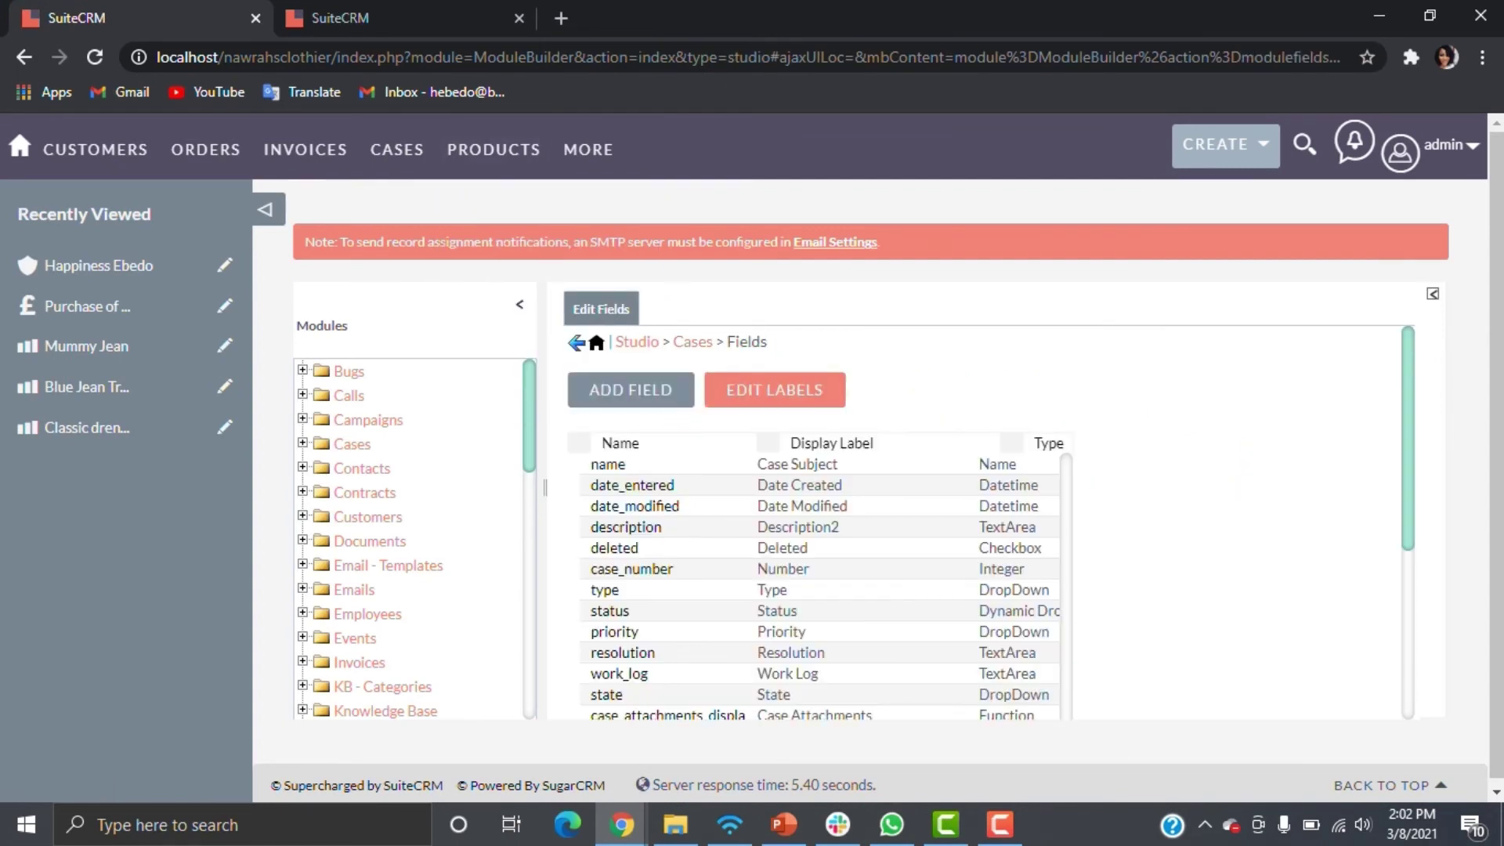
left_click(611, 611)
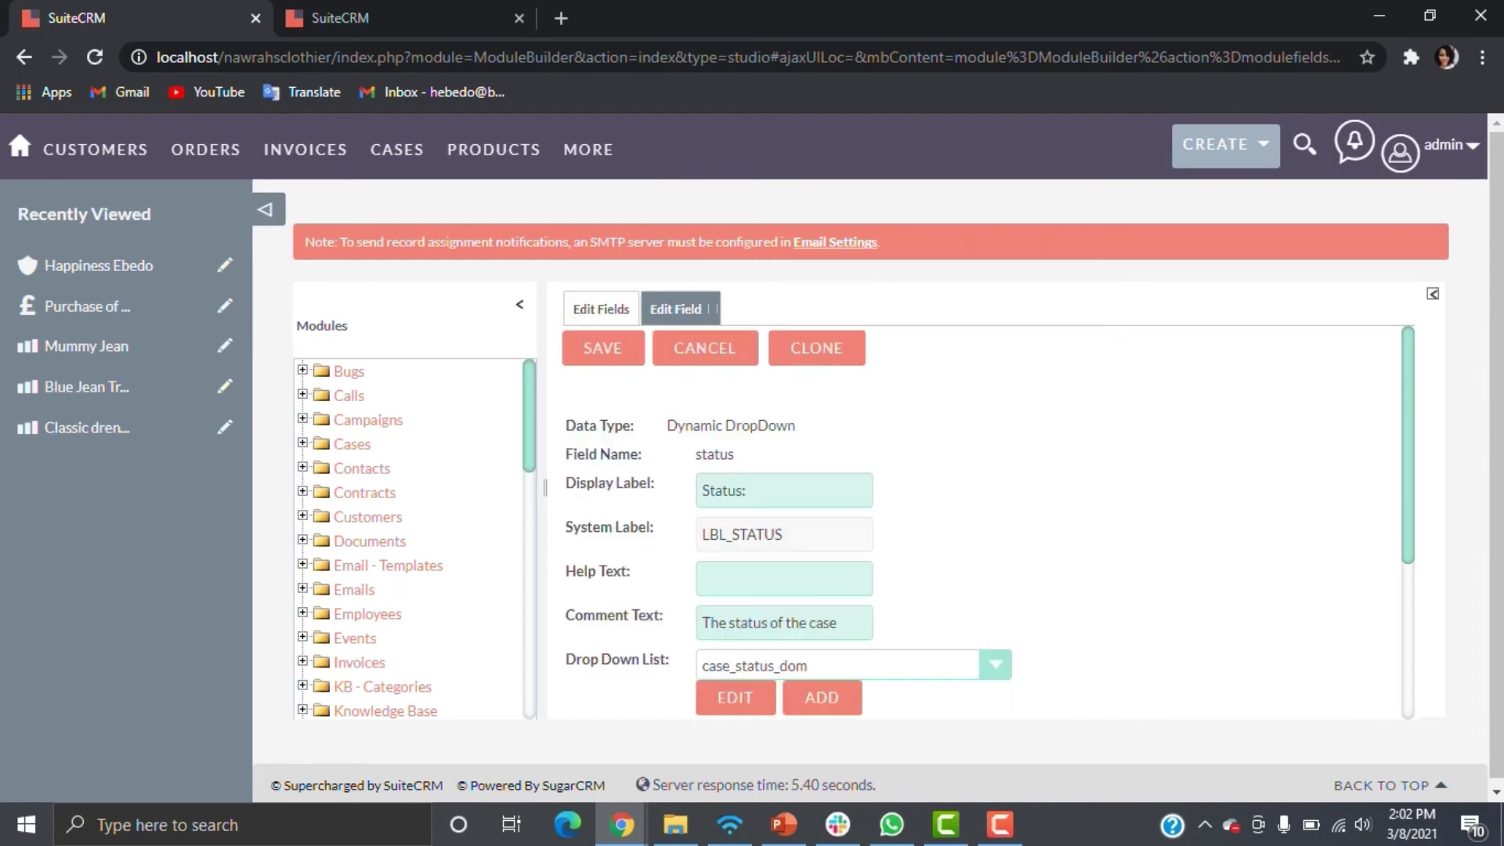
left_click(735, 698)
left_click(606, 712)
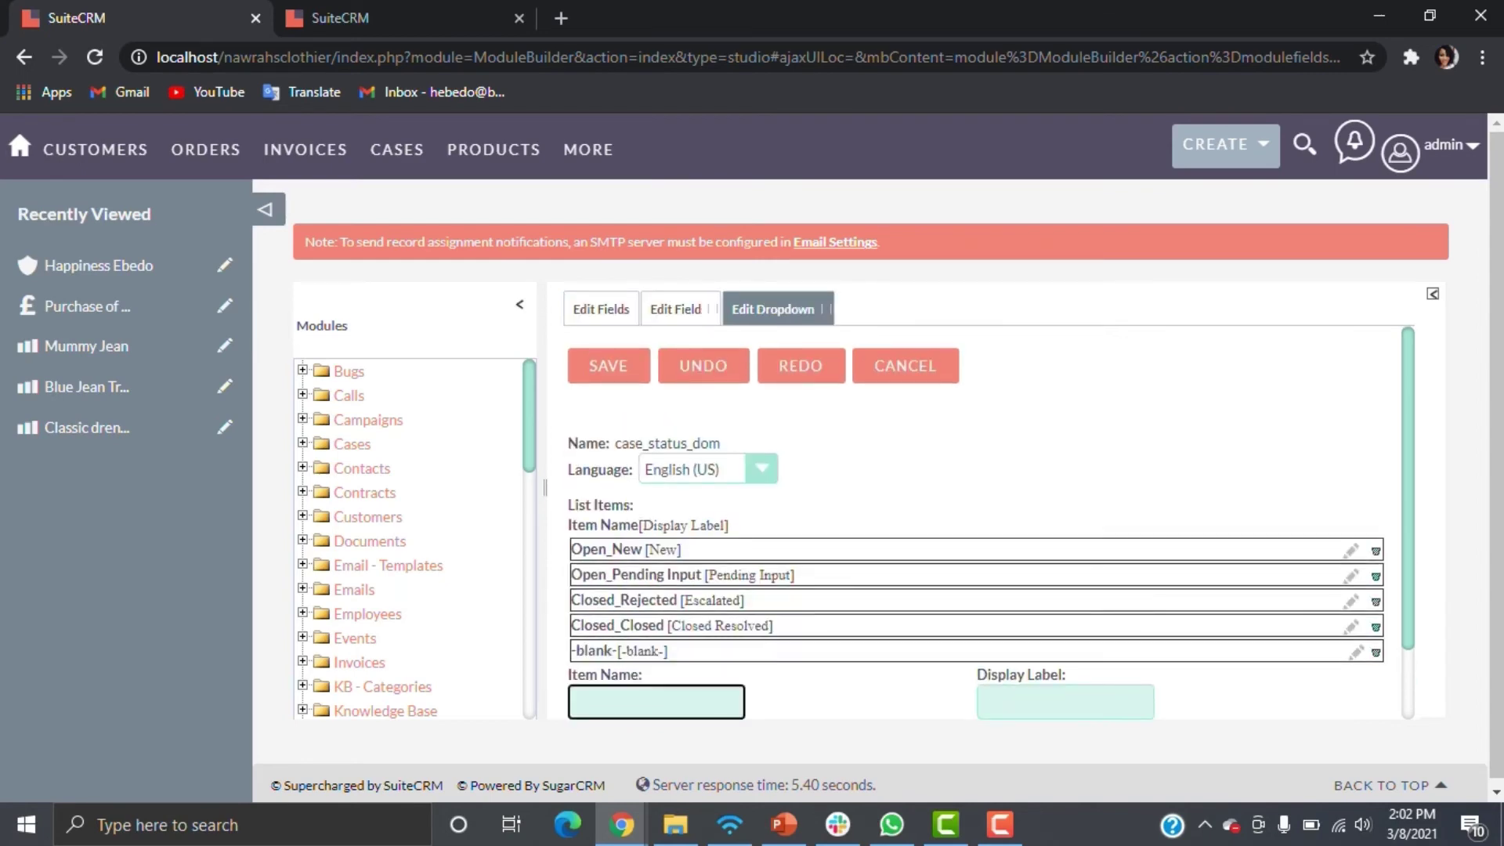
left_click(608, 366)
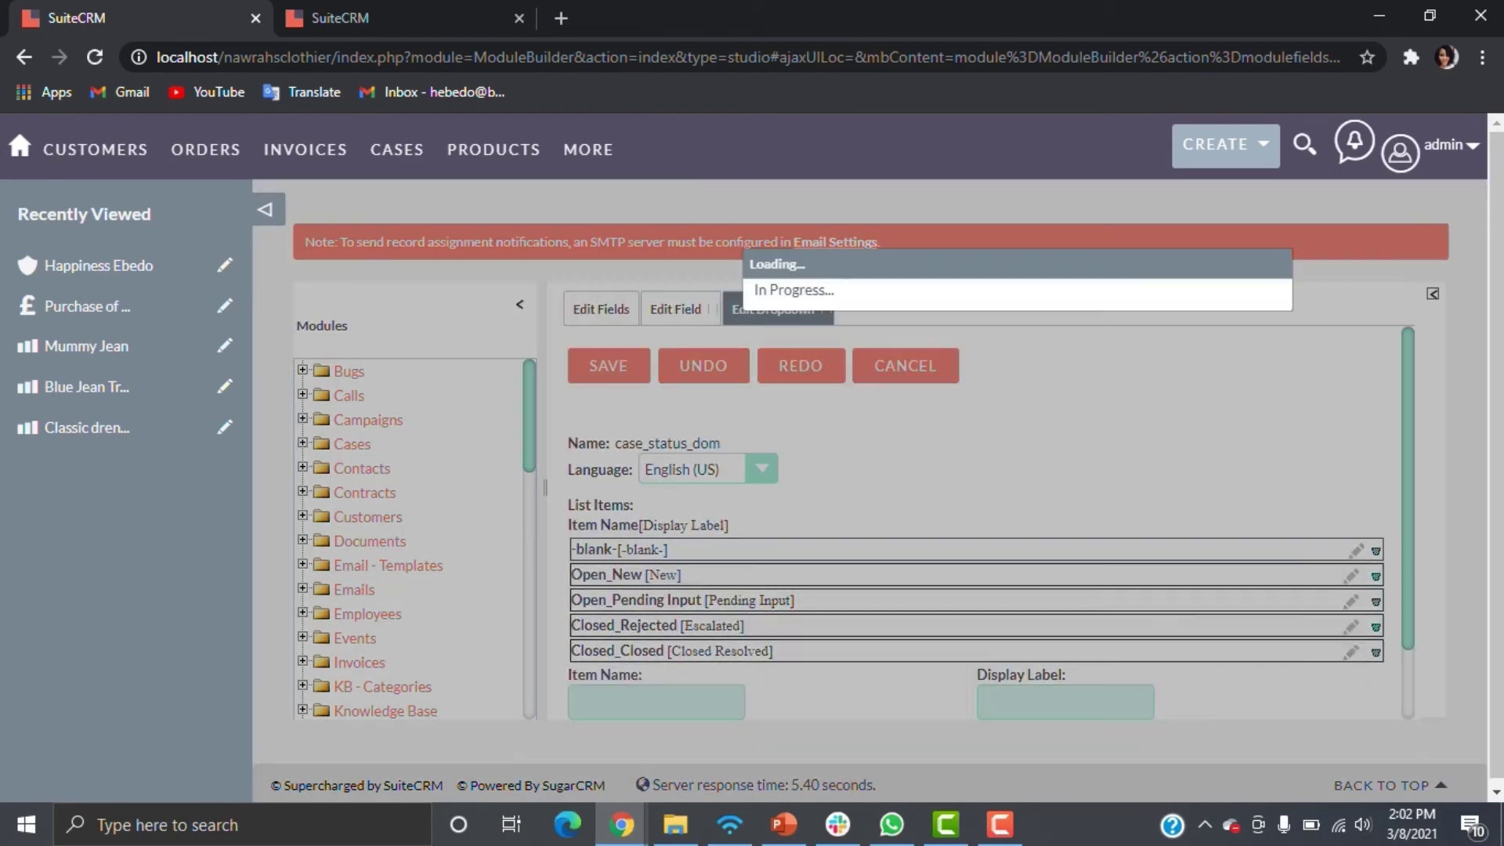
left_click(1265, 267)
left_click(604, 346)
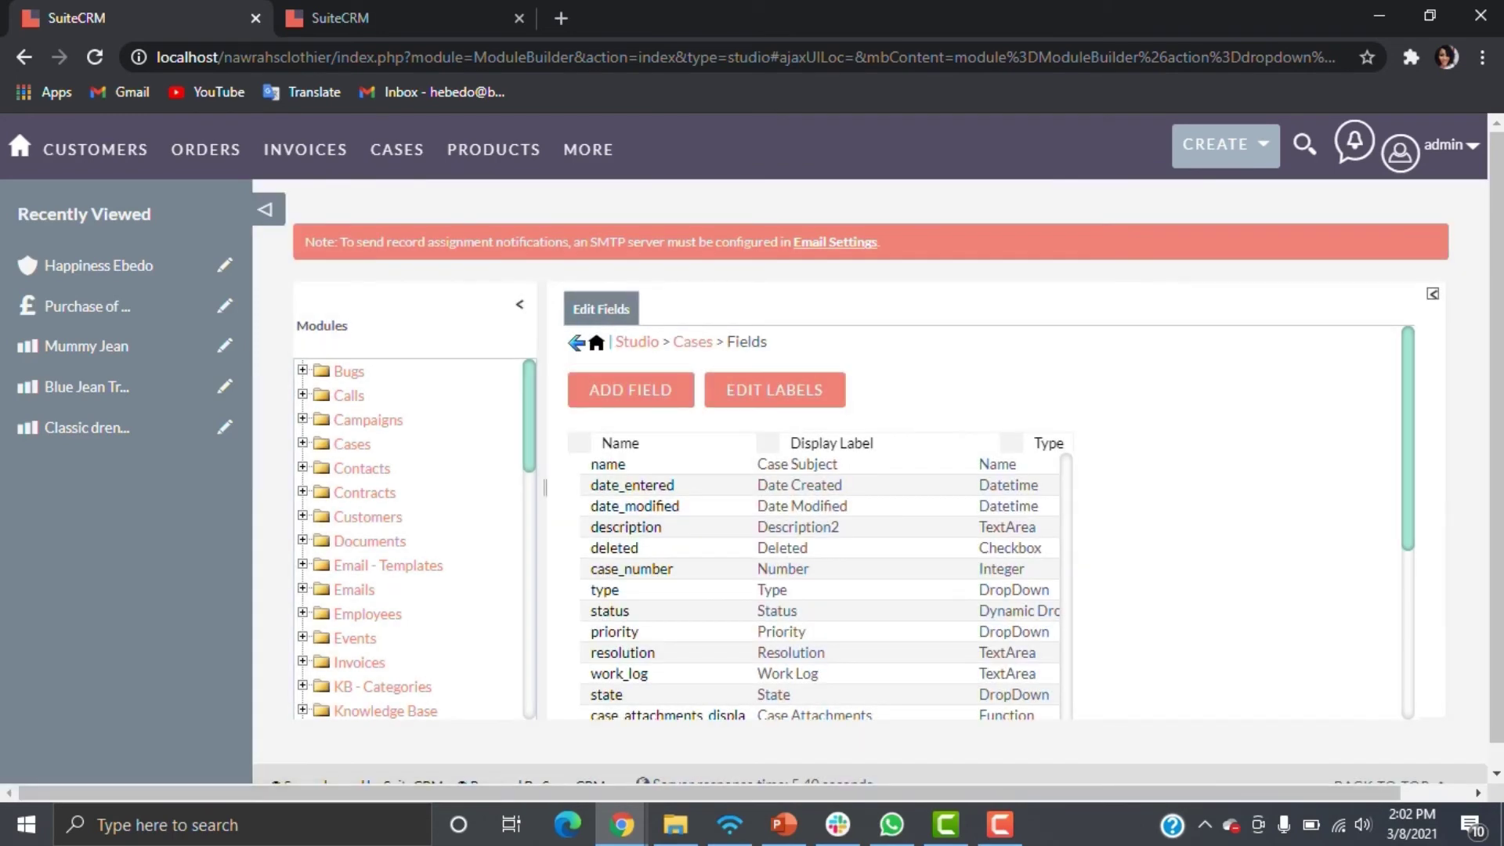
Reload the new case form, enter "Wrong item" as the Case Subject and set Status to New
key("ctrl+Tab")
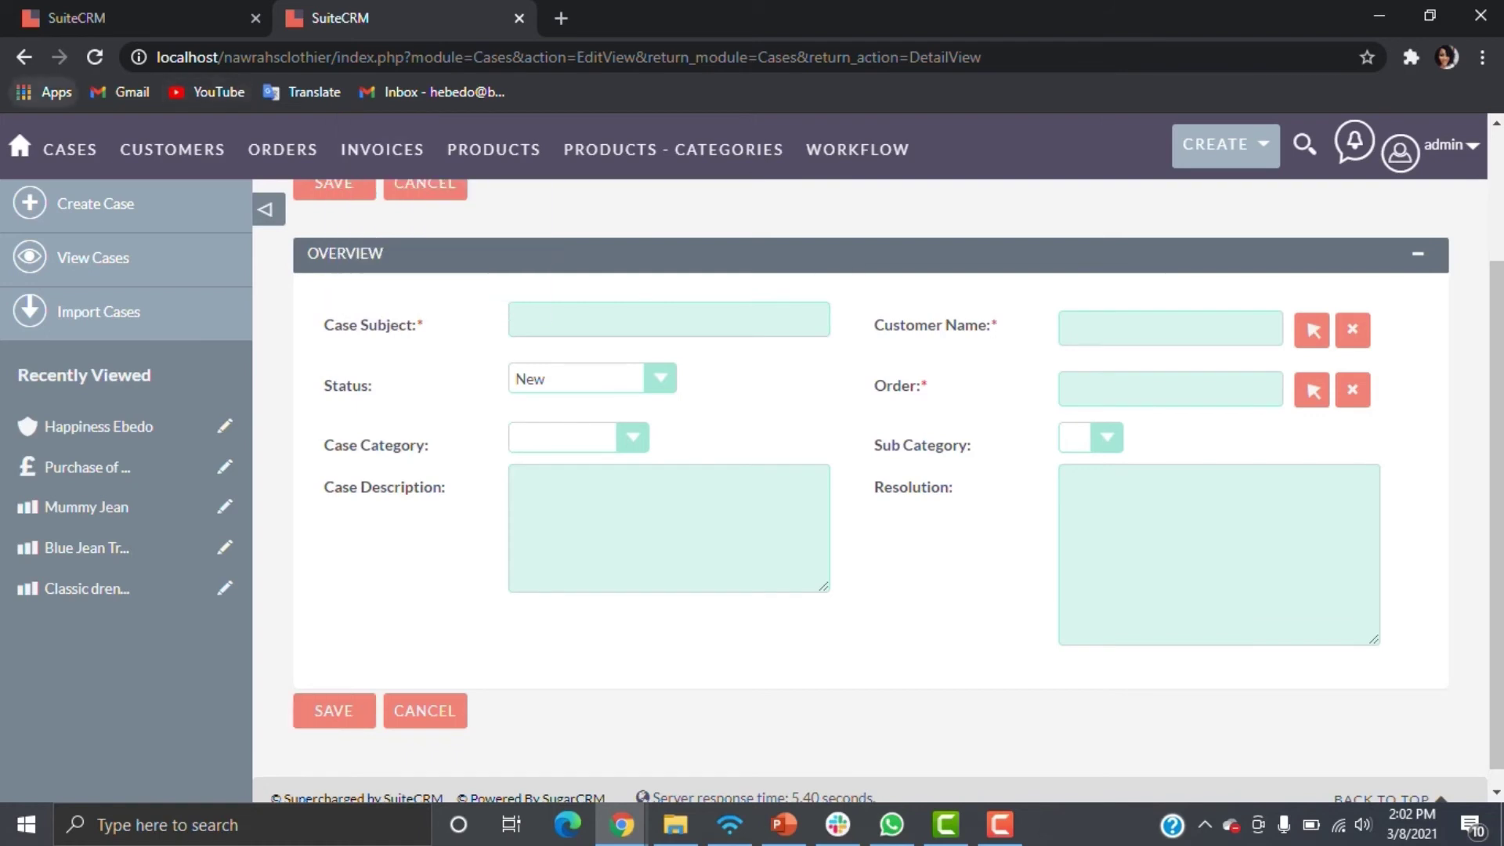
left_click(95, 56)
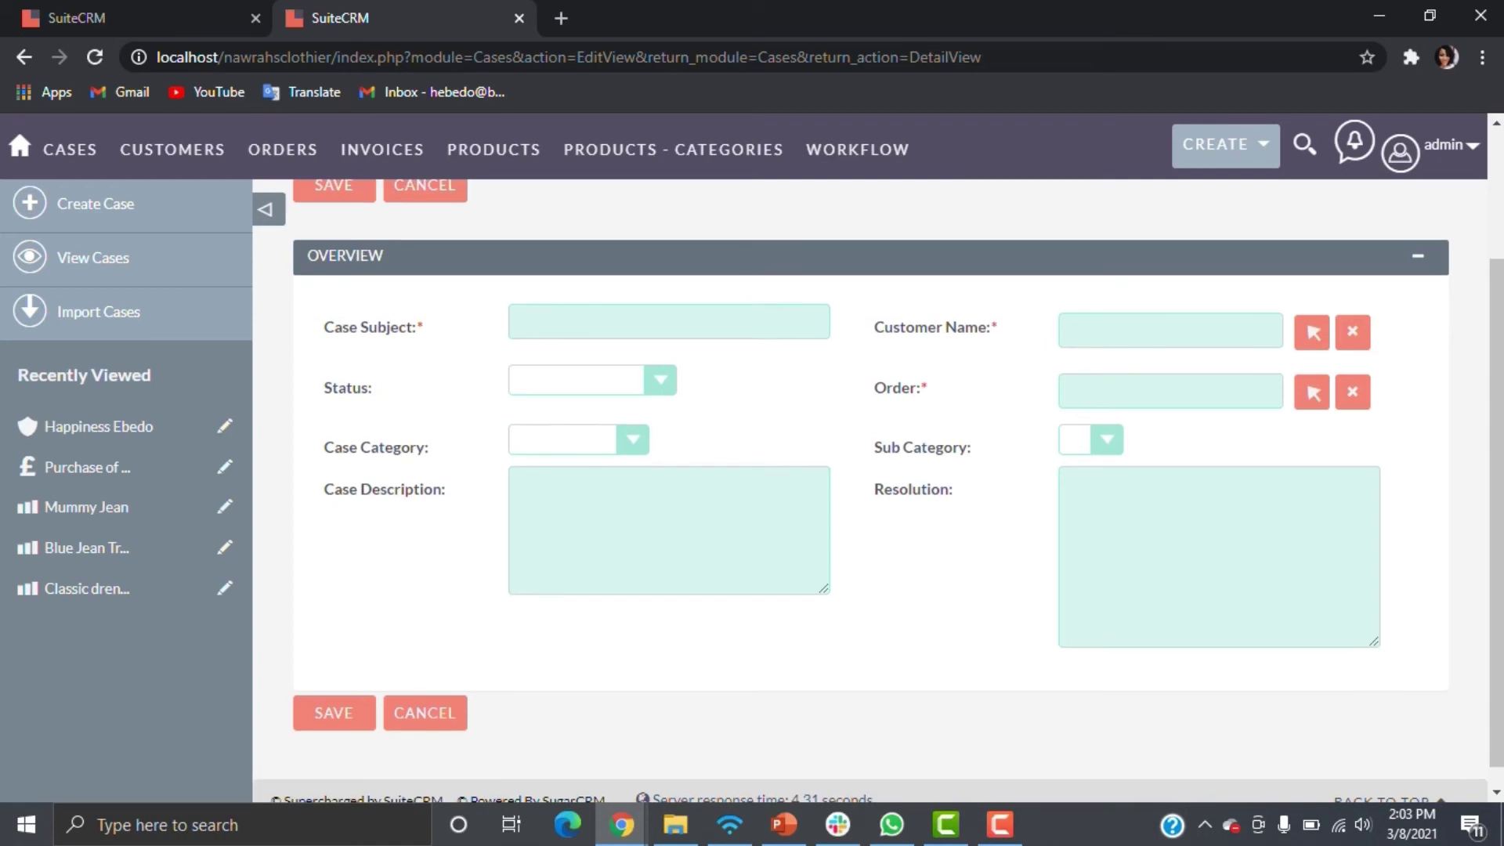
left_click(669, 322)
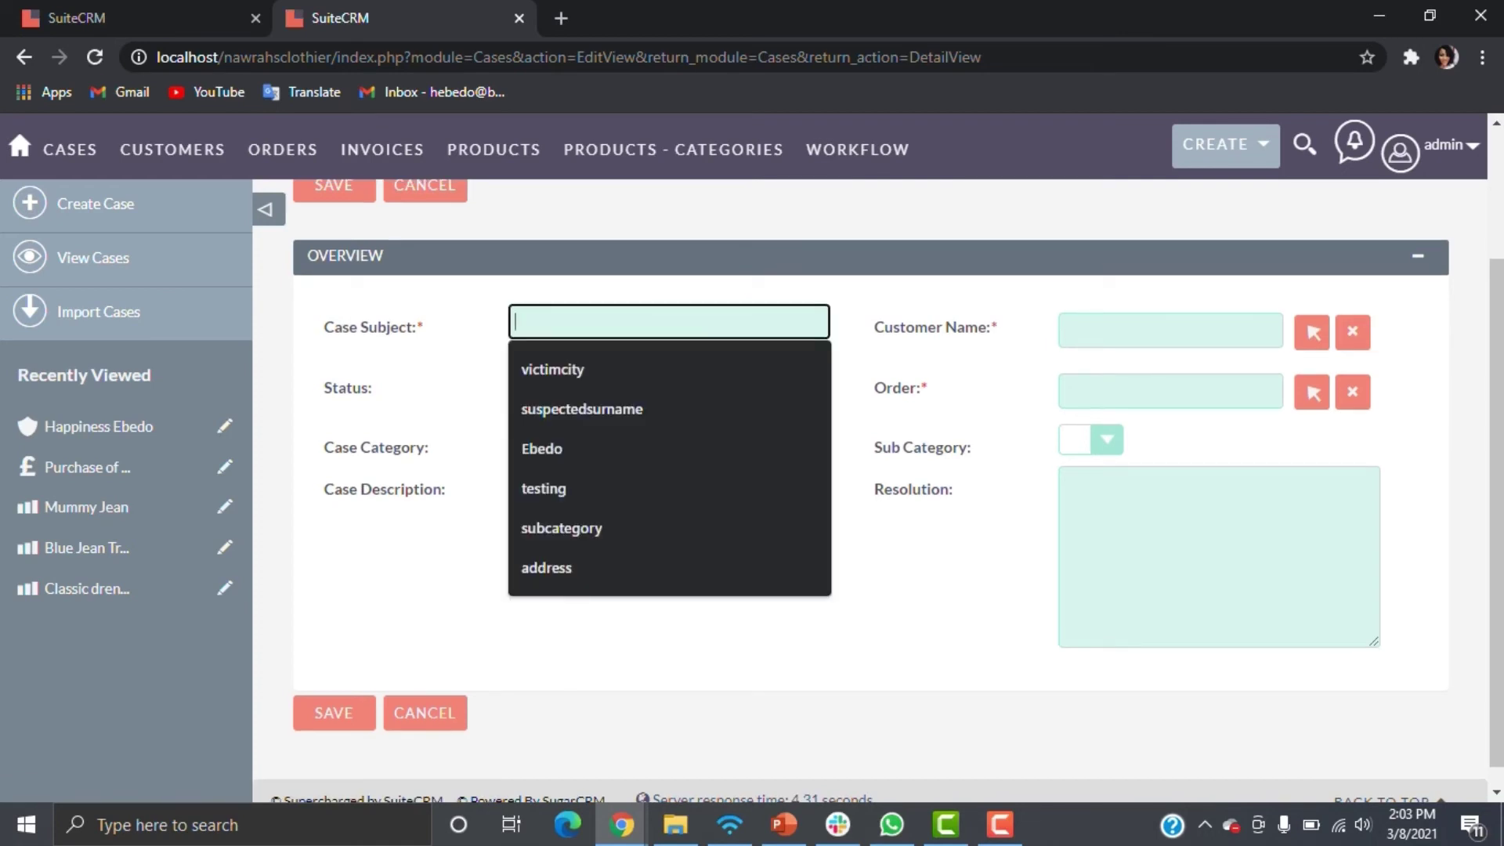
type("Wro")
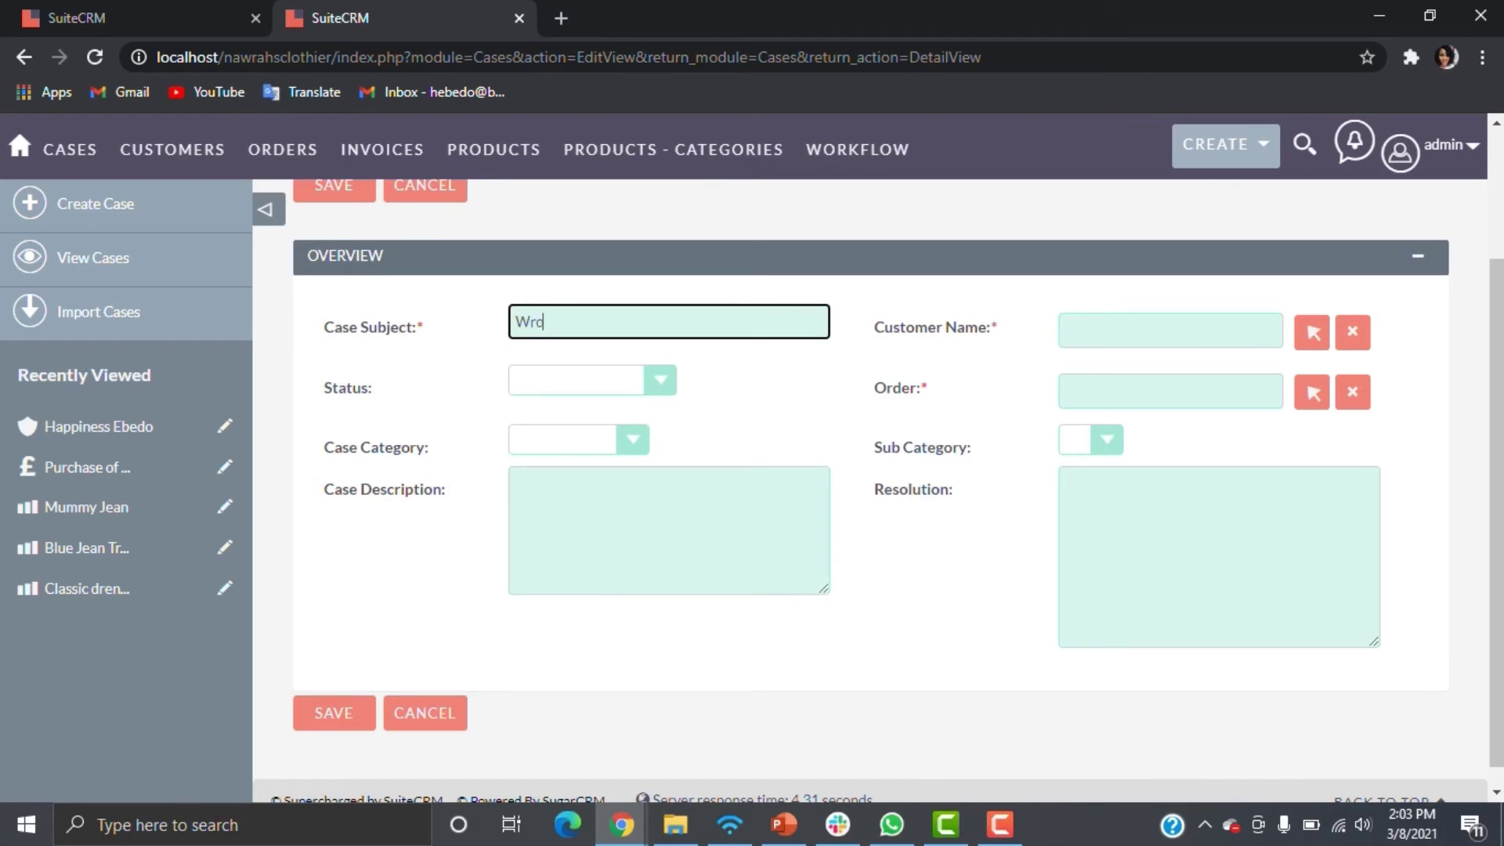
type("ng item")
left_click(660, 380)
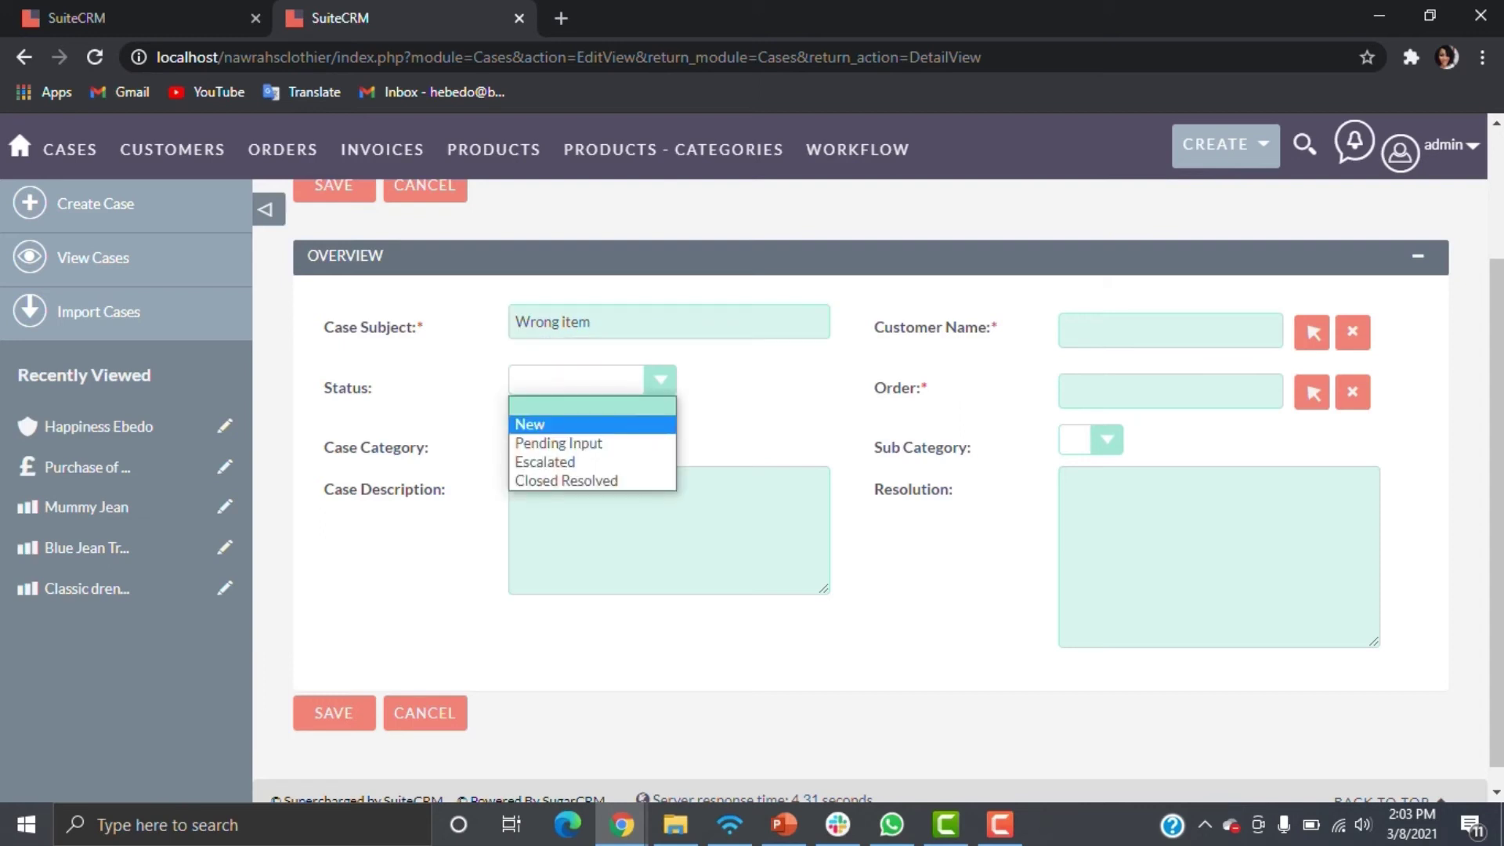
left_click(580, 425)
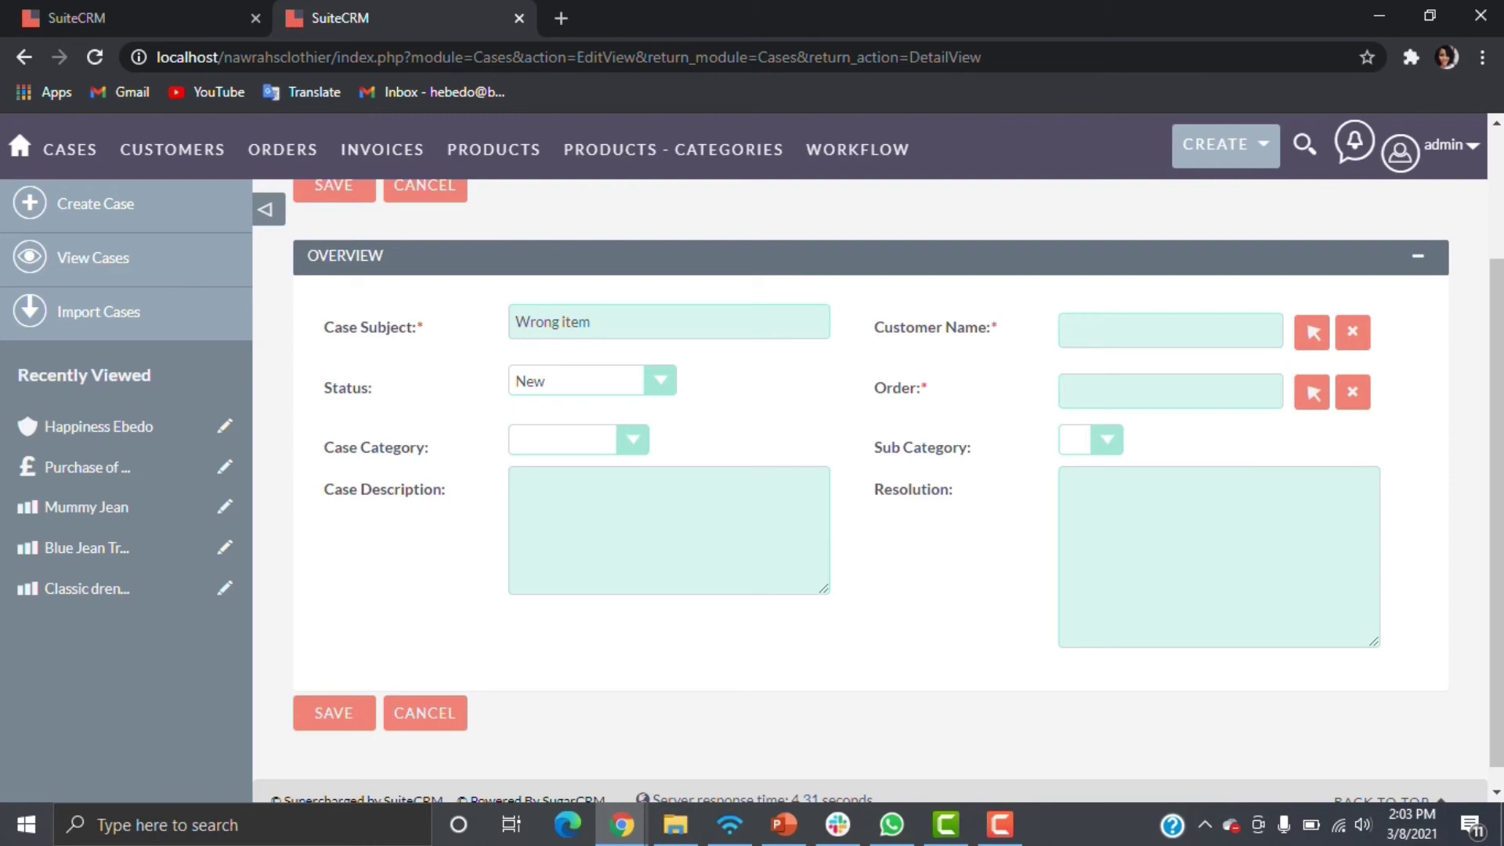
Set Case Category to Complaint and look through the dependent Sub Category options
left_click(633, 440)
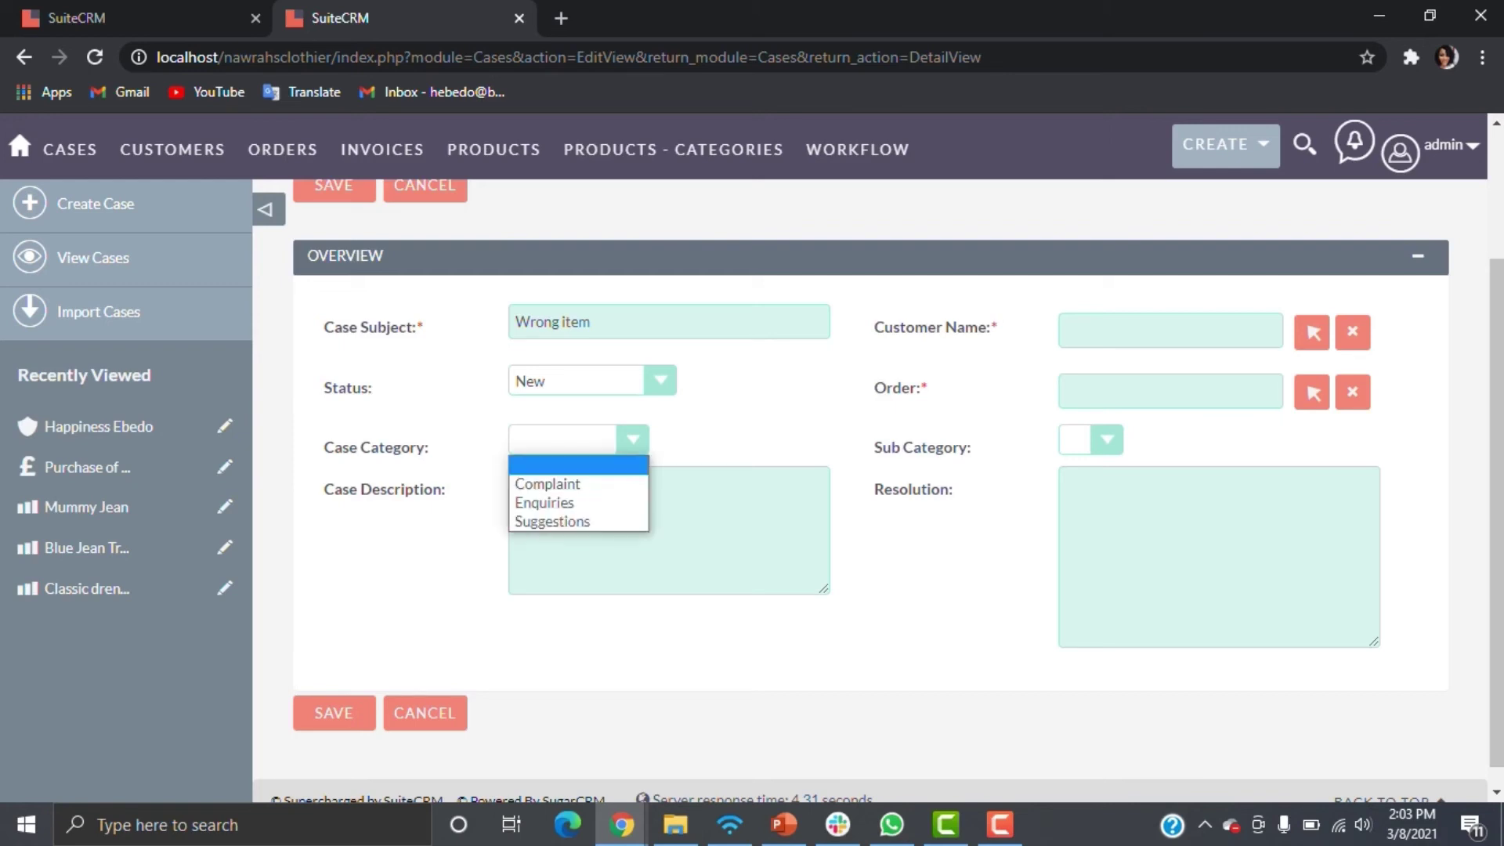
left_click(548, 484)
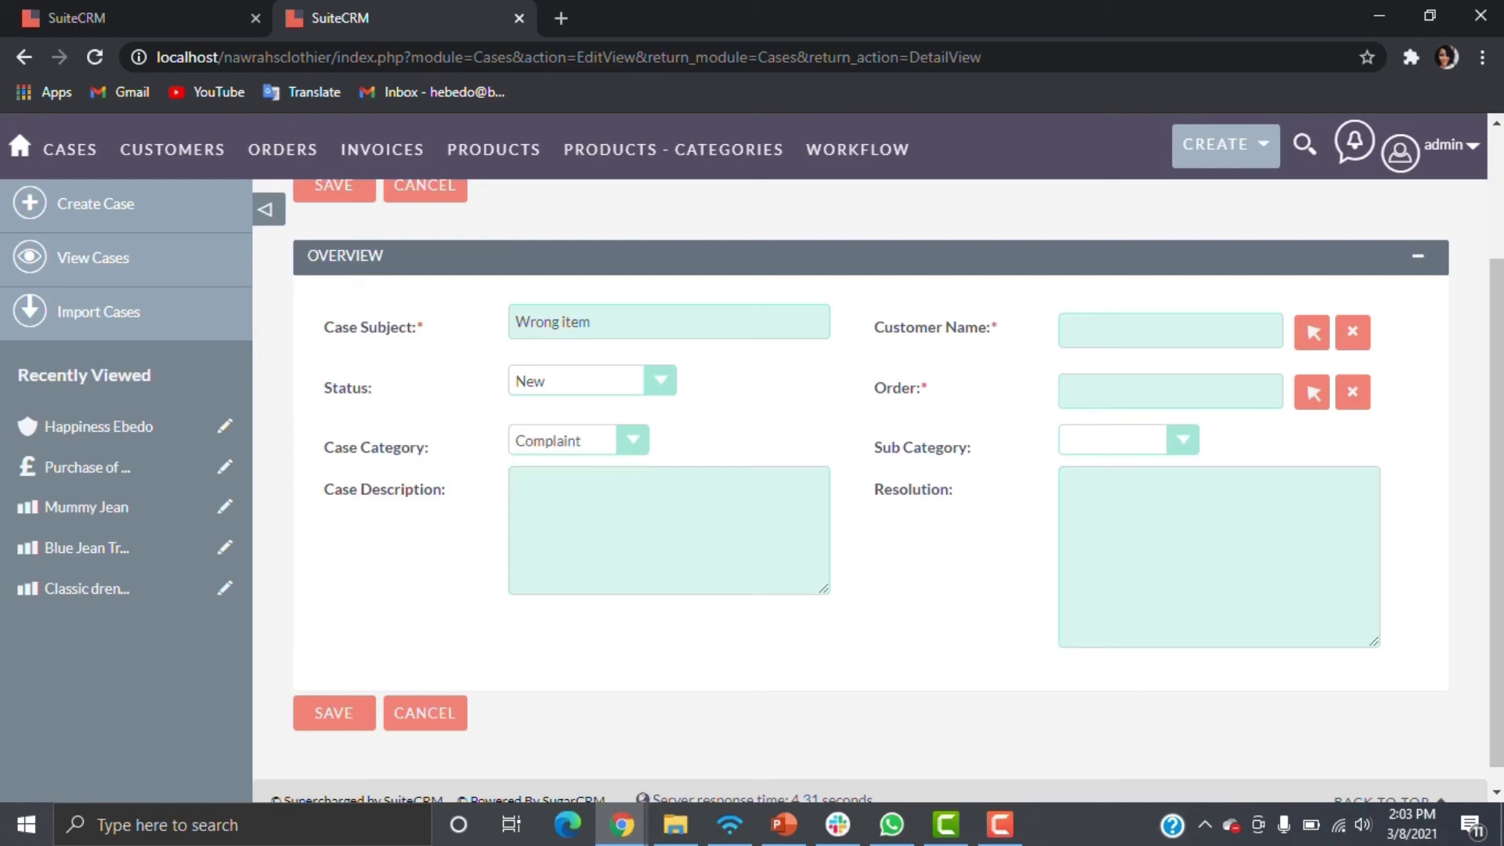
left_click(633, 440)
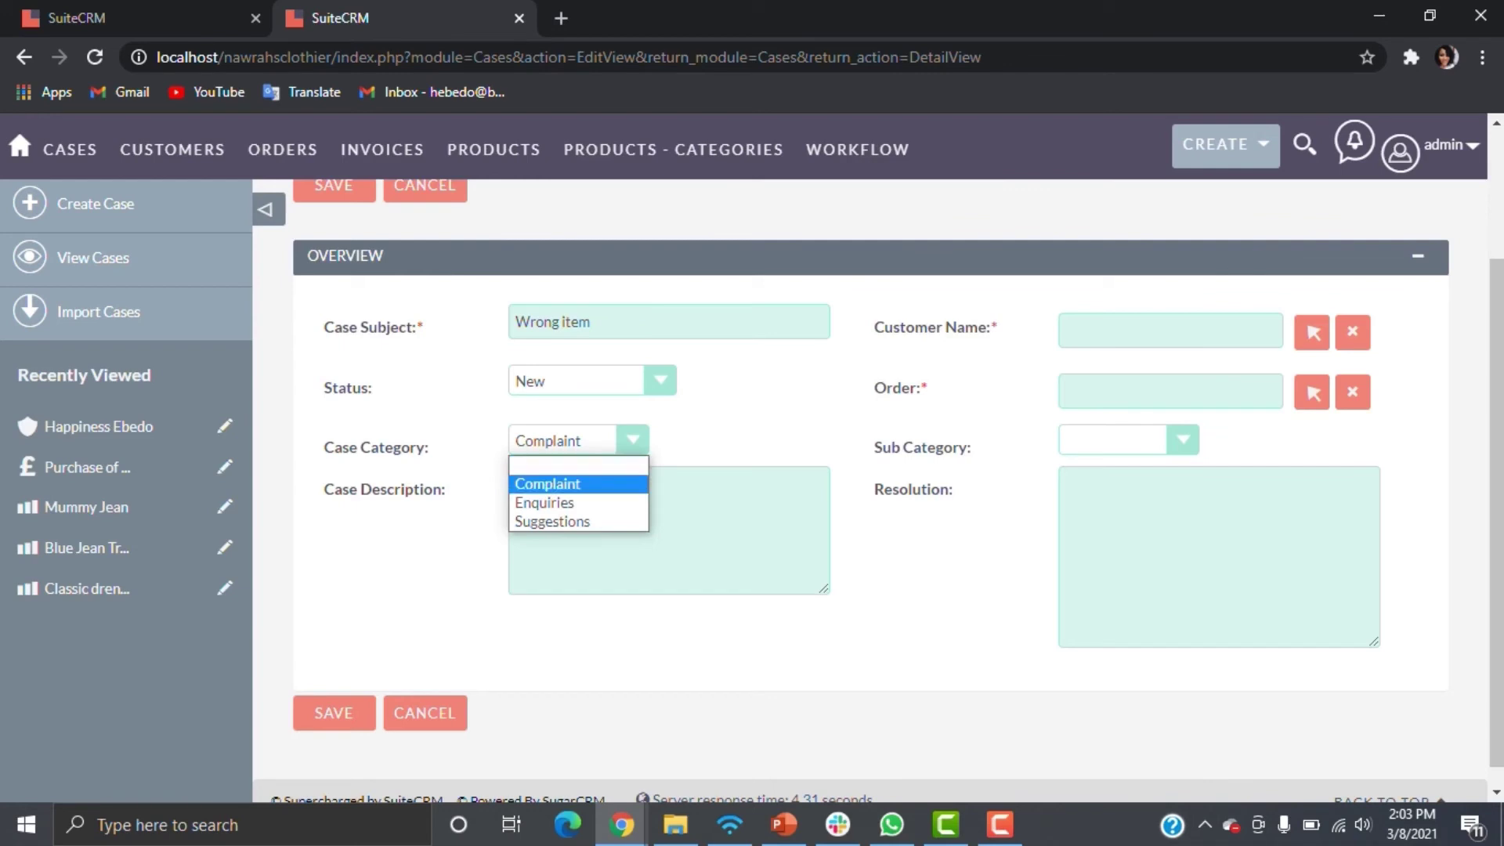
left_click(548, 484)
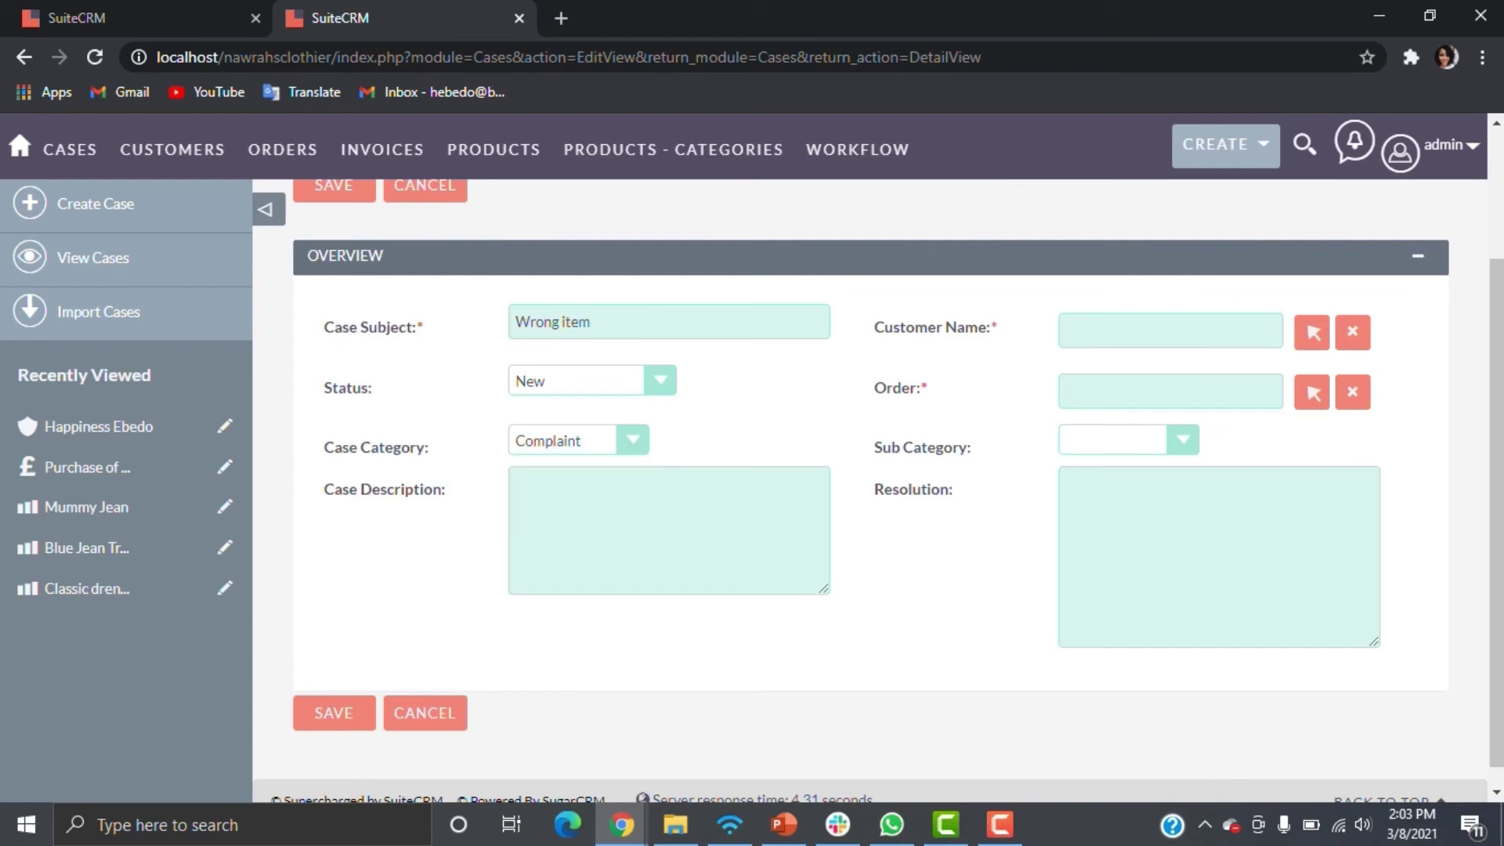
left_click(1183, 440)
key("Down")
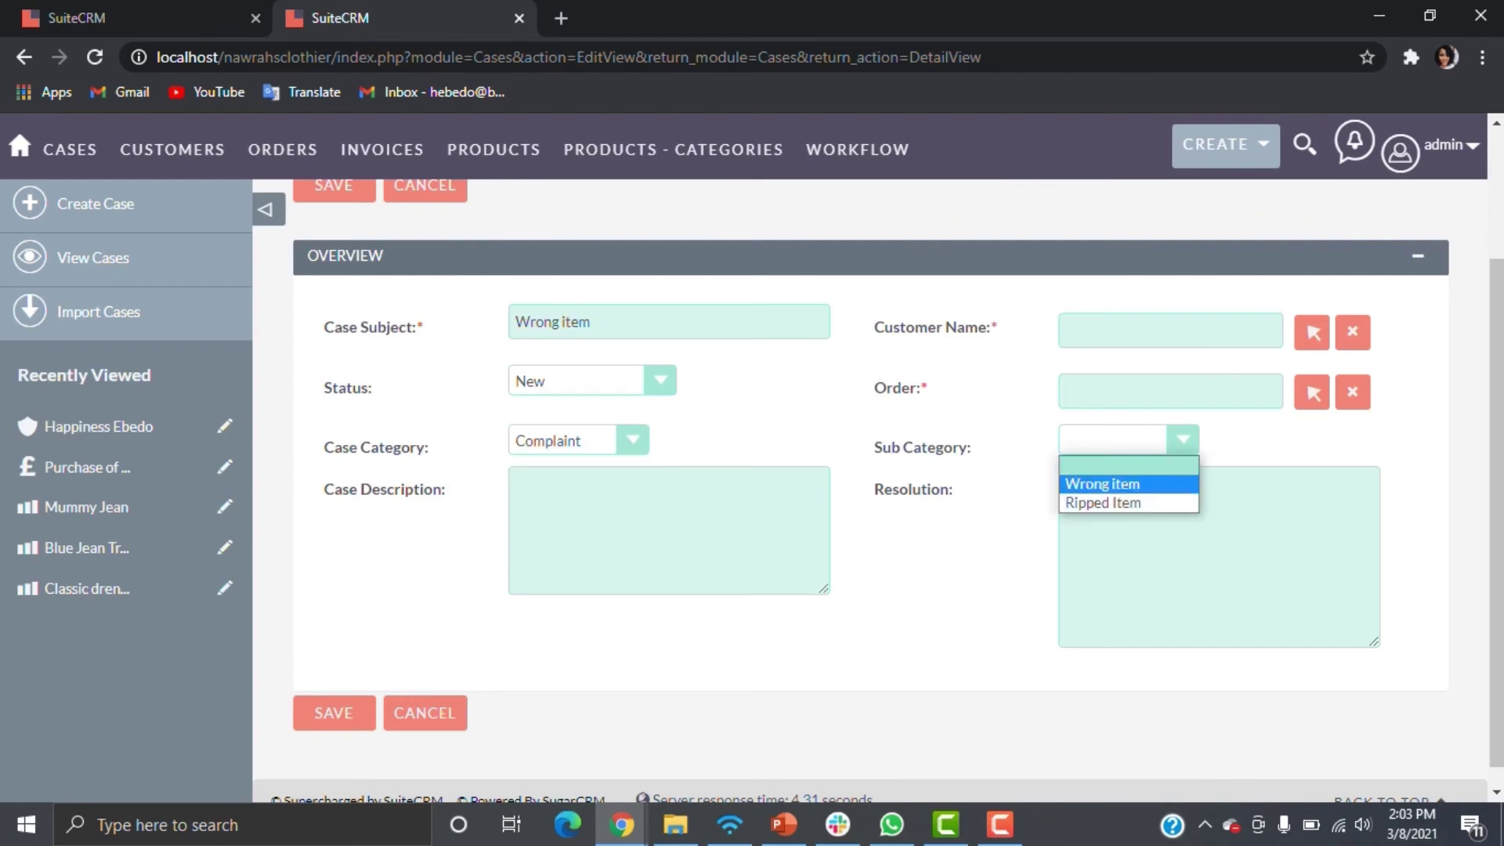
key("Up")
key("Down")
key("Up")
key("Down")
key("Up")
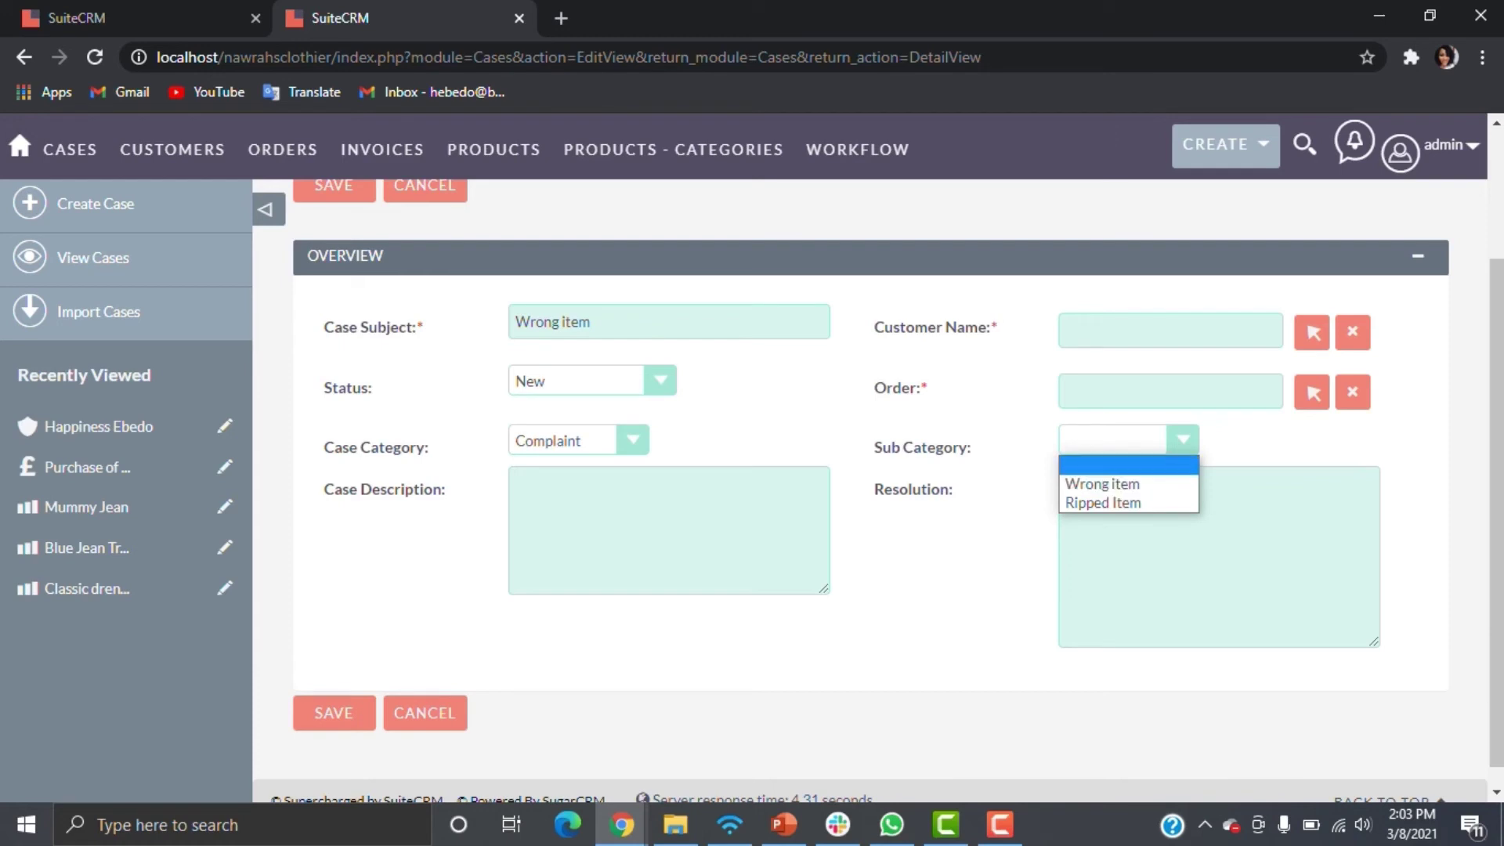
Switch Case Category to Suggestions to test the Sub Category dependency, and set it back to Complaint
left_click(633, 440)
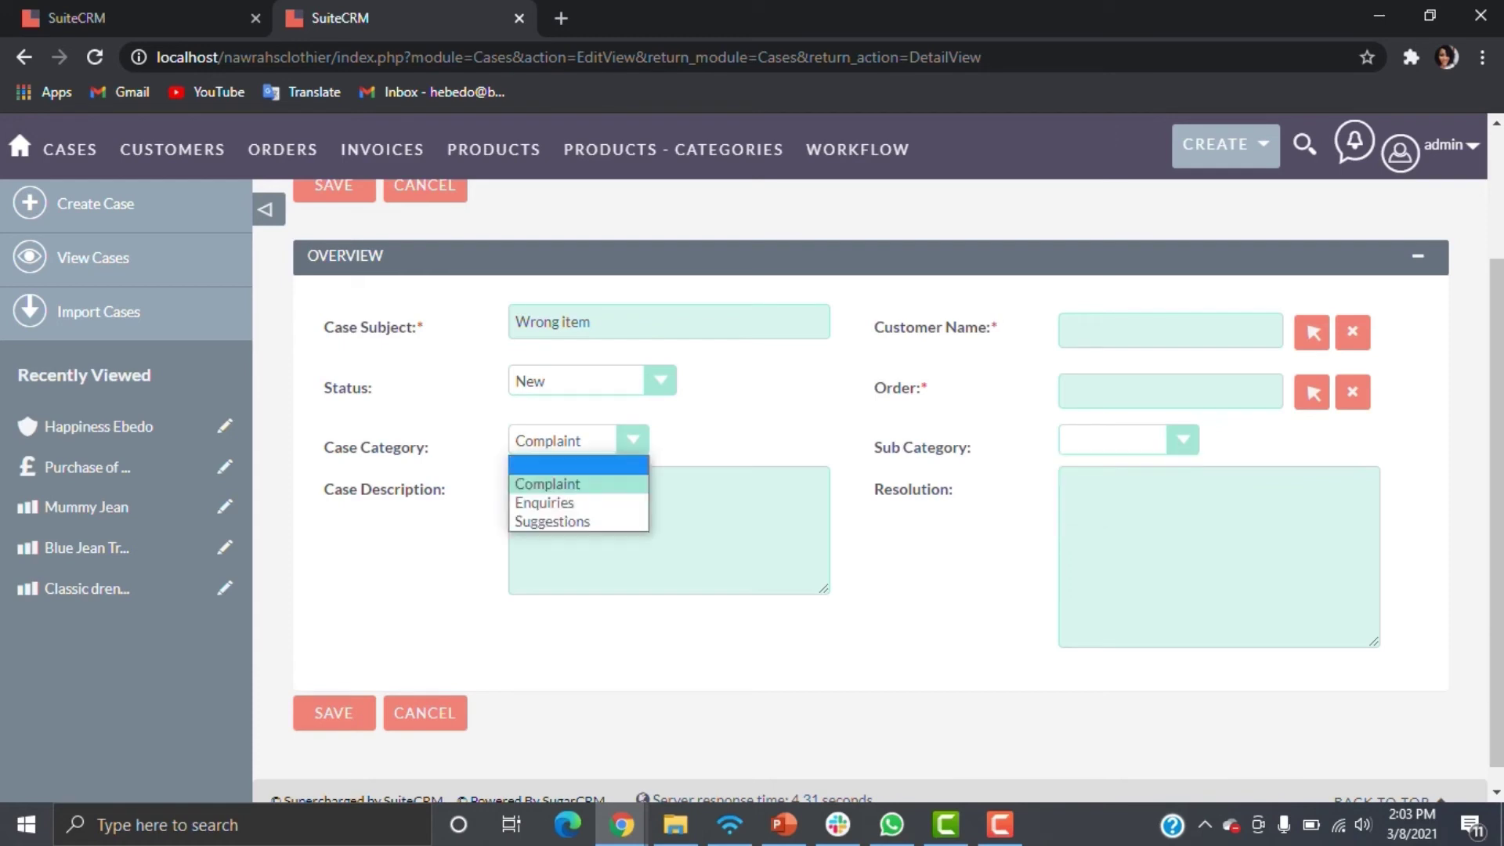
left_click(553, 521)
key("alt+Down")
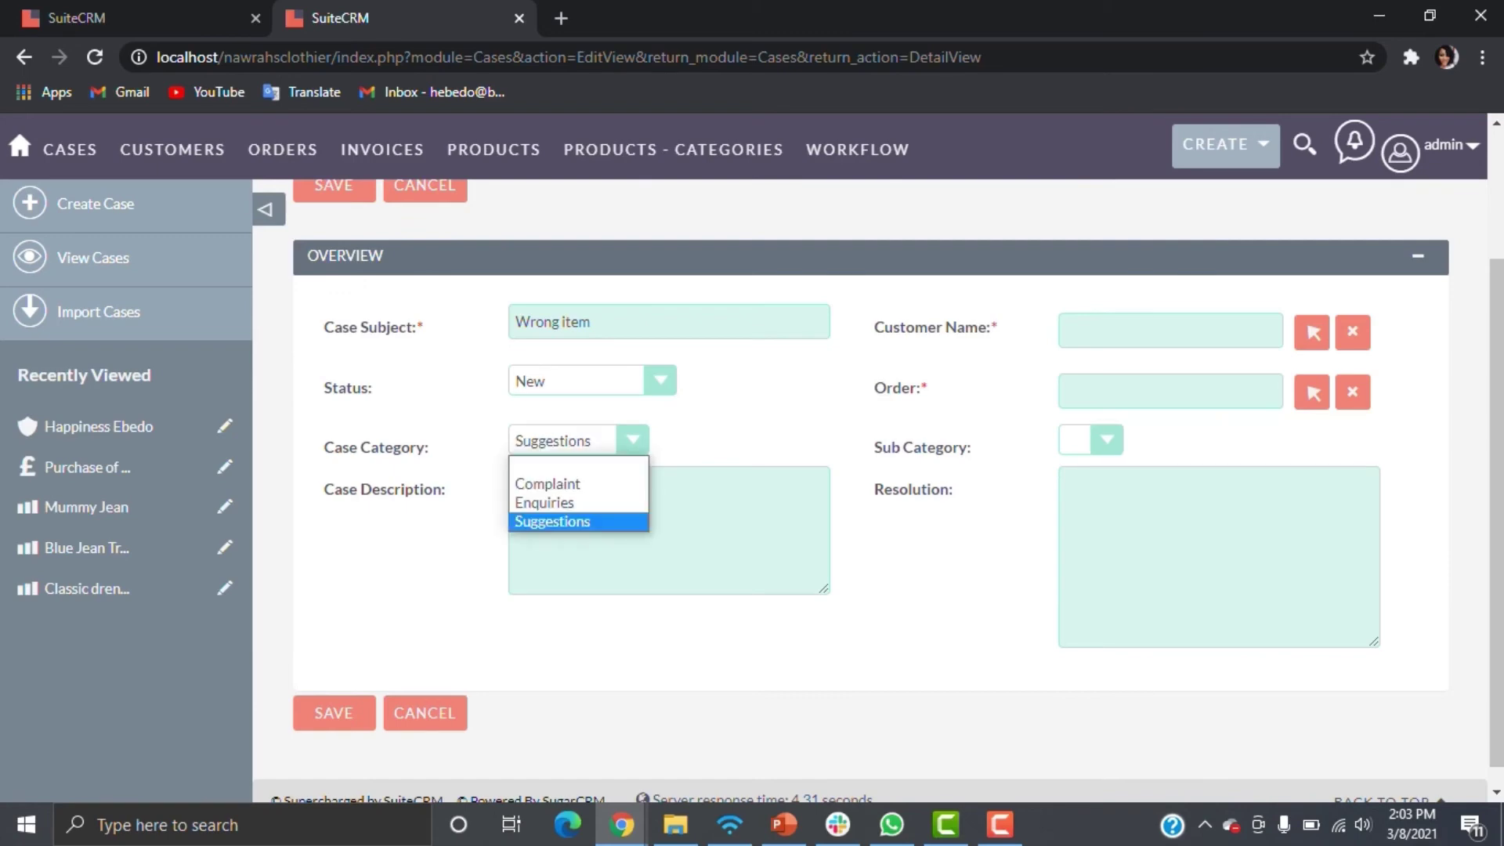
key("Up")
key("Up")
key("Up")
key("Down")
key("Return")
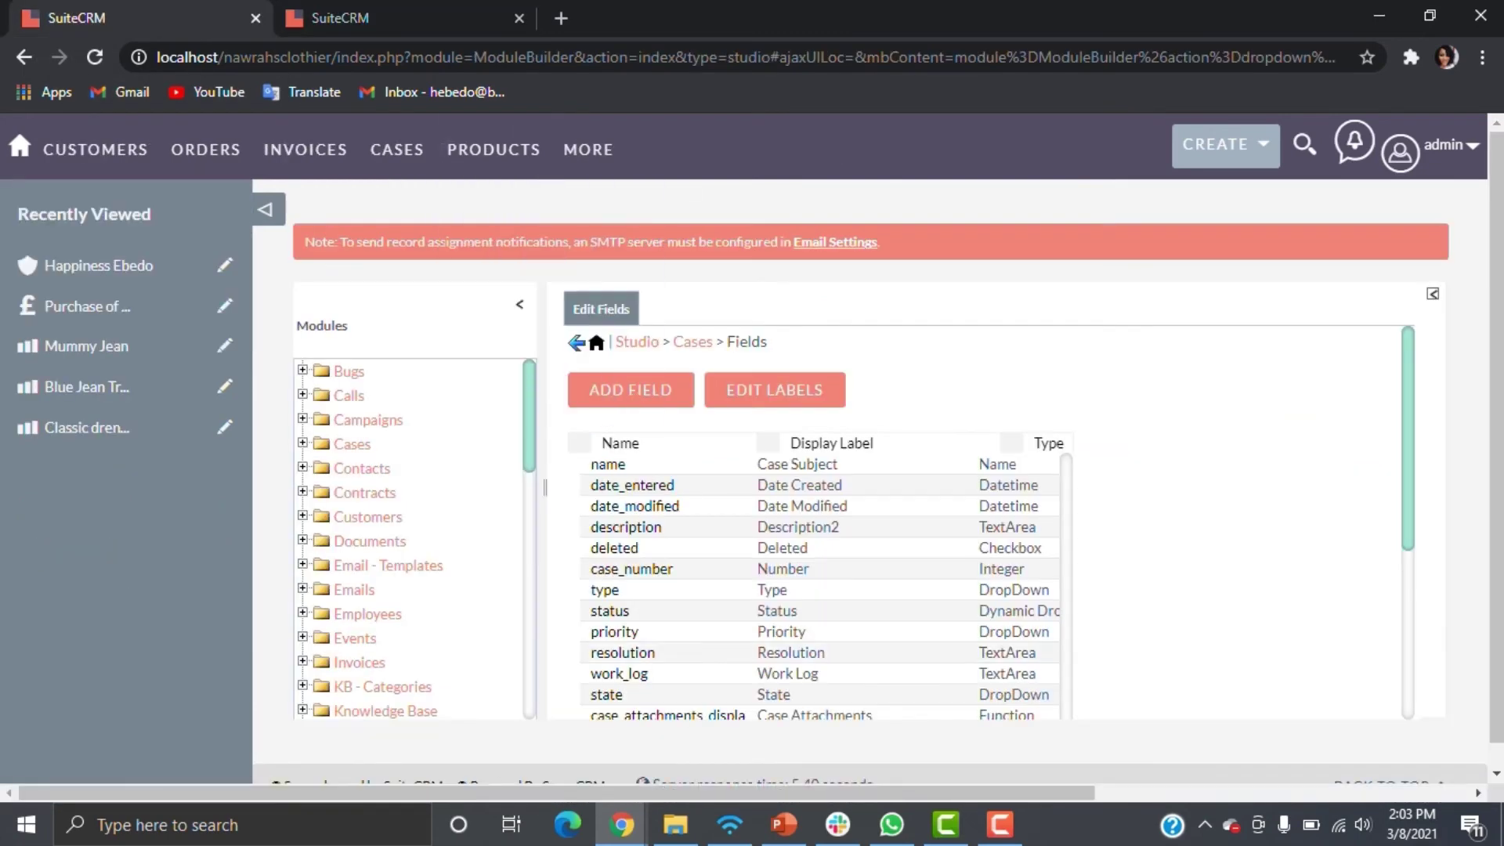
In Studio's Cases fields, remove the blank item from the Sub Category field's subcategory_list and save the list and field
scroll(823, 517, "down", 3)
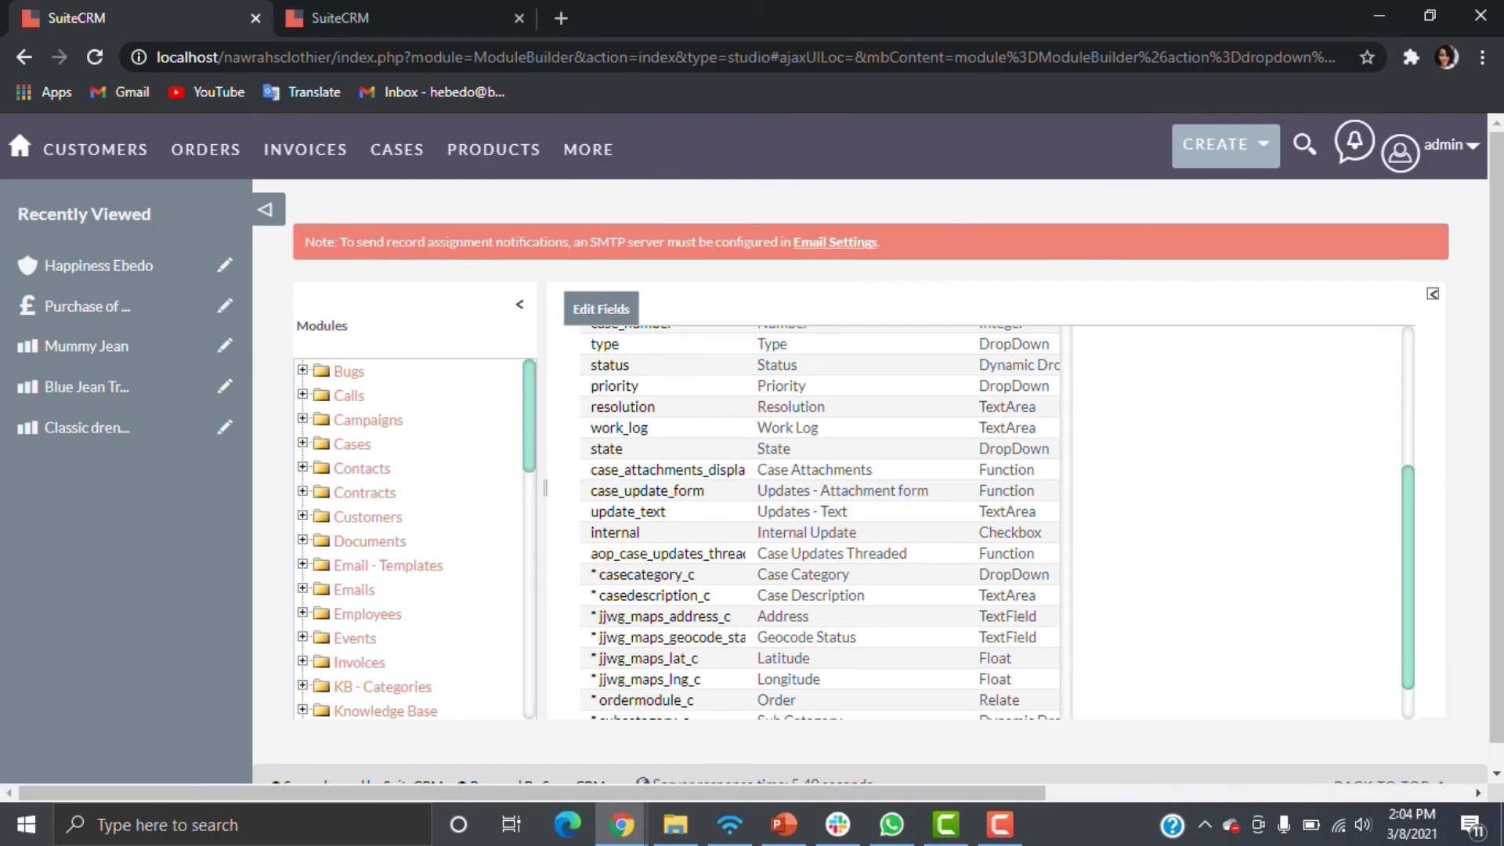
scroll(823, 517, "down", 1)
left_click(643, 671)
left_click(930, 326)
left_click(930, 332)
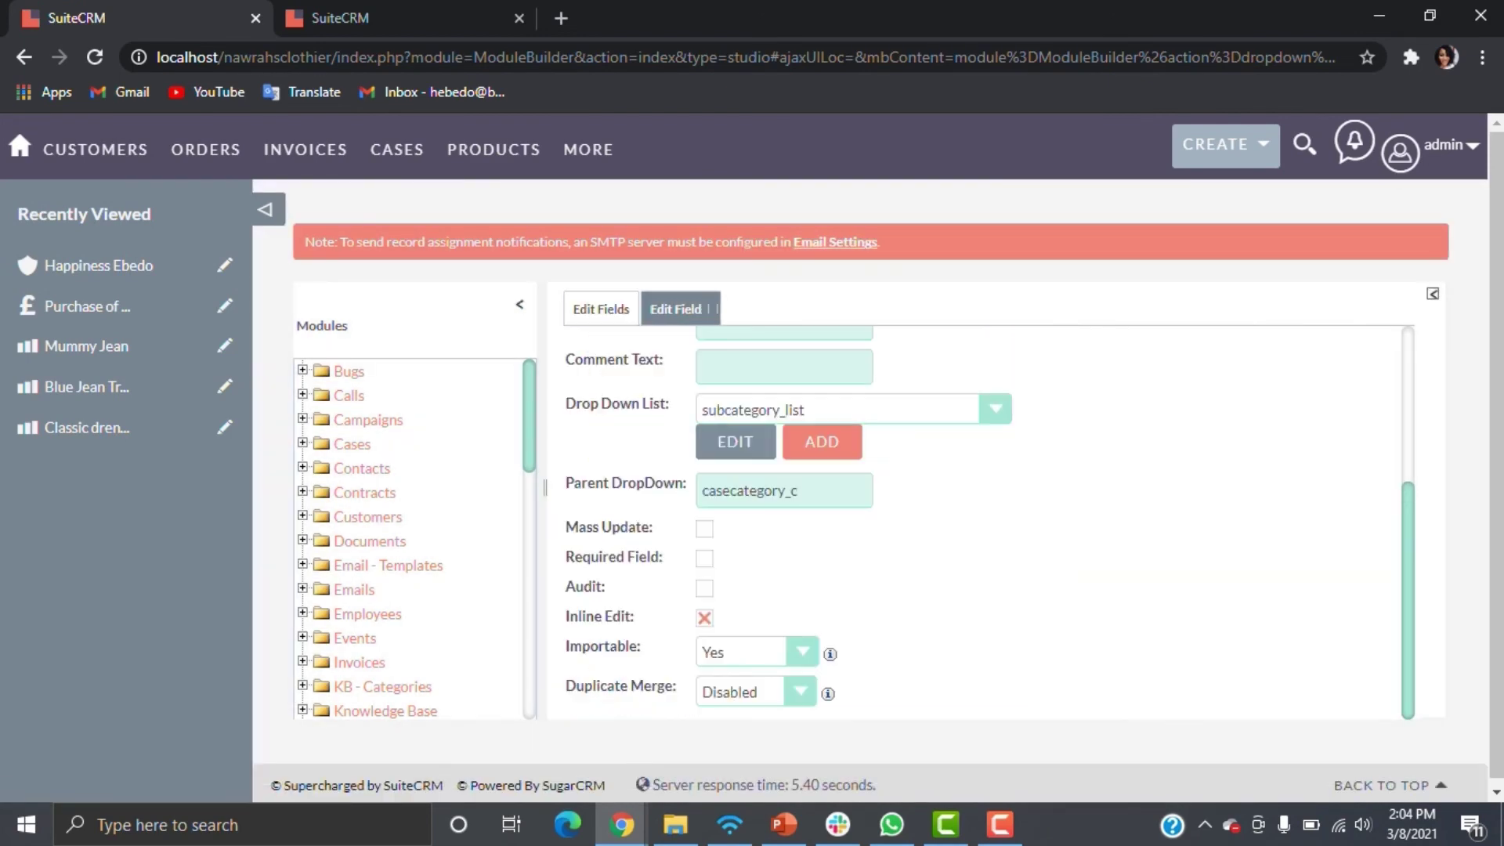
left_click(735, 441)
left_click(928, 332)
left_click(1376, 537)
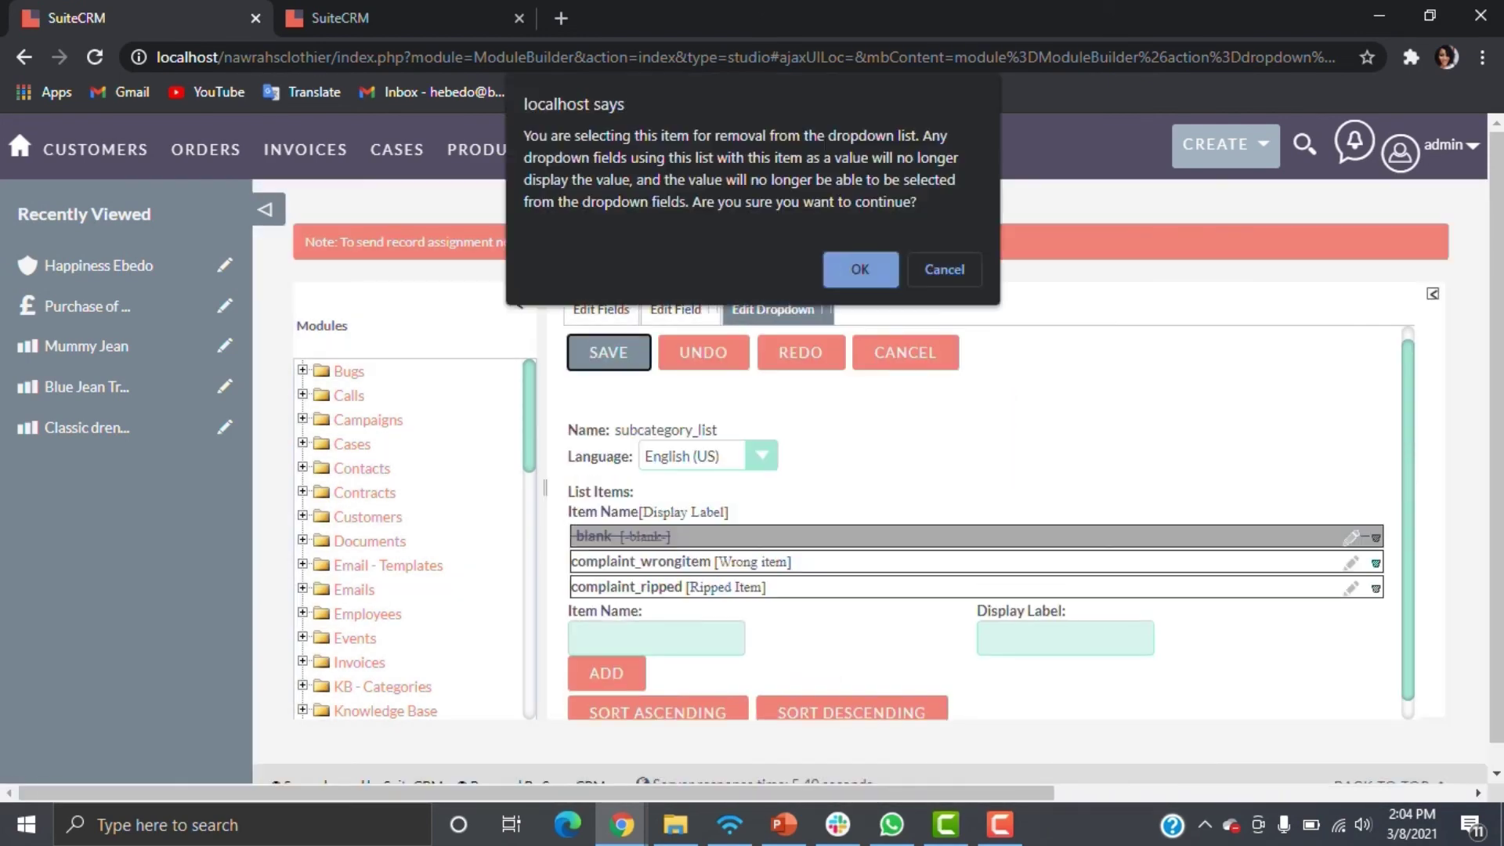
left_click(860, 269)
left_click(1265, 256)
left_click(604, 338)
left_click(1266, 256)
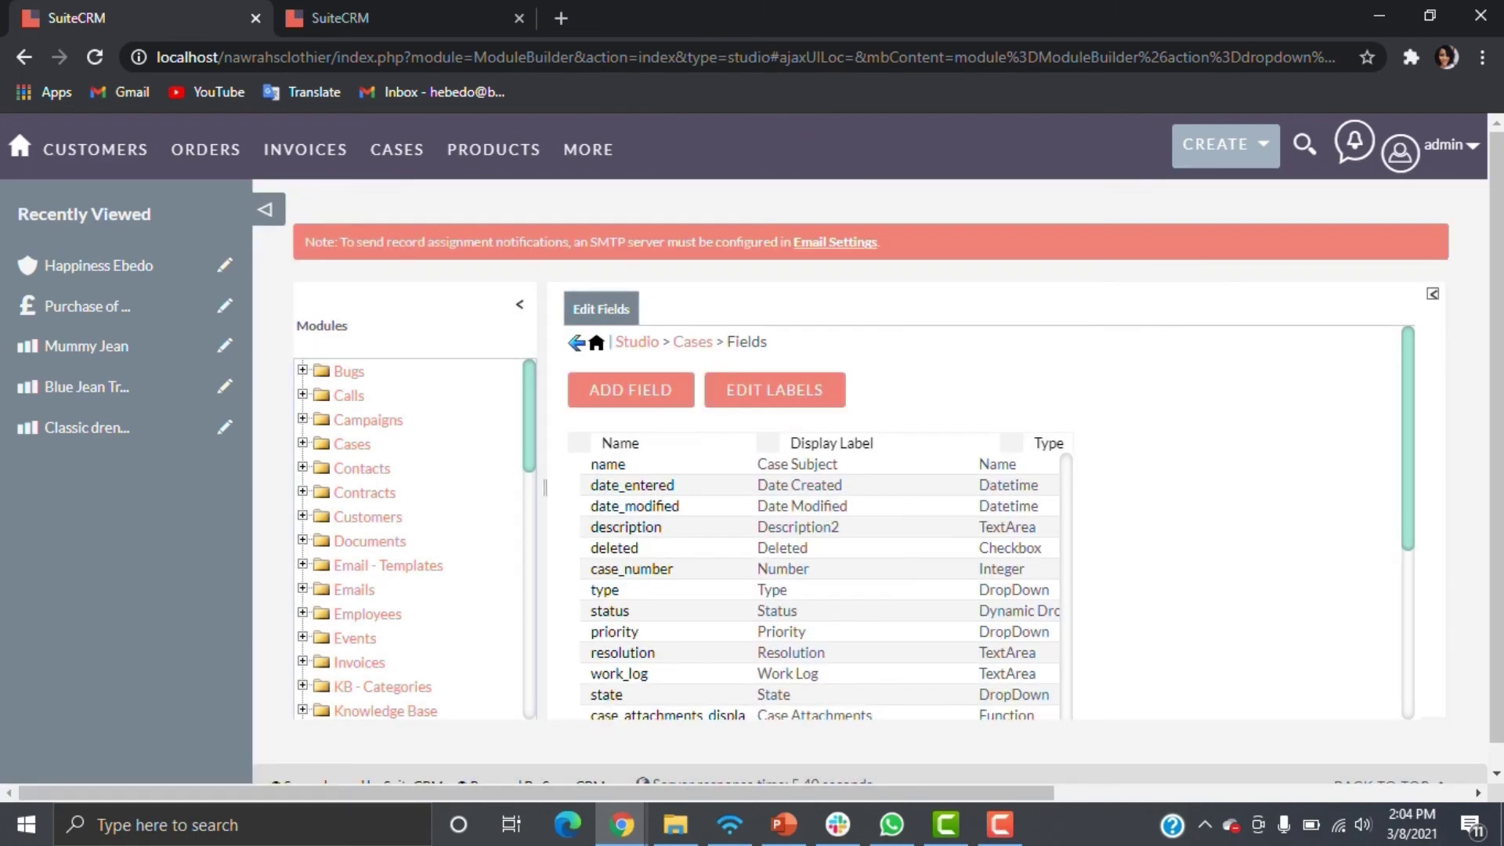
Open the Case Category field (casecategory_c) from Studio's Cases fields to review its settings
scroll(822, 548, "down", 10)
left_click(638, 524)
left_click(725, 400)
Reload the case creation form in the other browser tab, discarding its unsaved entries, to load the updated dropdown lists
left_click(391, 18)
left_click(95, 58)
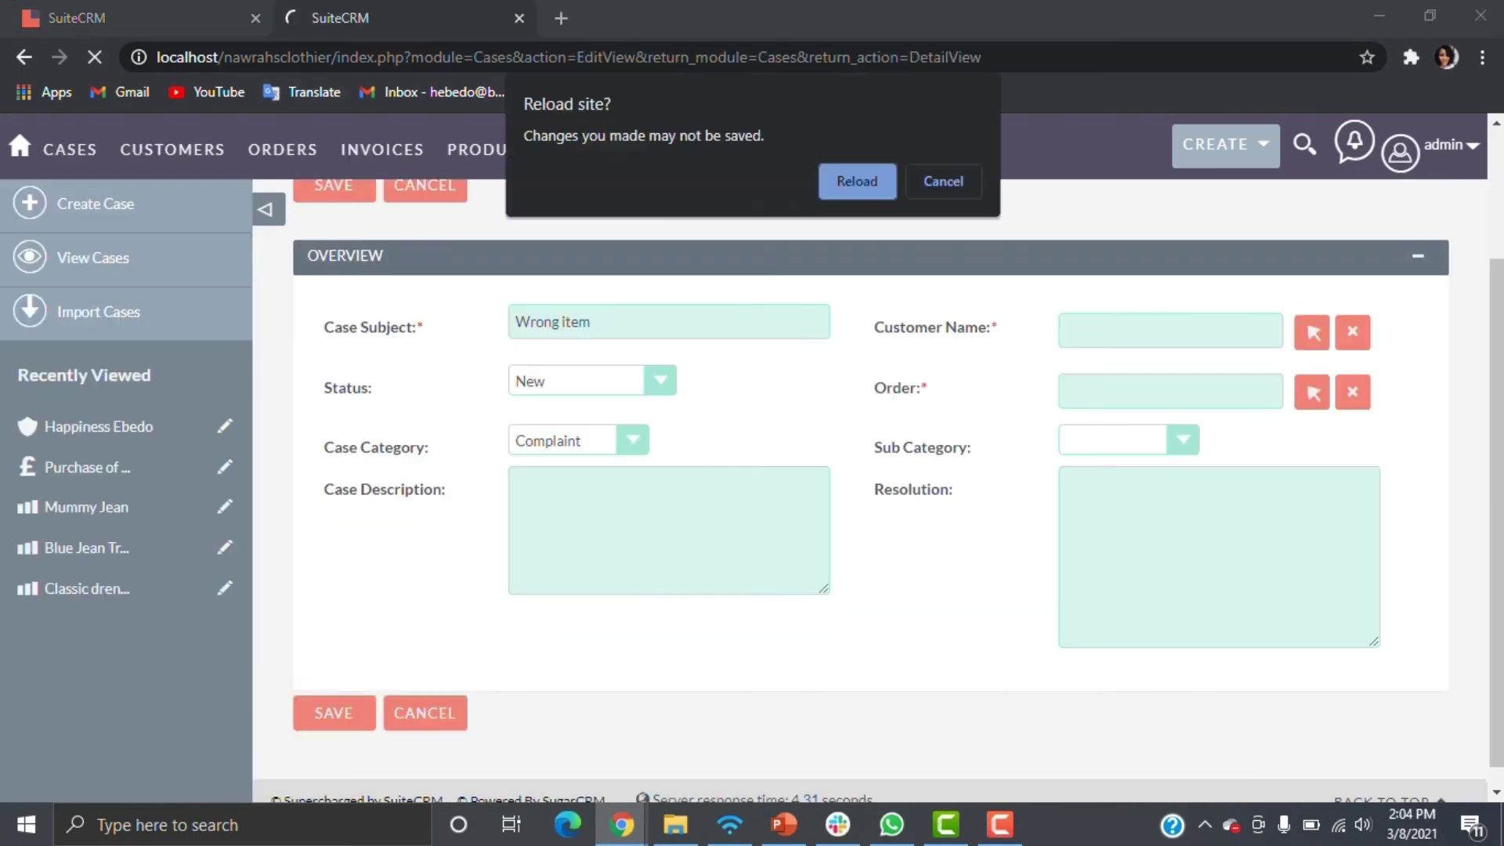
key("Return")
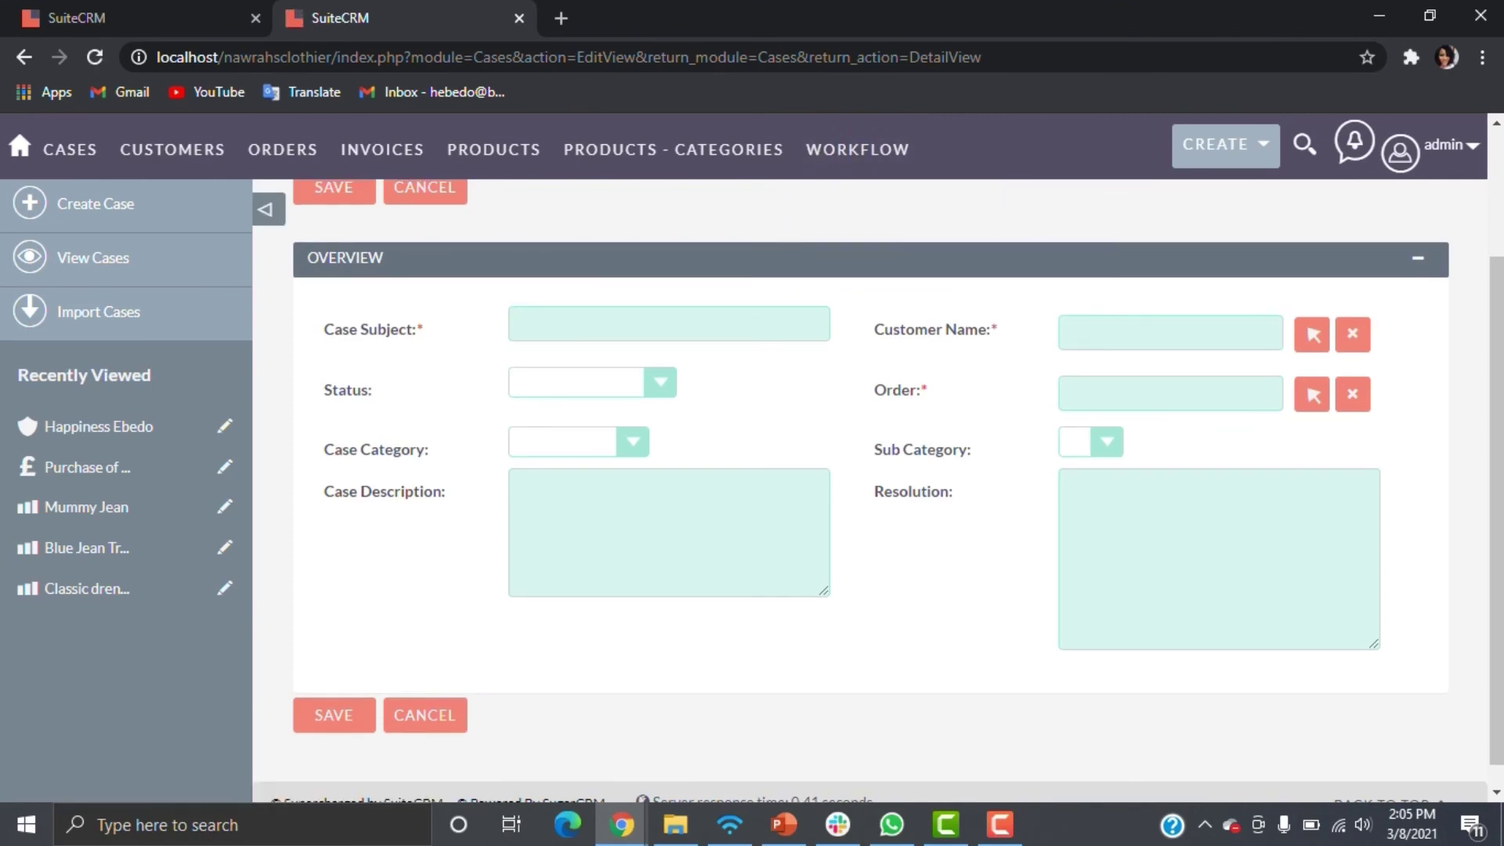
Set the new case's Case Category to Complaint and check the options offered for Sub Category
left_click(633, 441)
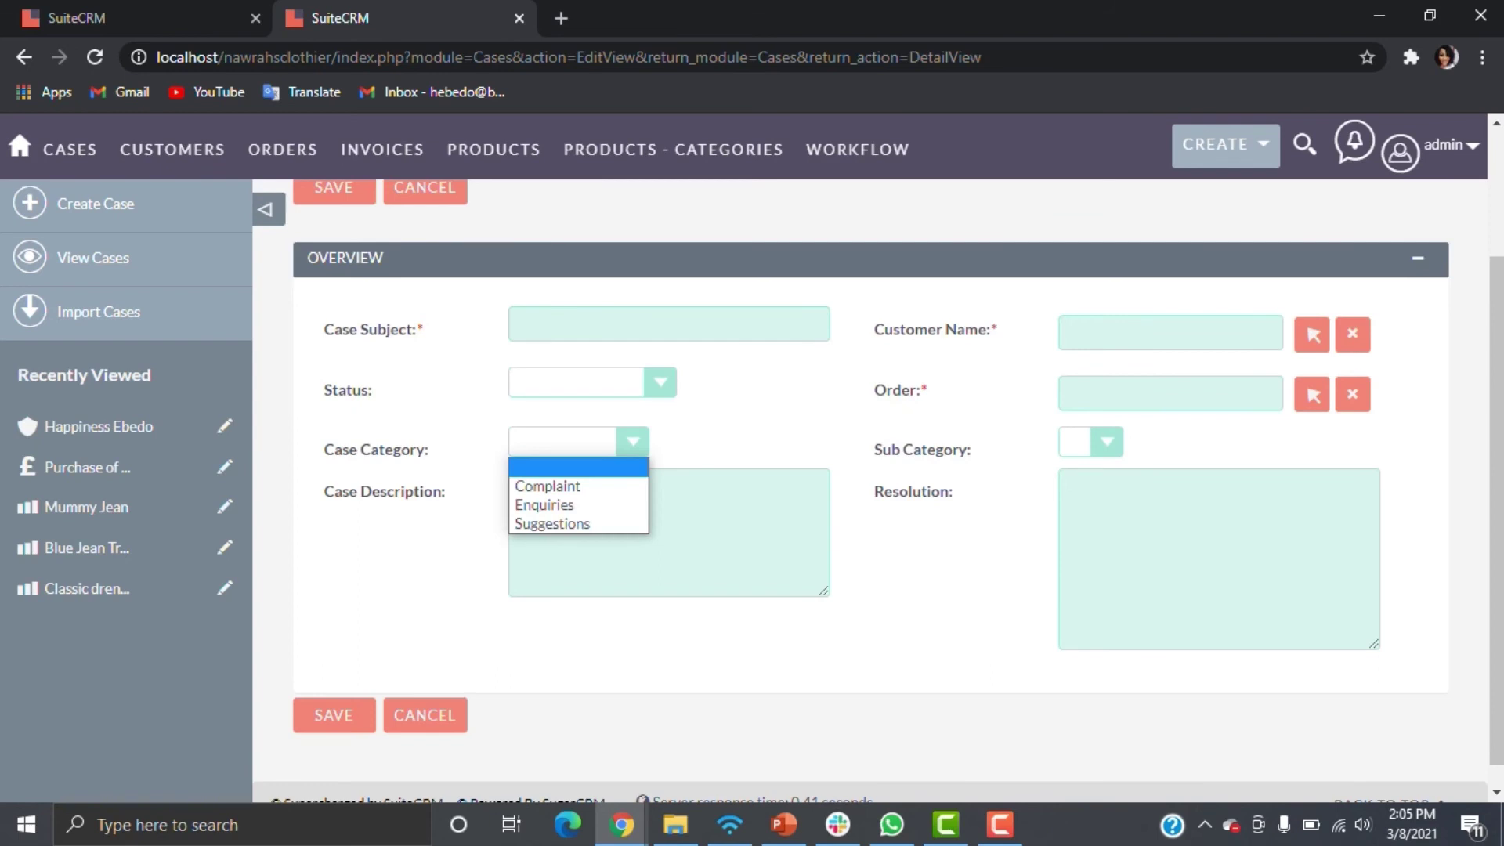
key("Down")
key("Return")
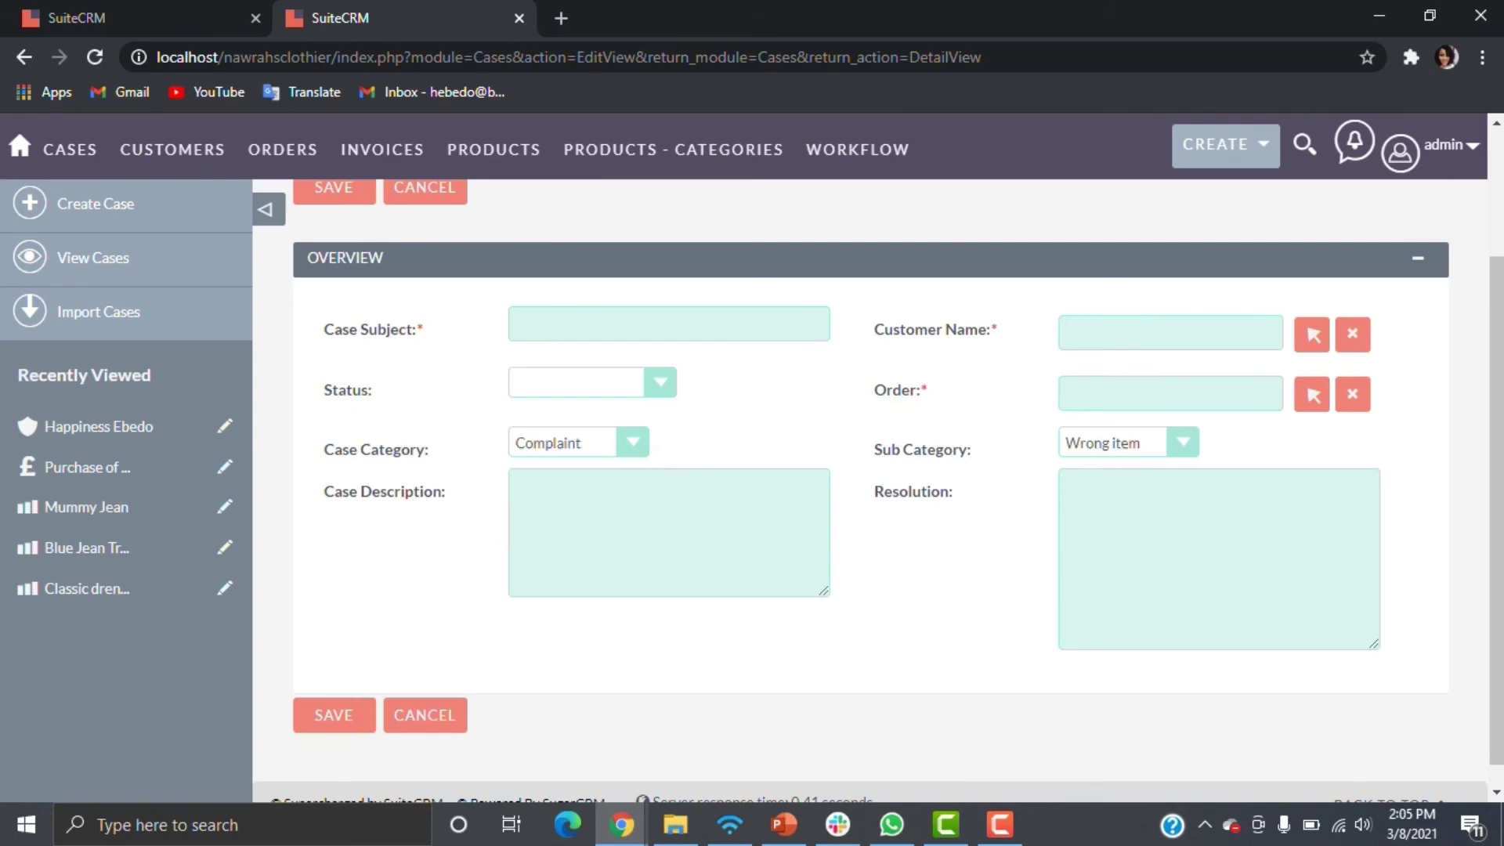
left_click(1183, 442)
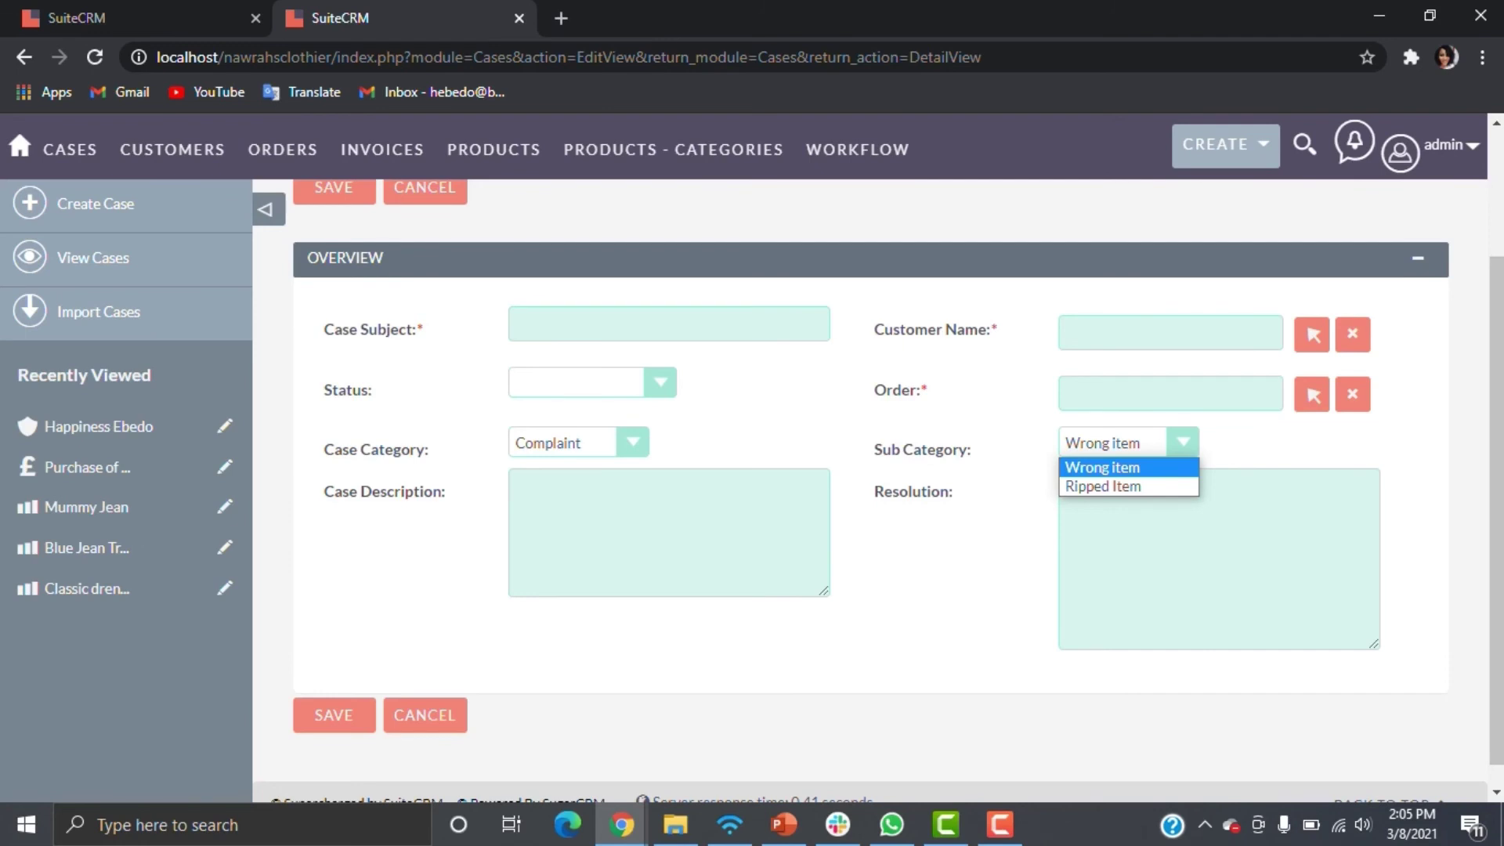
left_click(632, 443)
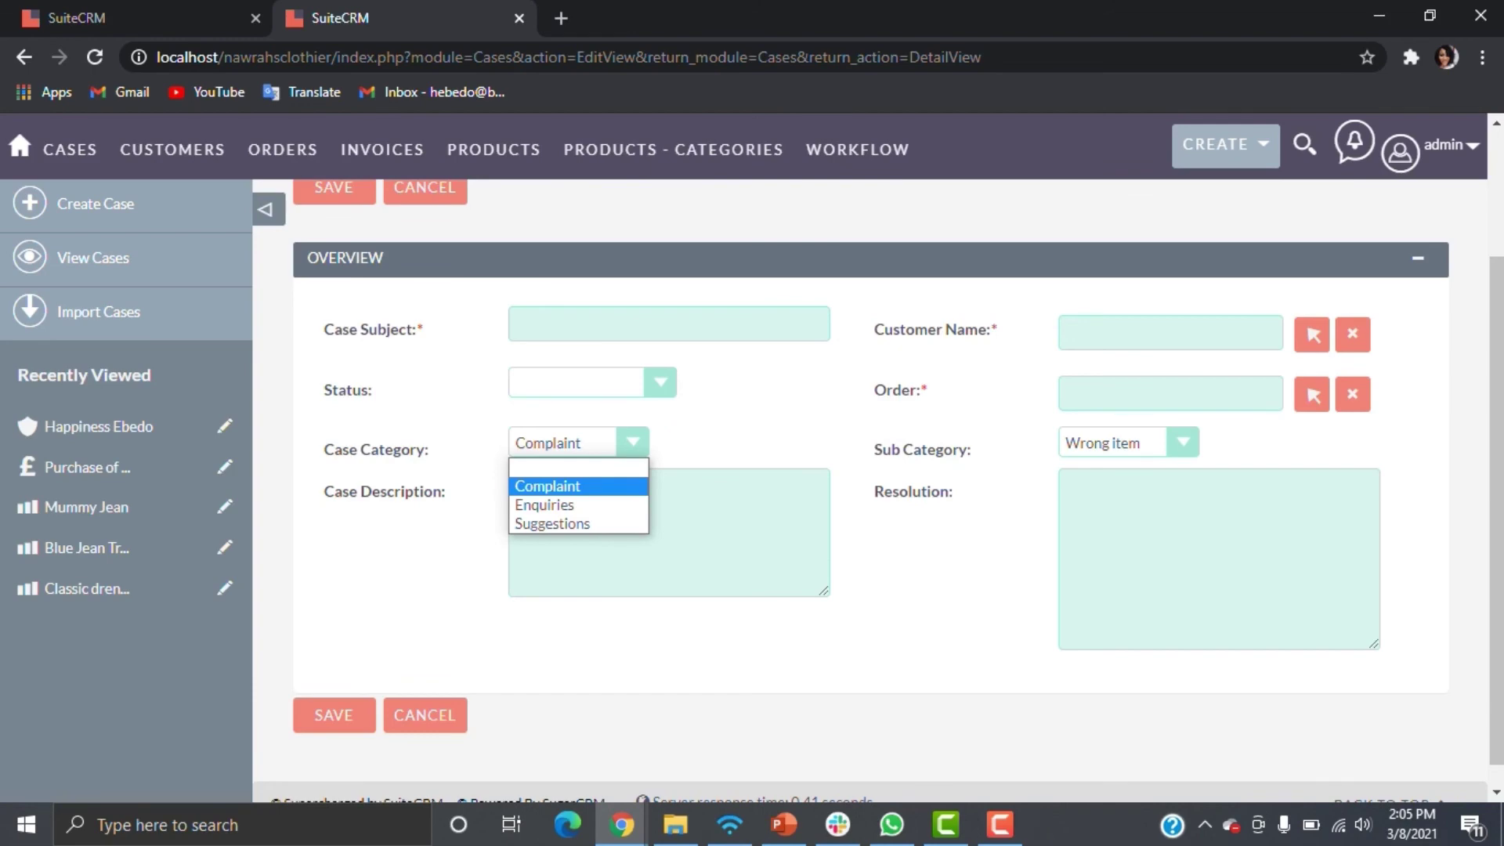
Look through the customer lookup for the Customer Name field, dismiss it, and briefly open and close the Order lookup
left_click(1171, 333)
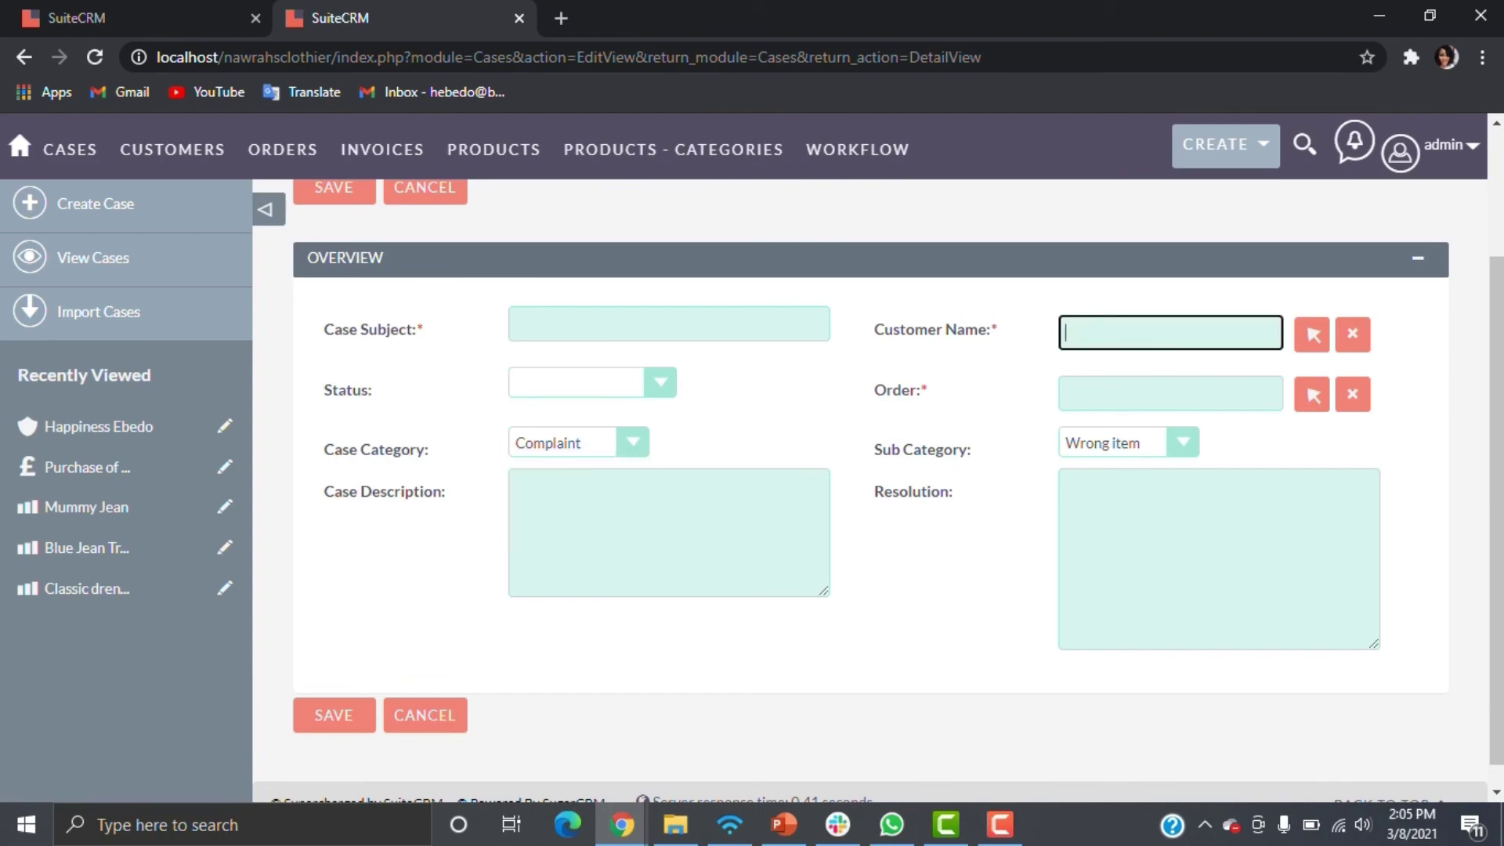
left_click(1312, 335)
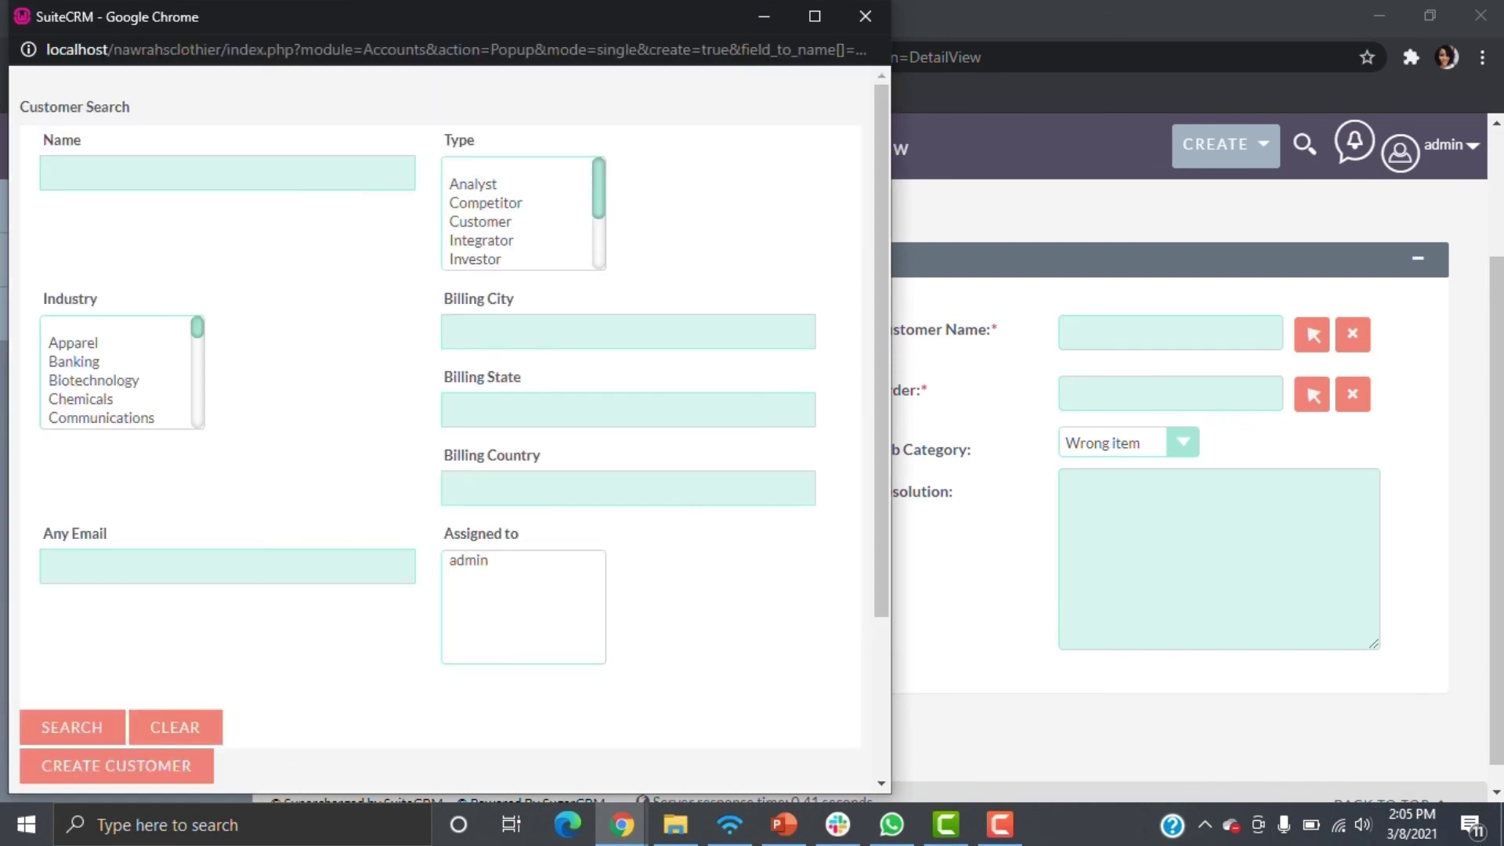
scroll(438, 431, "down", 3)
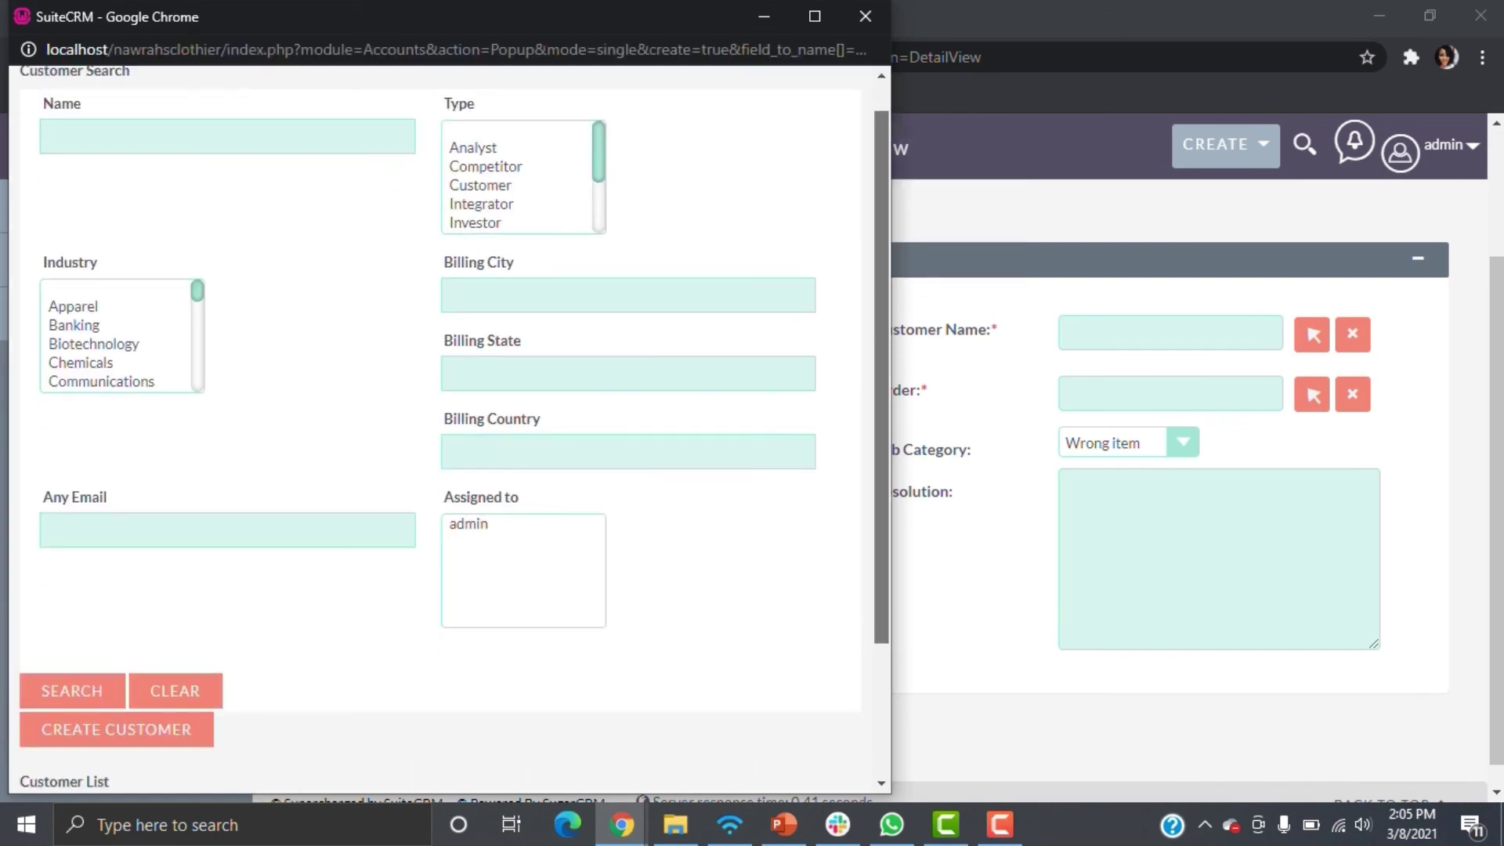
scroll(438, 431, "up", 3)
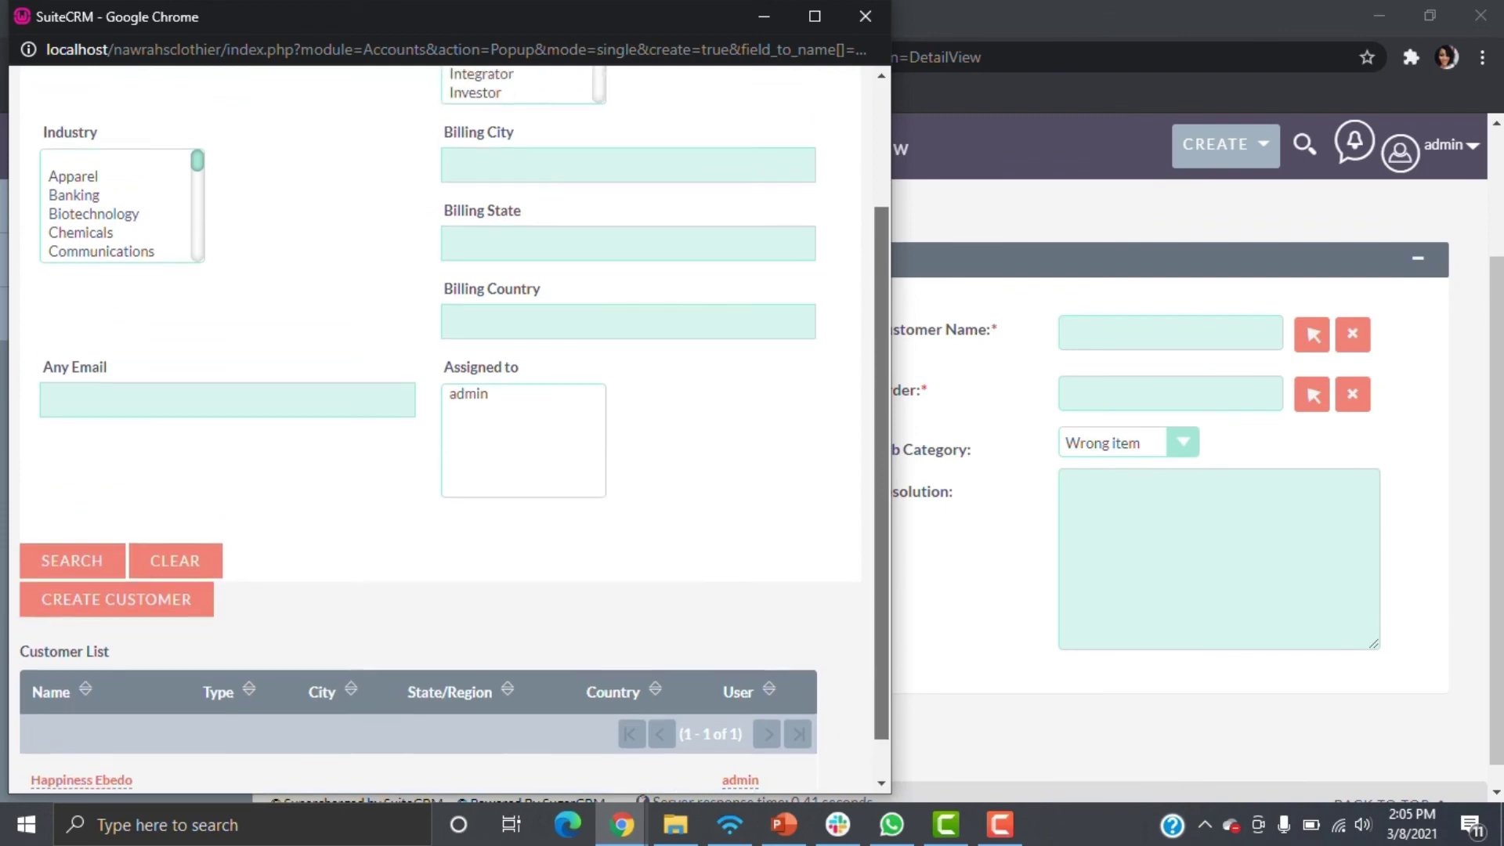
left_click(764, 17)
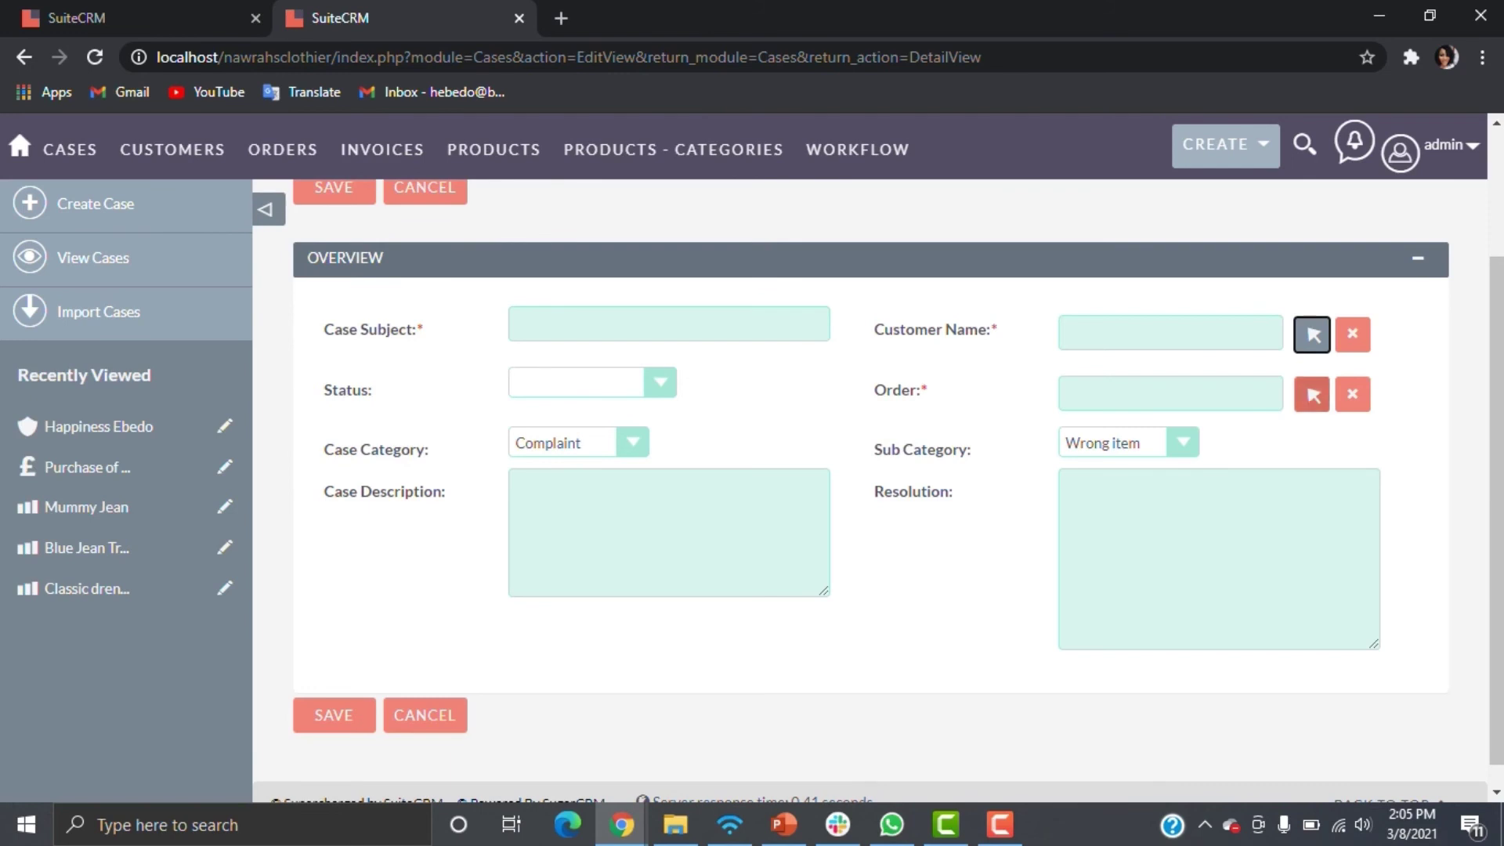
left_click(1312, 395)
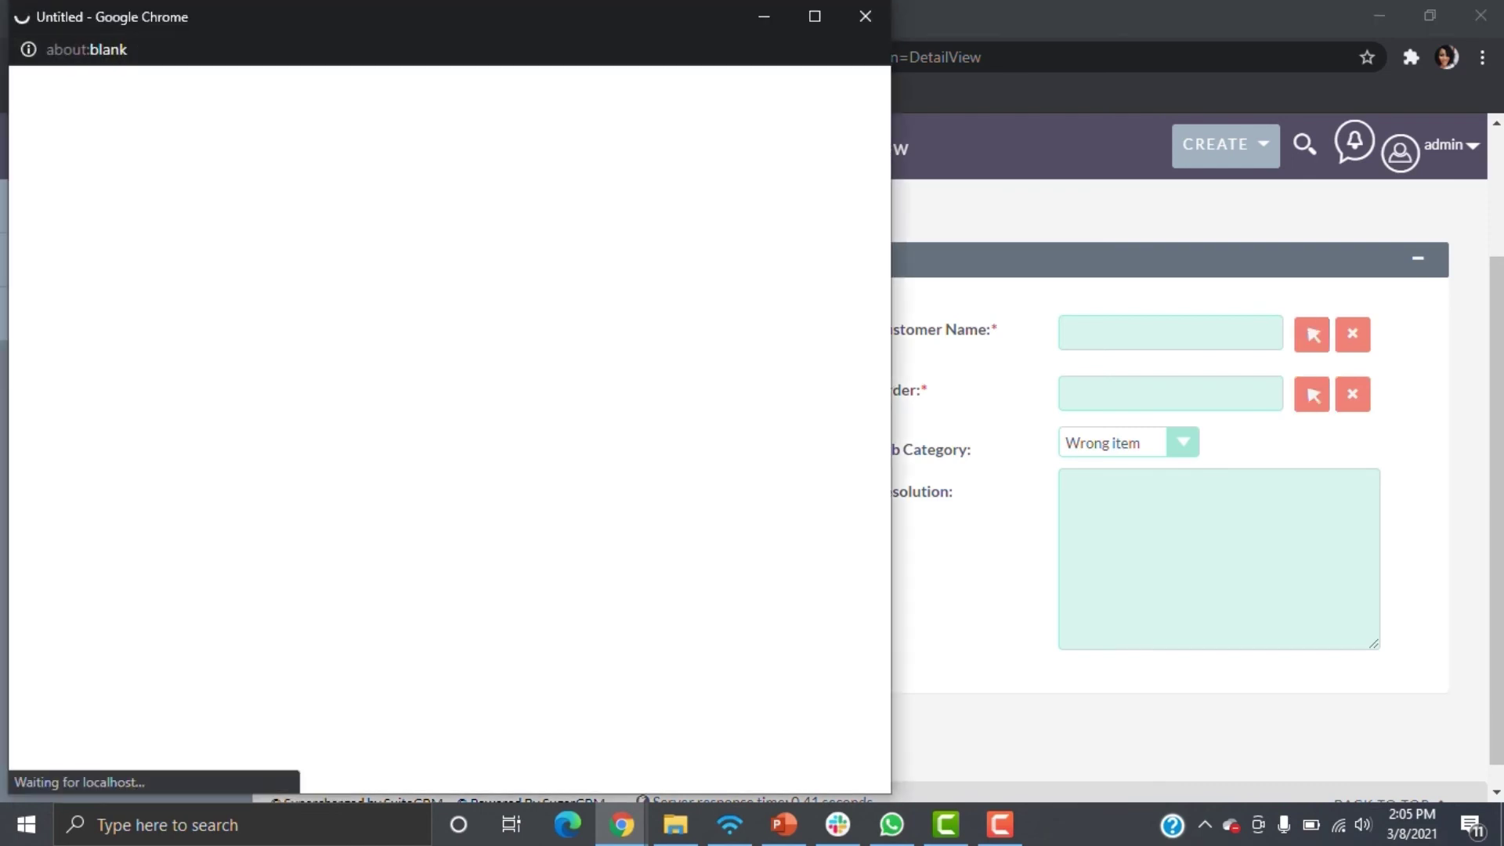
left_click(865, 16)
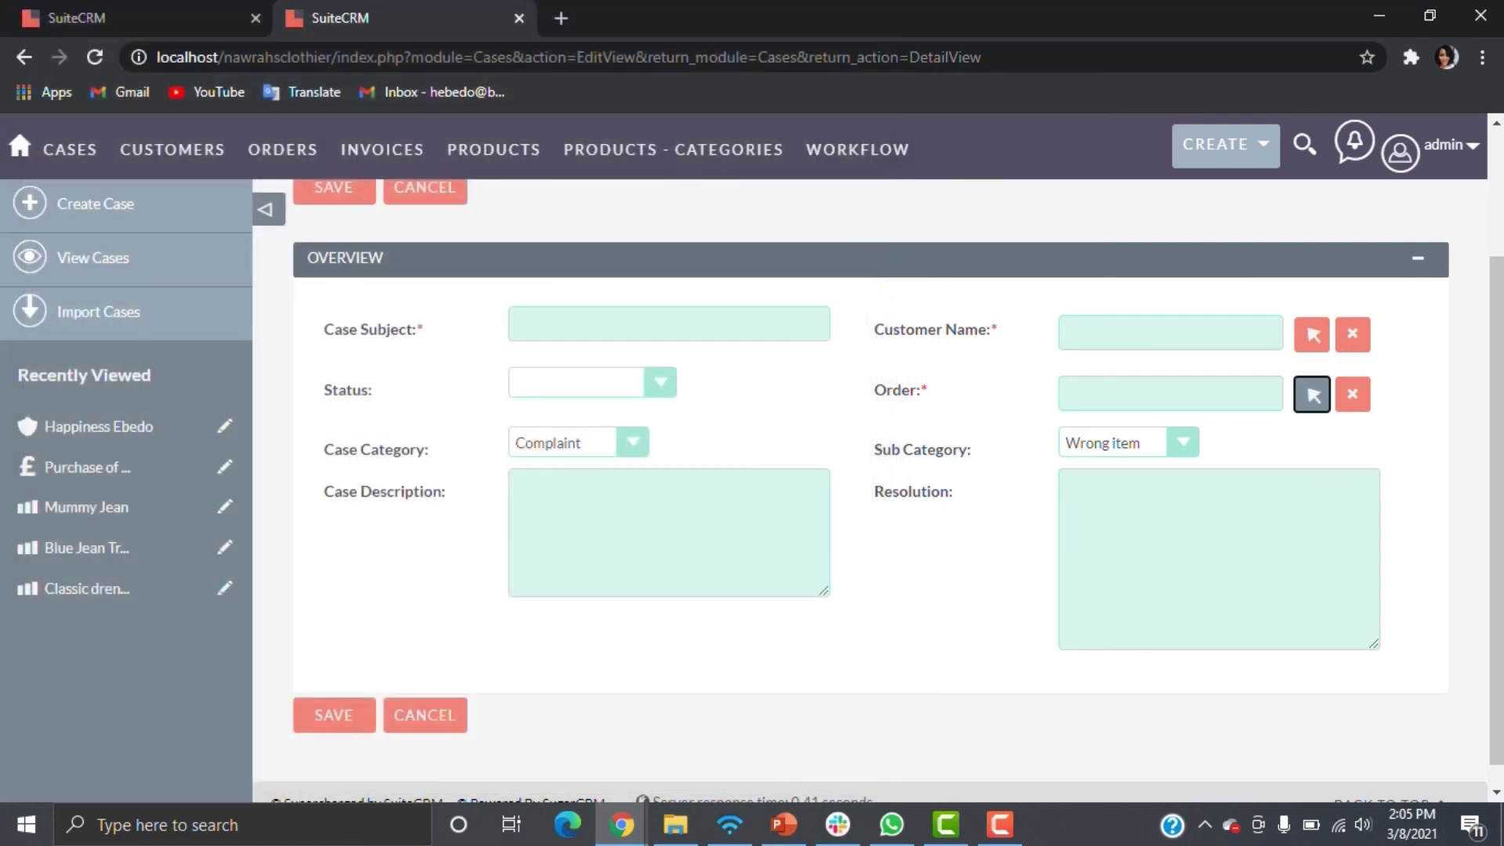